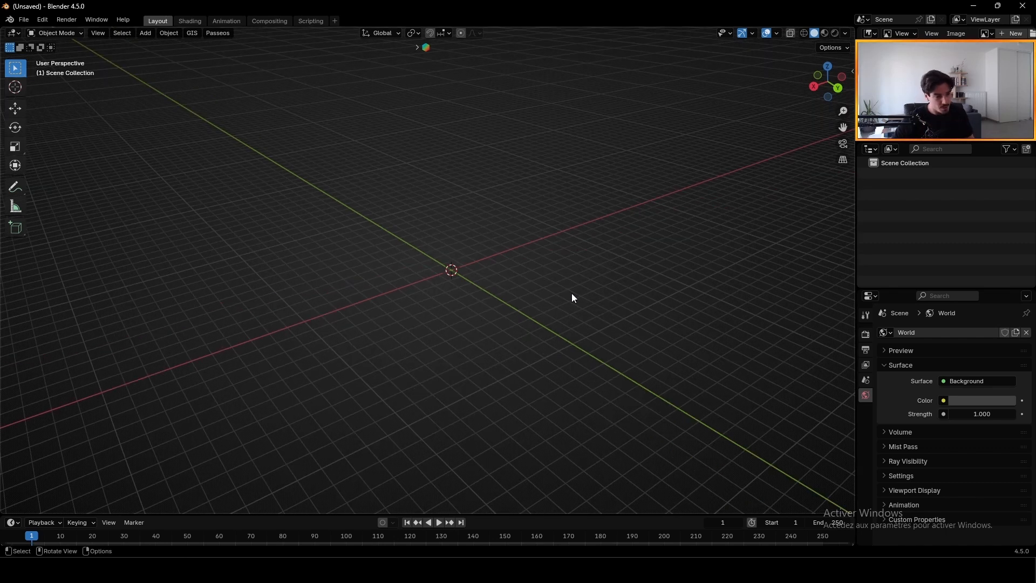
Step: Add a plane mesh at the world origin
middle_drag(573, 298, 453, 296)
key(shift+a)
mouse_move(452, 316)
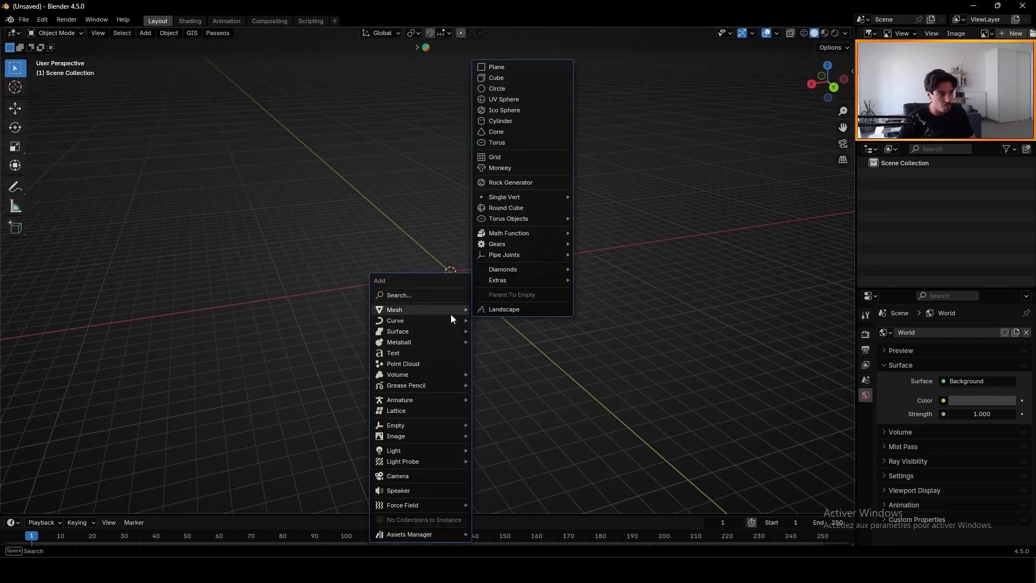
click(505, 69)
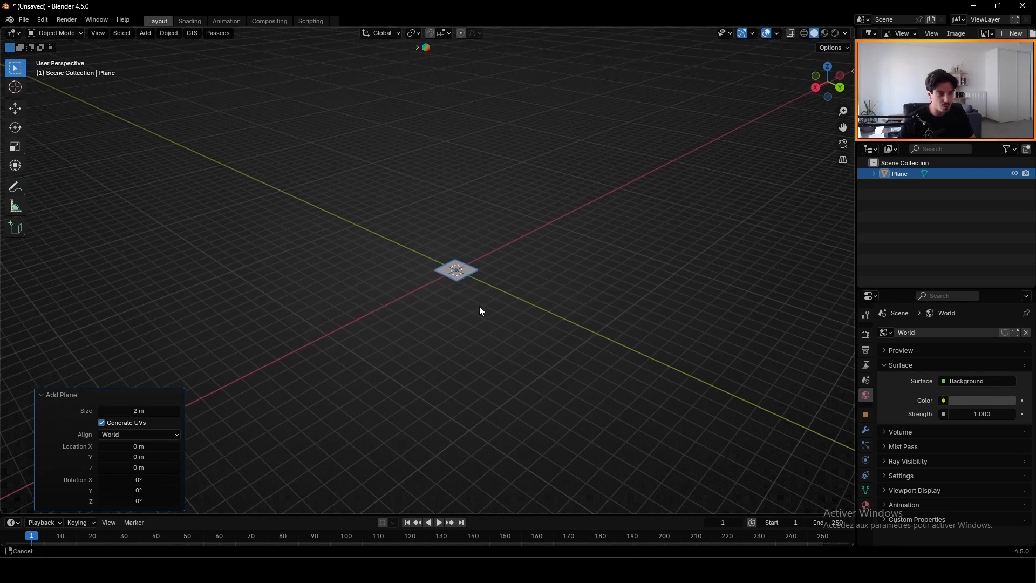
Step: Scale the plane's geometry by a factor of 10 in Edit Mode and return to Object Mode
middle_drag(481, 311, 464, 303)
key(Tab)
key(KP_1)
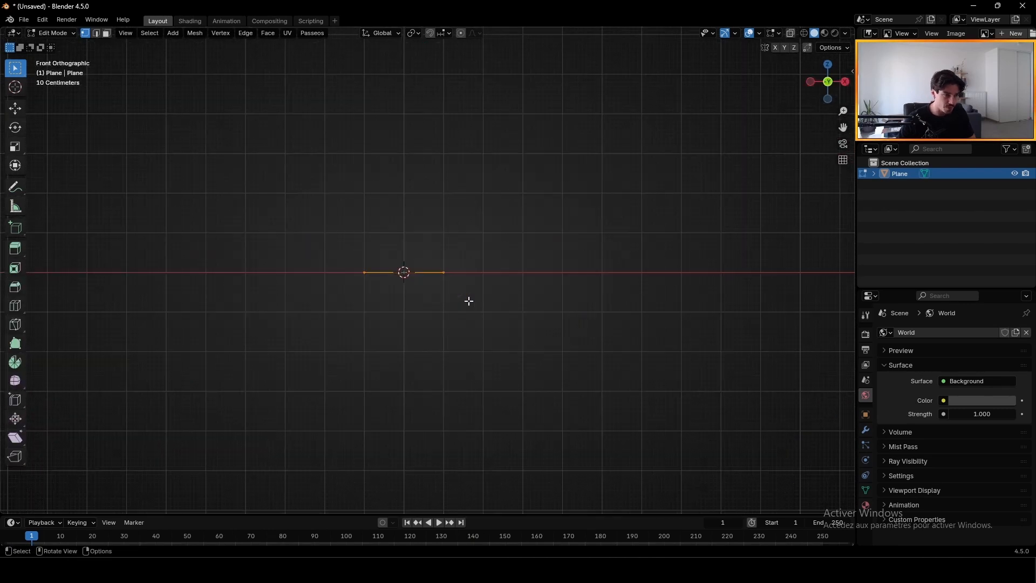
middle_drag(469, 301, 438, 301)
text(s)
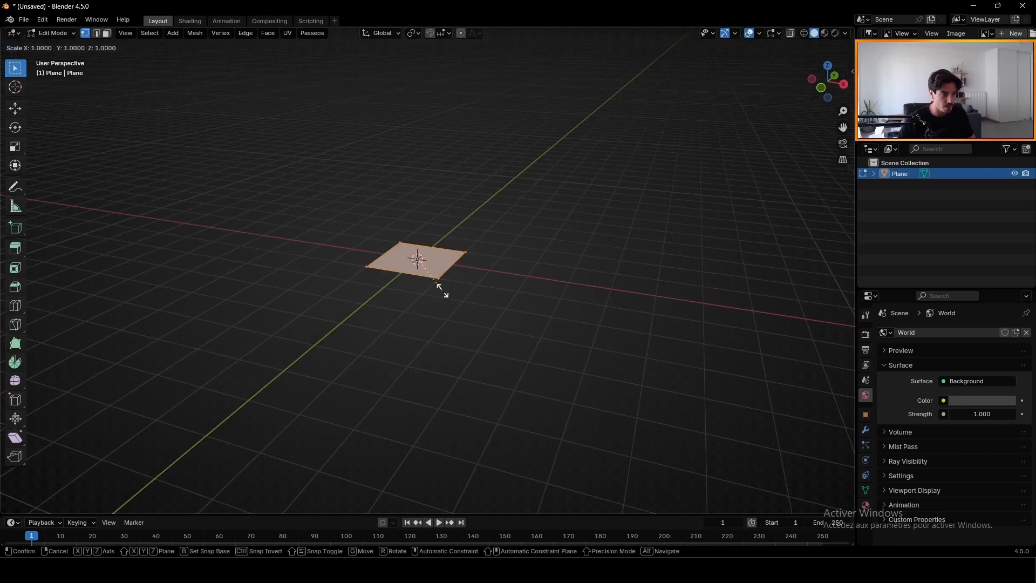
text(10)
key(Return)
key(Tab)
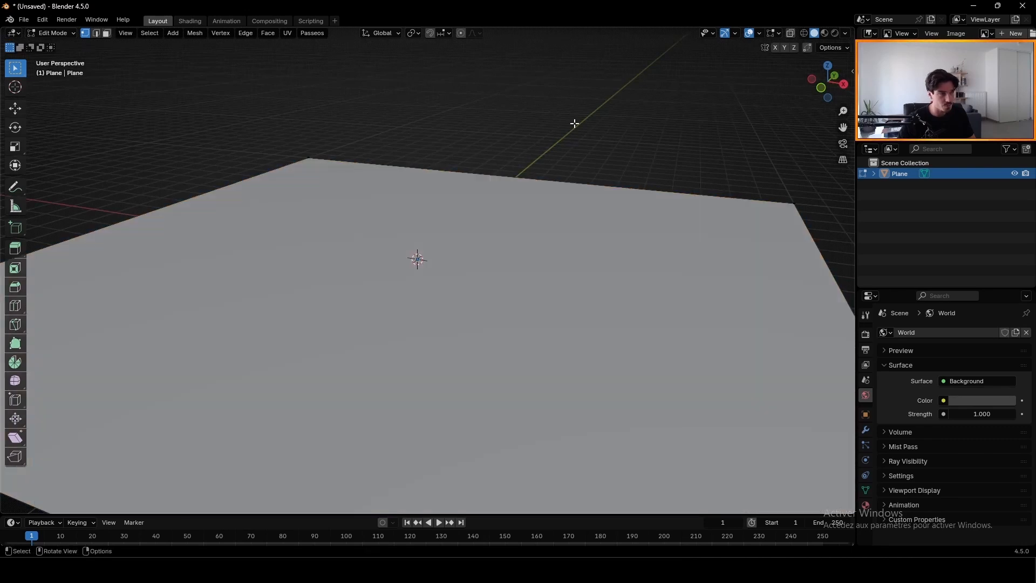
Step: Add a Subdivision Surface modifier to the plane, set it to Simple, and use 6 levels for both viewport and render
click(866, 415)
middle_drag(573, 322, 546, 316)
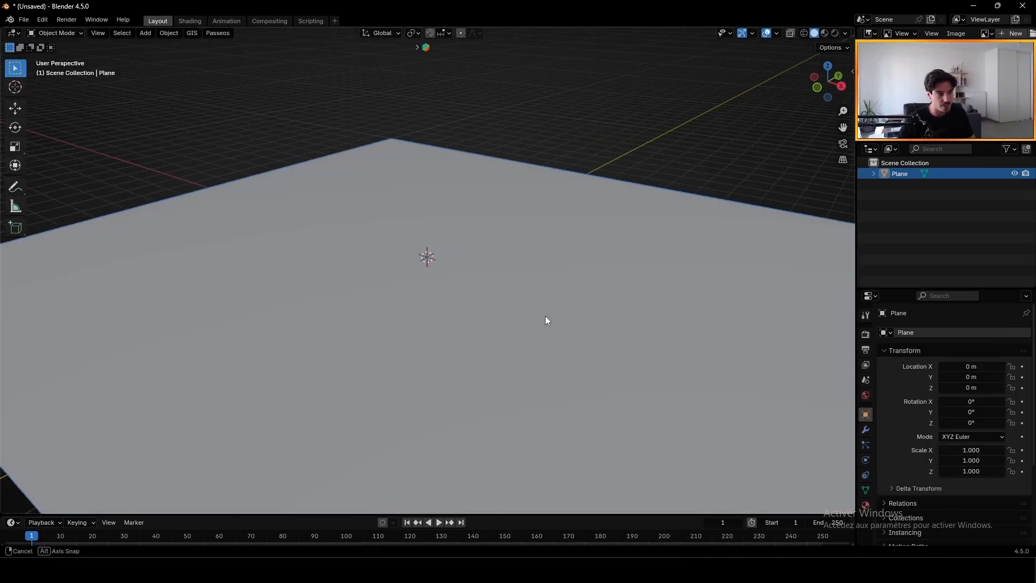
scroll(541, 319, down, 5)
click(866, 429)
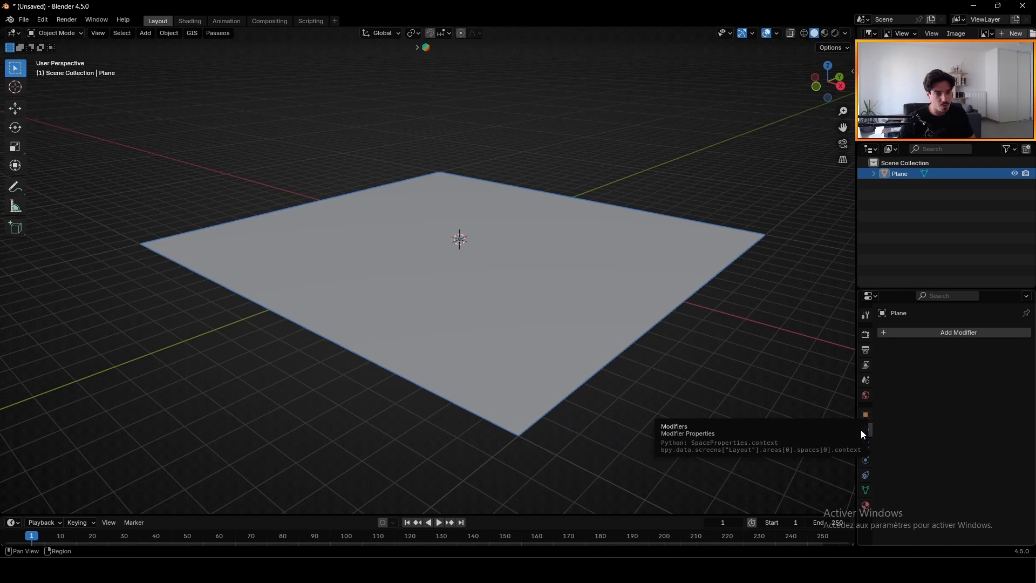
click(934, 330)
mouse_move(886, 368)
click(811, 329)
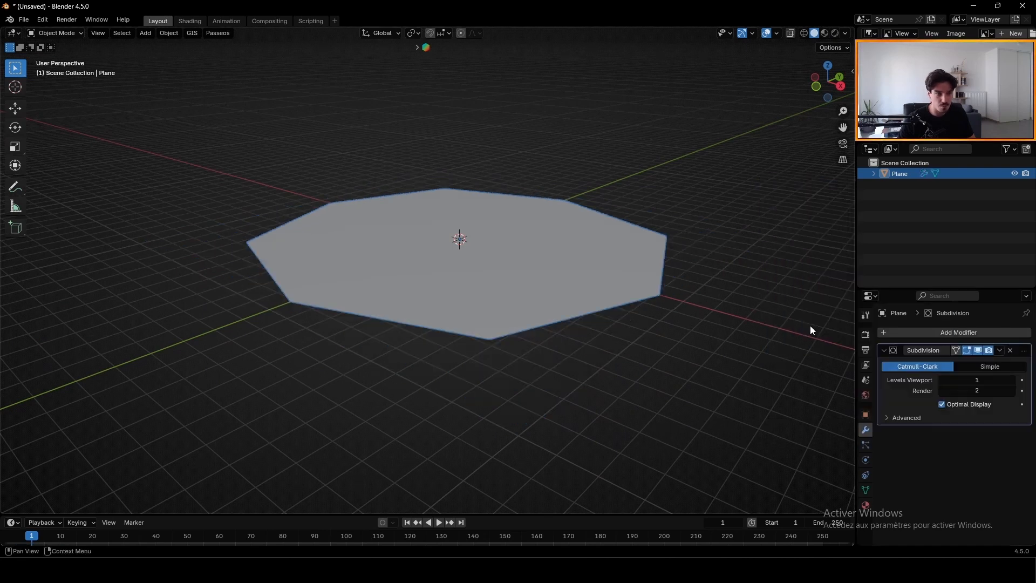
mouse_move(648, 308)
middle_down()
mouse_move(622, 306)
mouse_move(642, 316)
middle_up()
click(985, 368)
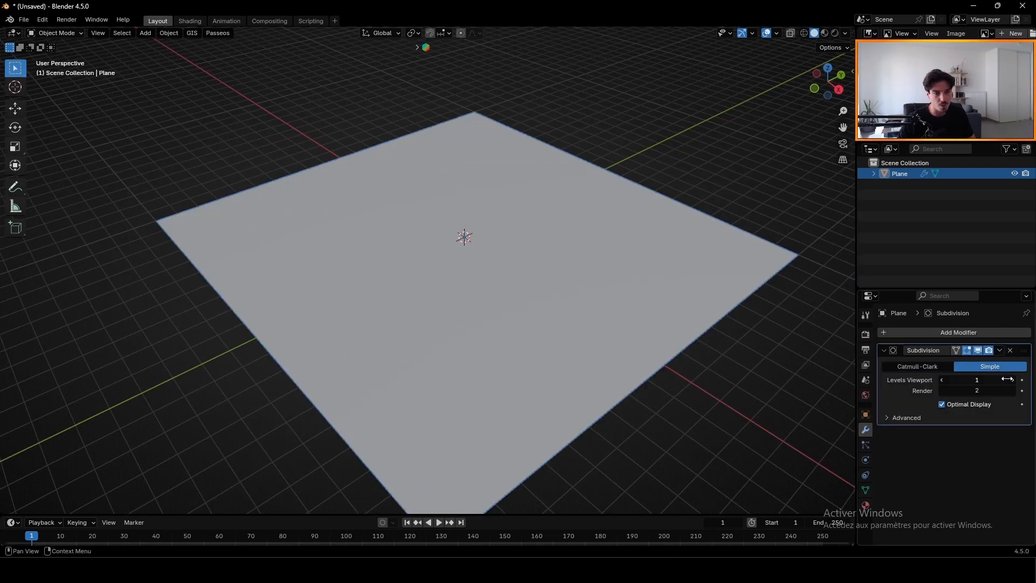
drag(981, 383, 1015, 384)
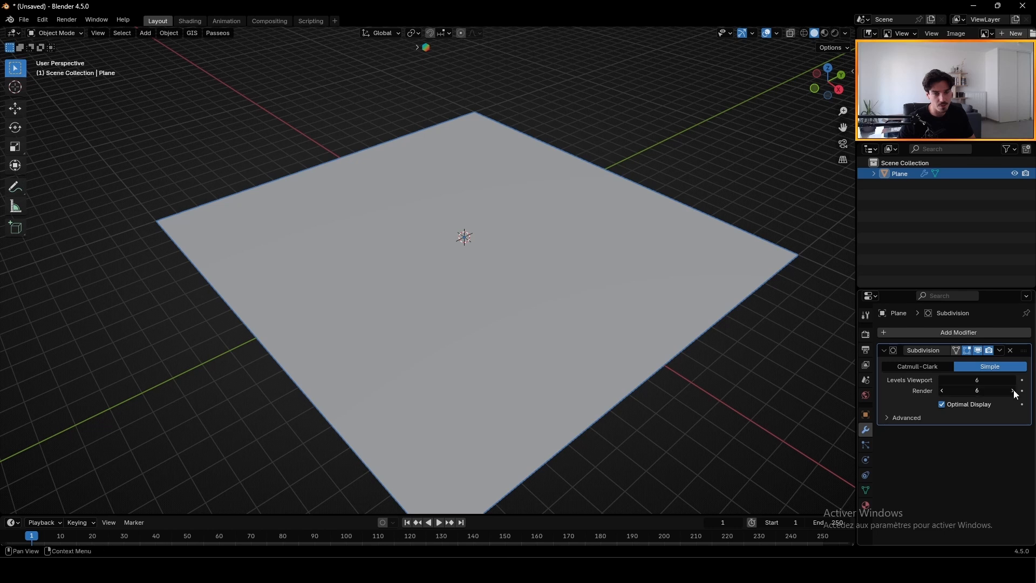
Step: Add a Displace modifier to the plane after the subdivision and give it a new texture
click(884, 350)
click(902, 337)
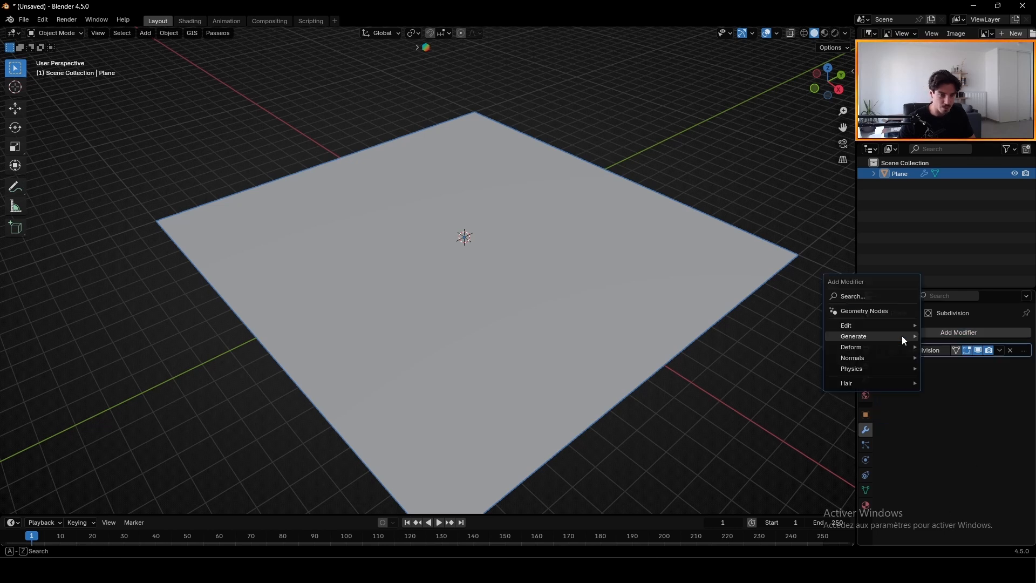
text(d)
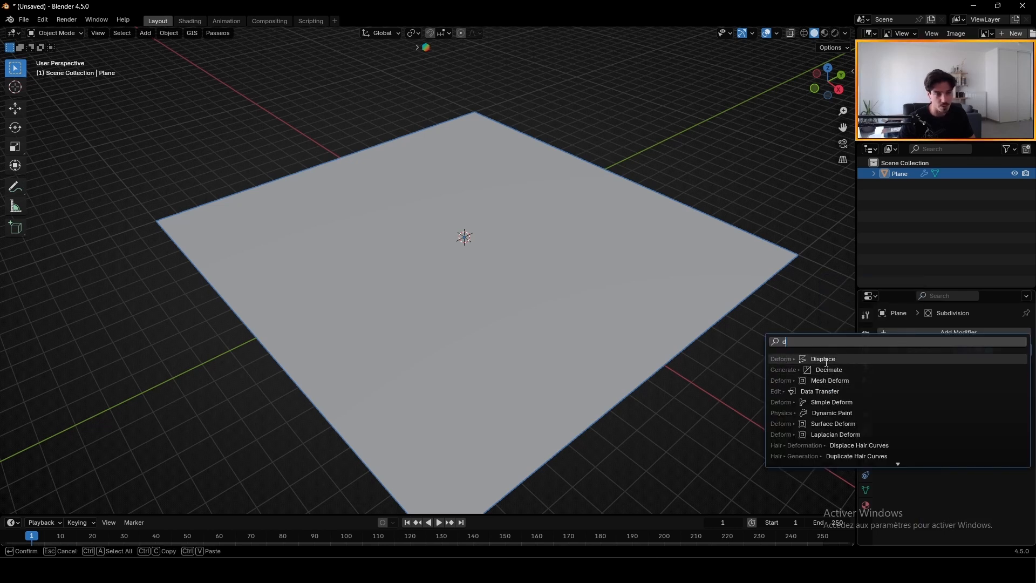
click(826, 360)
middle_drag(685, 324, 897, 386)
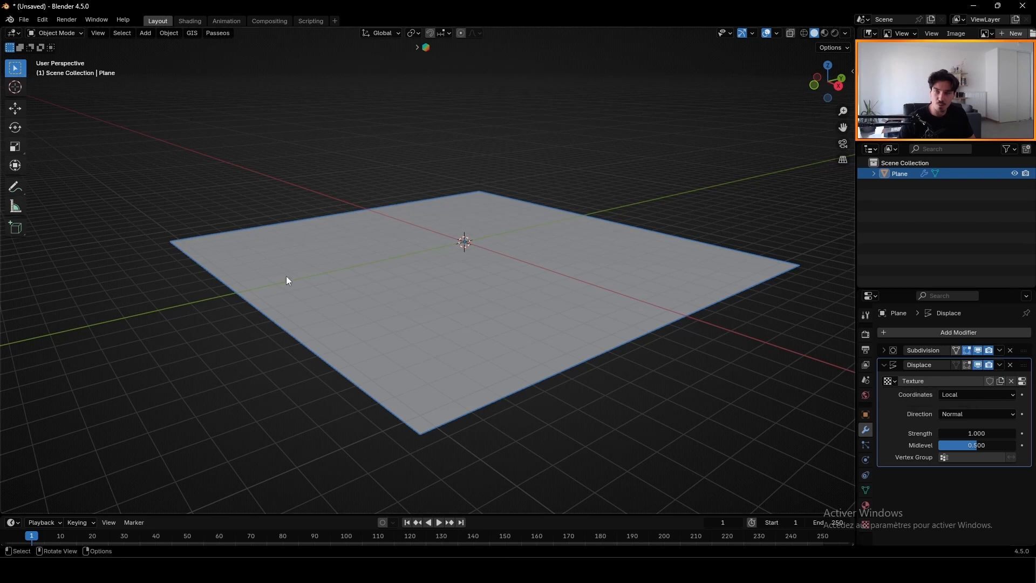
Step: Change the displacement texture's type to Clouds and shade the plane smooth
click(866, 524)
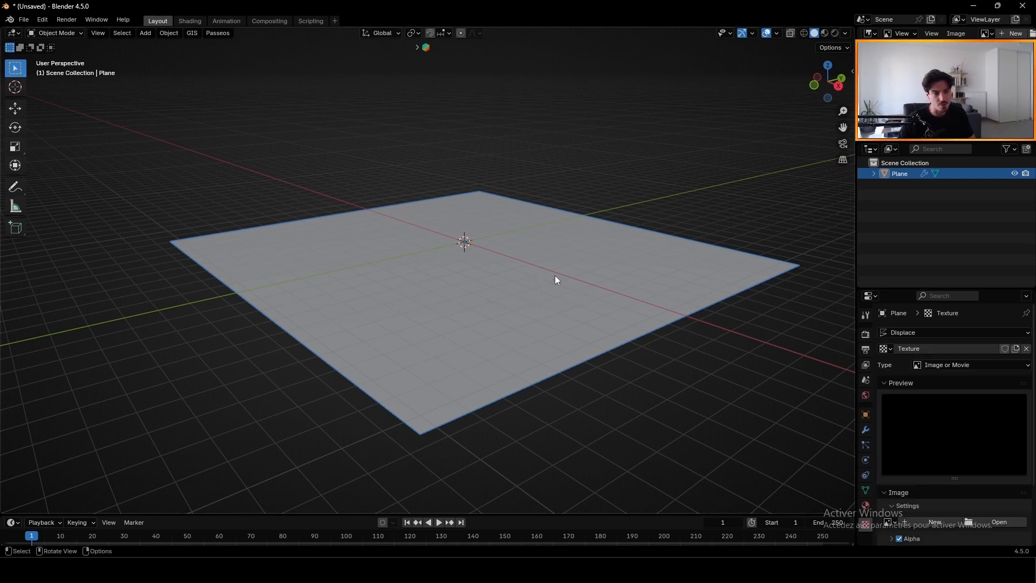
click(939, 364)
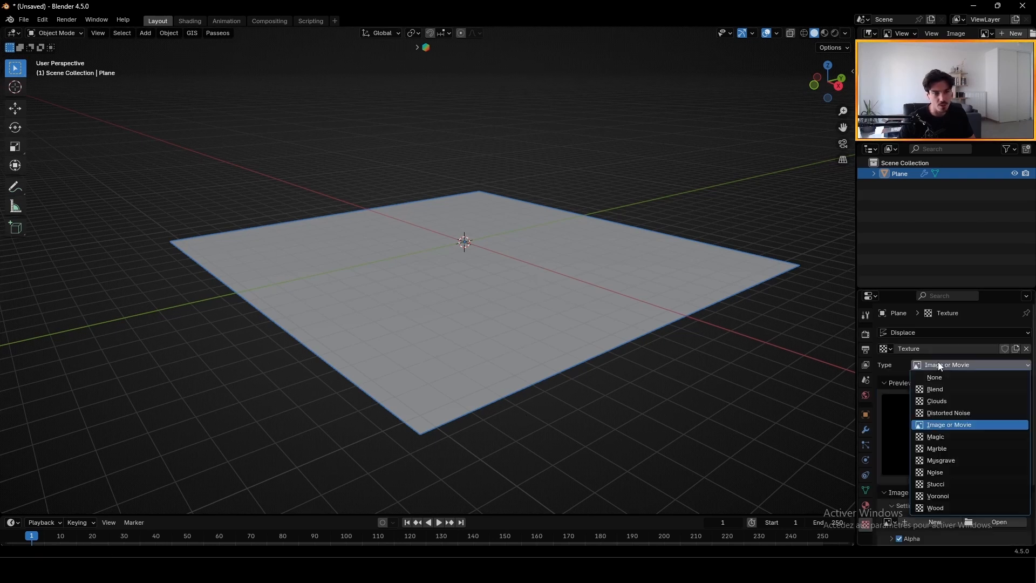
click(937, 402)
middle_drag(864, 378, 647, 322)
scroll(955, 432, down, 4)
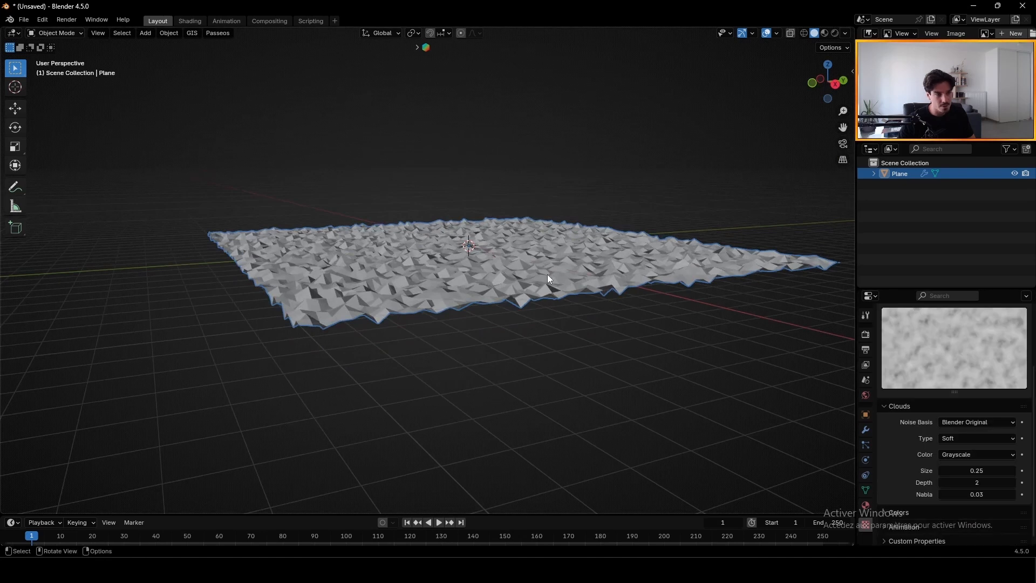
right_click(546, 274)
click(546, 274)
Step: Enlarge the Clouds texture's noise by setting its size to 10
drag(966, 471, 1015, 471)
click(977, 470)
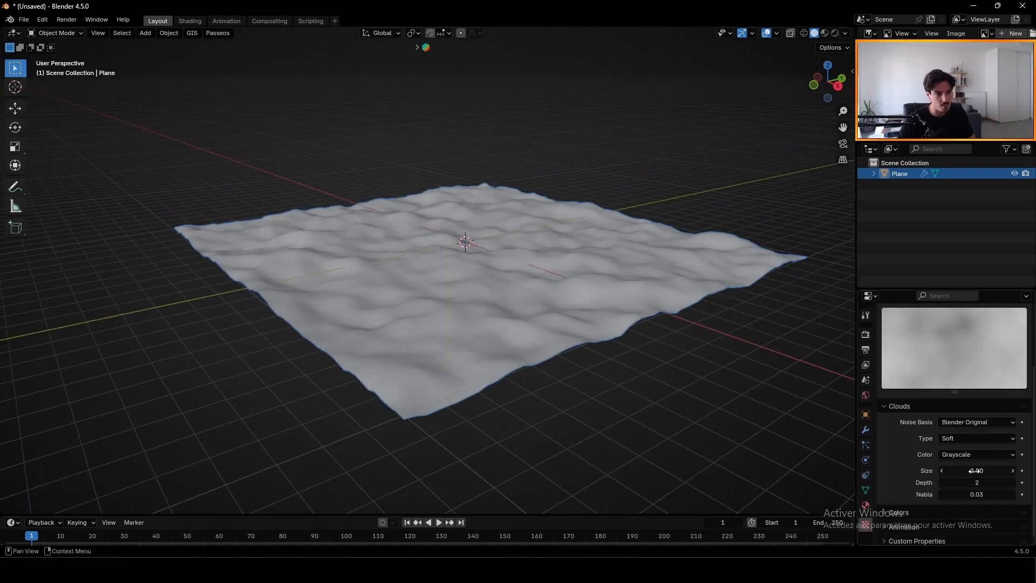
text(2.0)
key(Return)
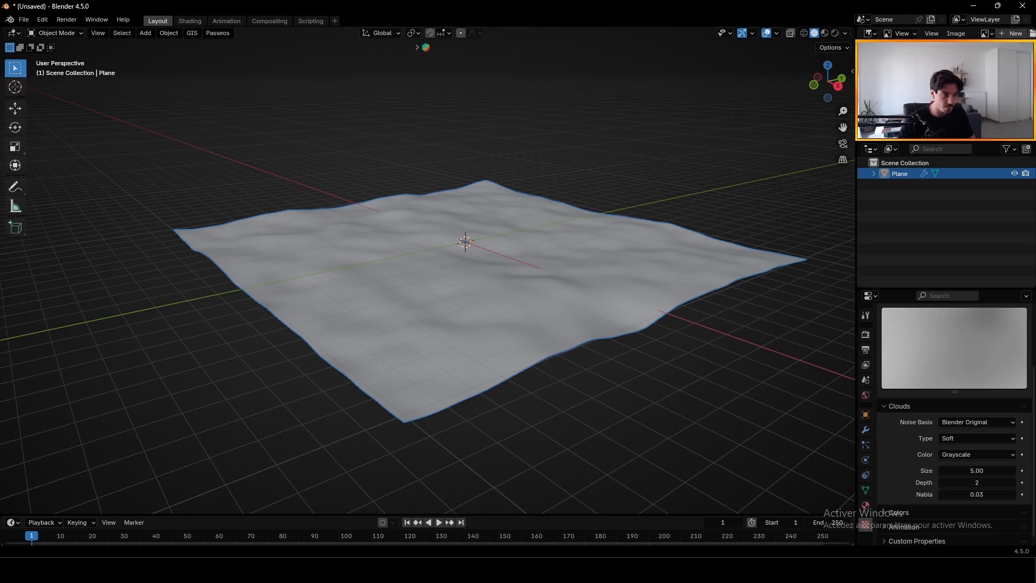
click(977, 472)
text(10)
key(Return)
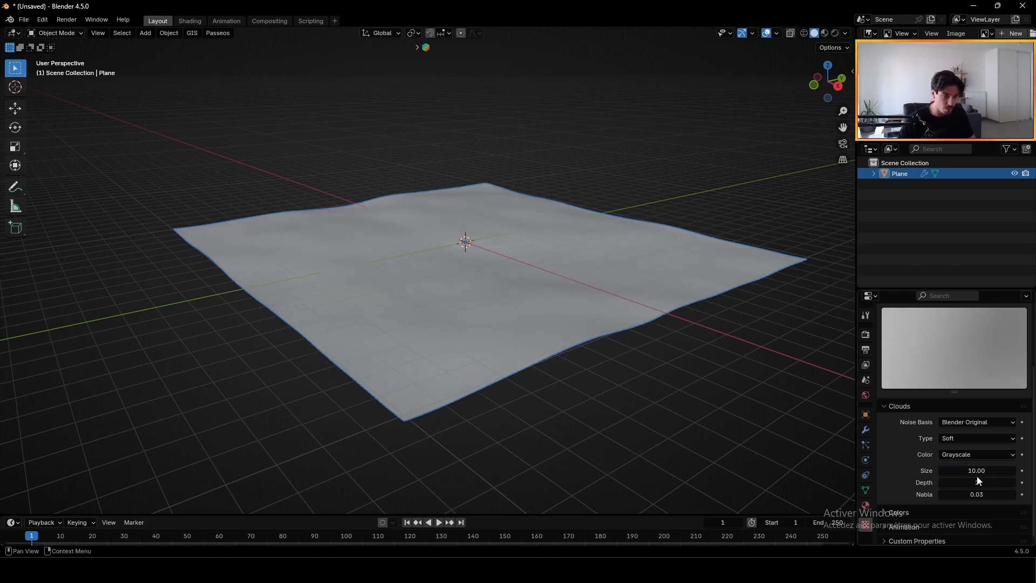
Step: Raise the Displace modifier's strength to 3.7 to get taller terrain relief
click(865, 334)
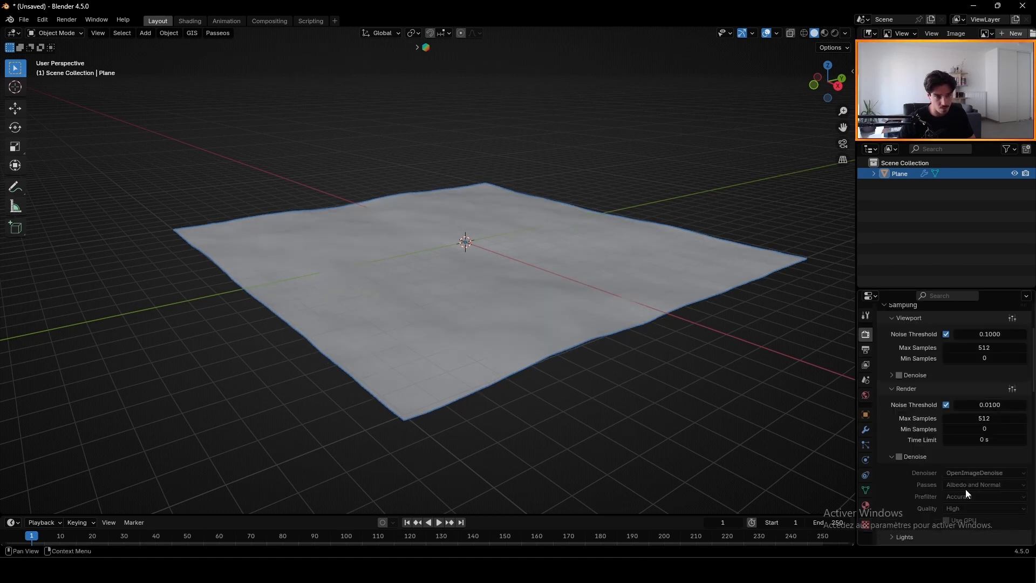
scroll(960, 480, down, 3)
click(866, 430)
mouse_move(987, 433)
mouse_down()
mouse_move(1028, 434)
mouse_move(1007, 433)
mouse_up()
middle_drag(410, 286, 445, 330)
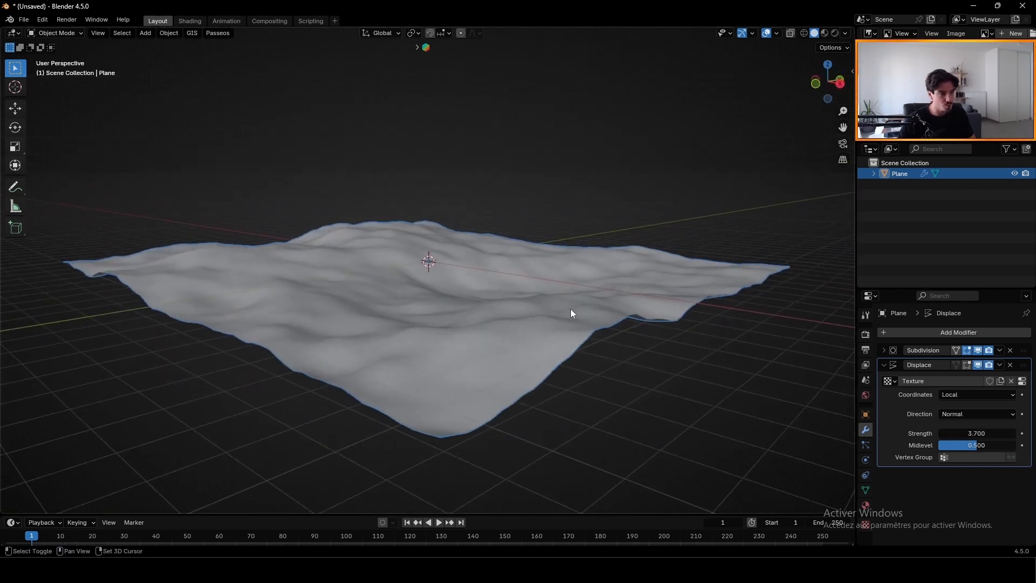
Step: Add a 2 m cube on the terrain as a scale reference and move it up about 1.02 m along Z
key(shift+a)
mouse_move(571, 309)
click(618, 76)
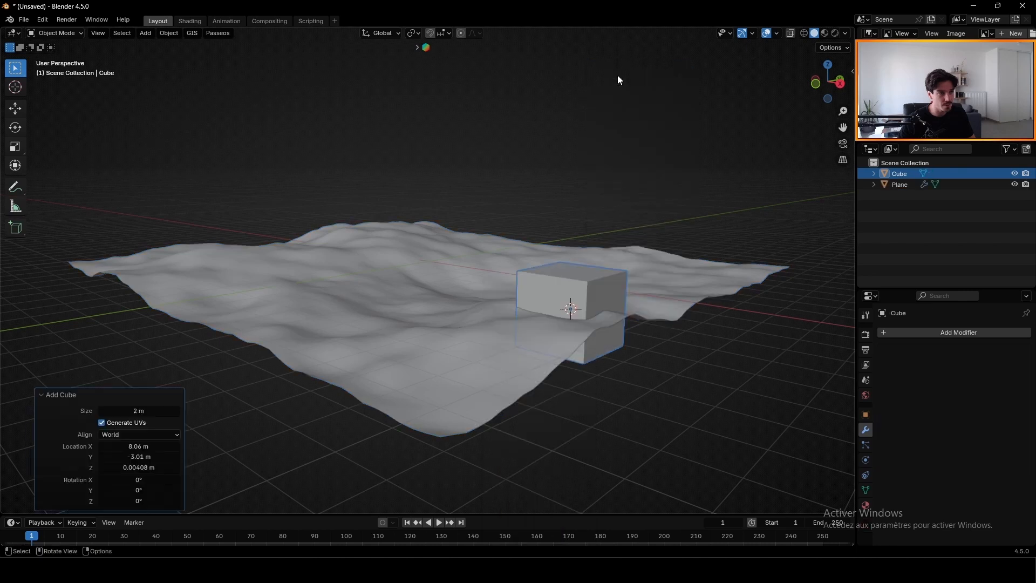
key(g)
key(z)
middle_drag(645, 262, 555, 233)
click(680, 234)
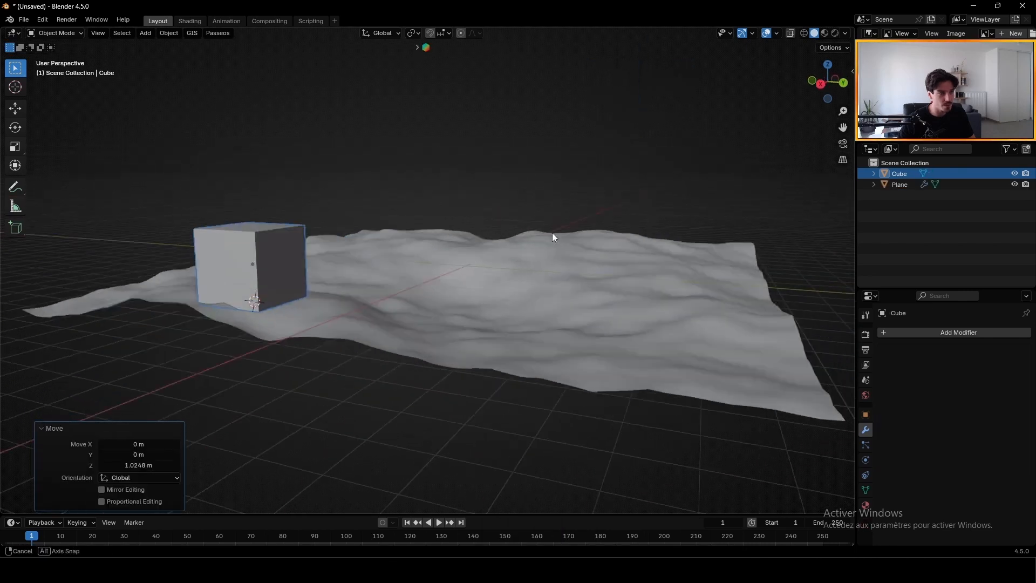
Step: Select the terrain plane and set its object scale to 4 on X, Y and Z
click(542, 334)
middle_drag(446, 298, 544, 313)
scroll(545, 337, down, 3)
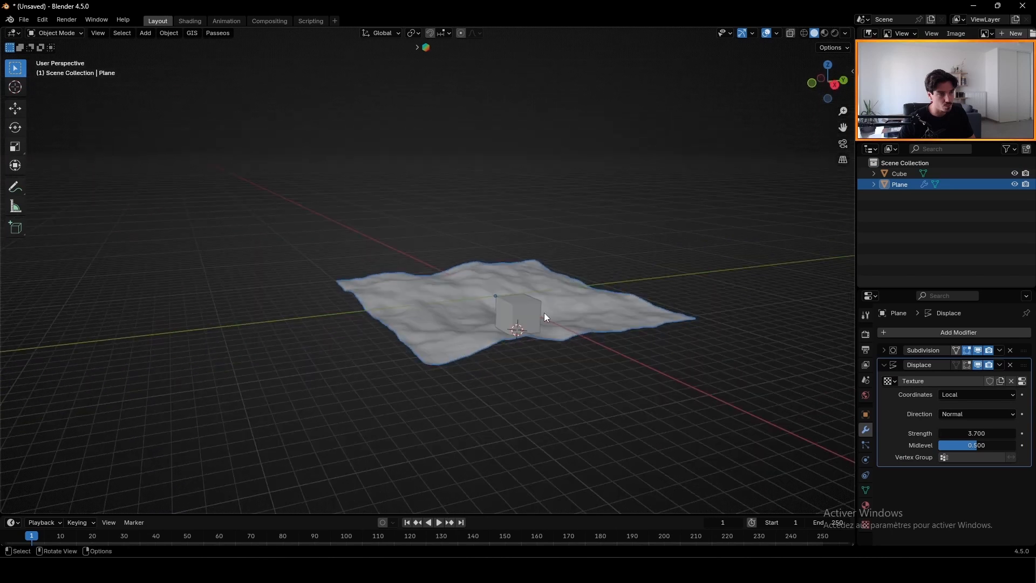
click(865, 414)
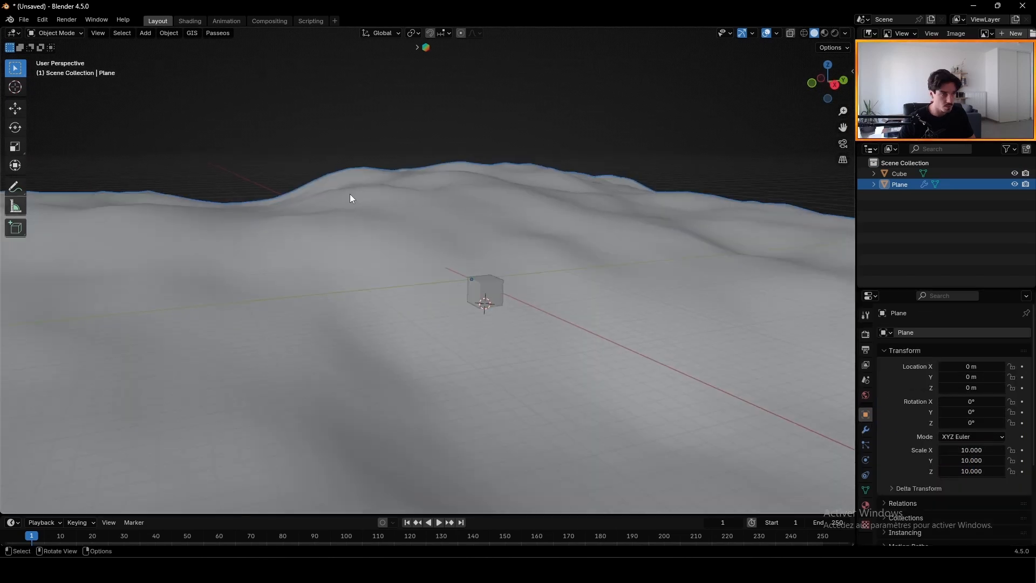
scroll(350, 193, down, 3)
middle_drag(349, 193, 563, 279)
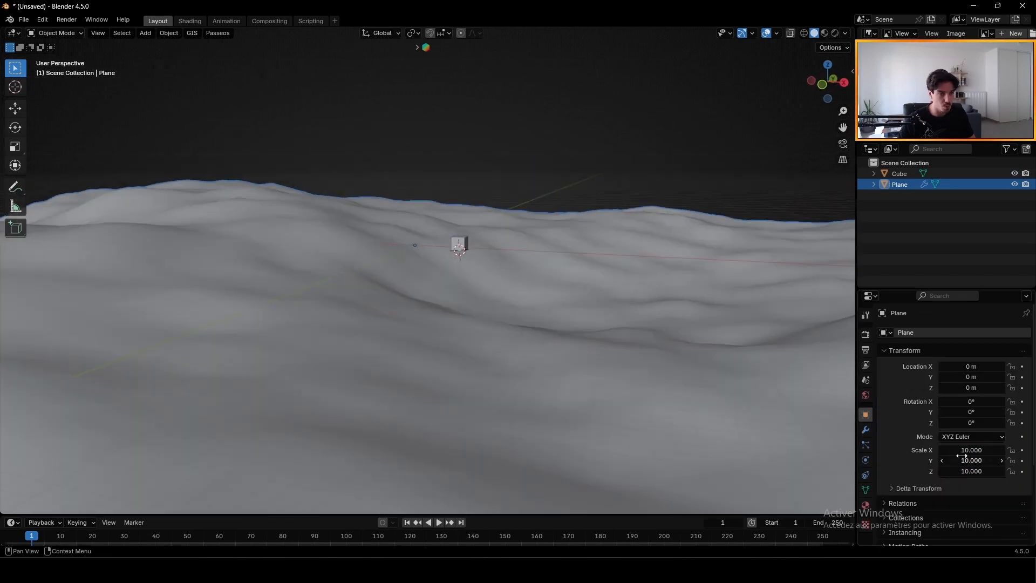
drag(972, 450, 971, 471)
text(4)
key(Return)
Step: Apply the scale of the terrain plane
mouse_move(521, 243)
middle_down()
mouse_move(419, 243)
mouse_move(514, 245)
middle_up()
scroll(458, 235, up, 3)
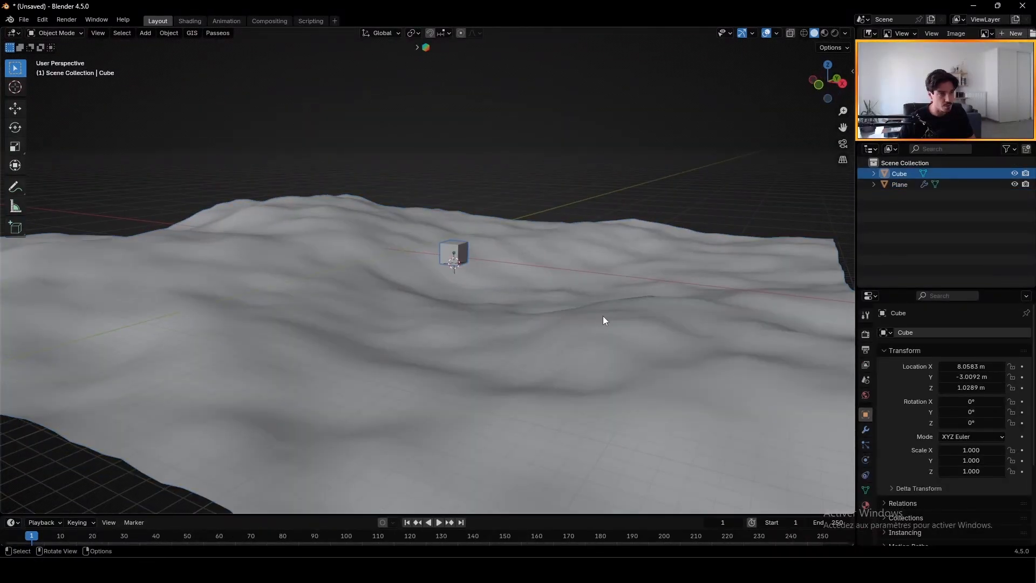
key(ctrl+a)
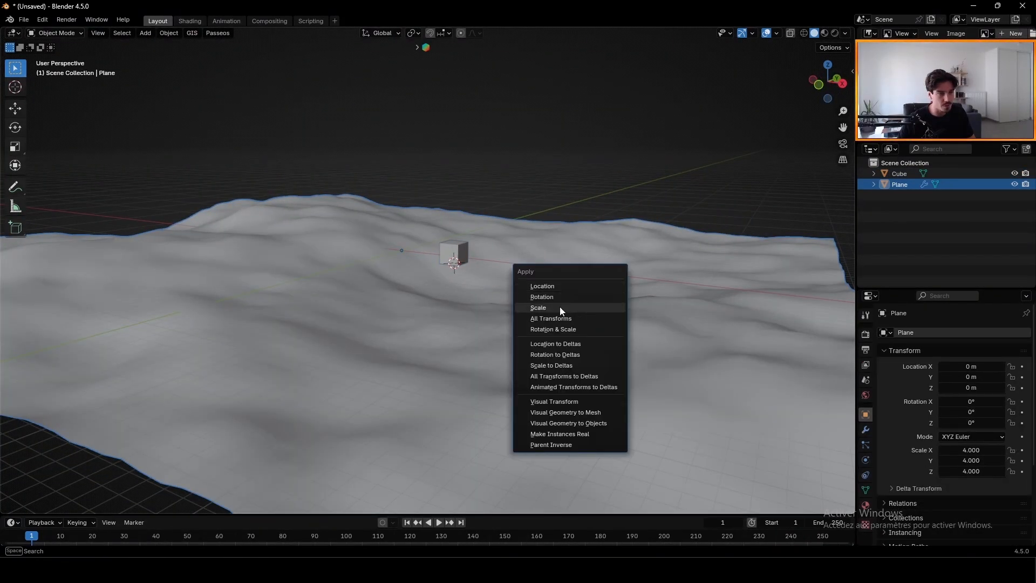
click(559, 307)
middle_drag(587, 336, 443, 312)
Step: Set the terrain's Displace strength to 3.6 and its Clouds texture size to 20
click(866, 430)
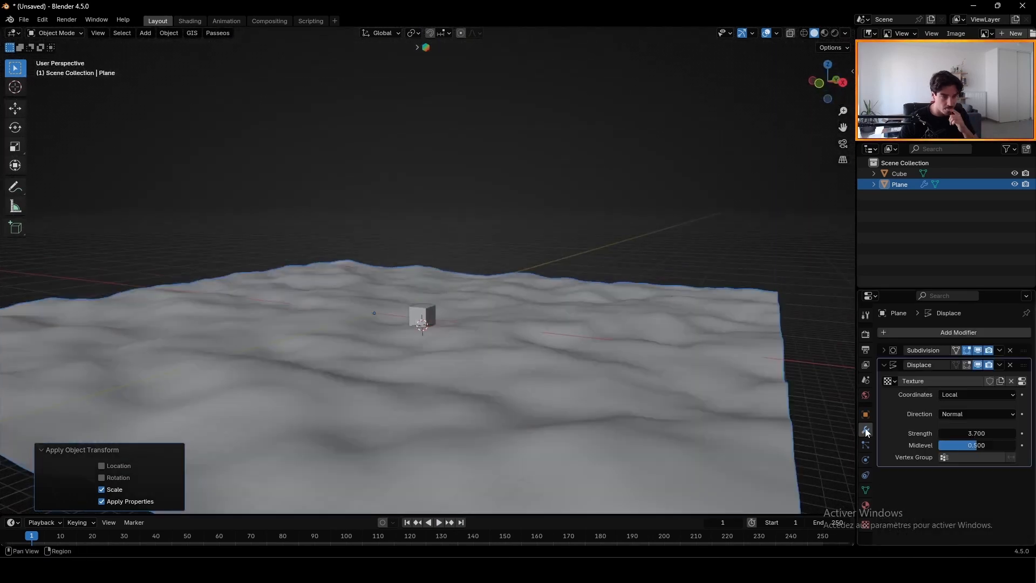
drag(976, 433, 939, 434)
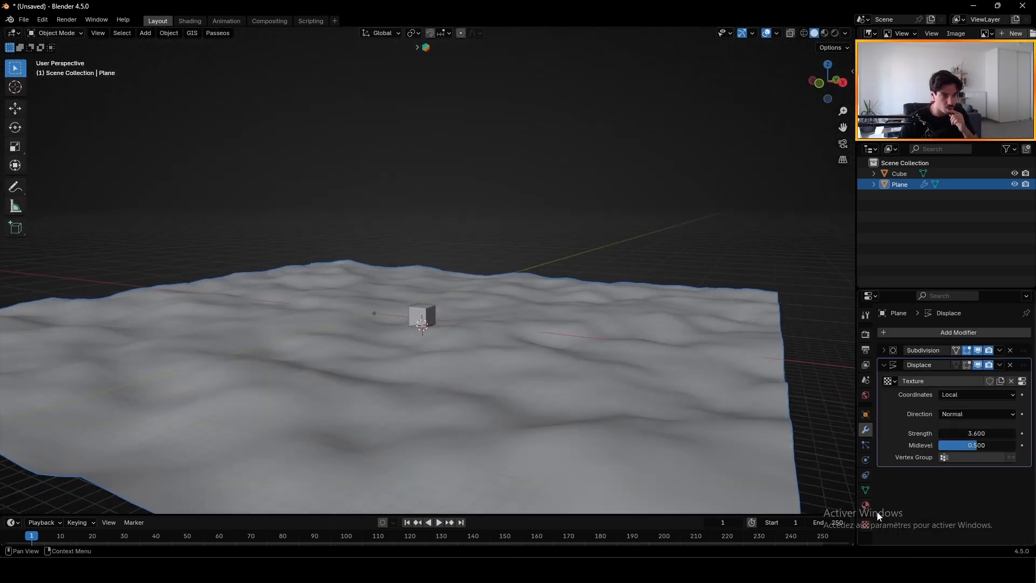
click(866, 525)
scroll(951, 475, down, 4)
click(971, 467)
text(2)
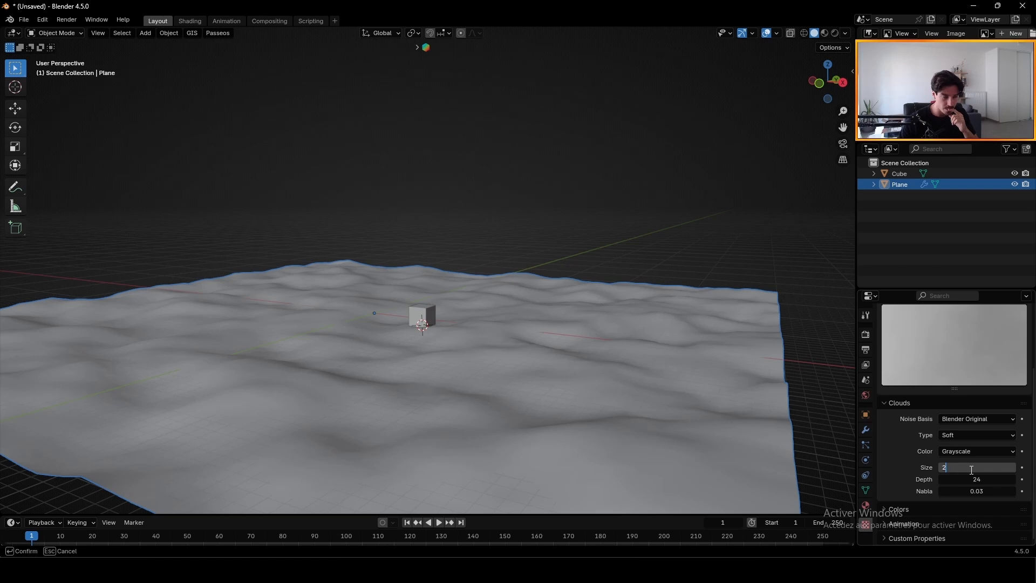
text(0)
key(Return)
Step: Adjust the terrain's Displace strength to 4.5
click(866, 431)
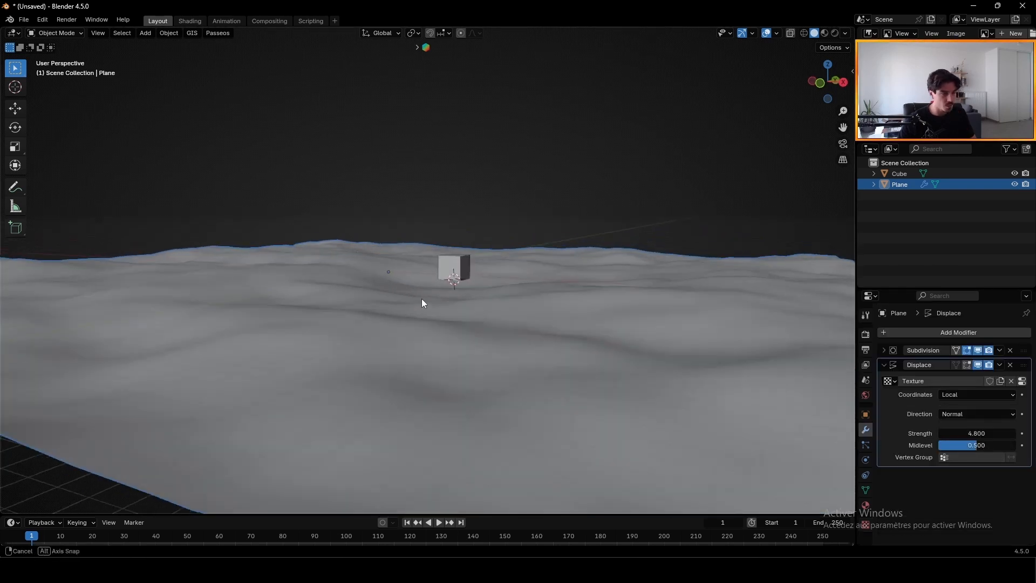
middle_drag(422, 299, 568, 293)
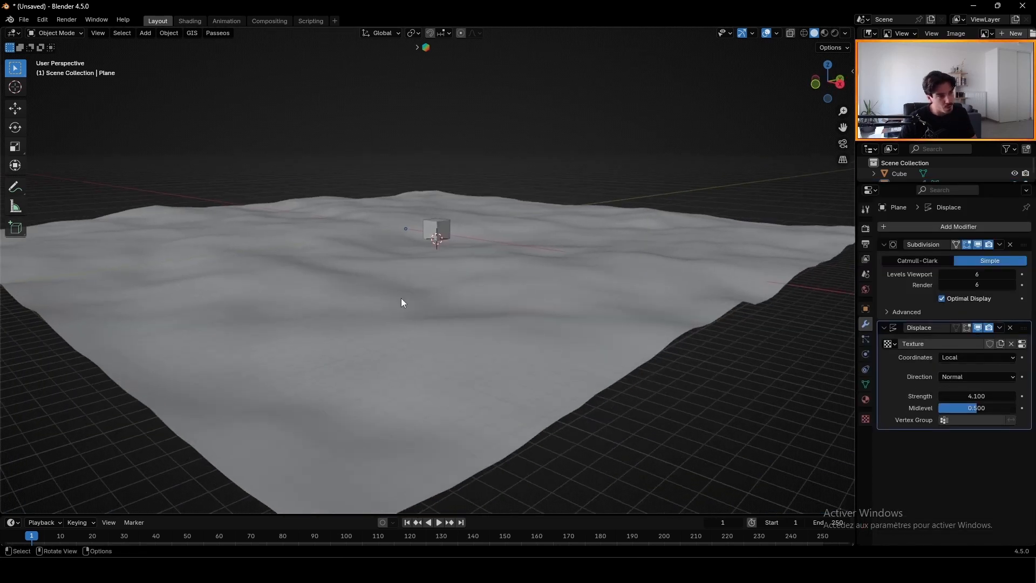
drag(970, 396, 983, 396)
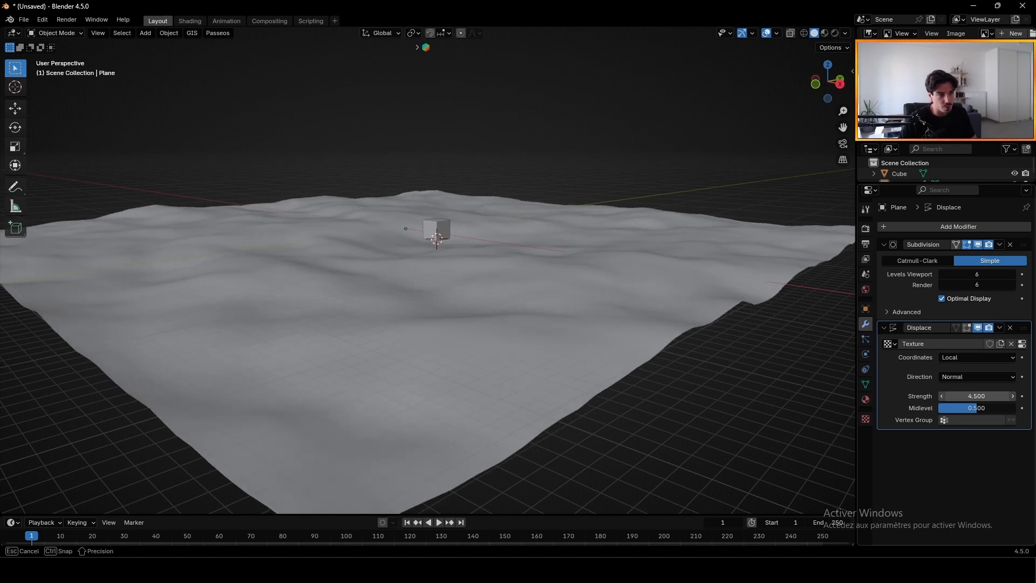
Step: Rename the terrain's displacement texture to Texture_large and its modifier to Displace_large
double_click(938, 348)
text(_)
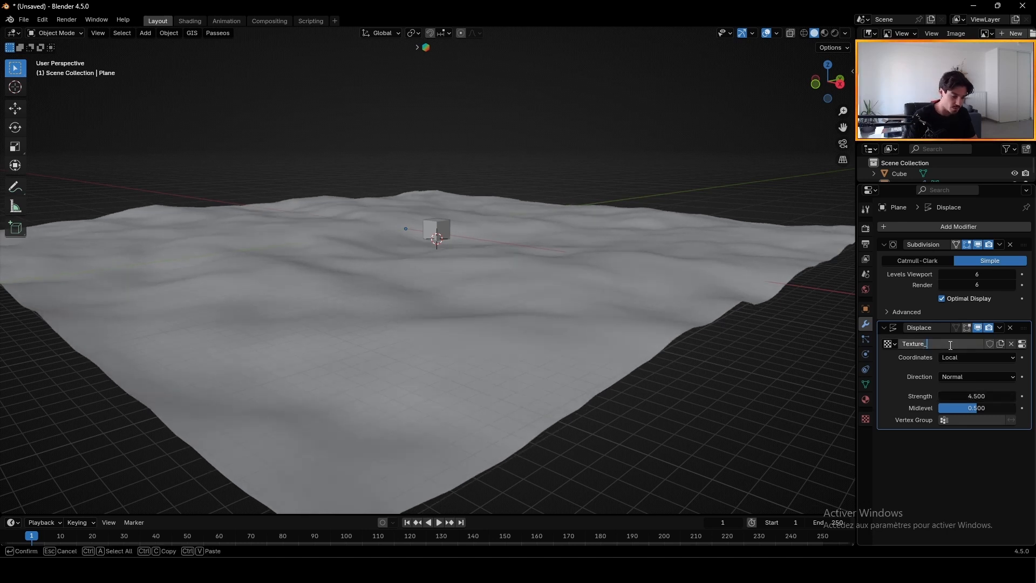
text(large)
key(Return)
double_click(936, 329)
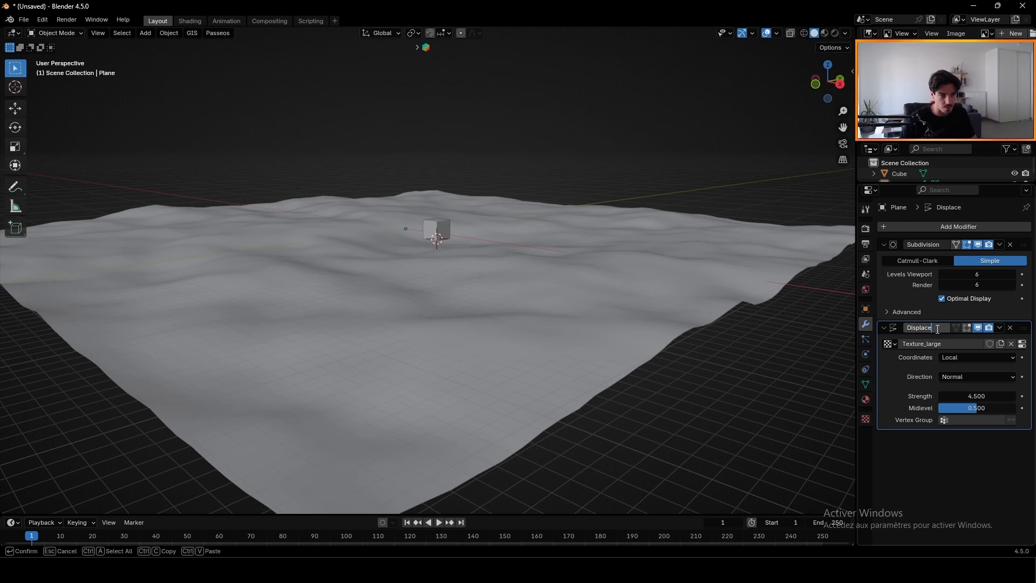
key(Return)
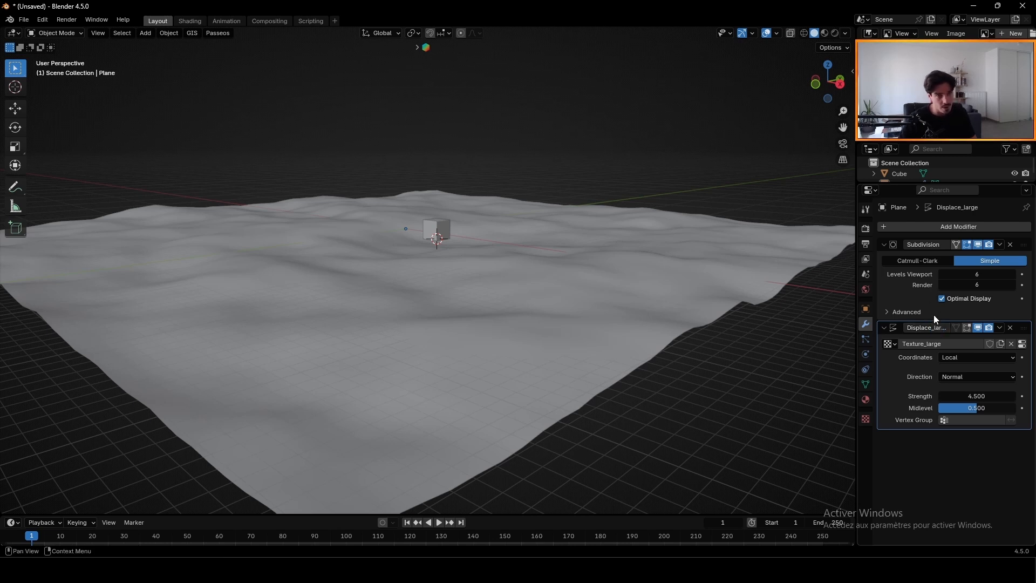
Step: Add a second Catmull-Clark Subdivision modifier after Displace_large, with viewport and render levels both at 4
click(885, 244)
click(884, 259)
click(928, 227)
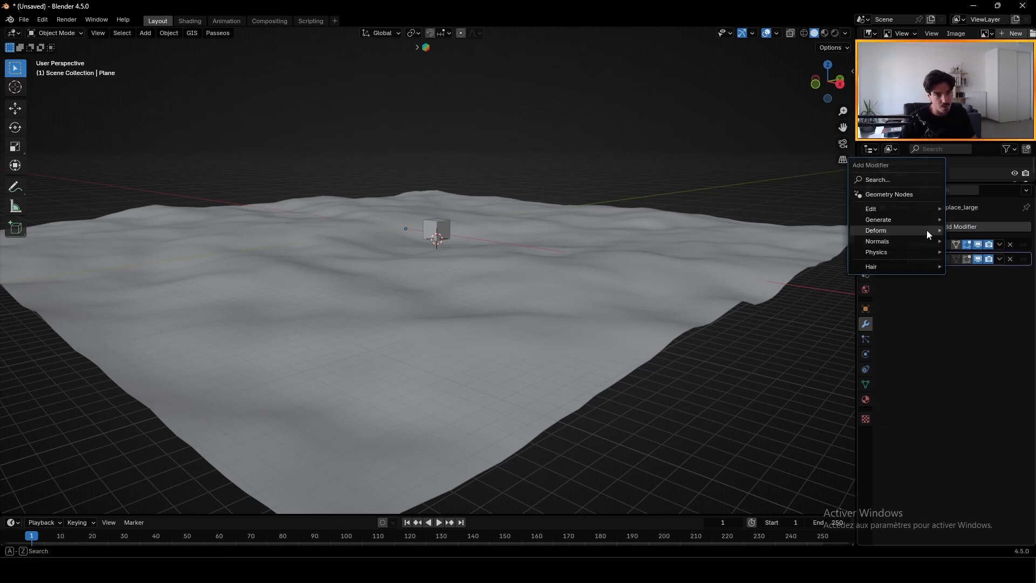
mouse_move(924, 224)
click(791, 360)
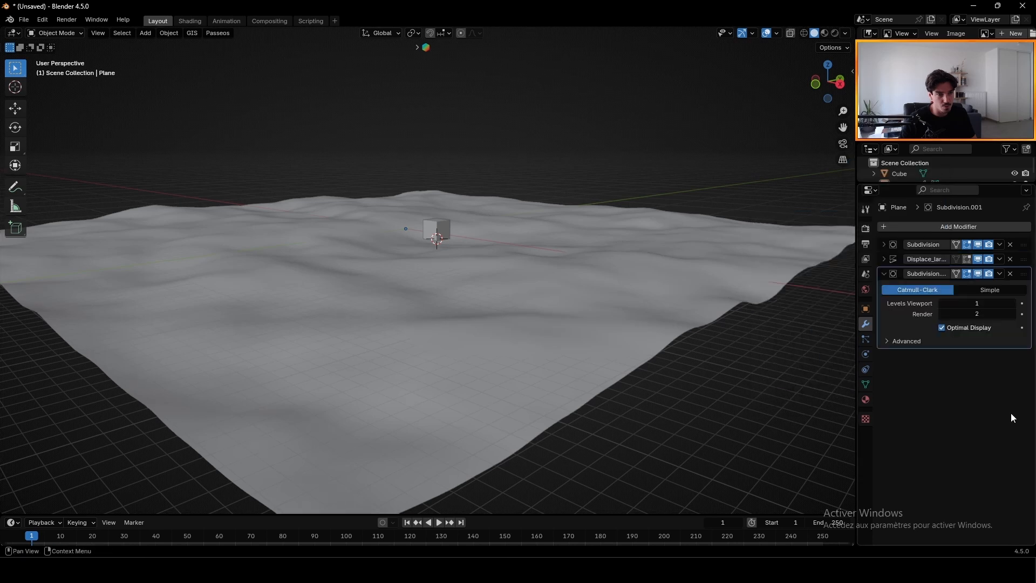
click(1014, 304)
click(1013, 304)
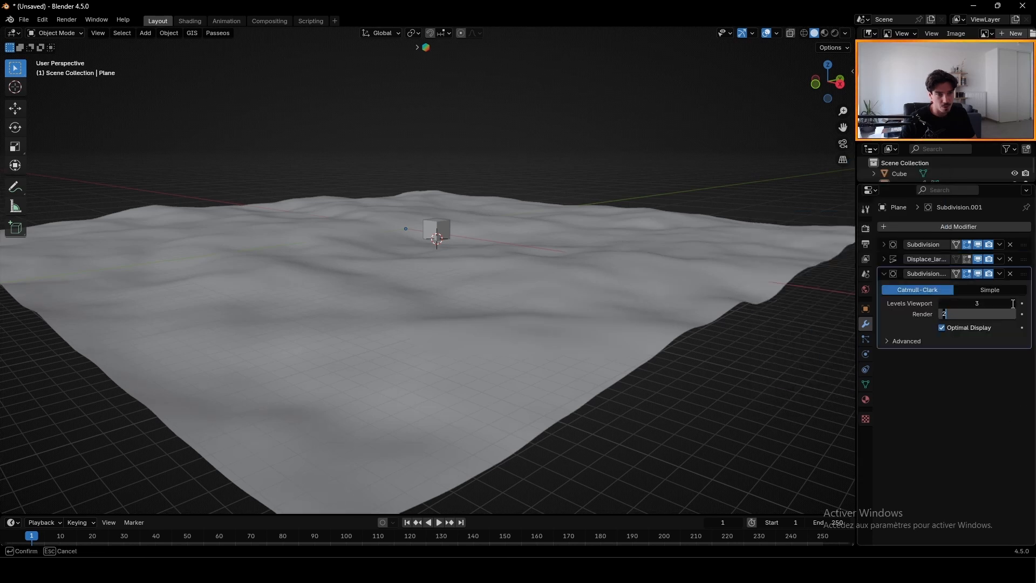
click(1014, 314)
click(1014, 313)
click(1013, 304)
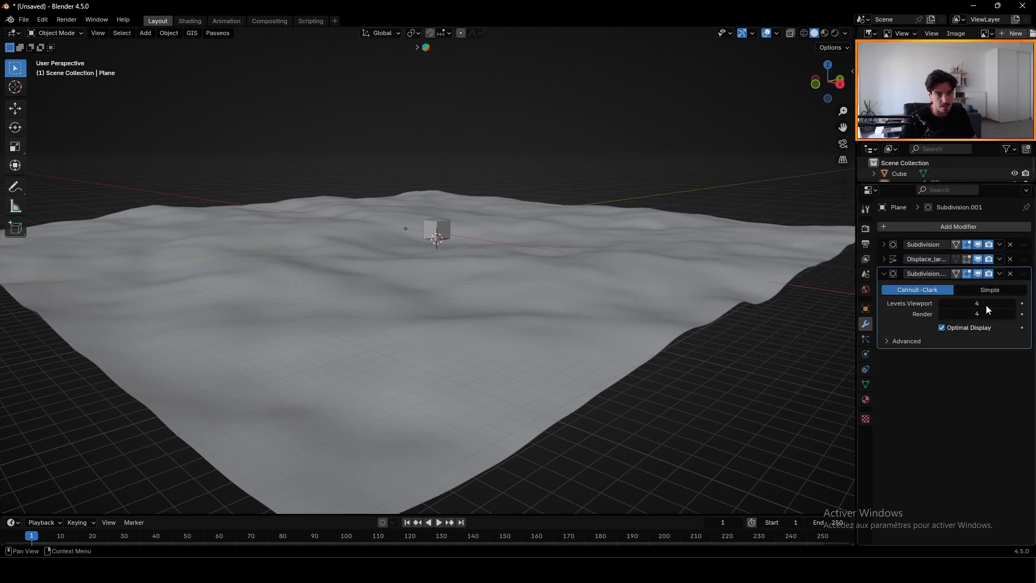
Step: Add a second Displace modifier to the terrain after the new Subdivision modifier
click(884, 274)
click(947, 228)
mouse_move(928, 237)
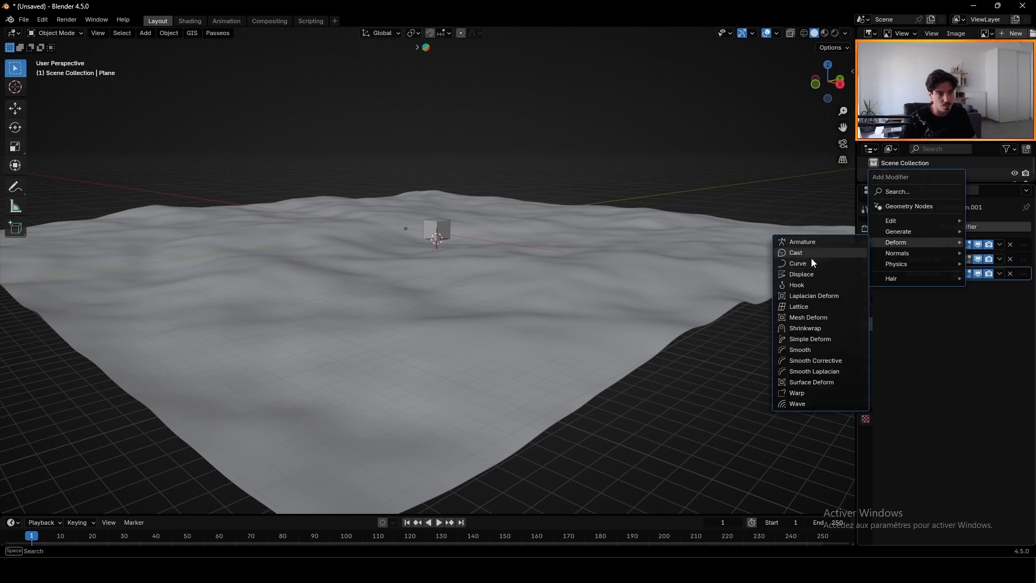
click(803, 274)
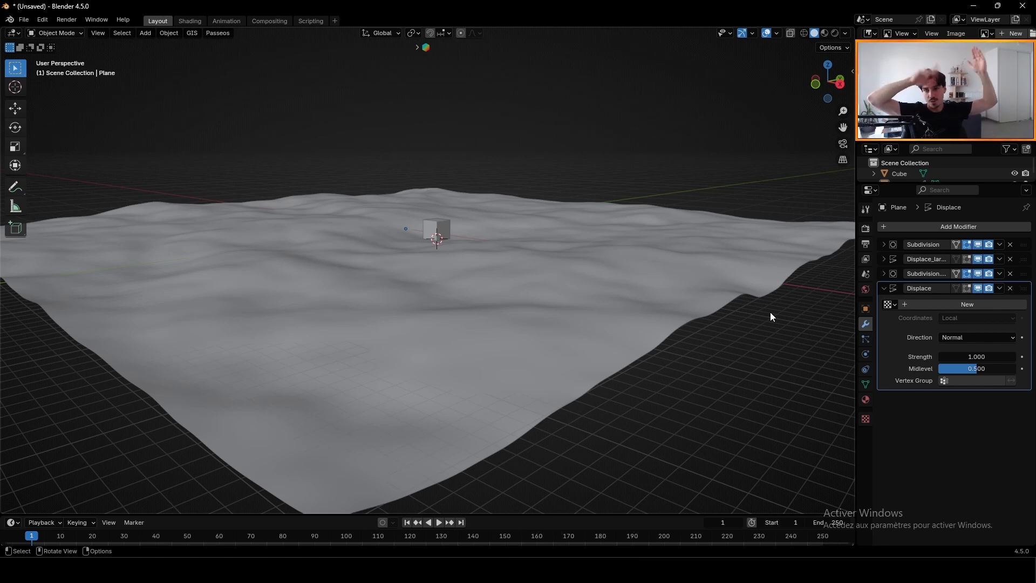
mouse_move(497, 272)
middle_down()
mouse_move(550, 369)
mouse_move(520, 373)
mouse_move(530, 348)
mouse_move(500, 268)
middle_up()
scroll(530, 348, up, 3)
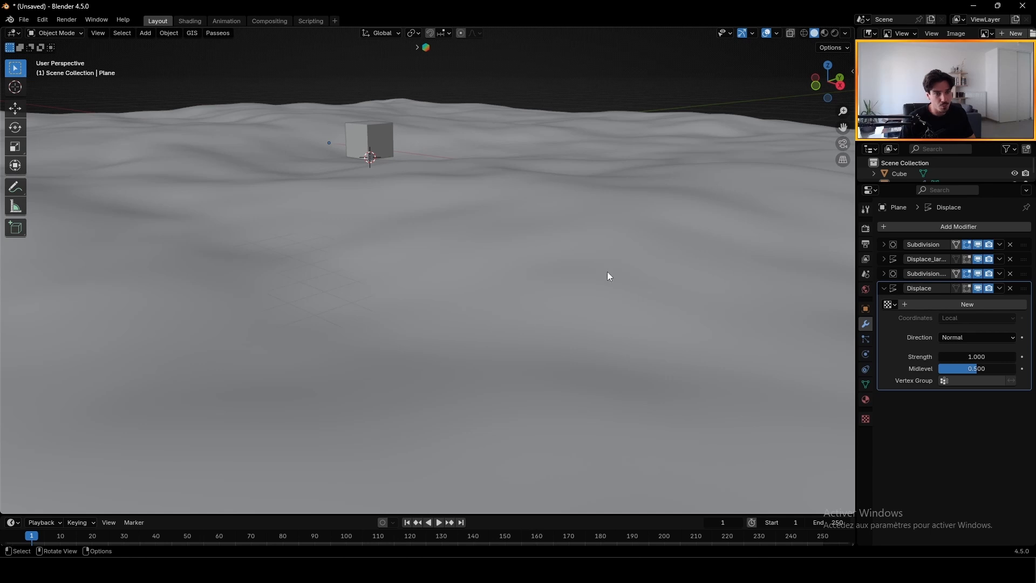
middle_drag(513, 333, 527, 326)
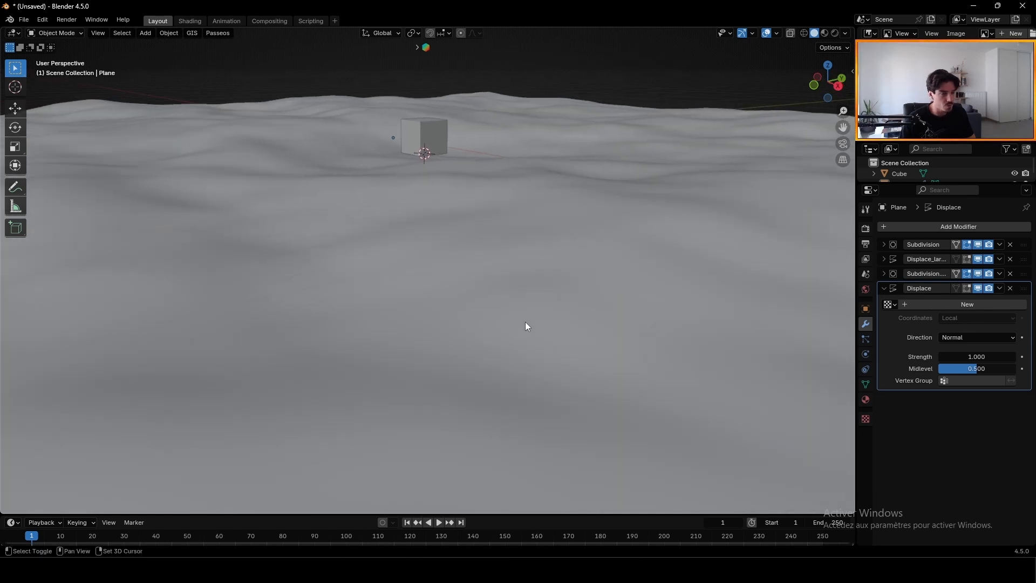
Step: Give the second Displace modifier its own copy of Texture_large and name it Texture_small
click(921, 306)
click(945, 305)
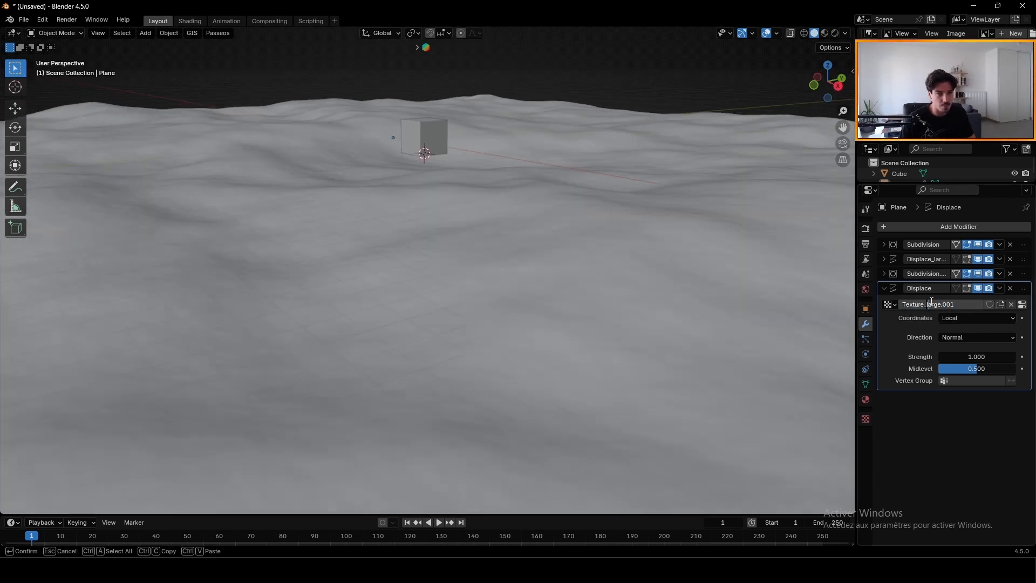
drag(931, 302, 969, 303)
text(small)
key(Return)
scroll(726, 372, down, 4)
middle_drag(726, 378, 707, 370)
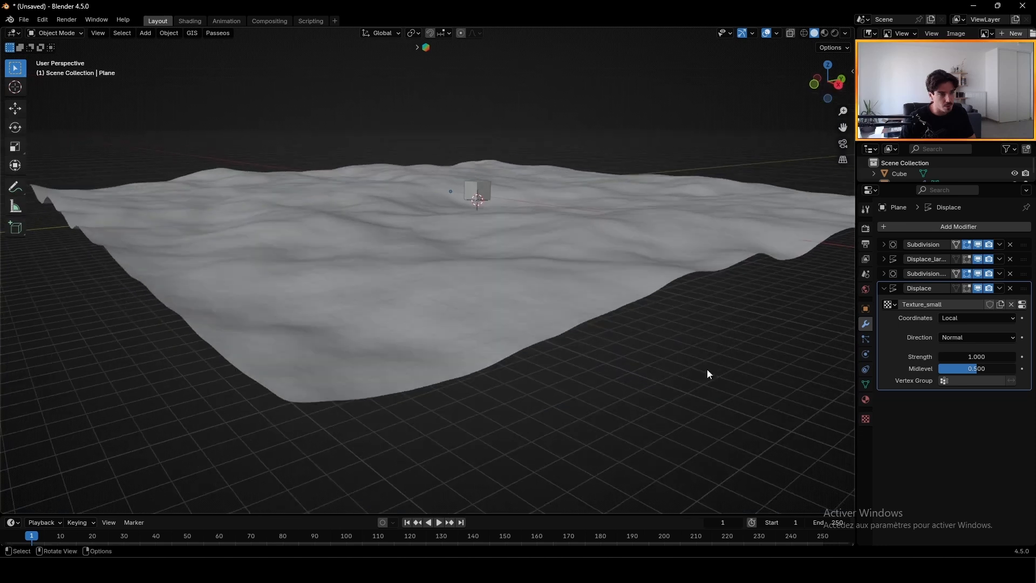
Step: Make Texture_small, used by the second Displace modifier, the texture being edited, keeping its Clouds type
click(866, 419)
click(930, 228)
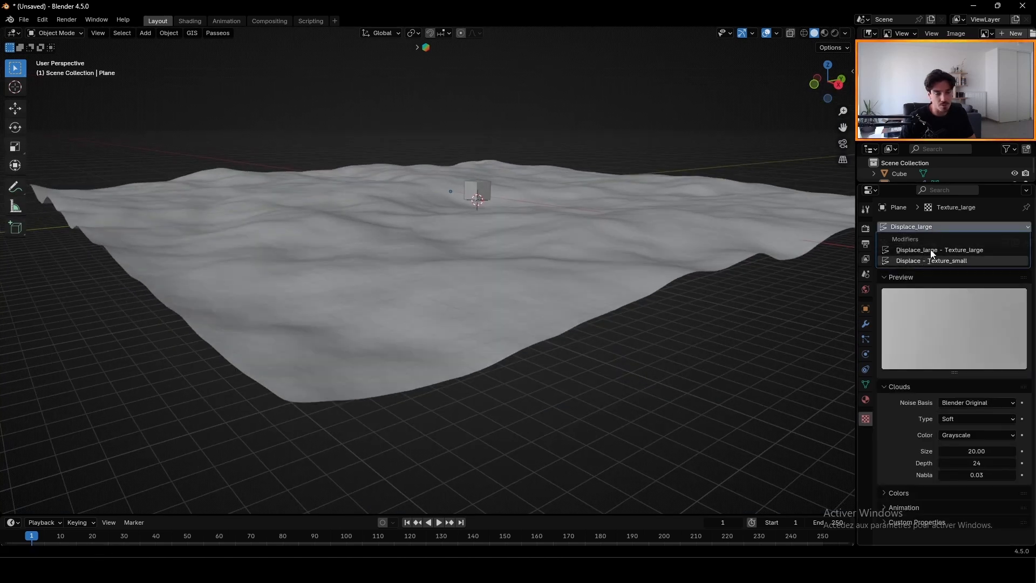
click(931, 250)
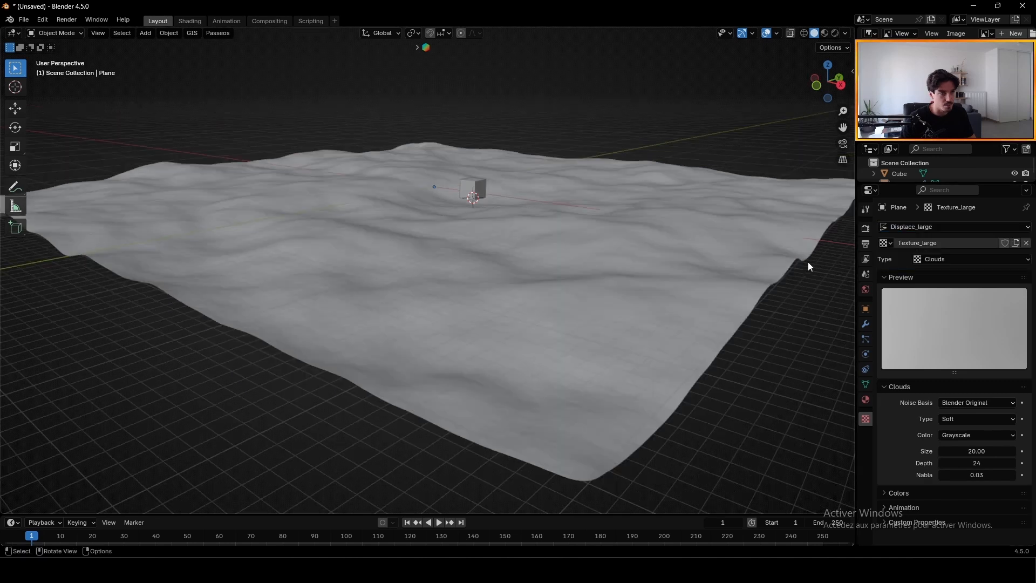
click(922, 228)
click(925, 260)
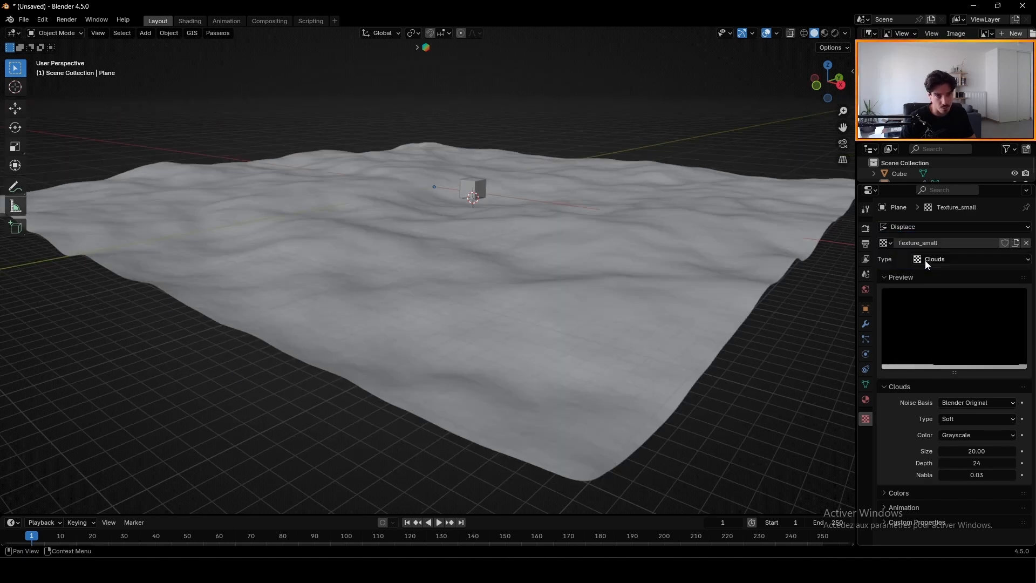
click(950, 241)
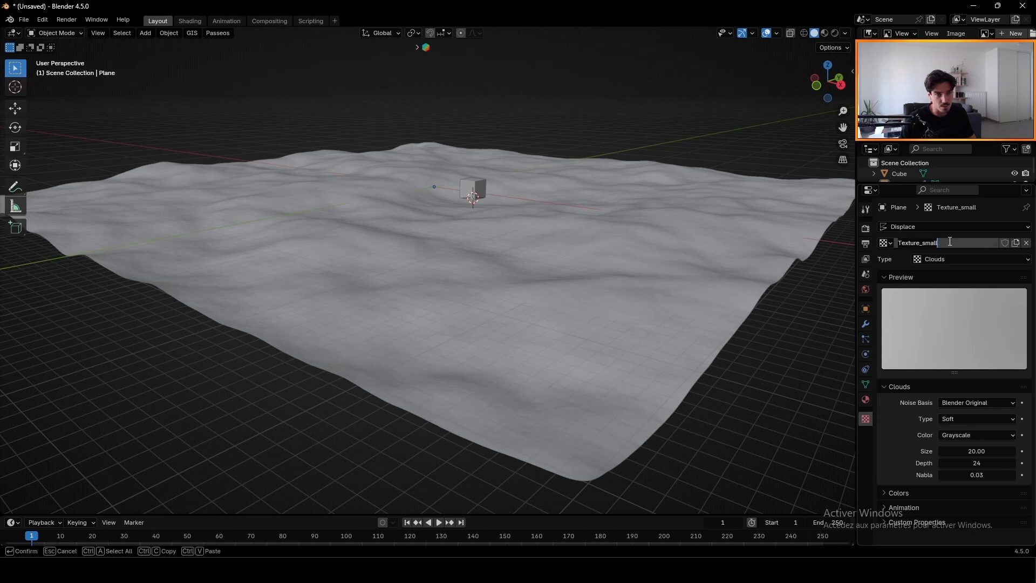
key(Return)
click(951, 259)
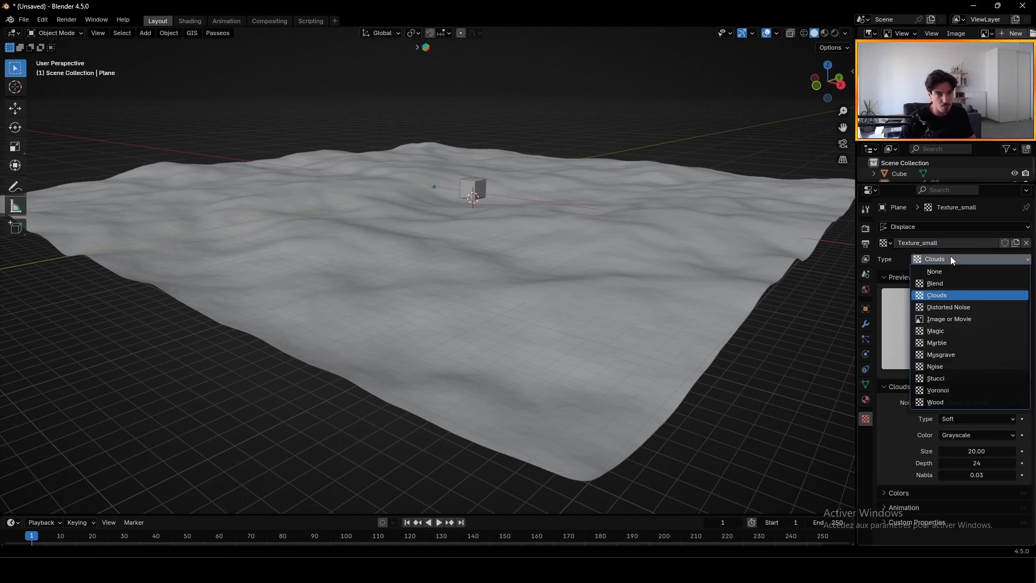
click(951, 259)
Step: Try Clouds sizes of 5 and 1.47 on Texture_small
click(982, 451)
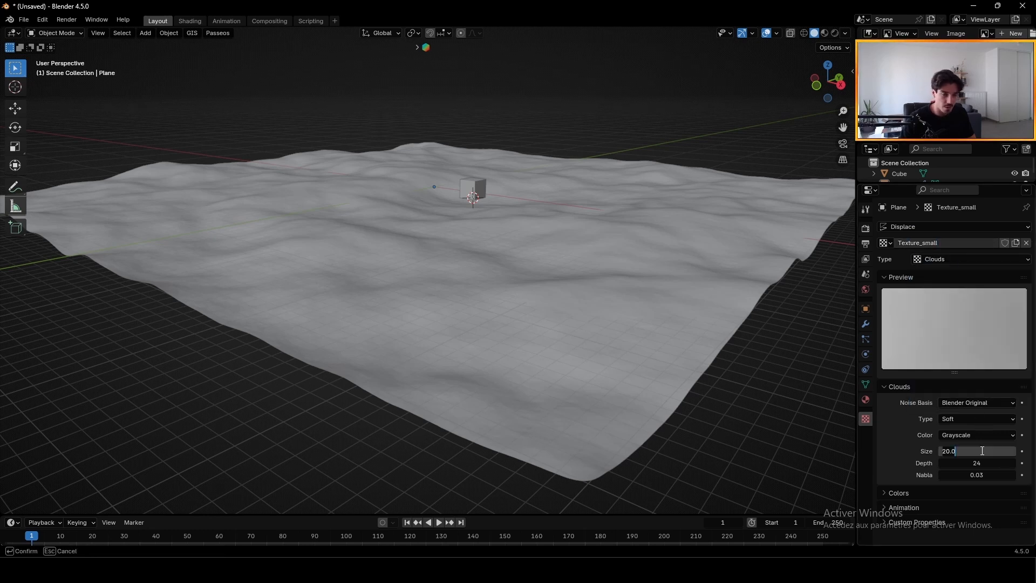
key(Return)
middle_drag(463, 284, 435, 285)
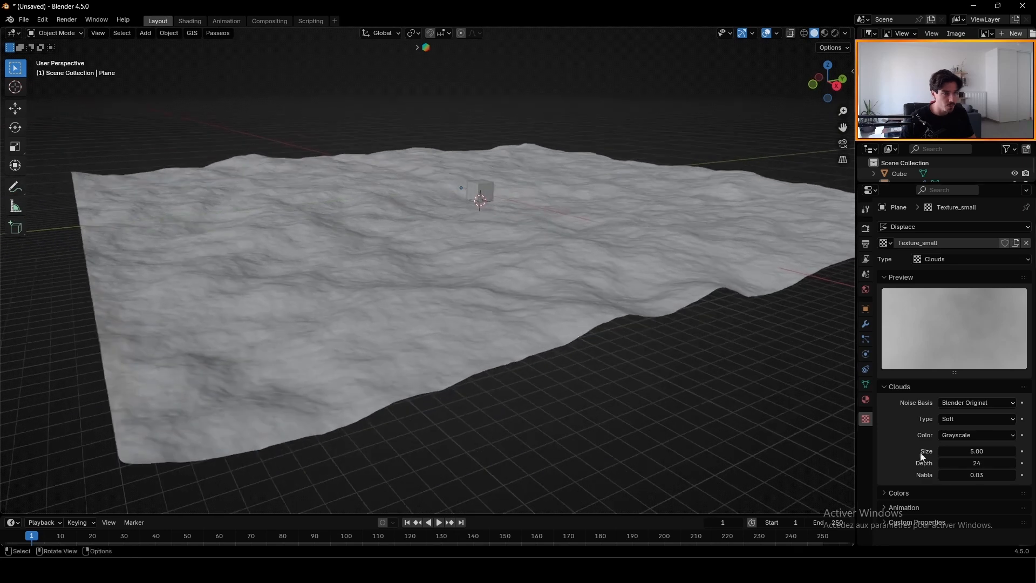
drag(971, 451, 930, 452)
middle_drag(483, 256, 439, 192)
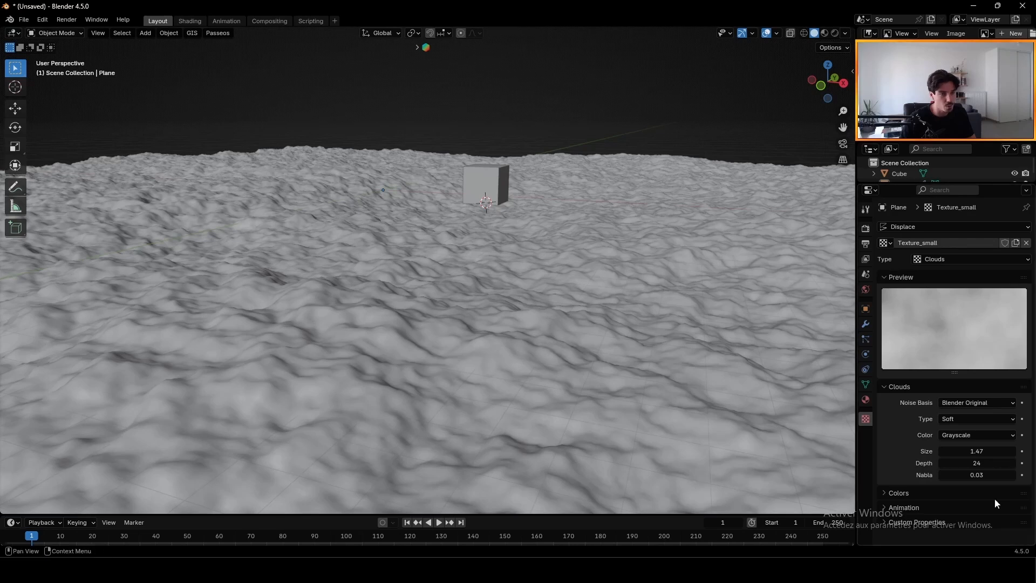
Step: Set the Clouds size of Texture_small to 8
drag(993, 455, 999, 455)
double_click(982, 451)
text(8)
key(Return)
middle_drag(645, 350, 560, 280)
Step: Try Cell Noise and Voronoi Crackle as the noise basis of Texture_small
click(957, 406)
click(966, 521)
click(977, 403)
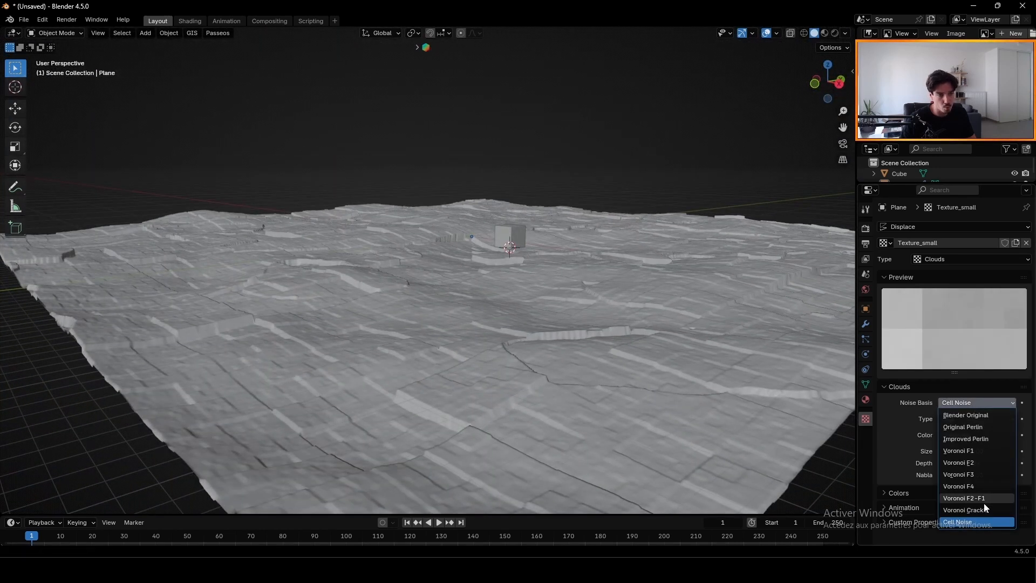
click(966, 510)
middle_drag(486, 351, 539, 340)
Step: Set the noise basis of Texture_small to Voronoi F4
click(977, 402)
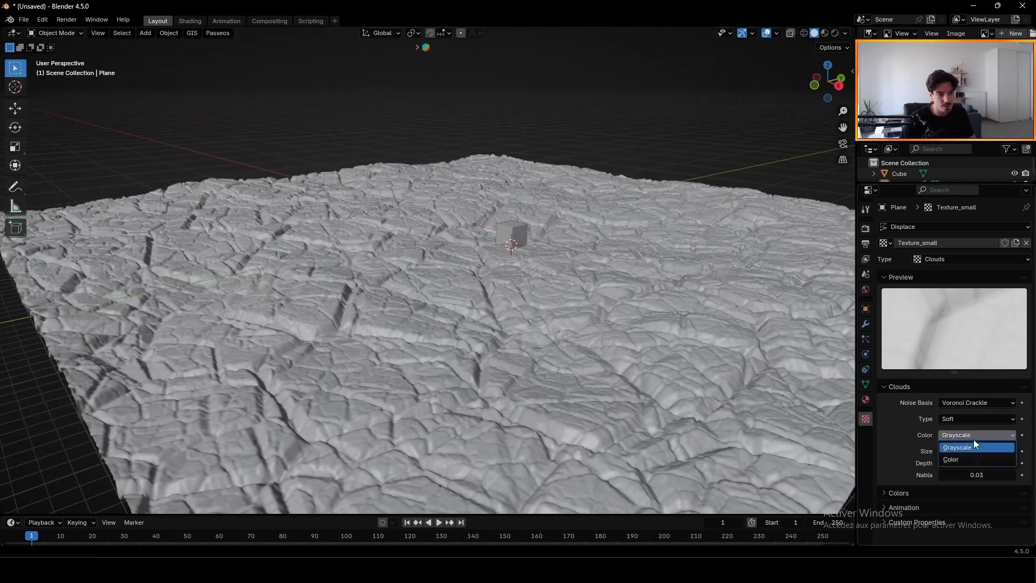
click(972, 427)
mouse_move(539, 270)
middle_down()
mouse_move(493, 246)
mouse_move(430, 276)
mouse_move(536, 253)
middle_up()
Step: Try Clouds sizes 16 and 12 on Texture_small and settle on 8
click(970, 450)
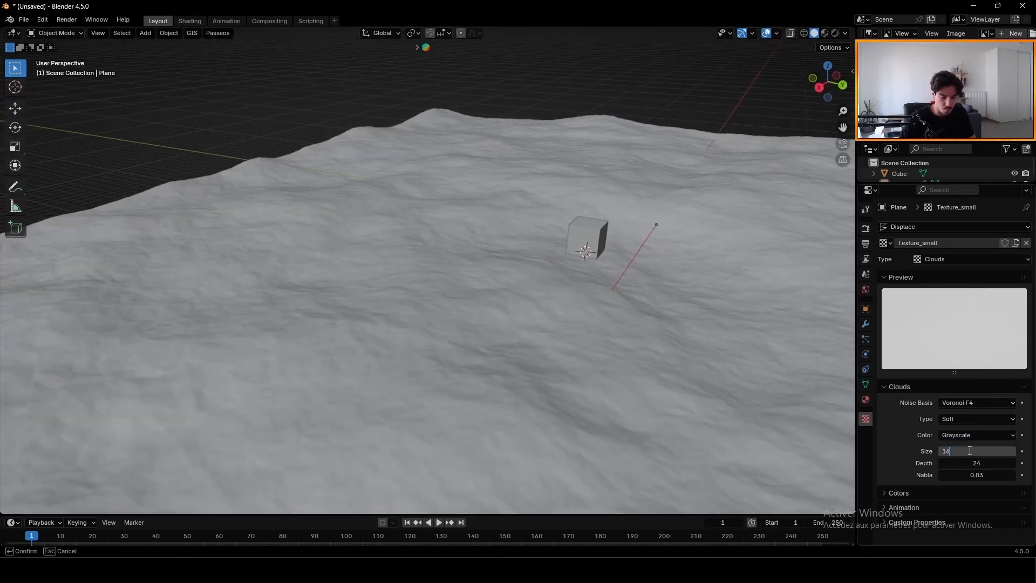
text(16.0)
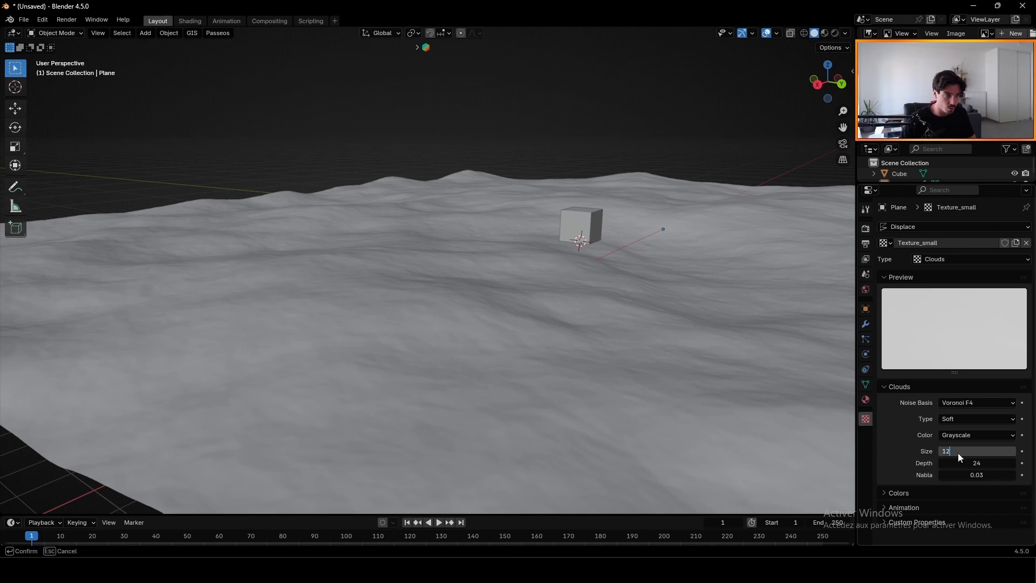
key(Return)
click(975, 453)
text(8)
key(Return)
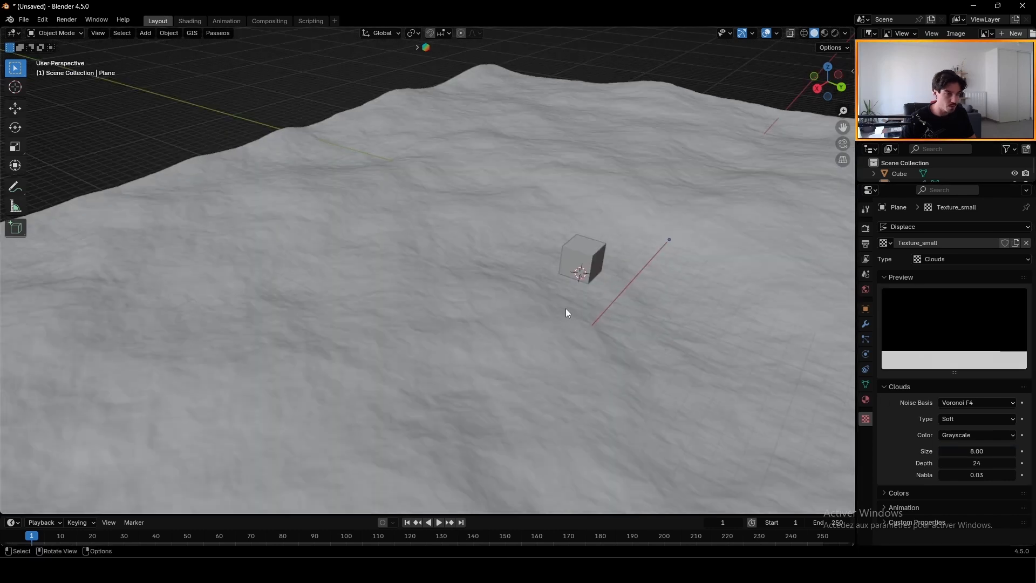
middle_drag(565, 308, 549, 332)
Step: Raise the second Subdivision modifier's viewport and render levels to 5
click(866, 324)
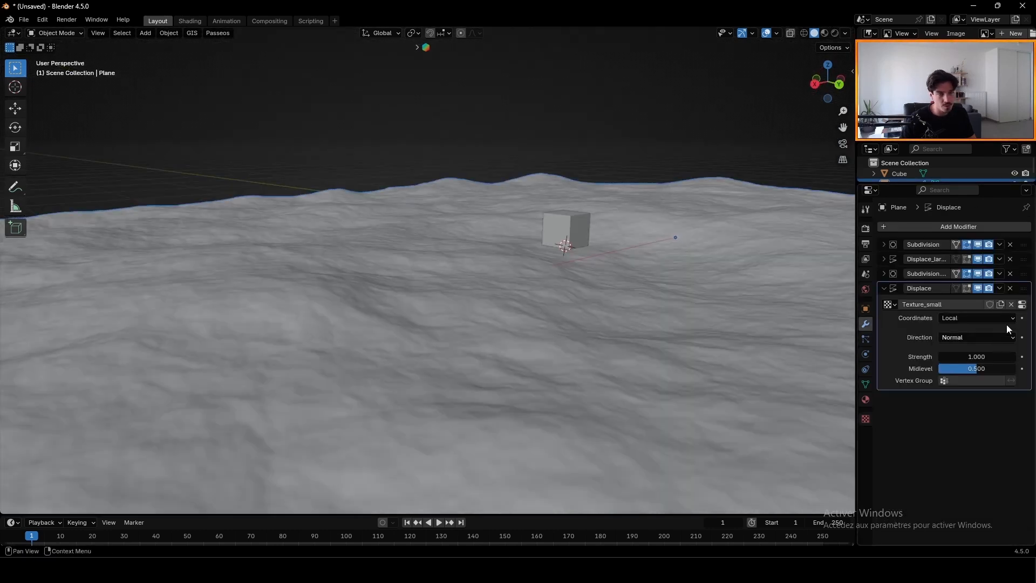
click(884, 274)
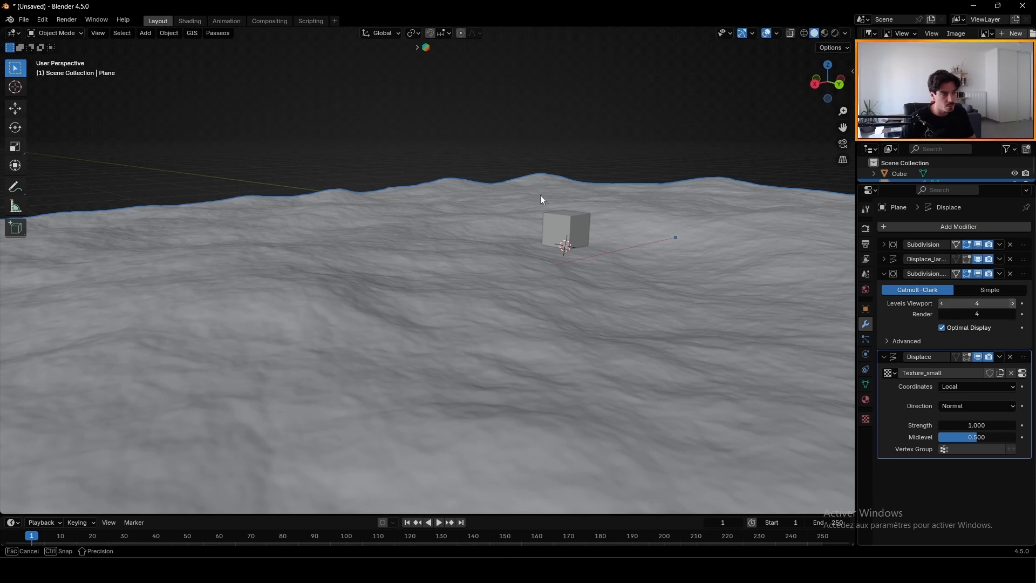
middle_drag(503, 299, 461, 299)
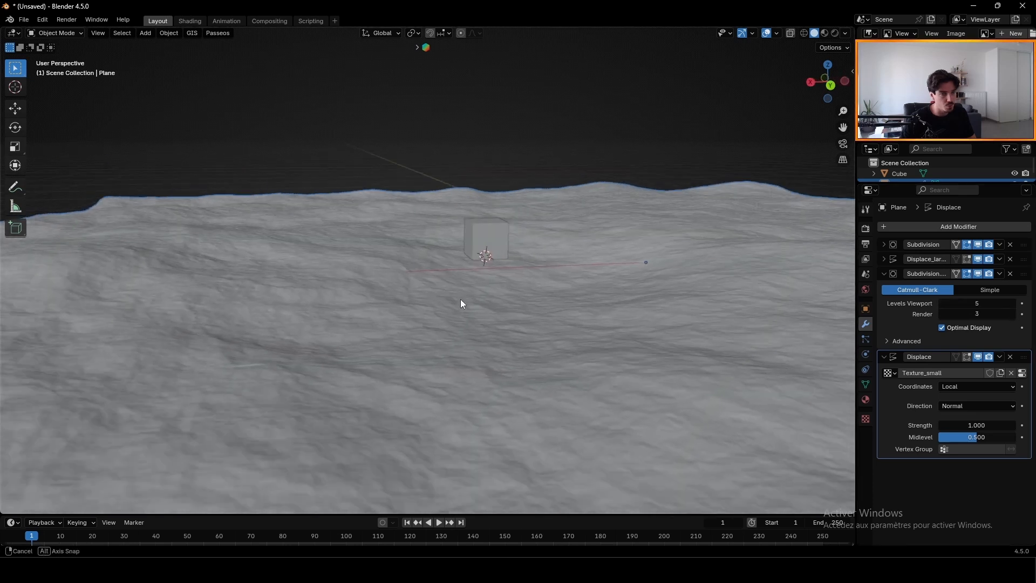
click(1013, 314)
click(1012, 314)
scroll(502, 270, down, 3)
mouse_move(491, 266)
middle_down()
mouse_move(516, 284)
mouse_move(505, 271)
middle_up()
scroll(506, 271, up, 2)
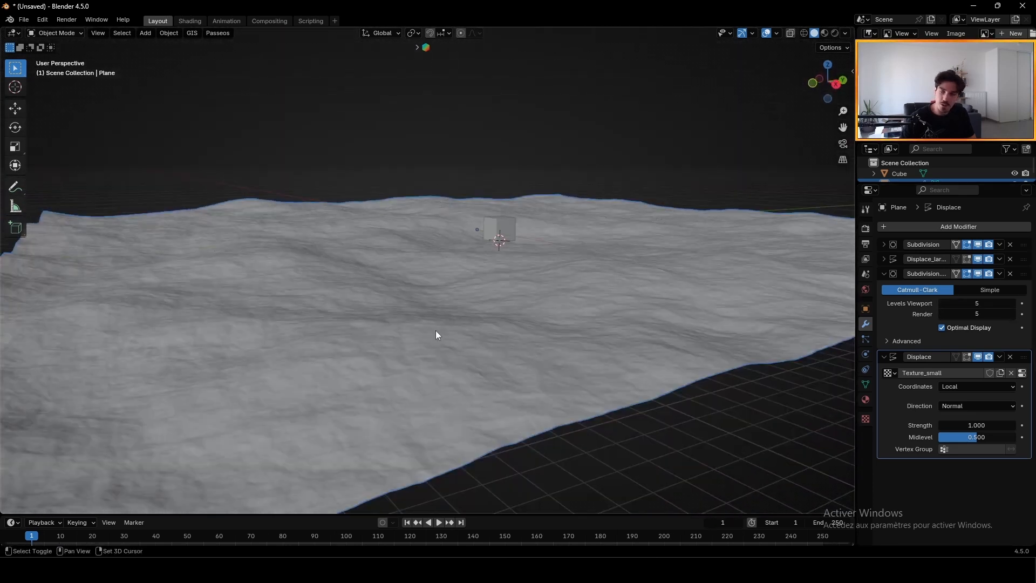
shift+middle_drag(435, 330, 468, 357)
middle_drag(506, 299, 540, 270)
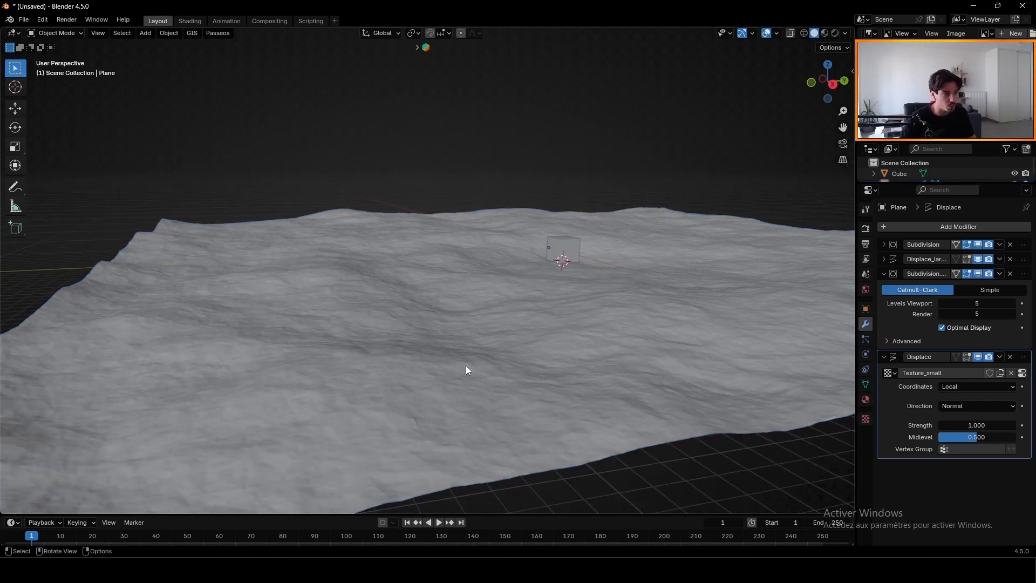
key(shift+a)
key(Escape)
middle_drag(468, 303, 451, 219)
Step: Enlarge the outliner to show all objects and rename the terrain plane to ground
double_click(917, 173)
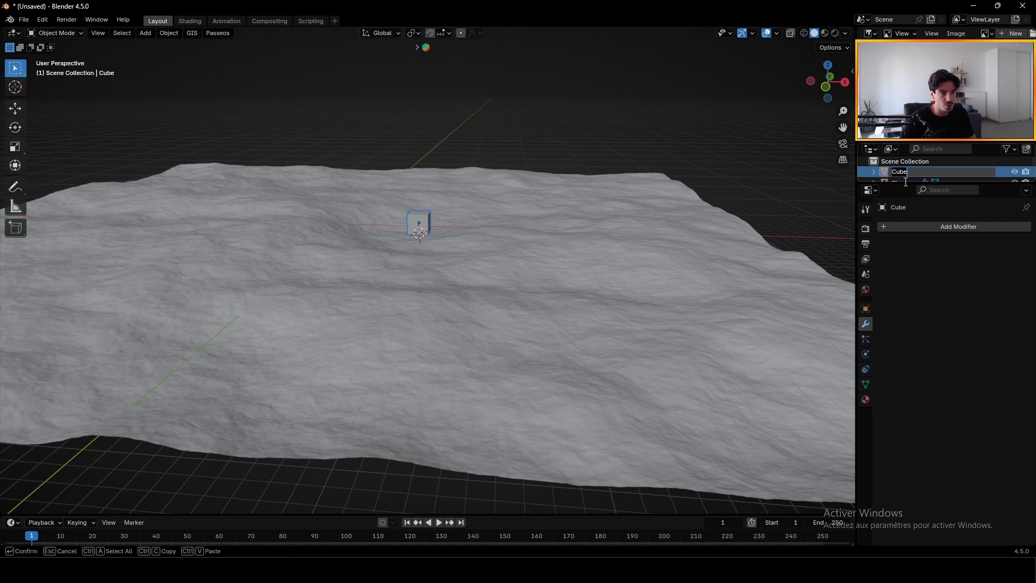
drag(906, 185, 907, 284)
click(903, 184)
double_click(903, 184)
text(g)
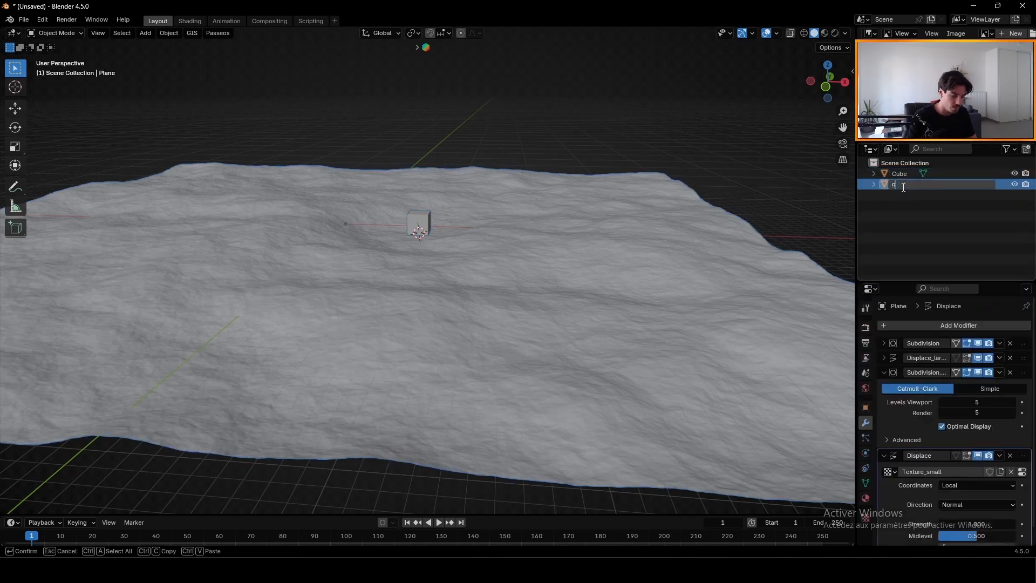
text(round)
key(Return)
Step: Rename the scale-reference cube to perso
double_click(899, 173)
text(perso)
key(Return)
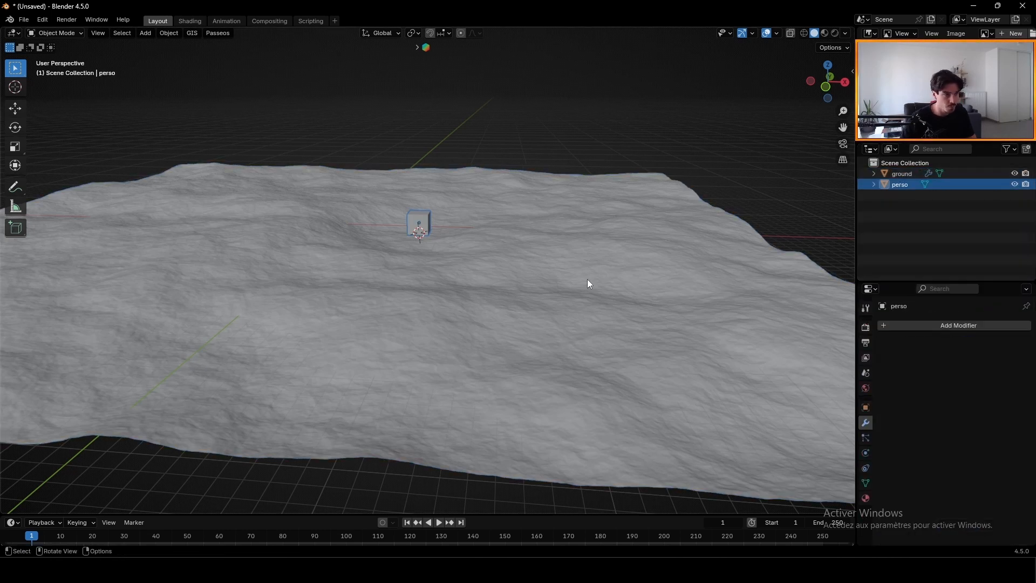
Step: Add a cone mesh to the scene
click(590, 283)
middle_drag(590, 283, 475, 238)
key(shift+a)
mouse_move(484, 239)
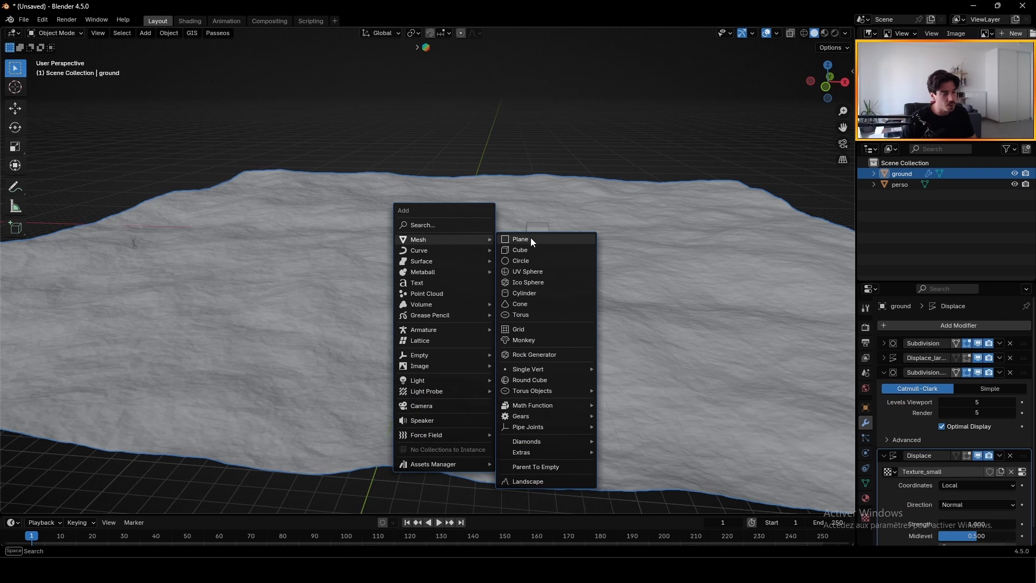
click(521, 304)
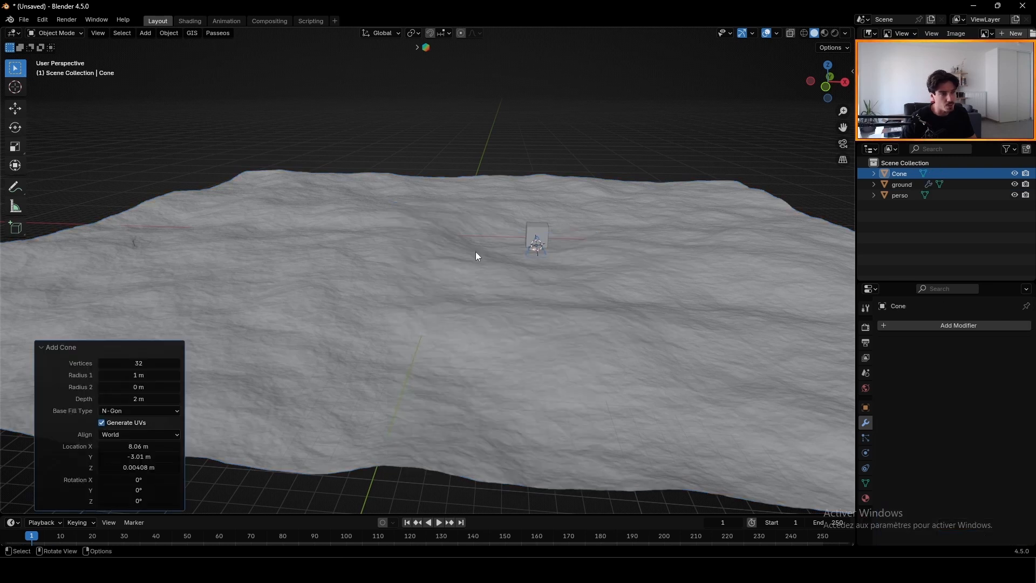
Step: Raise the cone above the terrain and place it near the scene's centre, at about X 0.02 m and Z 5.01 m
key(g)
key(z)
click(602, 121)
key(KP_1)
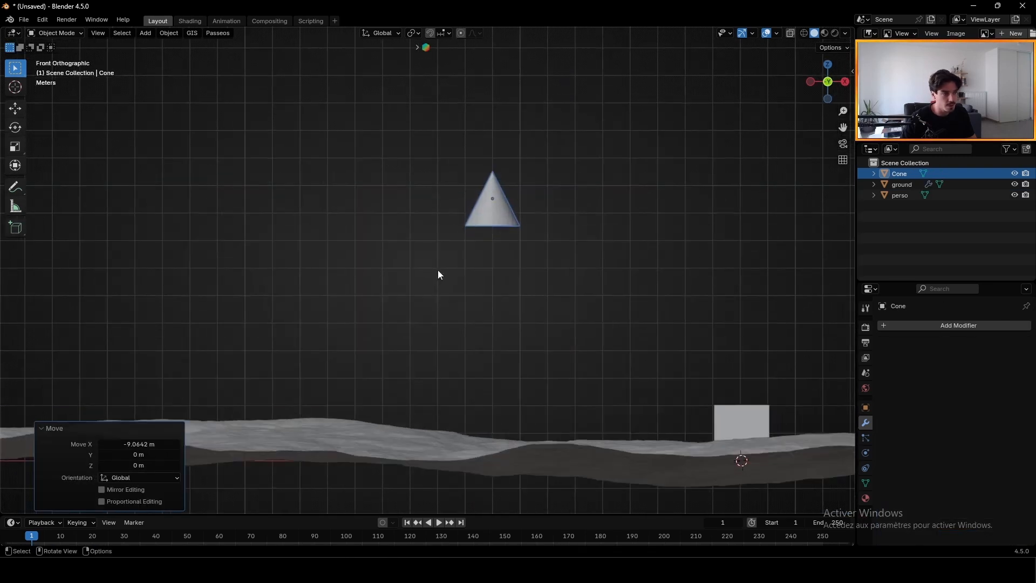
key(g)
click(518, 408)
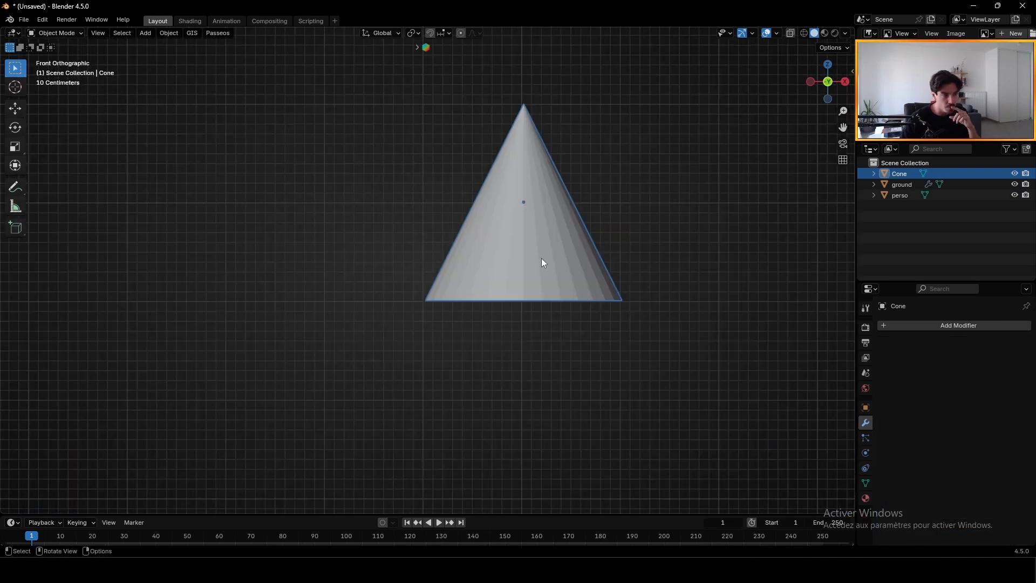
scroll(542, 258, down, 5)
scroll(542, 286, up, 4)
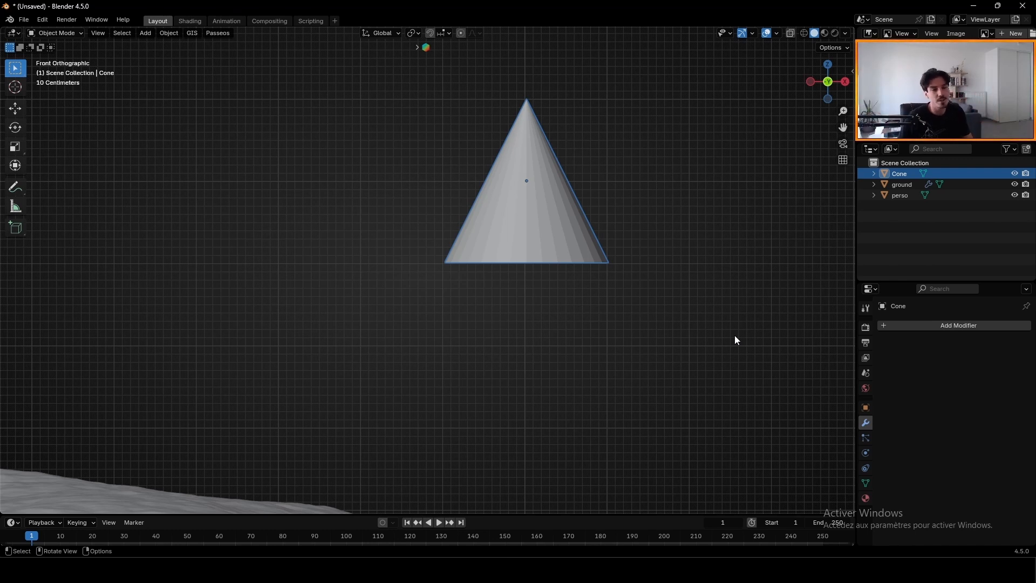
Step: Add an Array modifier to the cone with a relative offset of X 0 and Z -0.6
click(938, 327)
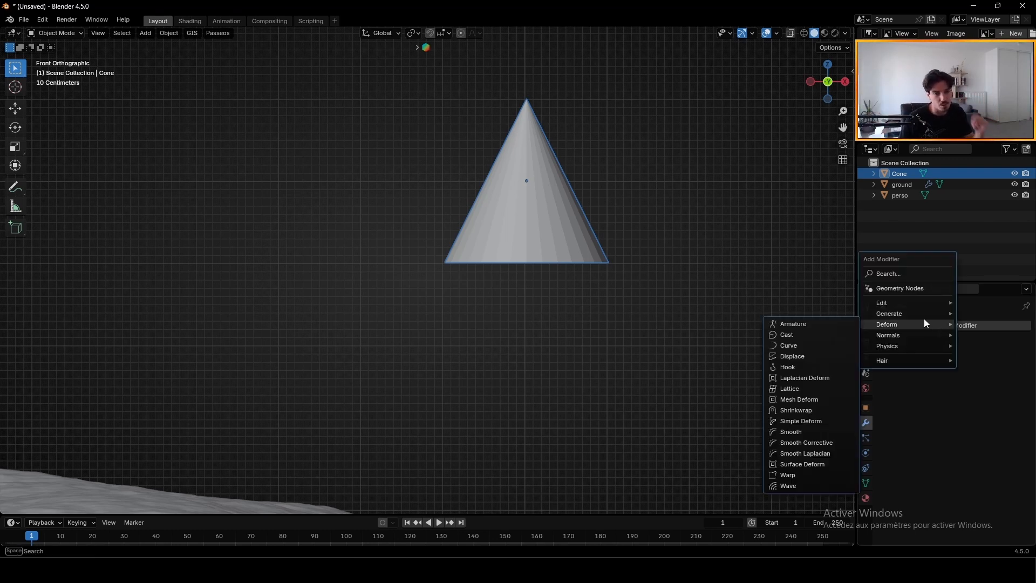
mouse_move(917, 317)
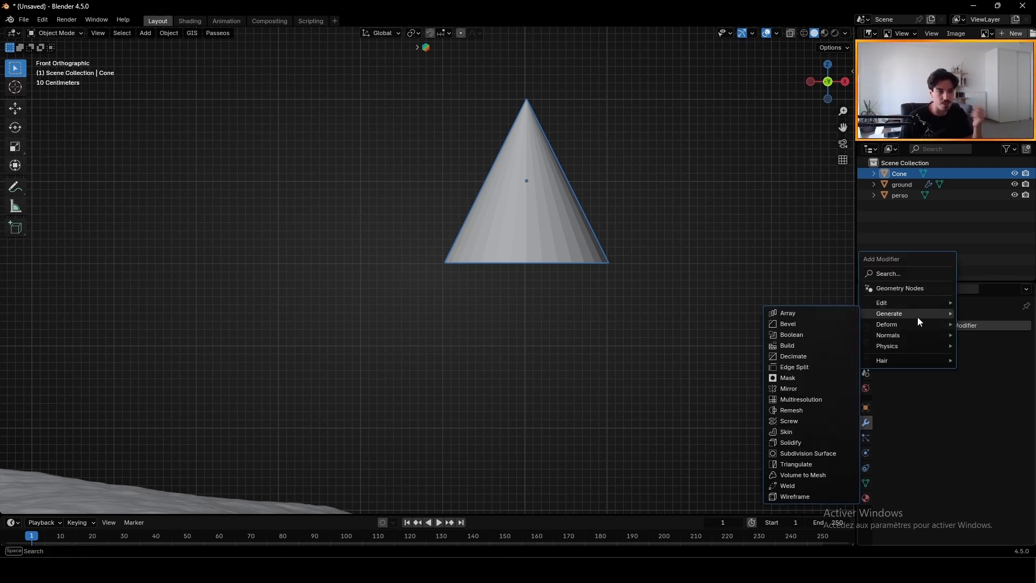
click(792, 318)
key(BackSpace)
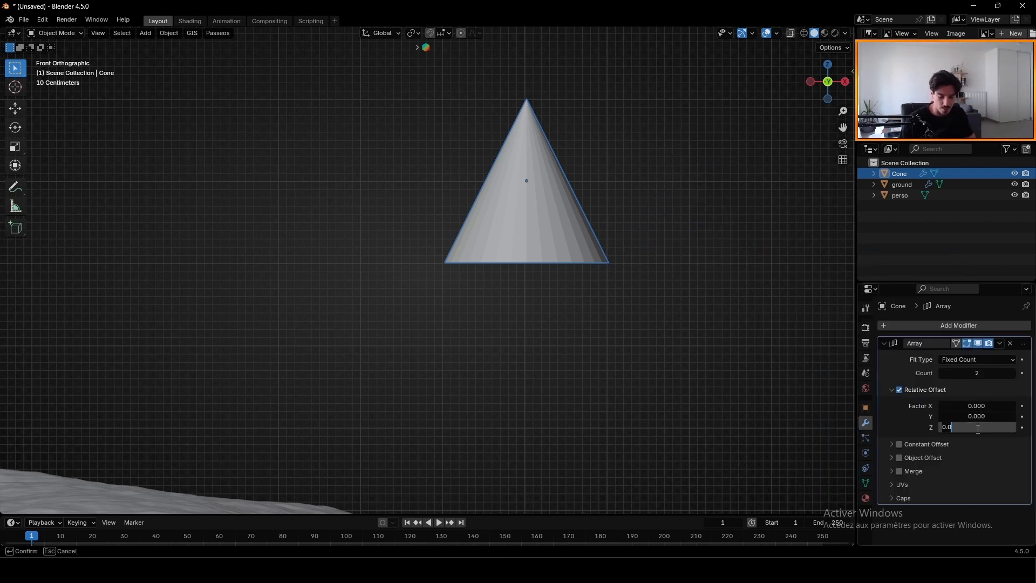
text(1)
key(Return)
scroll(522, 315, down, 3)
shift+middle_drag(522, 315, 485, 311)
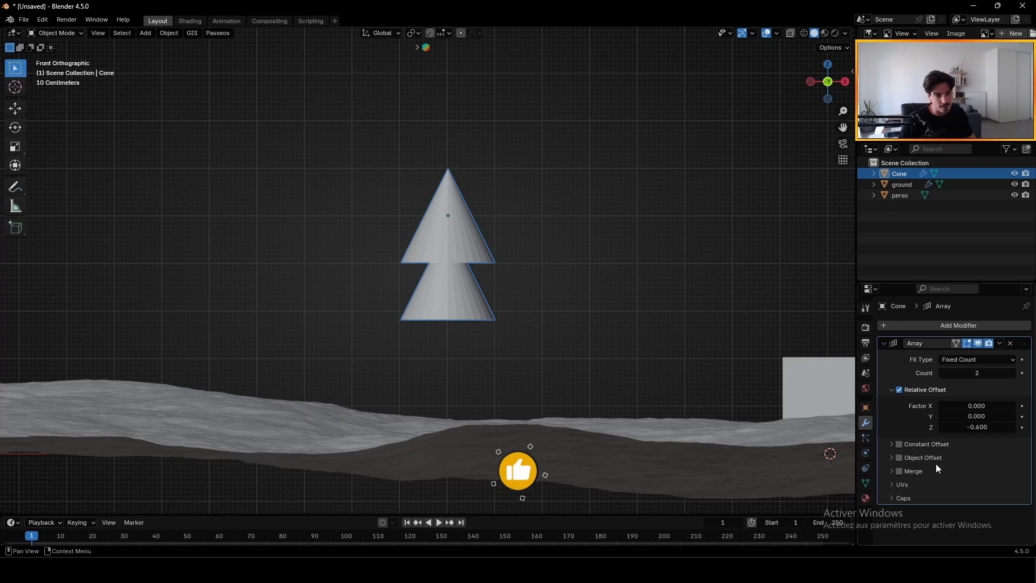
shift+middle_drag(586, 370, 611, 370)
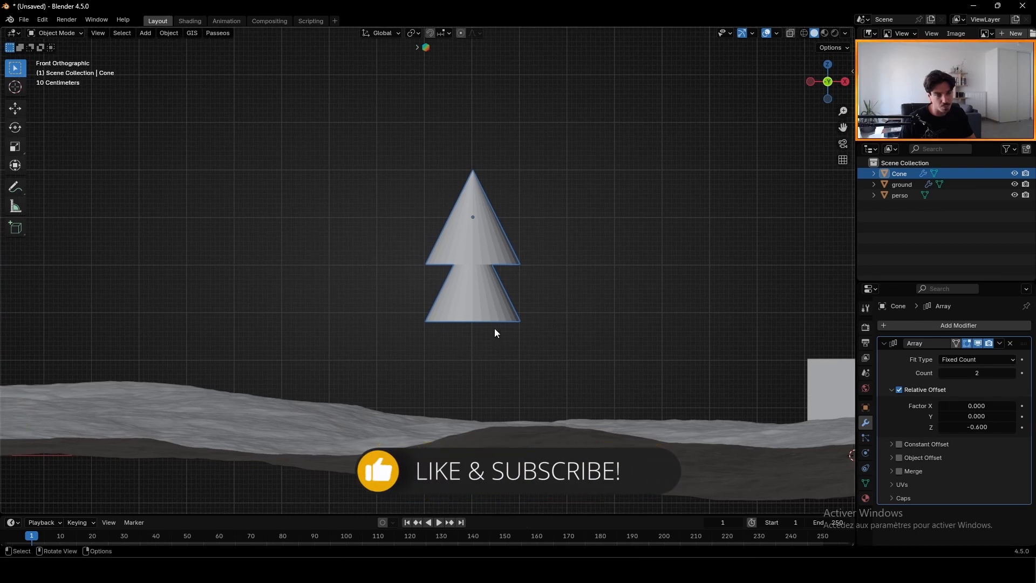
shift+middle_drag(495, 333, 515, 336)
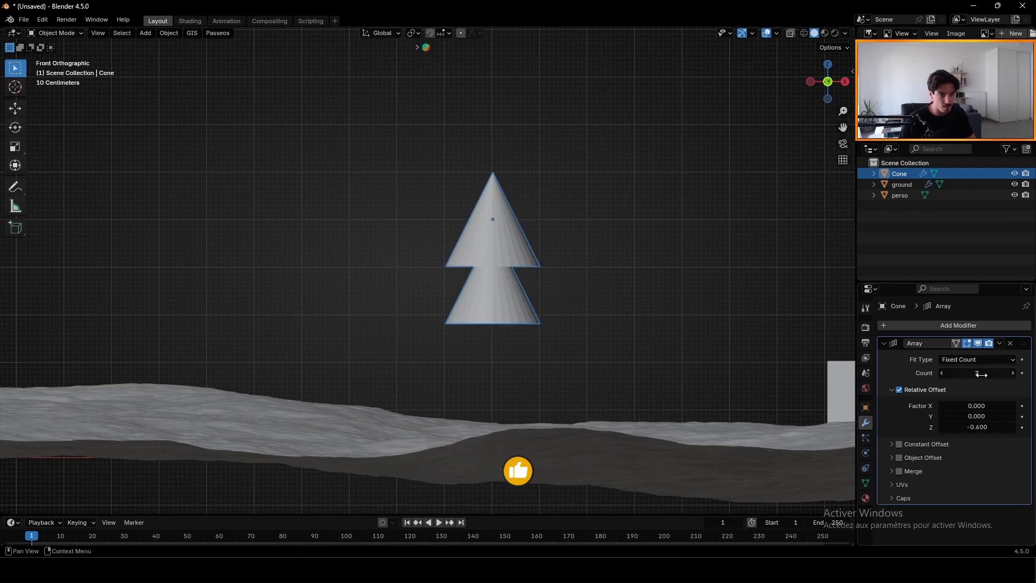
Step: Add a Plain Axes empty at the cone's centre and use it as the array's object offset in place of the relative offset
drag(981, 374, 966, 374)
key(shift+a)
mouse_move(519, 434)
click(607, 434)
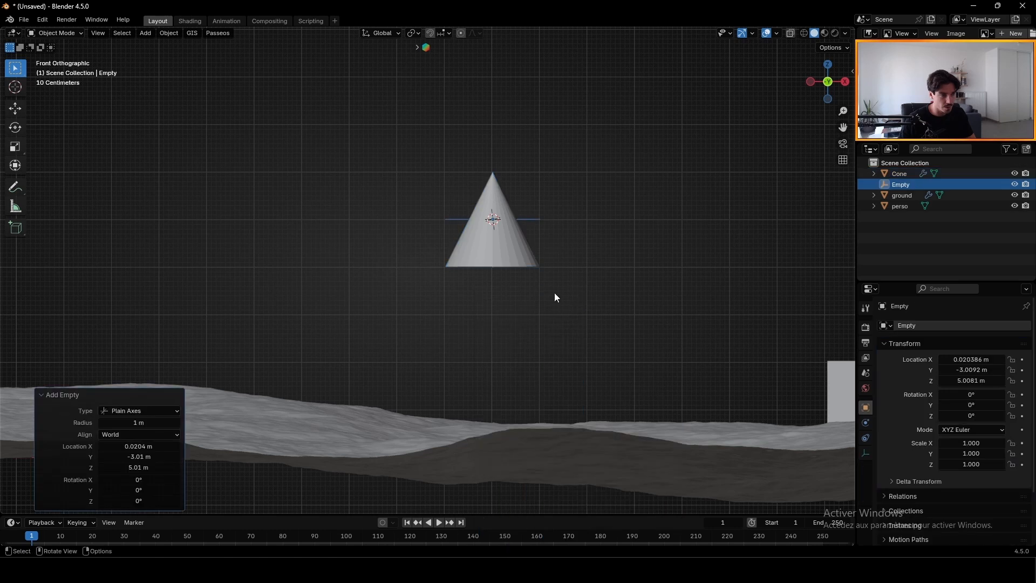
click(899, 173)
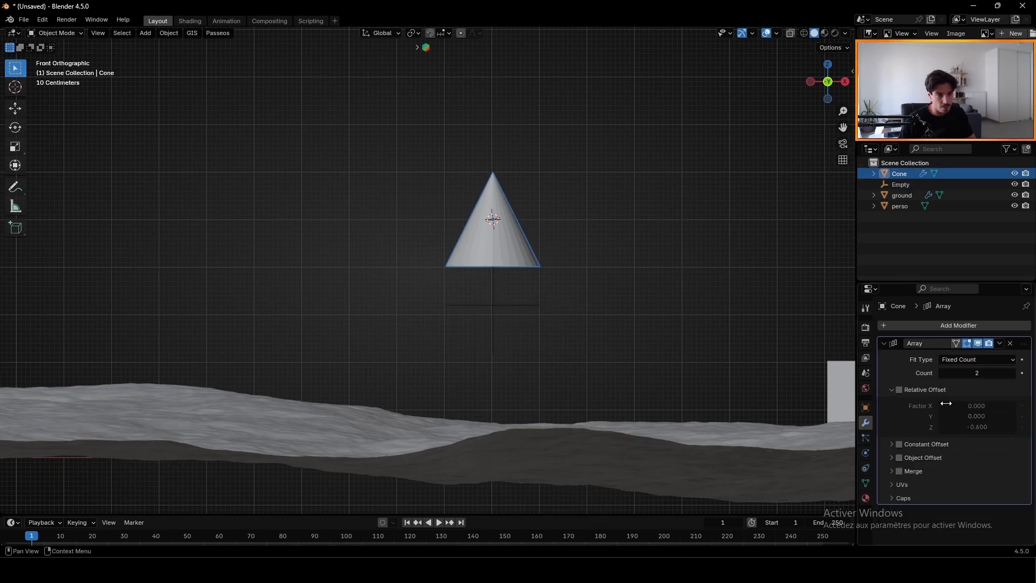
click(899, 458)
Step: Scale the Empty to about 1.31, place it at about Z 4.19 m, and raise the cone's array count to 4
click(538, 306)
key(s)
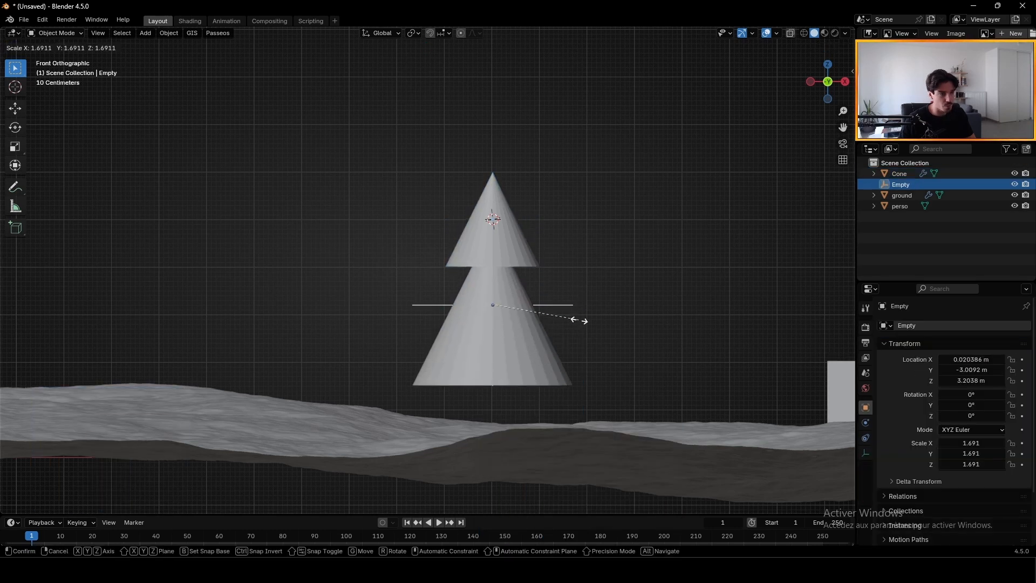
click(579, 320)
key(g)
key(z)
click(1010, 375)
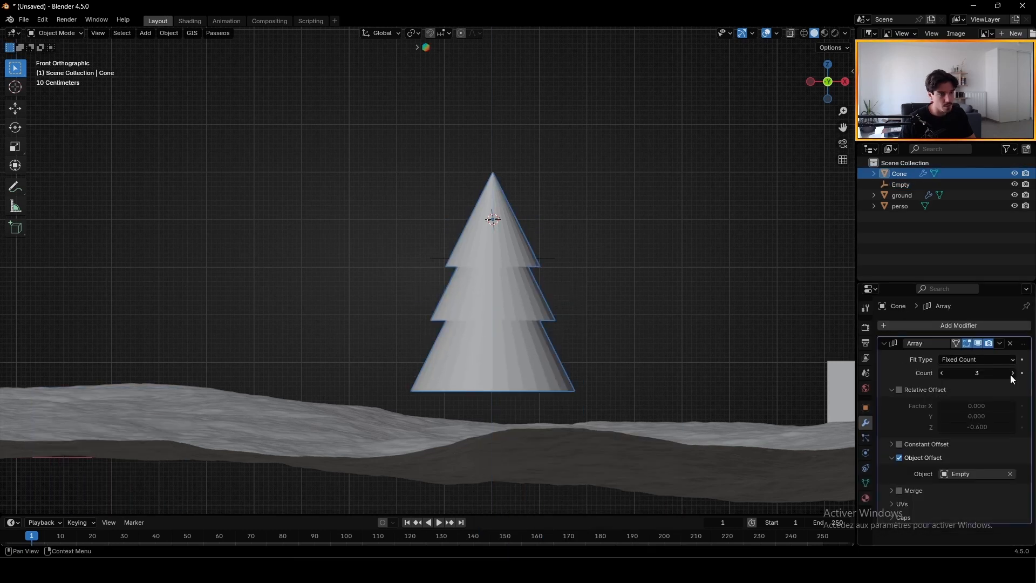
click(1011, 375)
key(g)
key(z)
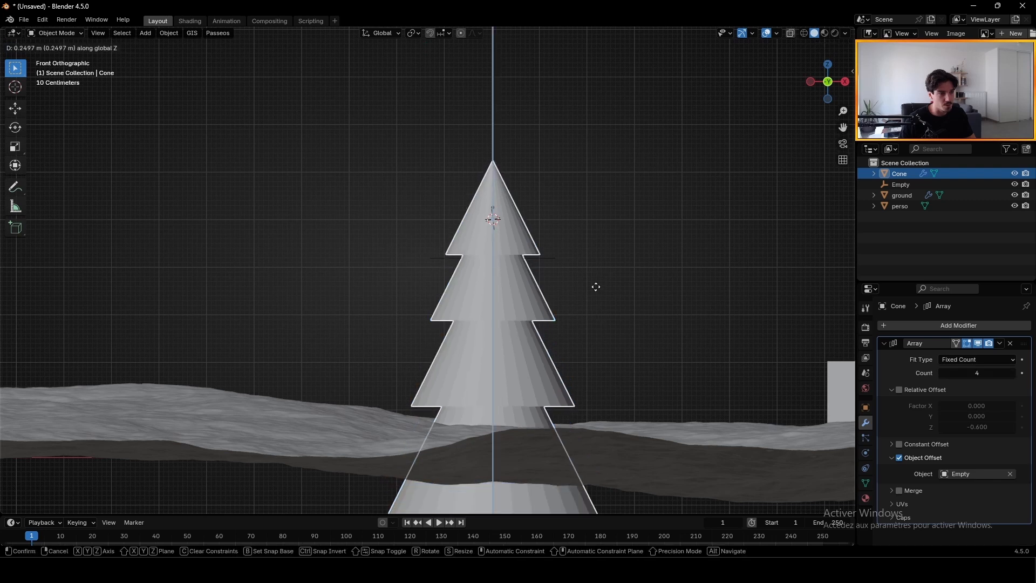
key(Escape)
key(g)
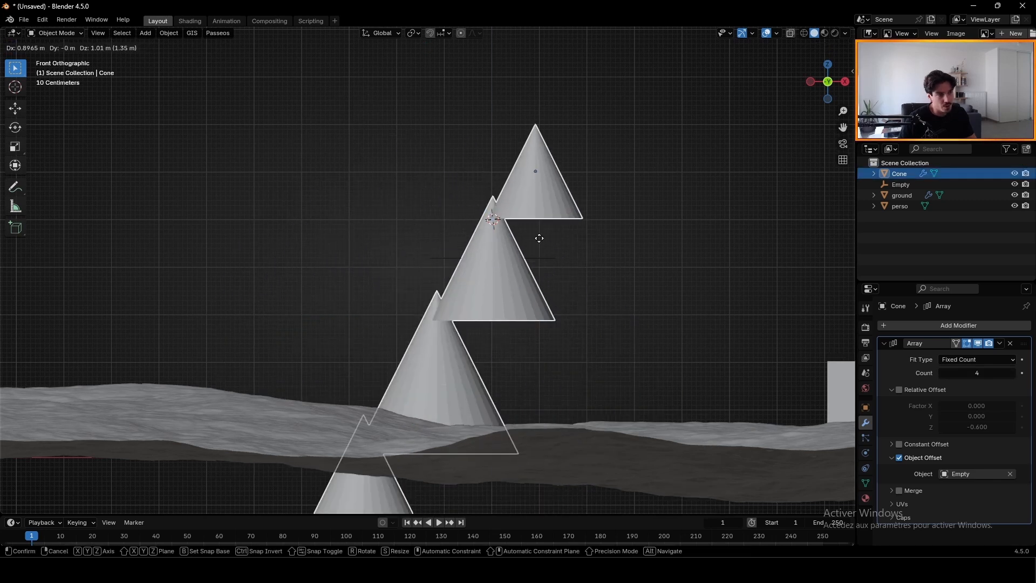
key(Escape)
click(553, 260)
key(g)
key(Escape)
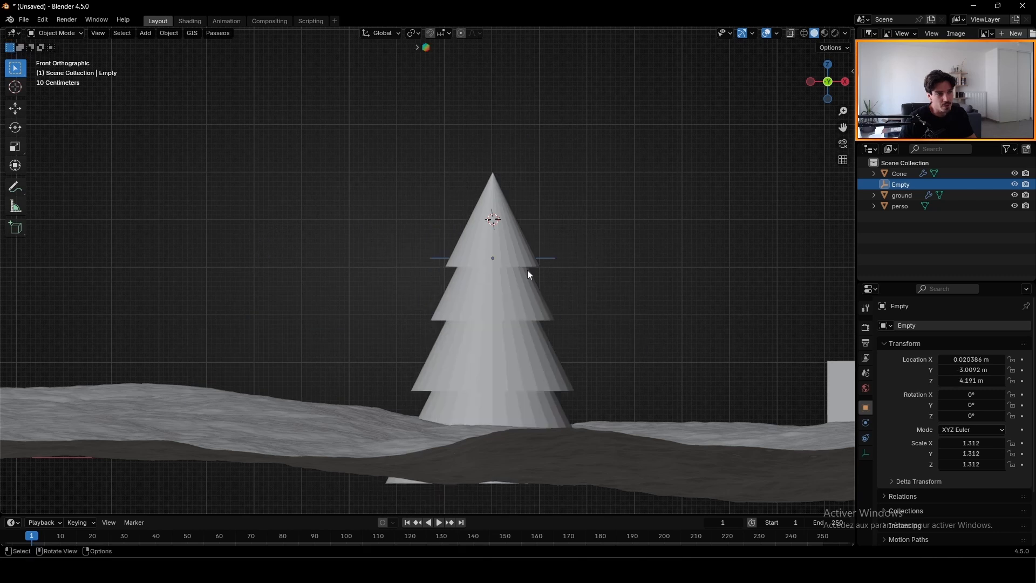
key(g)
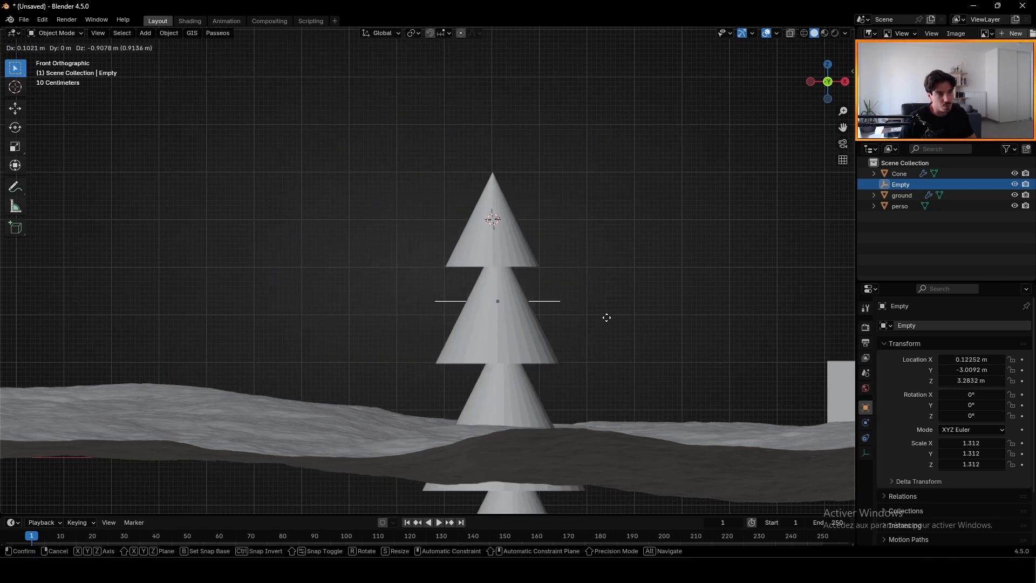
key(Escape)
click(678, 185)
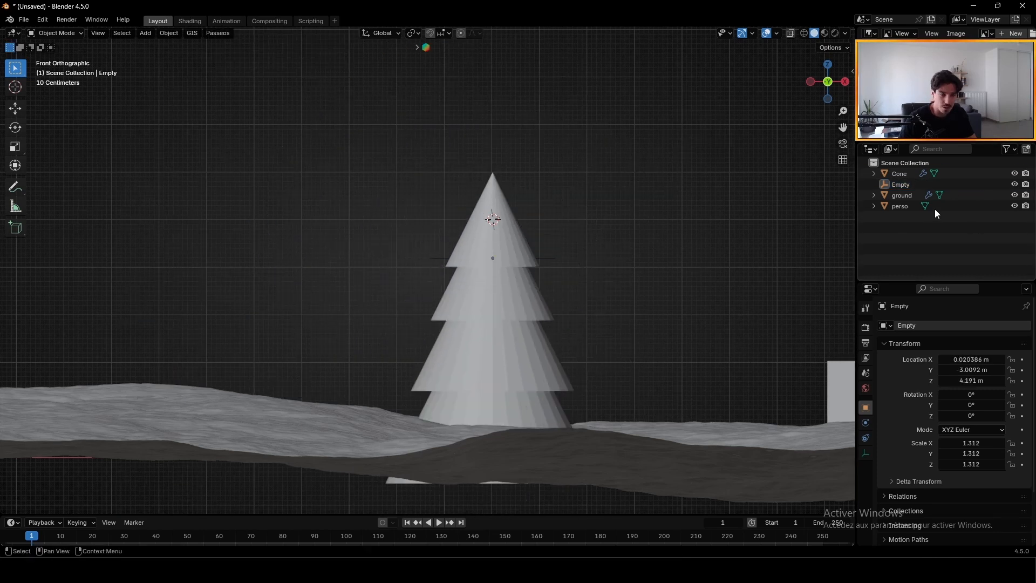
Step: Parent the Empty to the cone and expand the cone's hierarchy to select the Empty
click(546, 258)
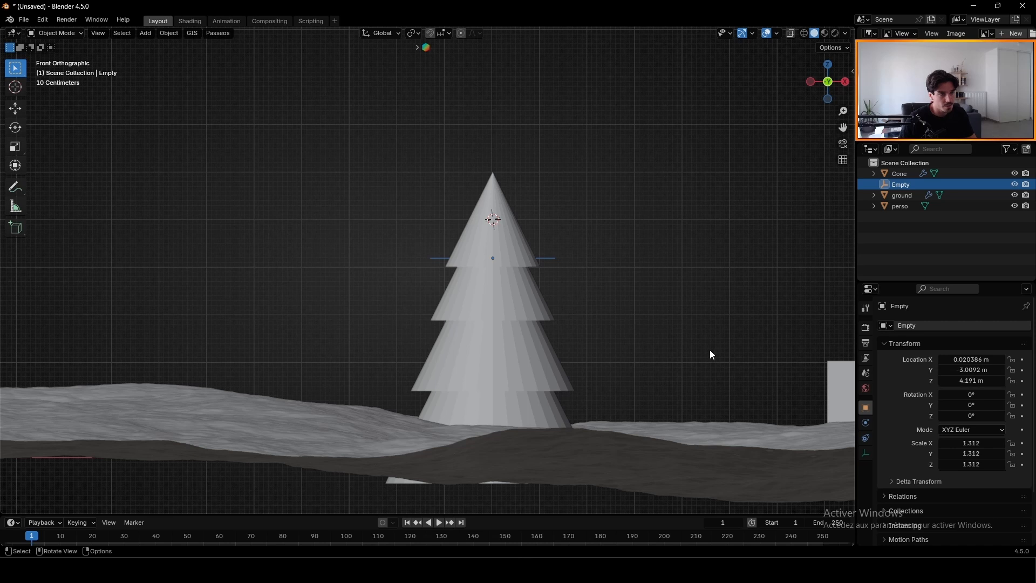
shift+click(493, 291)
key(ctrl+p)
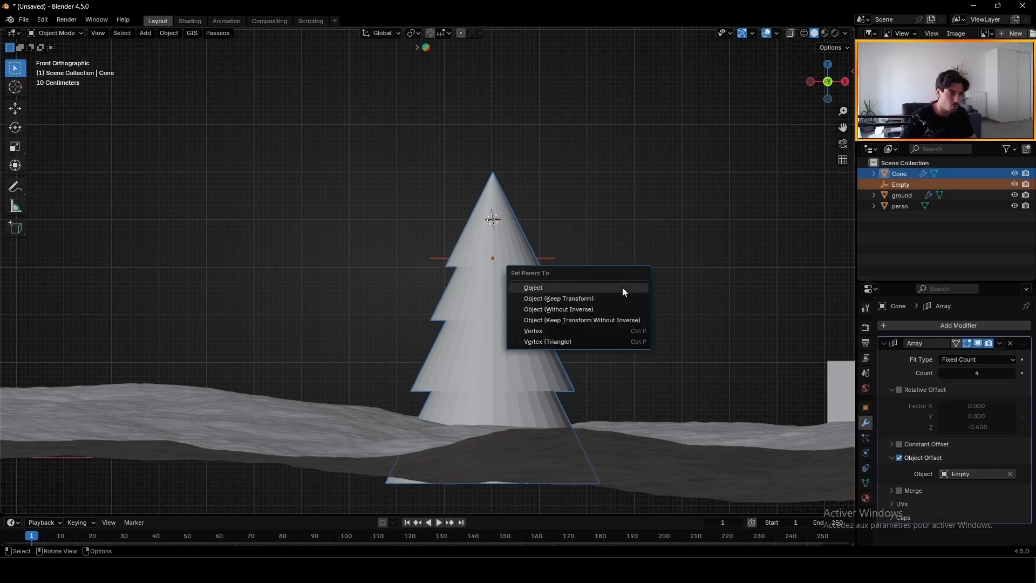
click(563, 290)
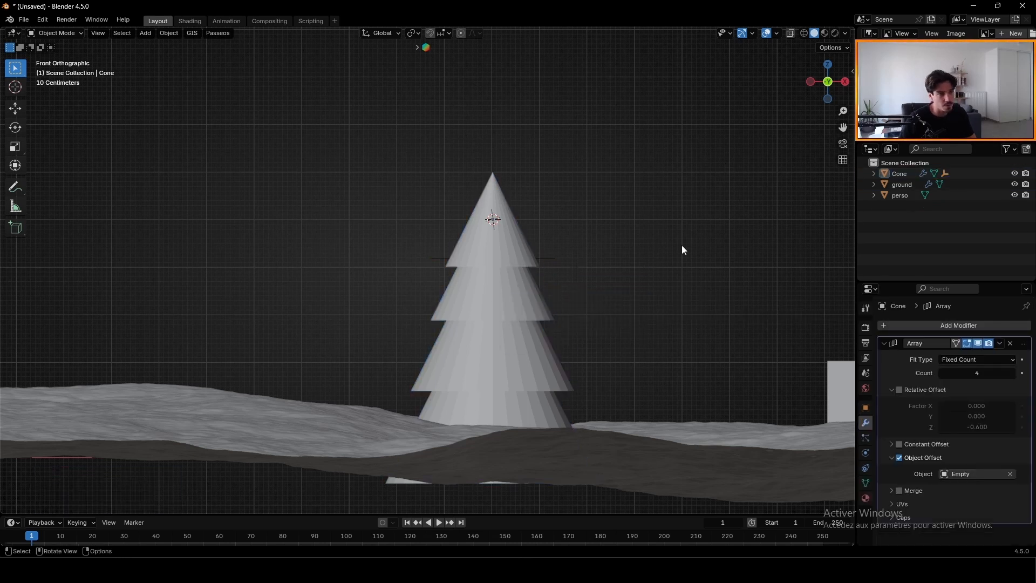
click(875, 173)
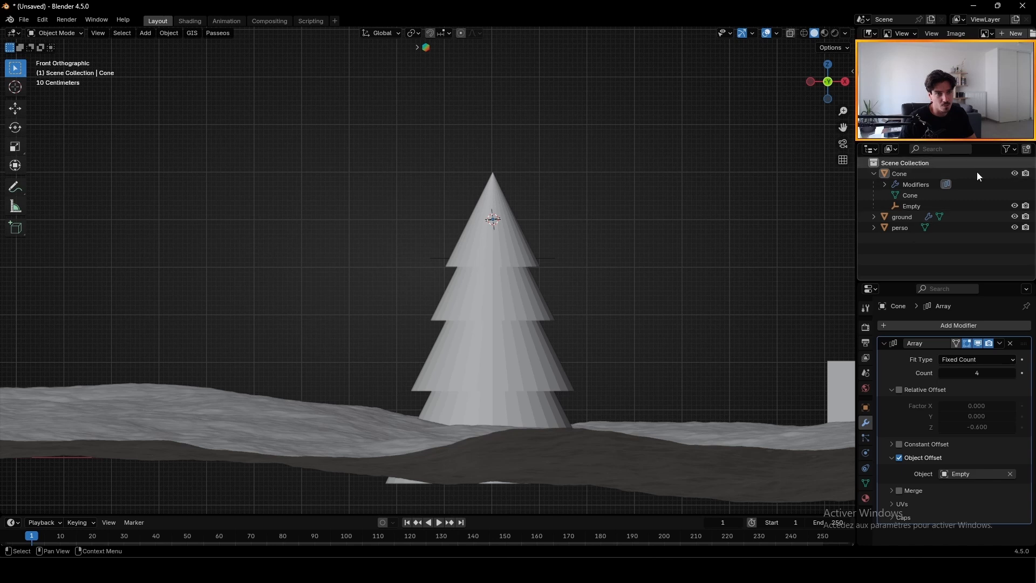
click(911, 206)
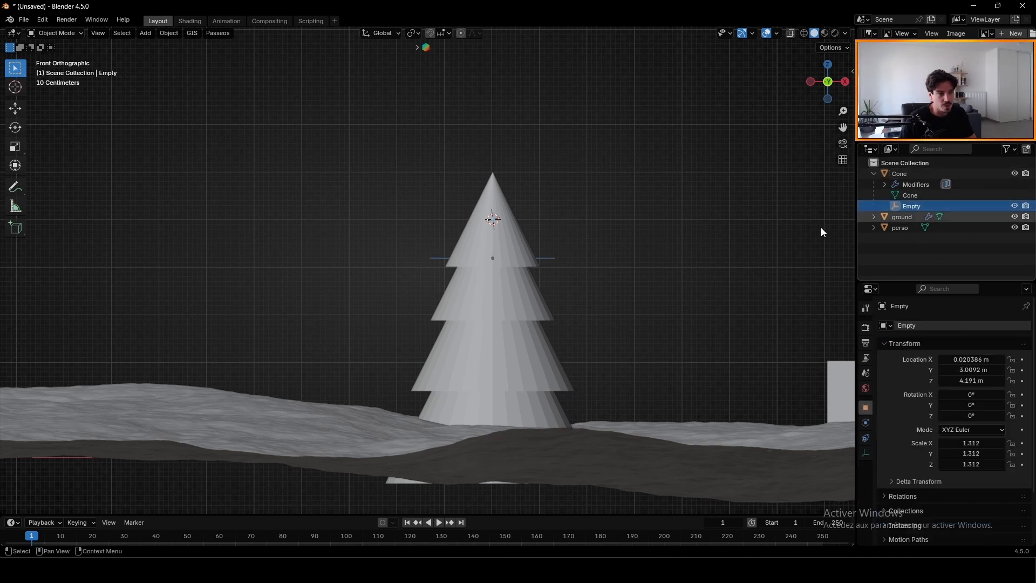
Step: Raise the cone tree above the terrain to about Z 8.56 m
click(927, 175)
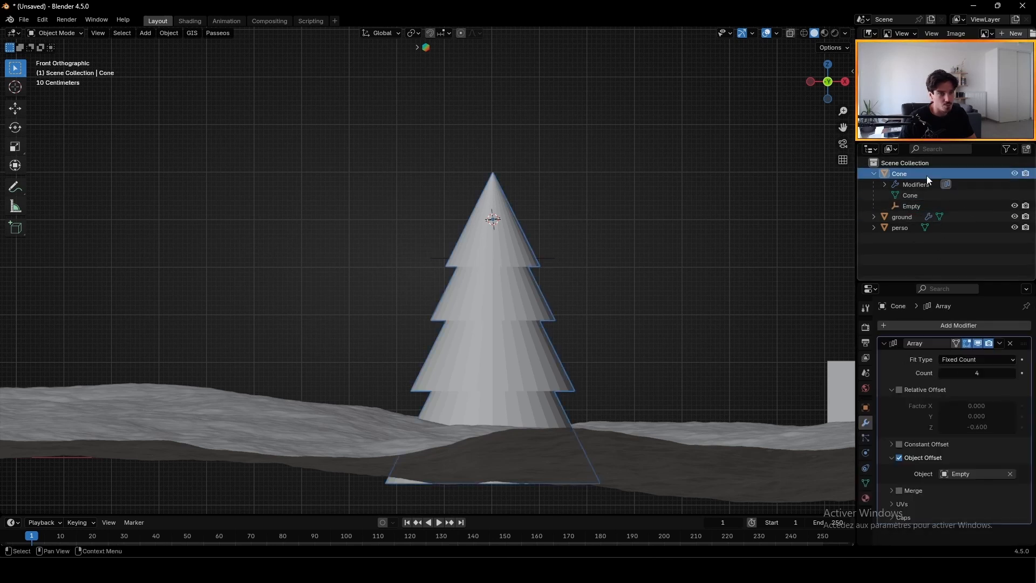
key(g)
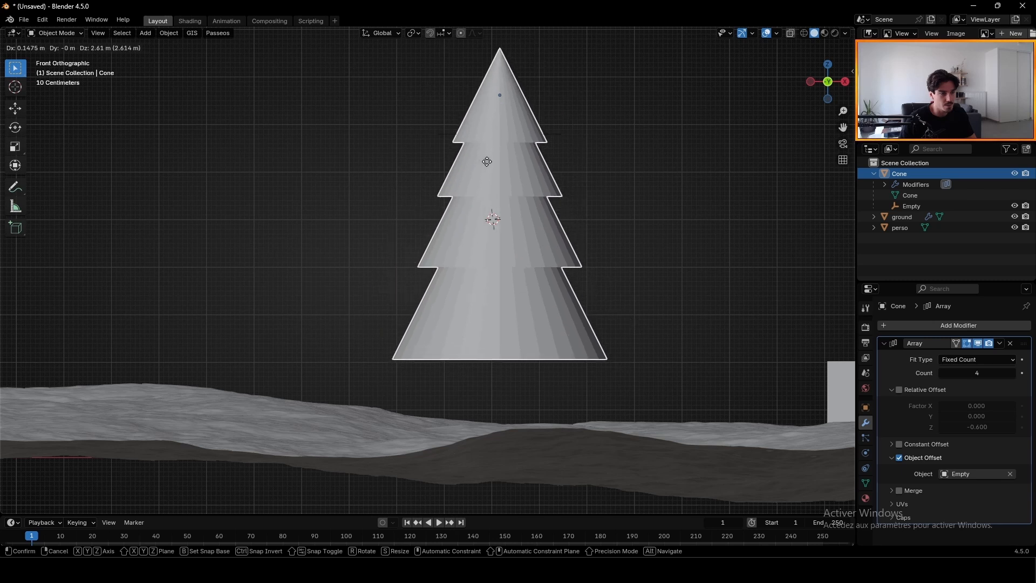
click(477, 158)
middle_drag(477, 158, 785, 102)
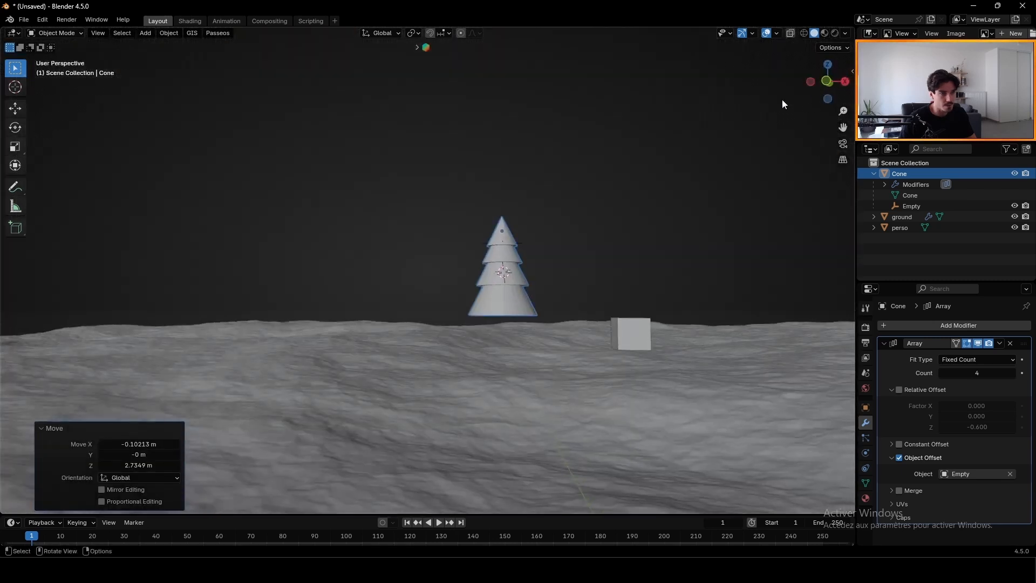
click(827, 82)
scroll(507, 259, up, 2)
key(g)
click(528, 210)
Step: Add a cylinder, shape its mesh into a thin trunk beneath the cone tree, and set its origin to geometry
middle_drag(532, 292, 571, 287)
key(Tab)
scroll(556, 323, up, 2)
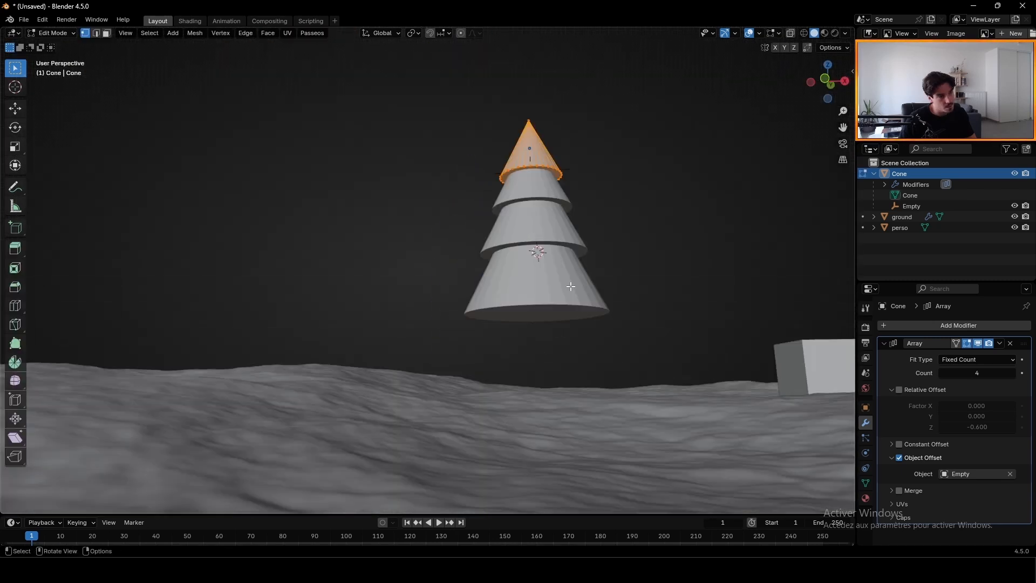
key(Tab)
key(shift+a)
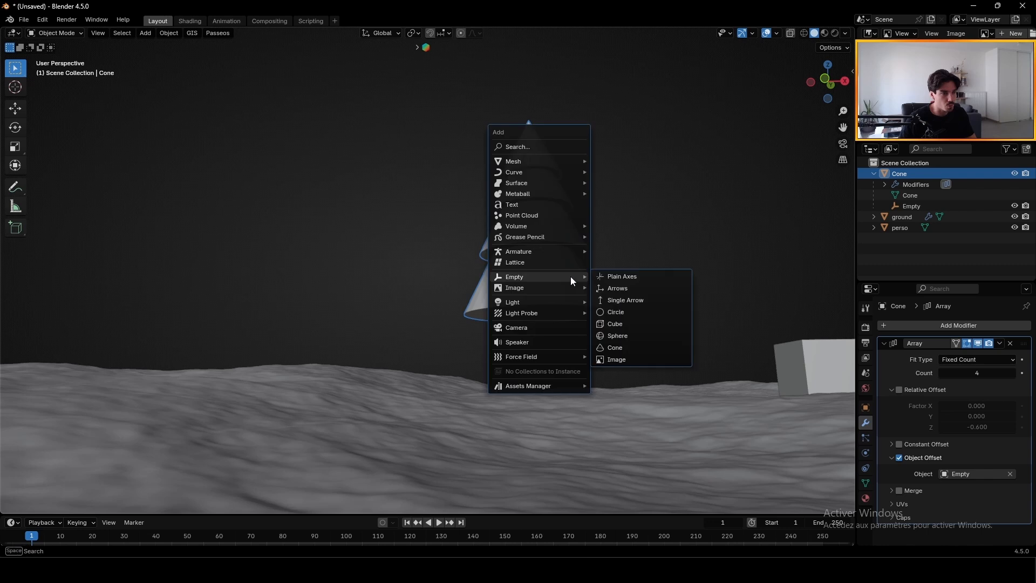
mouse_move(549, 160)
click(676, 215)
key(Tab)
key(s)
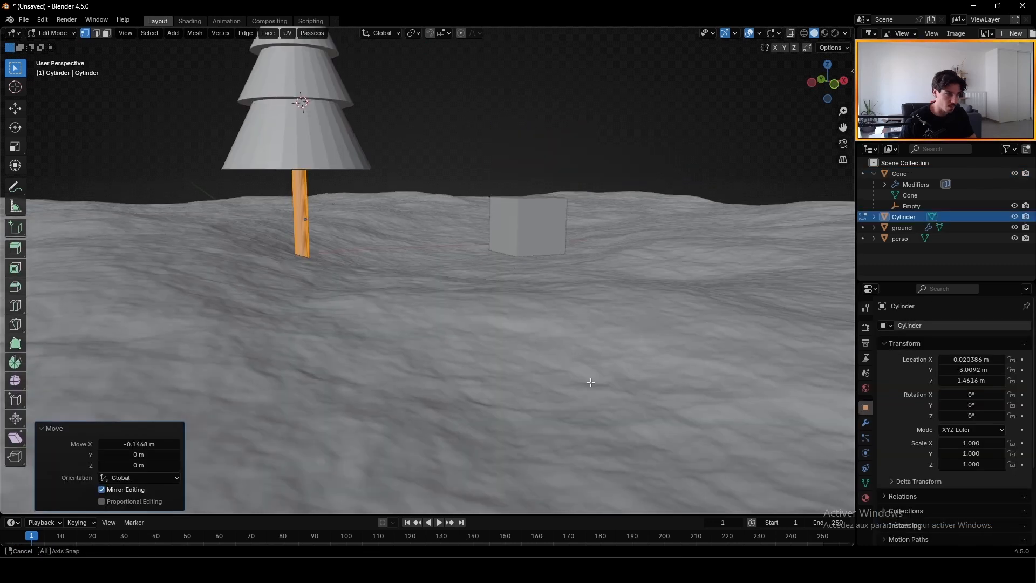
shift+middle_drag(321, 452, 541, 388)
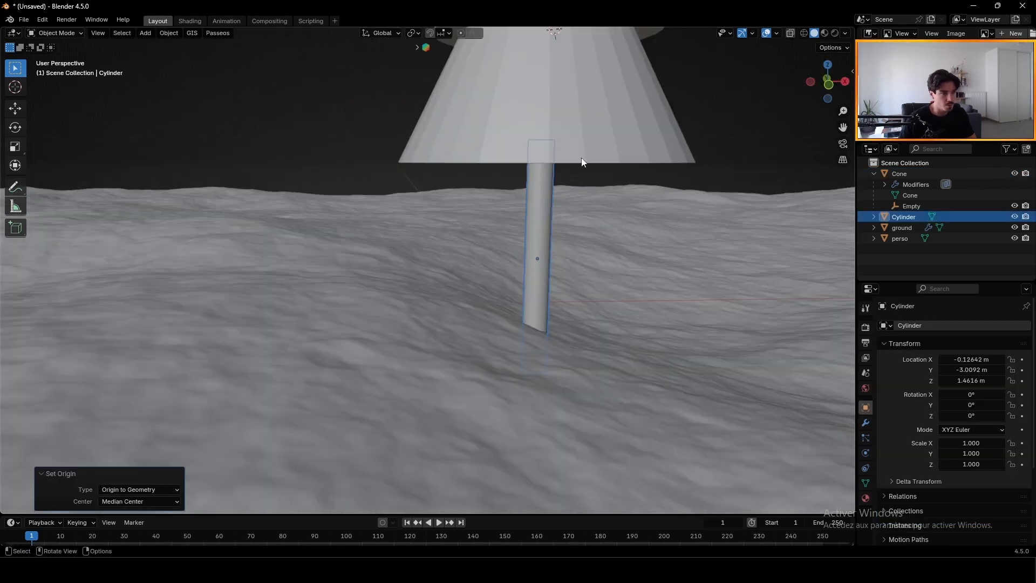
click(543, 209)
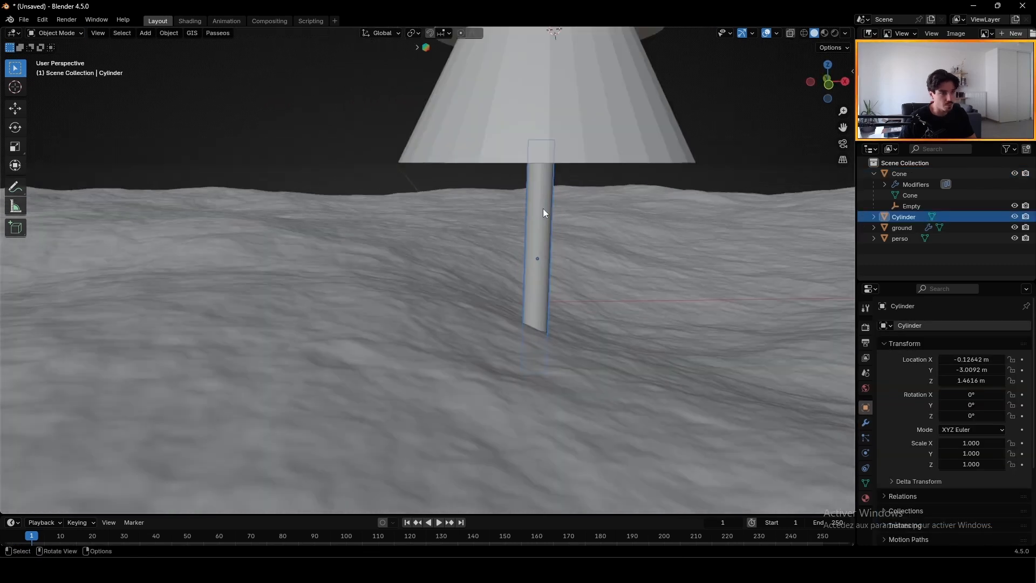
Step: Parent the trunk cylinder to the cone with the plain Object option
shift+middle_drag(557, 259, 526, 411)
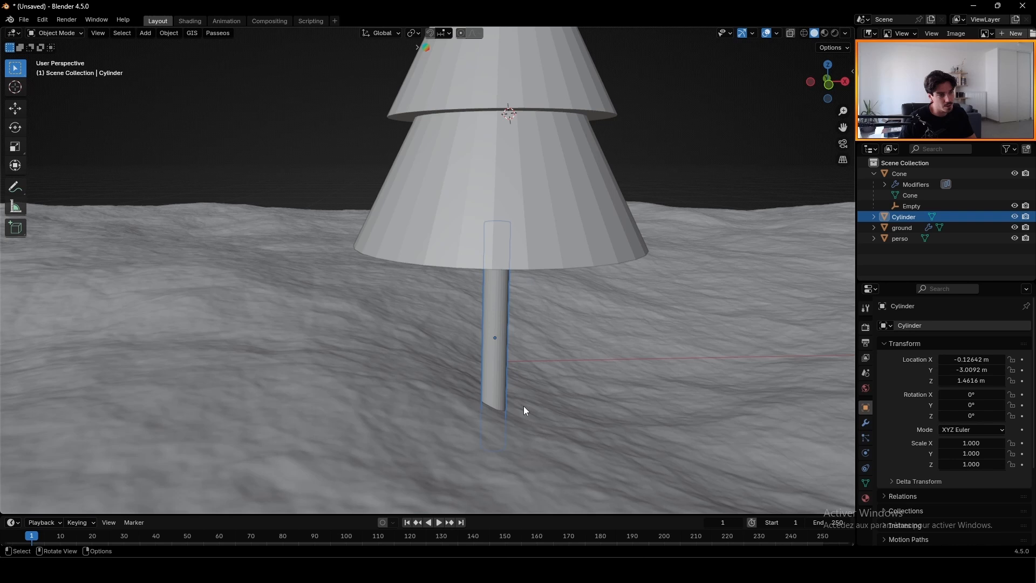
shift+click(576, 238)
middle_drag(589, 285, 597, 267)
key(ctrl+p)
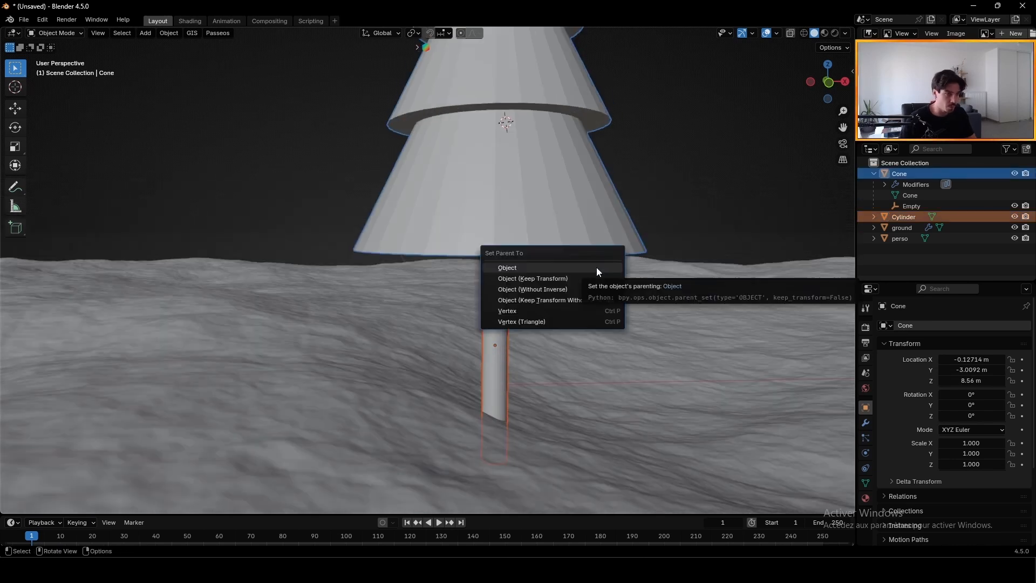
click(597, 268)
scroll(594, 194, down, 5)
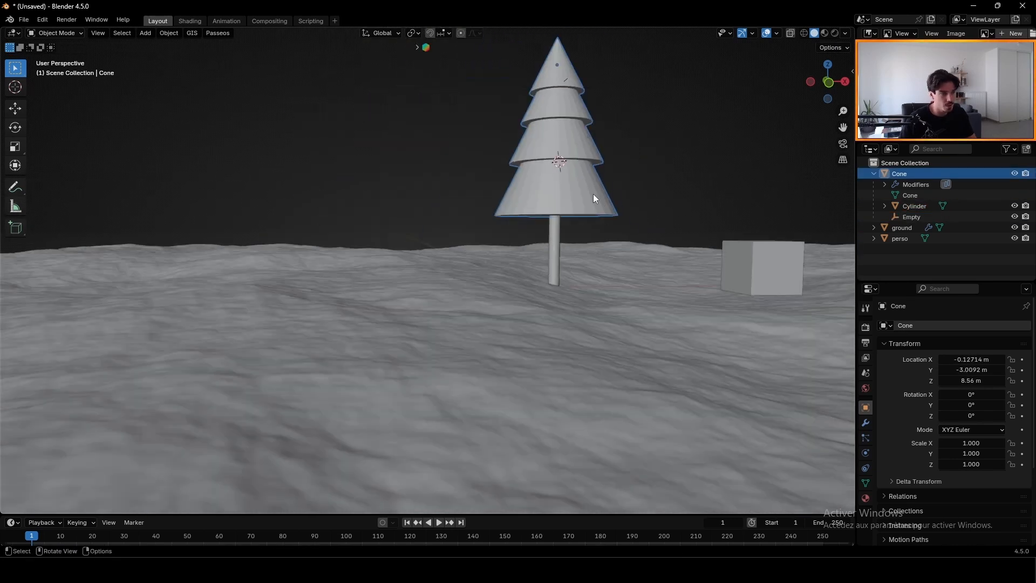
Step: Move the parented tree along X and Y to a spot on the terrain away from the cube and settle its position
middle_drag(594, 193, 555, 247)
key(g)
key(x)
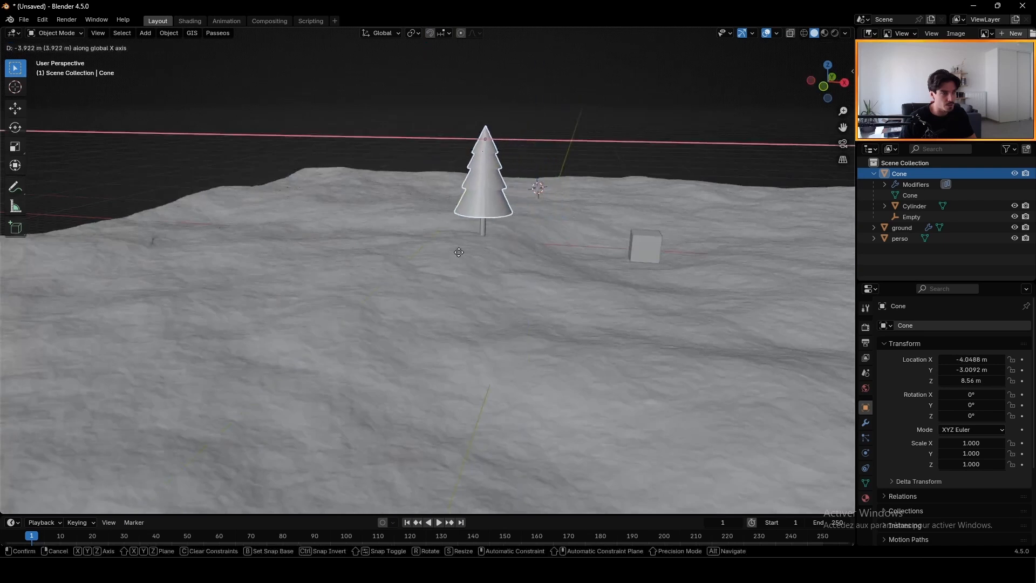
click(269, 278)
middle_drag(269, 279, 558, 194)
key(g)
key(y)
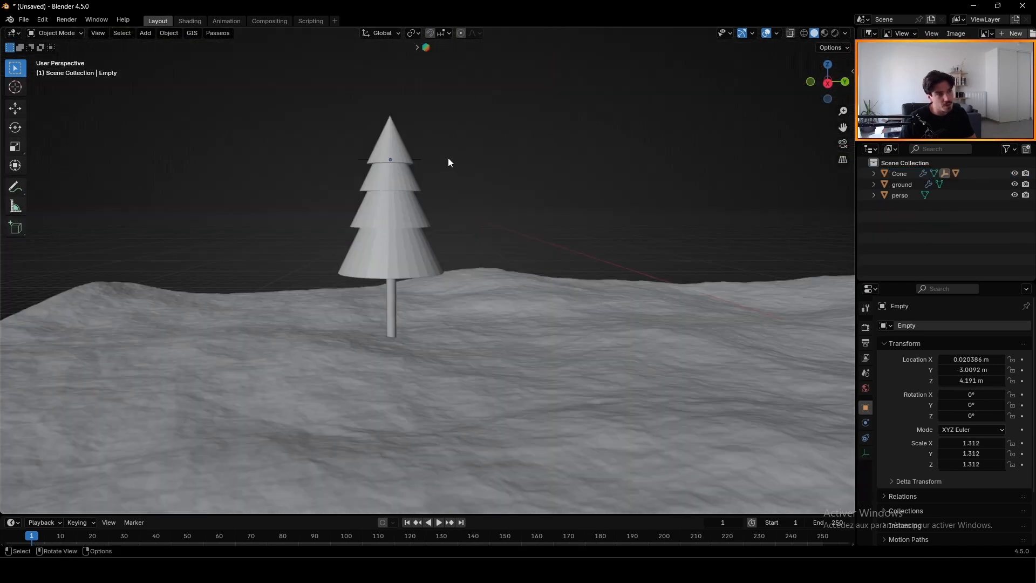
click(398, 151)
key(g)
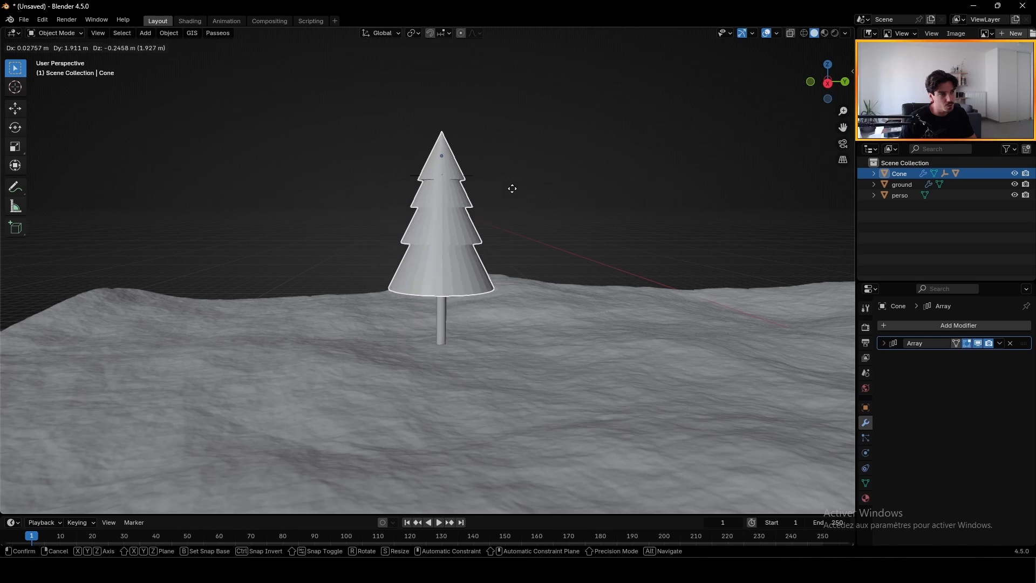
click(445, 237)
Step: Try to duplicate the parented cone tree, then undo the copy
key(shift+d)
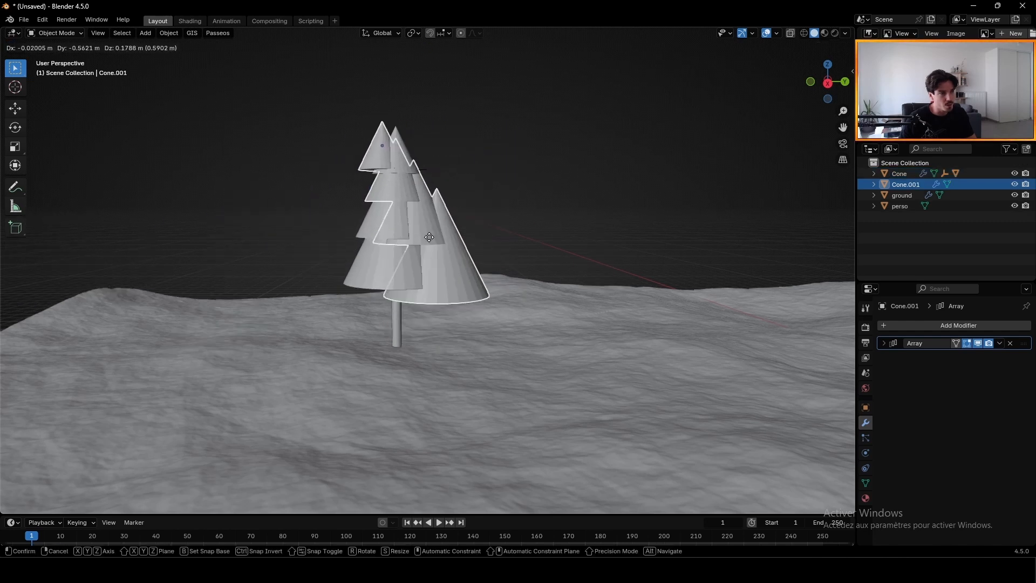
key(Escape)
click(874, 173)
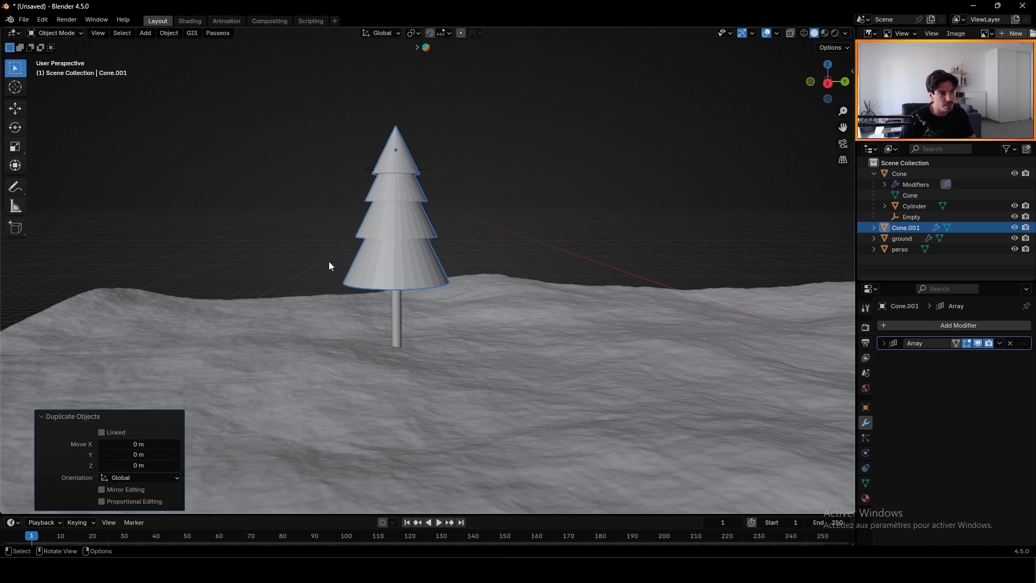
key(ctrl+z)
key(g)
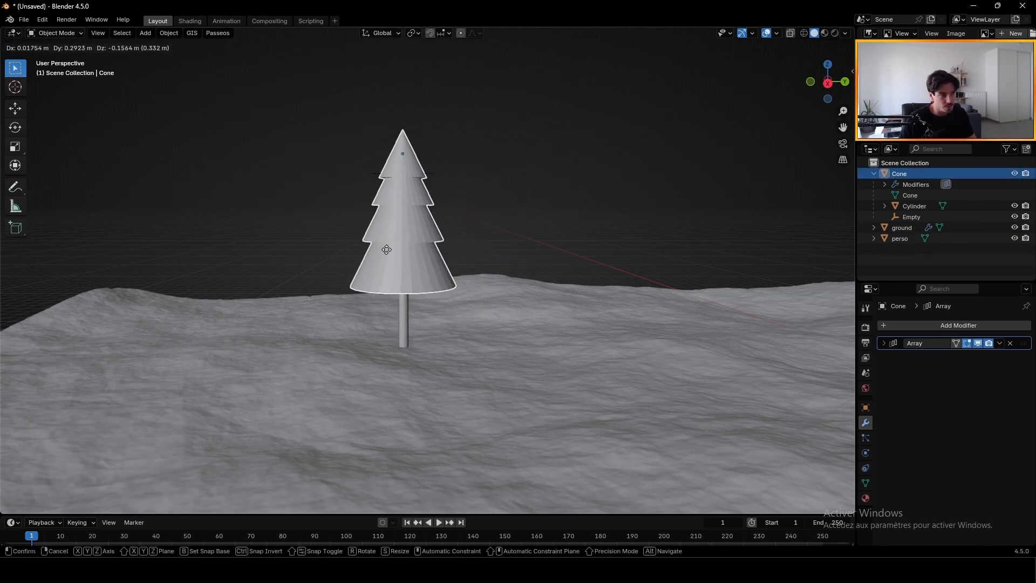
right_click(387, 249)
Step: Apply the cone's Array modifier
click(999, 344)
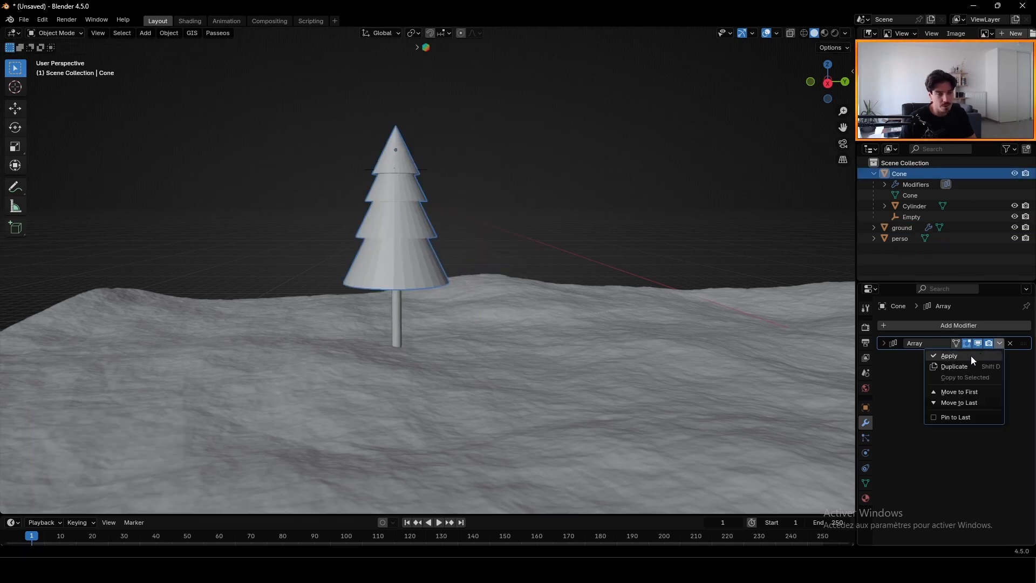
click(971, 357)
key(g)
right_click(408, 243)
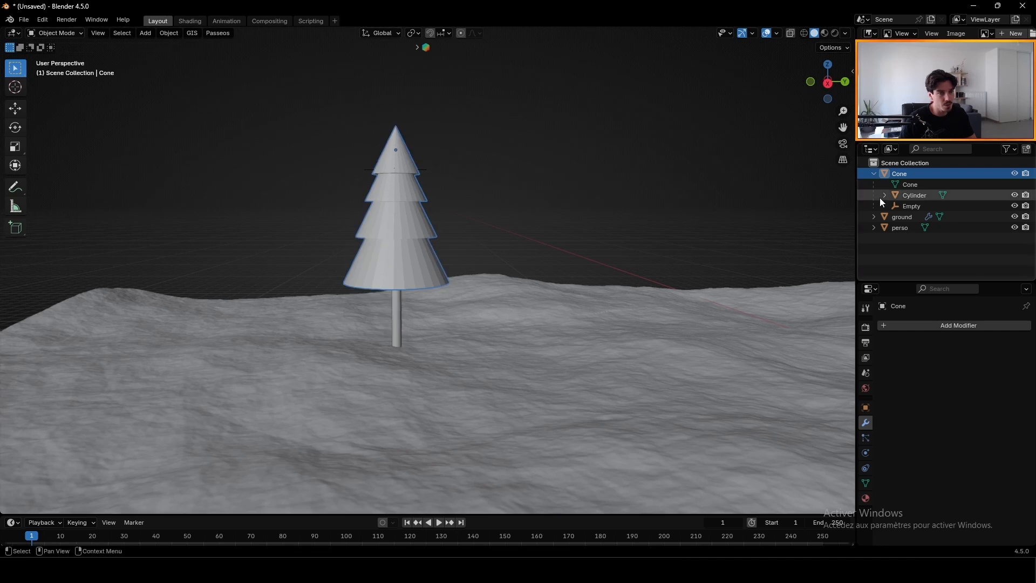
Step: Try to duplicate the tree's cone with its array applied, then undo the copy
key(shift+d)
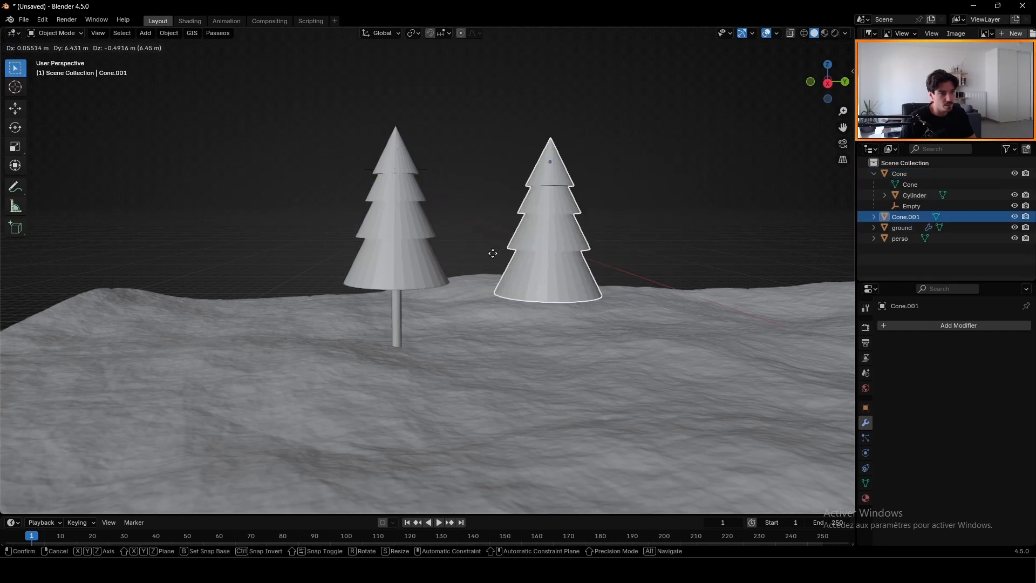
right_click(572, 240)
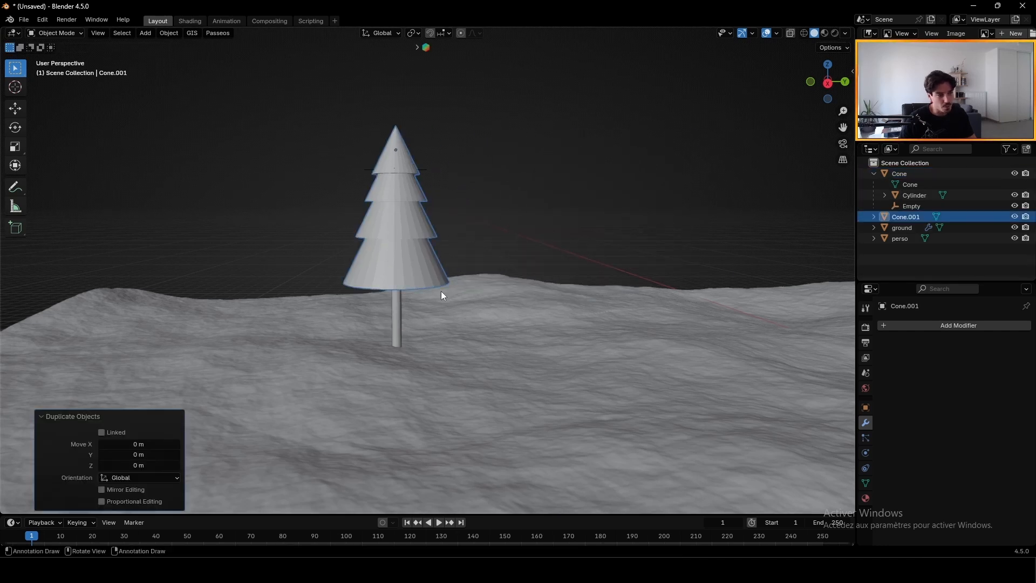
key(ctrl+z)
key(Tab)
key(Tab)
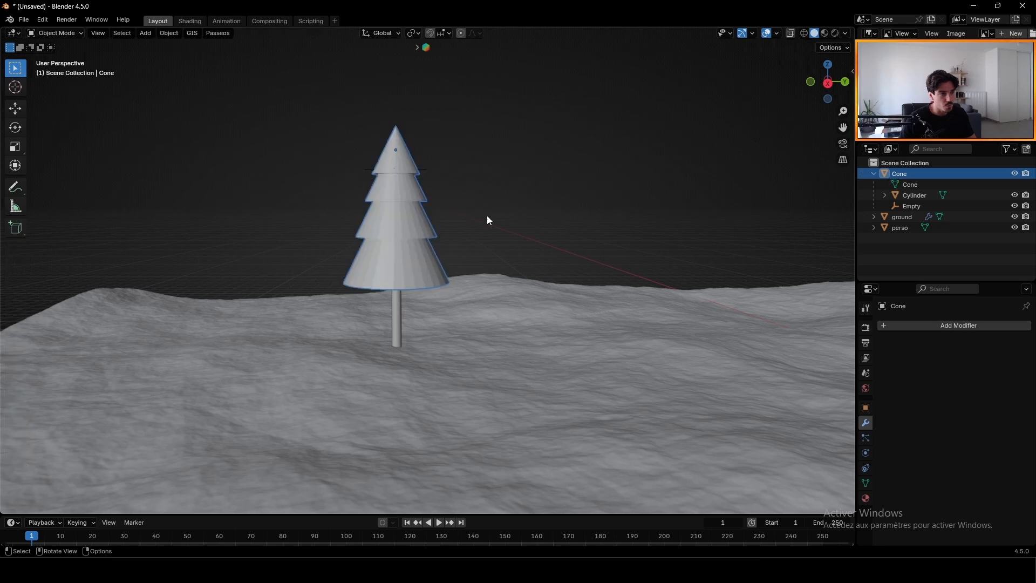
Step: Join the trunk cylinder into the cone so the tree is a single mesh, and check that it moves as one
middle_drag(487, 216, 444, 217)
click(368, 329)
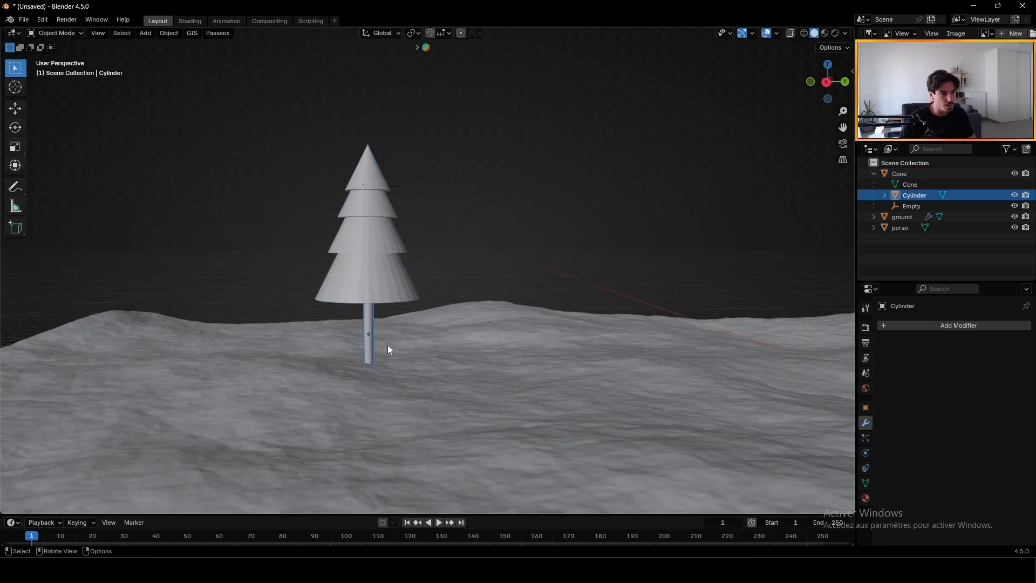
shift+click(373, 252)
middle_drag(441, 276, 454, 278)
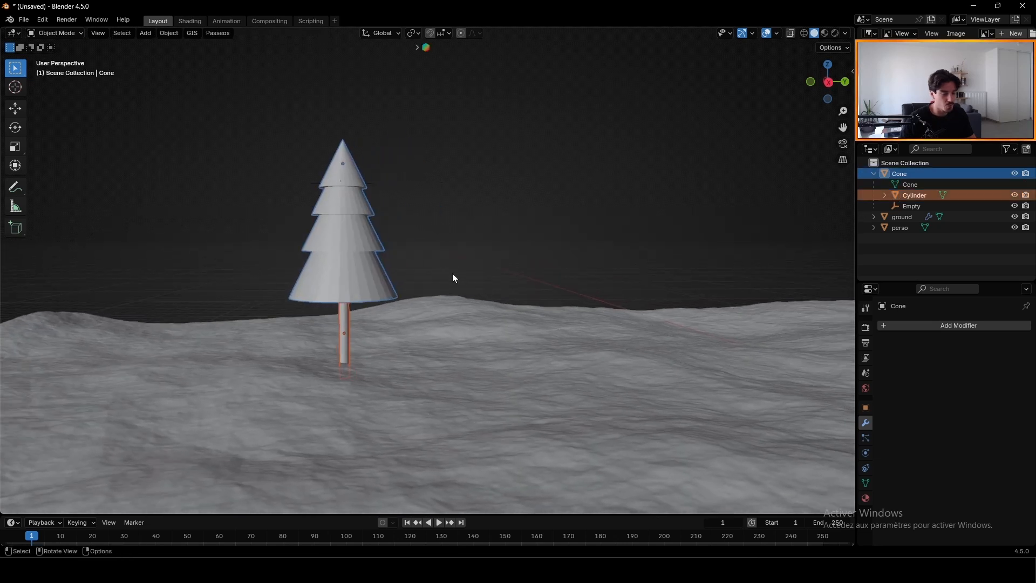
key(ctrl+j)
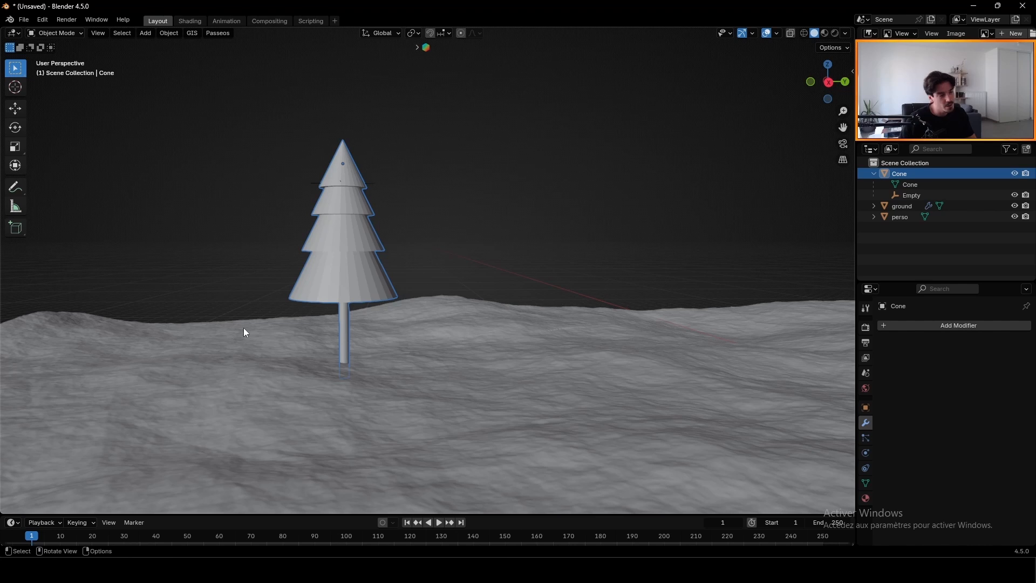
key(g)
click(359, 221)
middle_drag(359, 222, 429, 222)
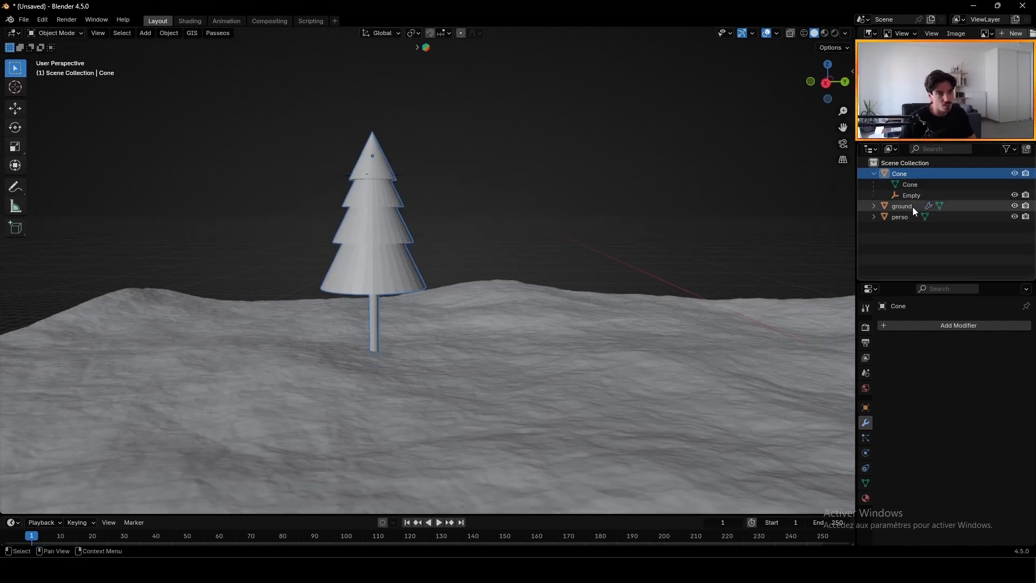
key(Tab)
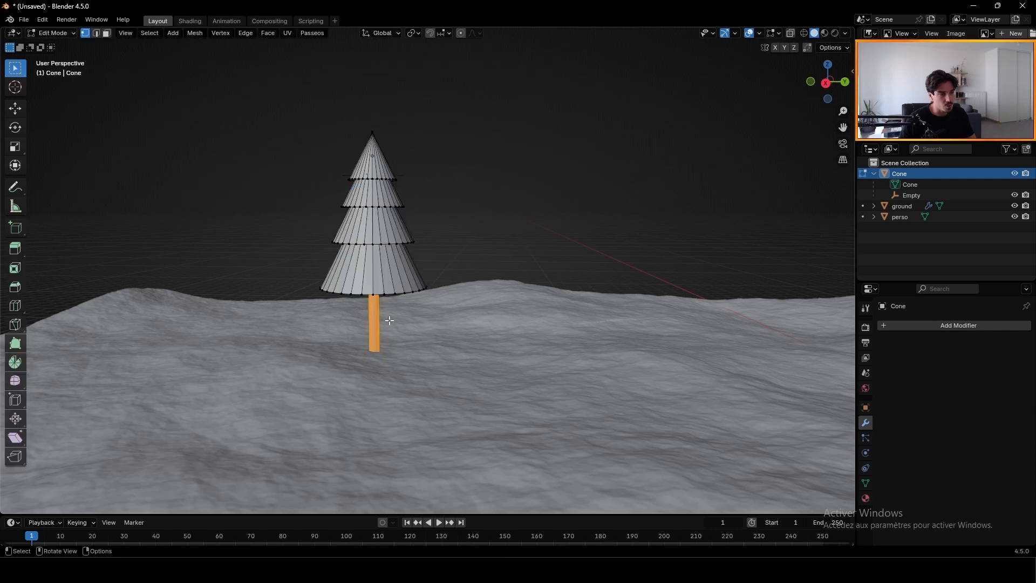
key(Tab)
middle_drag(500, 211, 532, 236)
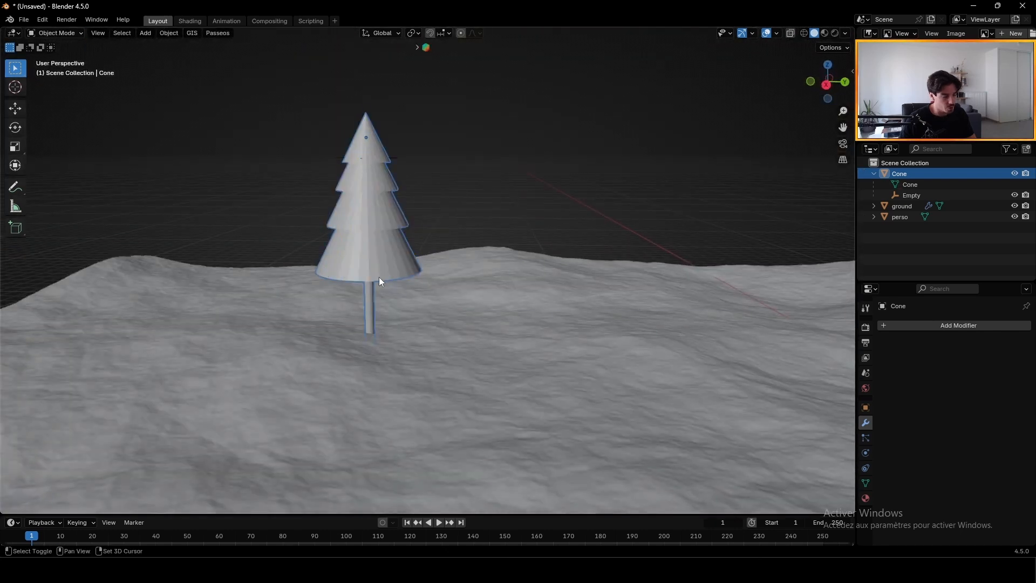
Step: Duplicate the joined tree about 9 m along Y
key(shift+d)
key(y)
click(619, 336)
scroll(619, 336, down, 1)
scroll(620, 335, down, 1)
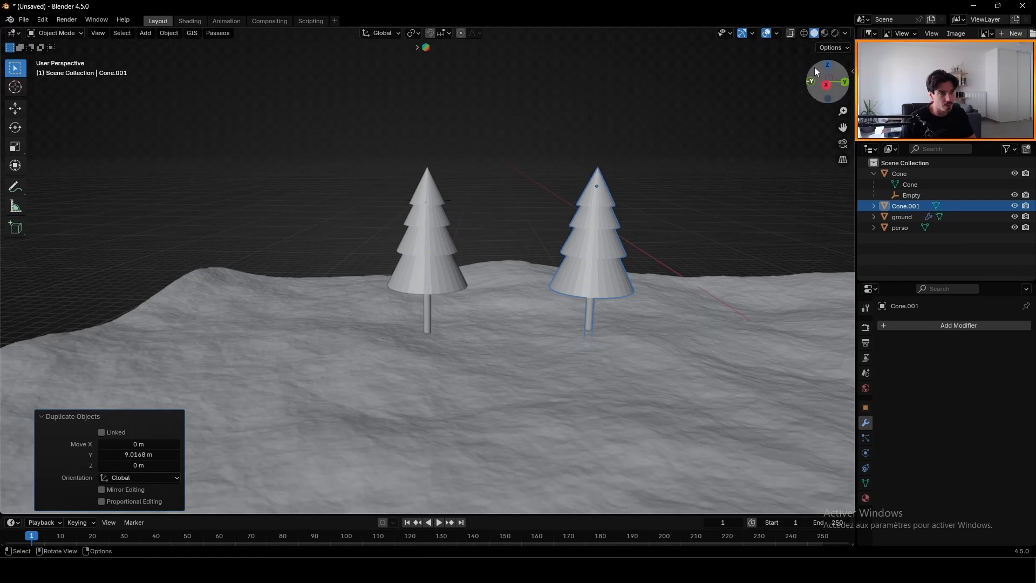
Step: Scatter around ten more tree copies over one side of the terrain, working in top view
click(828, 65)
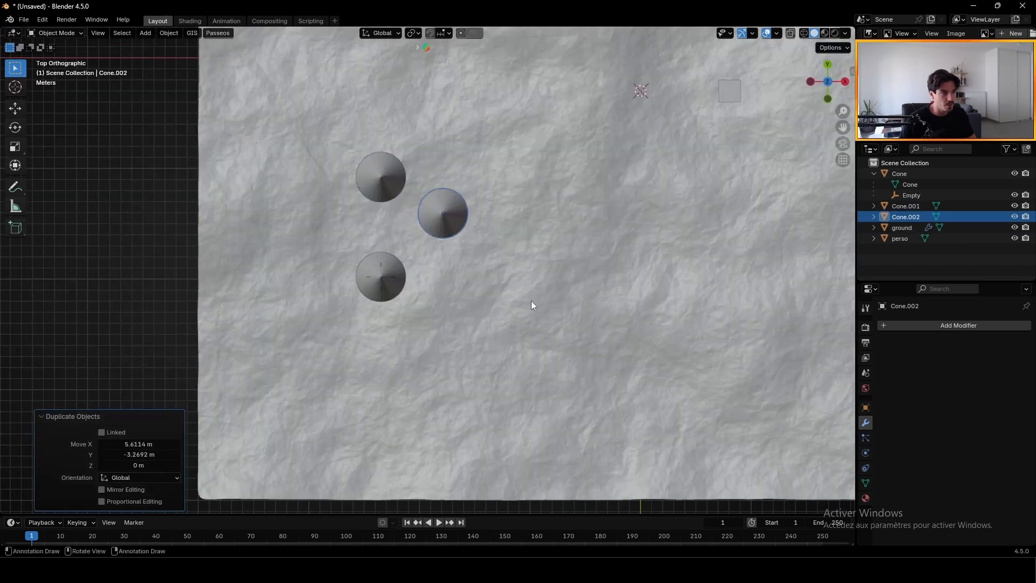
key(shift+d)
click(549, 443)
key(shift+d)
click(658, 389)
key(shift+d)
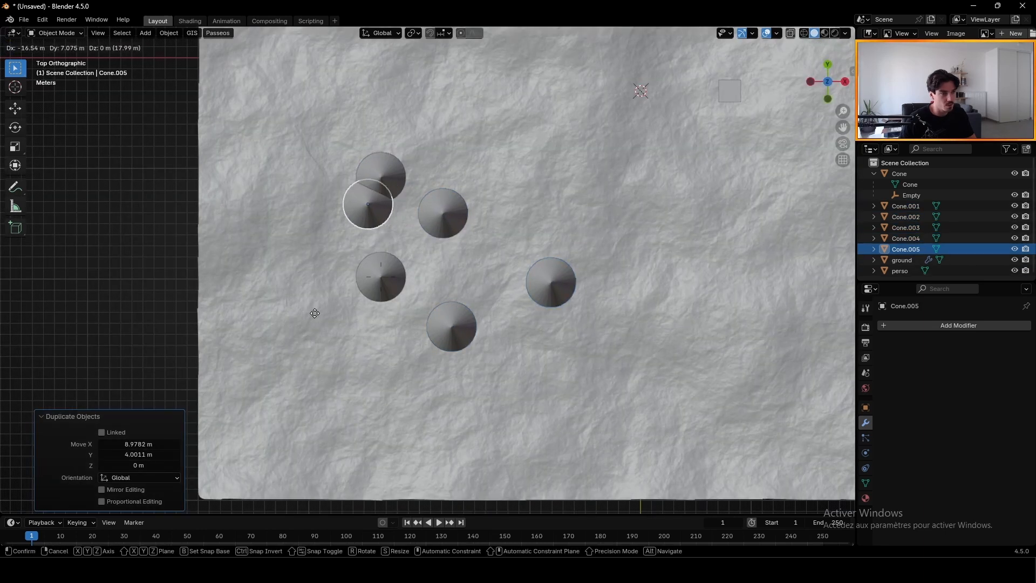
click(248, 327)
key(shift+d)
click(342, 132)
key(shift+d)
click(481, 166)
key(shift+d)
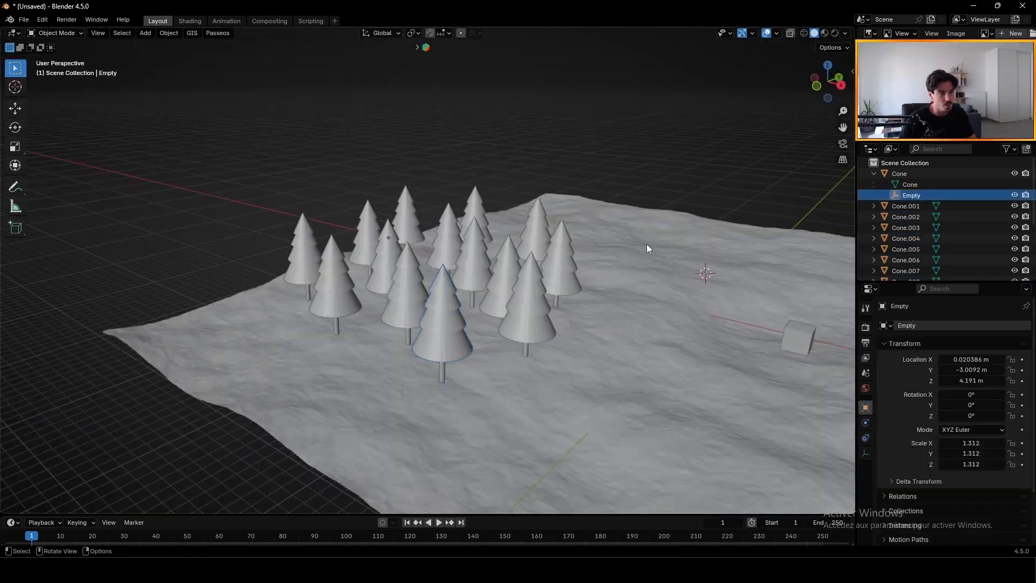
Step: Delete the leftover Empty from the original tree
middle_drag(647, 244, 425, 202)
key(x)
click(445, 277)
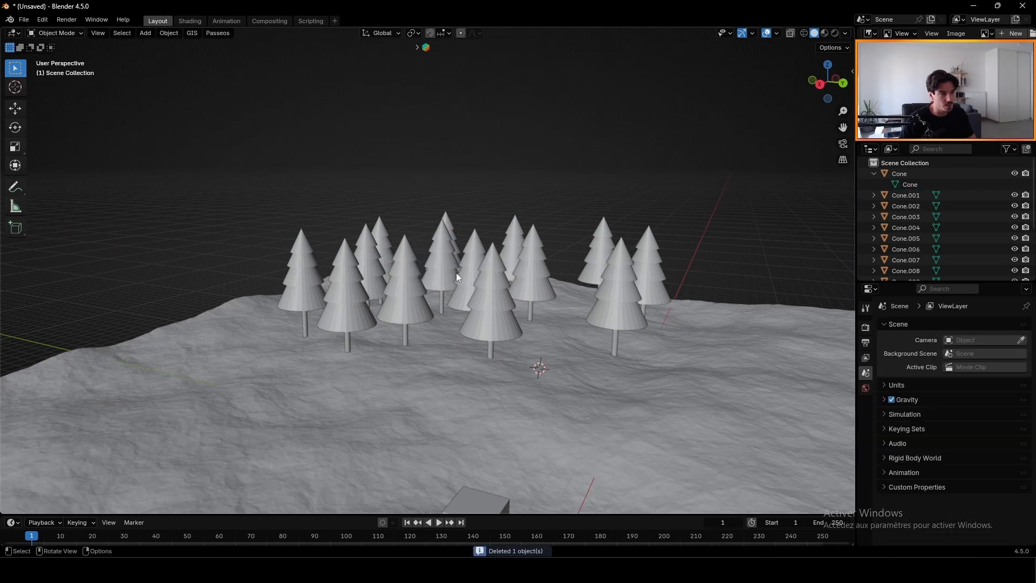
scroll(448, 253, up, 5)
middle_drag(435, 360, 480, 260)
scroll(429, 271, down, 5)
key(ctrl+s)
key(Escape)
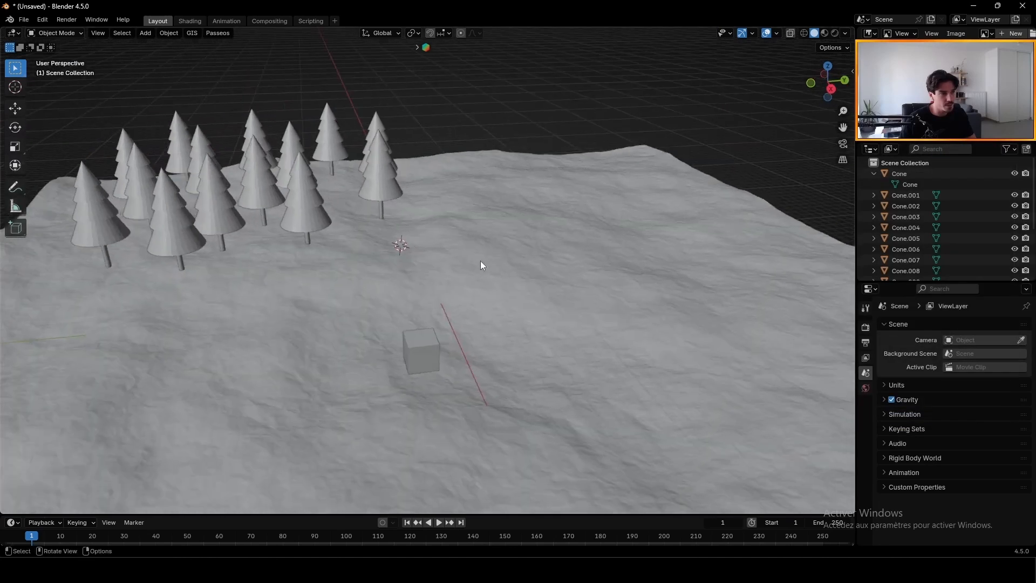
Step: Add a 2 m cube on the open terrain at about X -6.15, Y 27.4, Z 0.17 m
scroll(588, 225, up, 4)
middle_drag(576, 261, 635, 298)
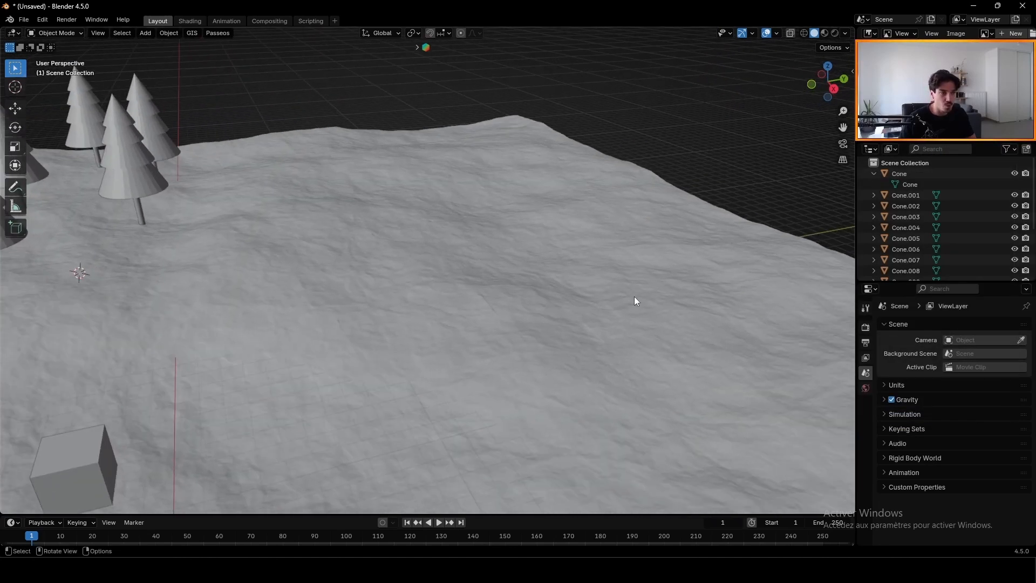
key(shift+a)
mouse_move(588, 250)
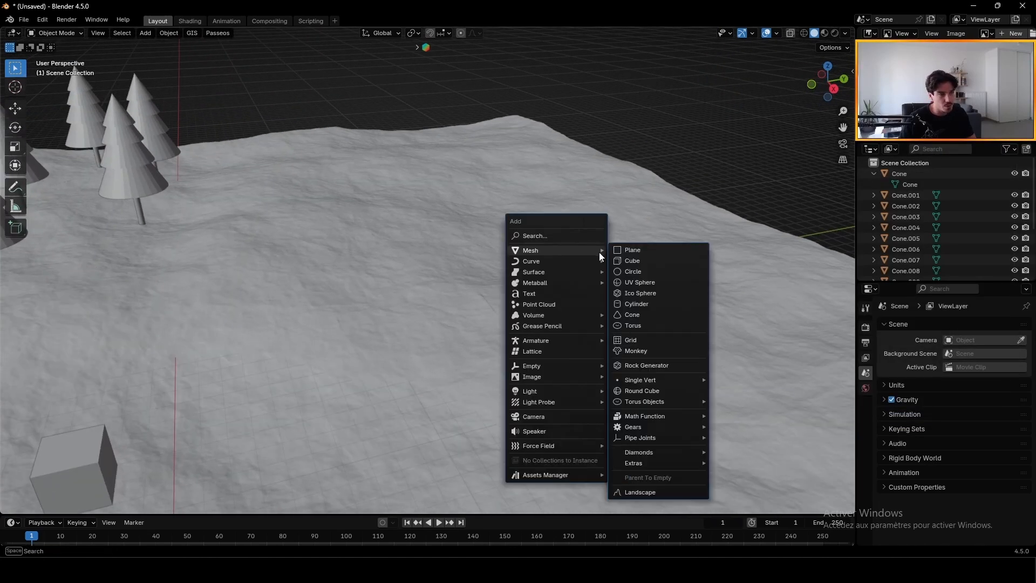
click(642, 262)
key(KP_Decimal)
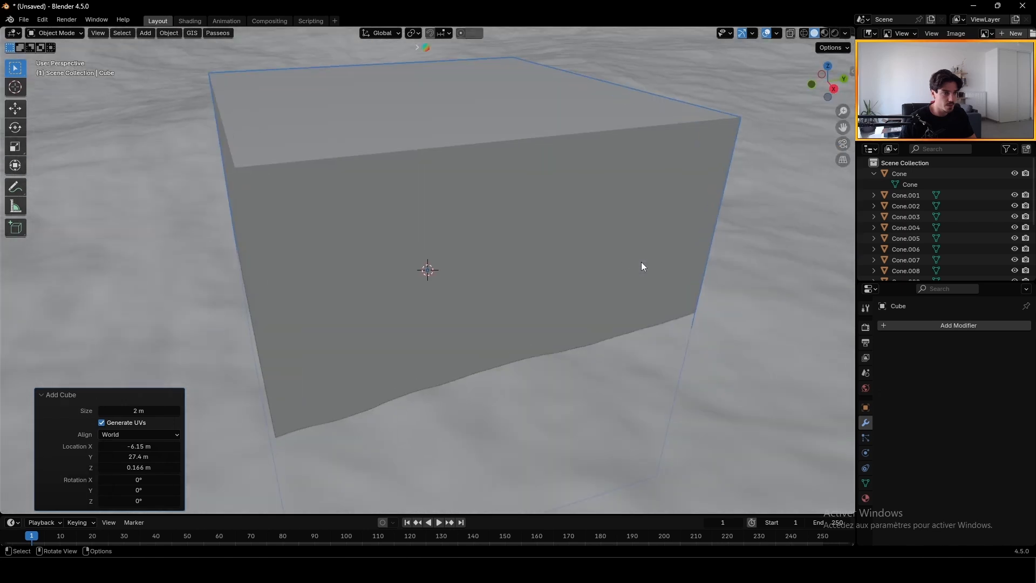
middle_drag(641, 261, 671, 248)
scroll(568, 264, down, 5)
Step: Flatten the new cube's mesh along Z and raise it about 0.78 m
key(Tab)
key(s)
key(z)
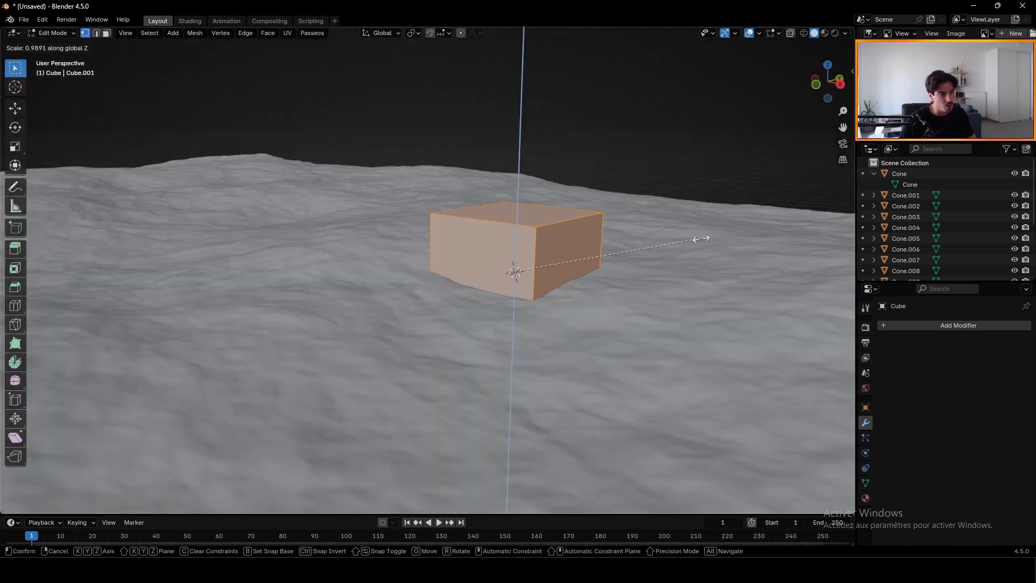
click(581, 254)
key(g)
key(z)
click(579, 233)
Step: Shrink the block's mesh along Y, Z and X to about 0.79 by 0.57 by 0.31 m
middle_drag(778, 213, 724, 248)
key(s)
key(y)
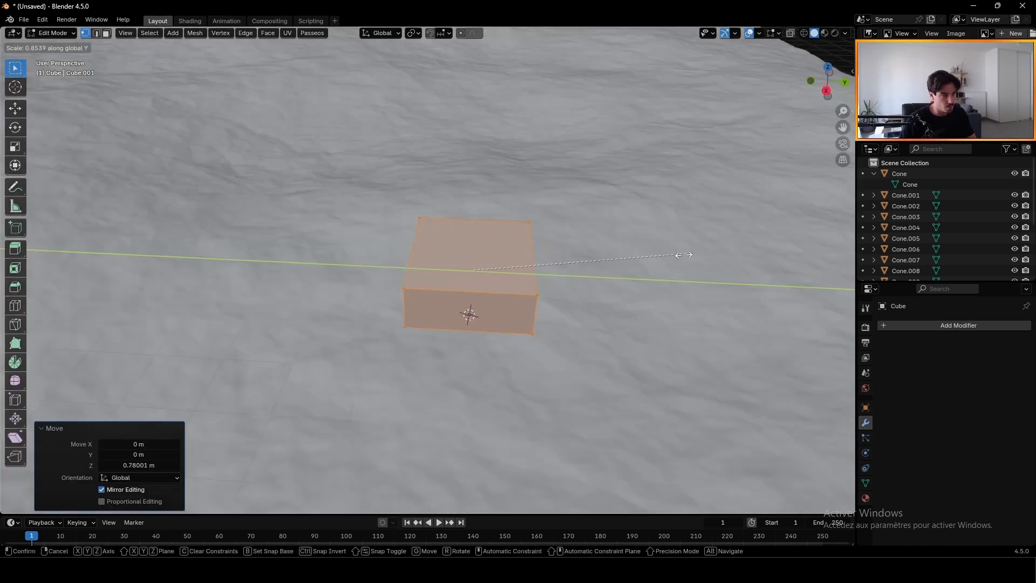
click(543, 266)
middle_drag(541, 262, 640, 238)
key(s)
key(z)
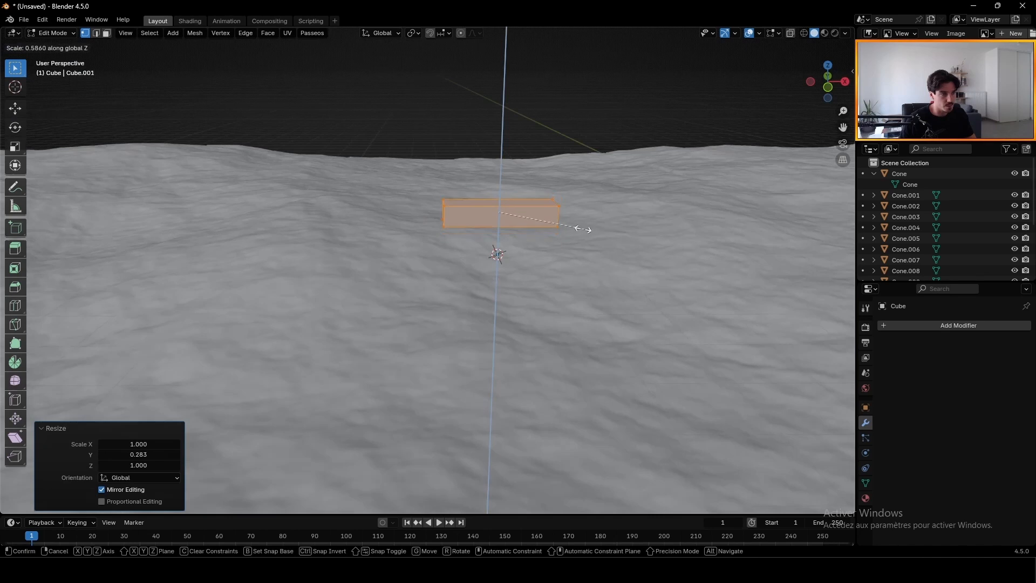
click(583, 229)
key(s)
key(x)
click(554, 210)
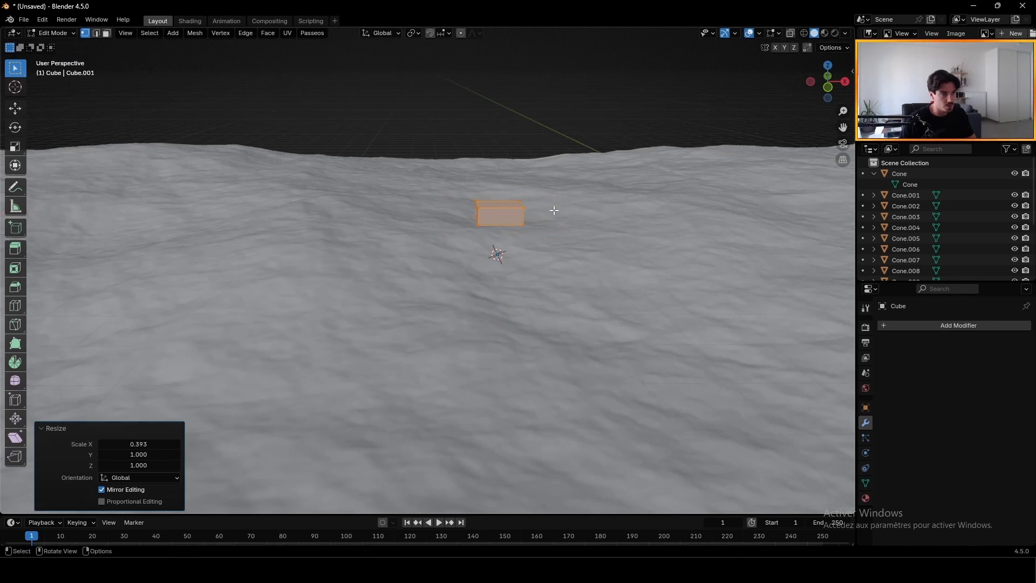
Step: Show the object's transform values and return to Object Mode to read the block's dimensions
key(n)
click(848, 69)
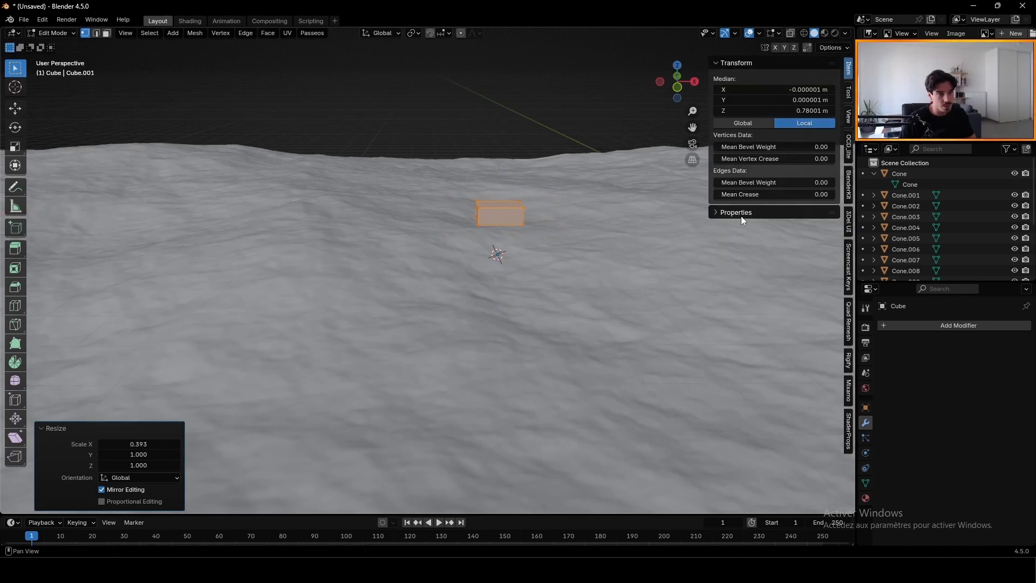
key(Tab)
scroll(533, 209, up, 4)
middle_drag(657, 210, 648, 210)
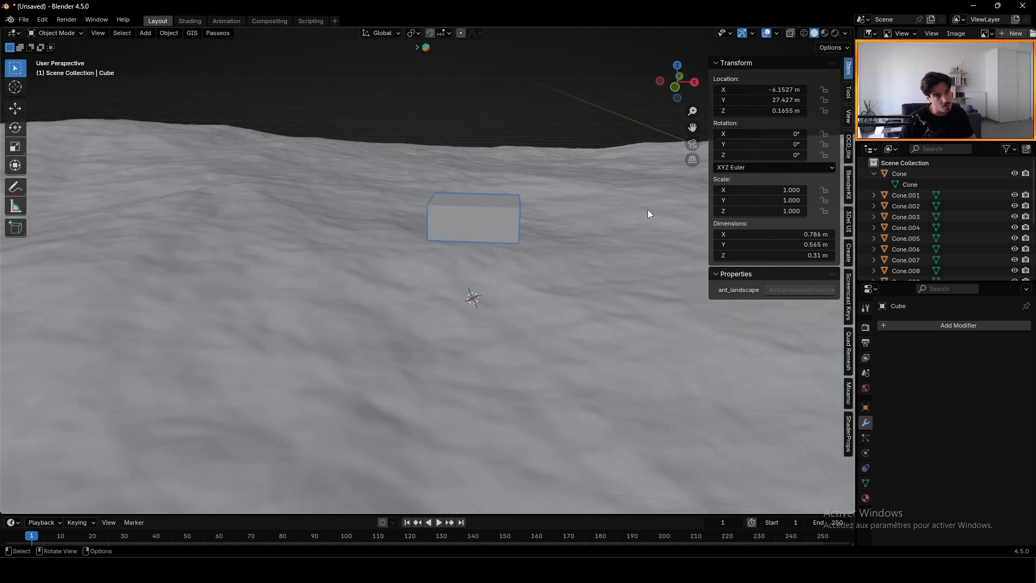
Step: Set the block's dimensions to X 0.3 m, Y 0.1 m and Z 0.15 m
drag(766, 233, 788, 235)
click(788, 245)
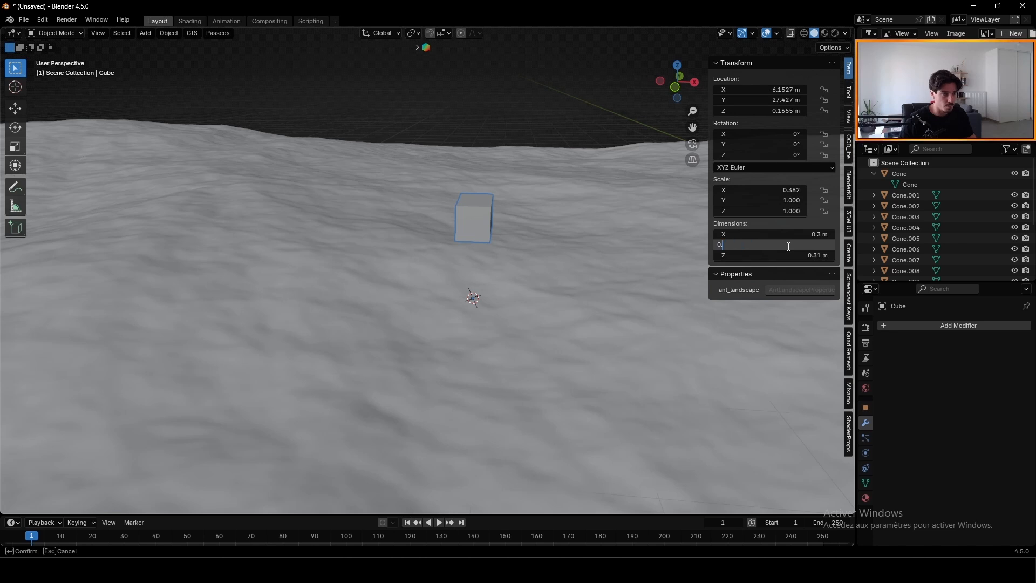
text(0.1)
key(Return)
click(775, 255)
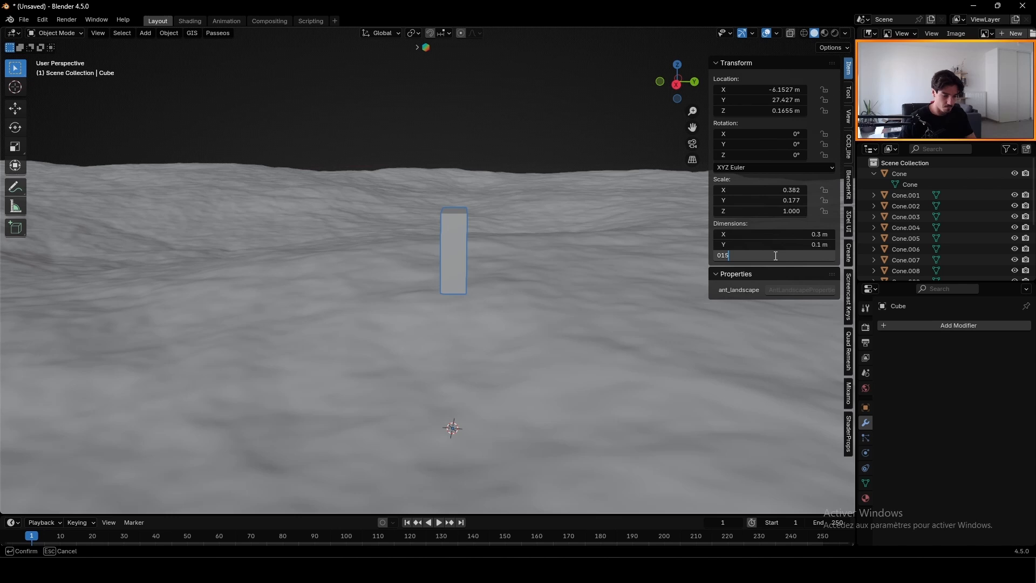
text(0.5)
key(BackSpace)
text(15)
key(Return)
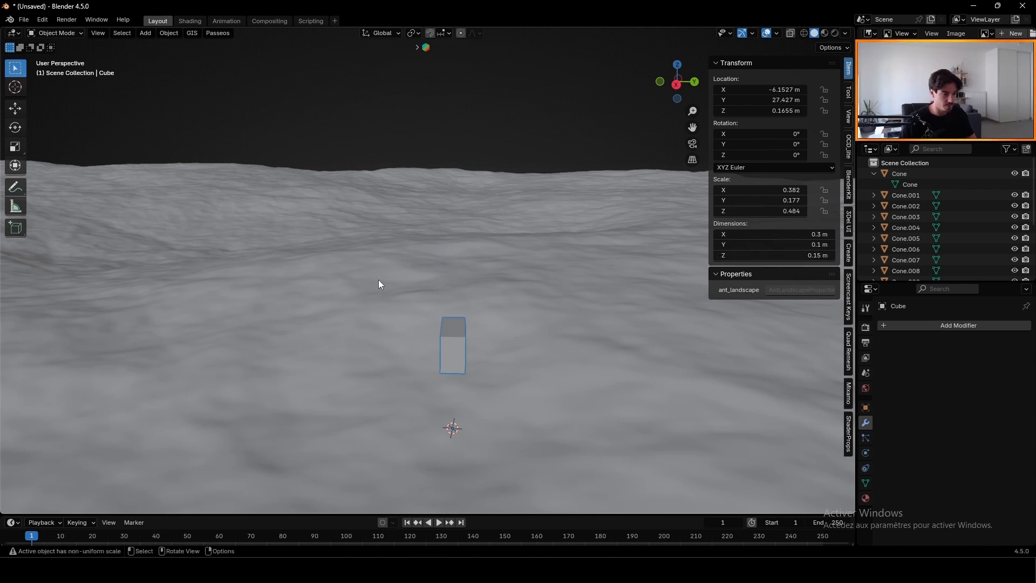
Step: Add an Array modifier to the brick with a relative offset X factor of 1.1
middle_drag(379, 285, 519, 291)
click(924, 326)
mouse_move(909, 326)
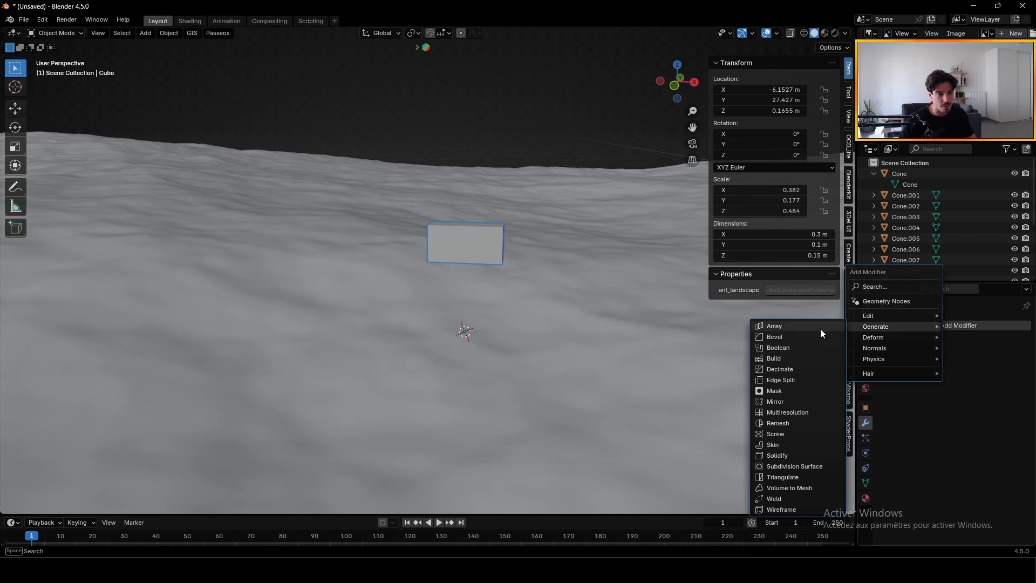
click(788, 326)
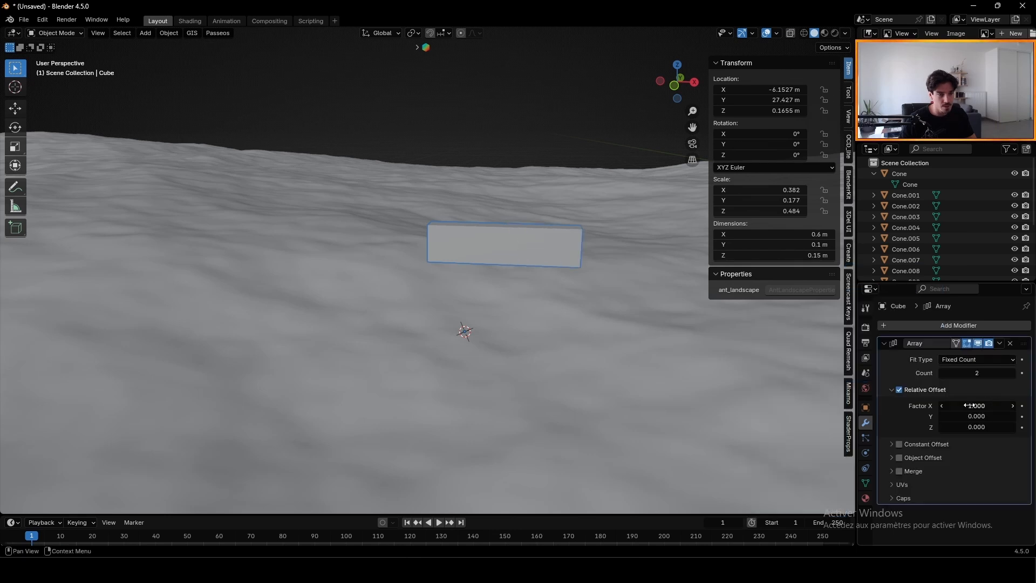
text(1)
key(Return)
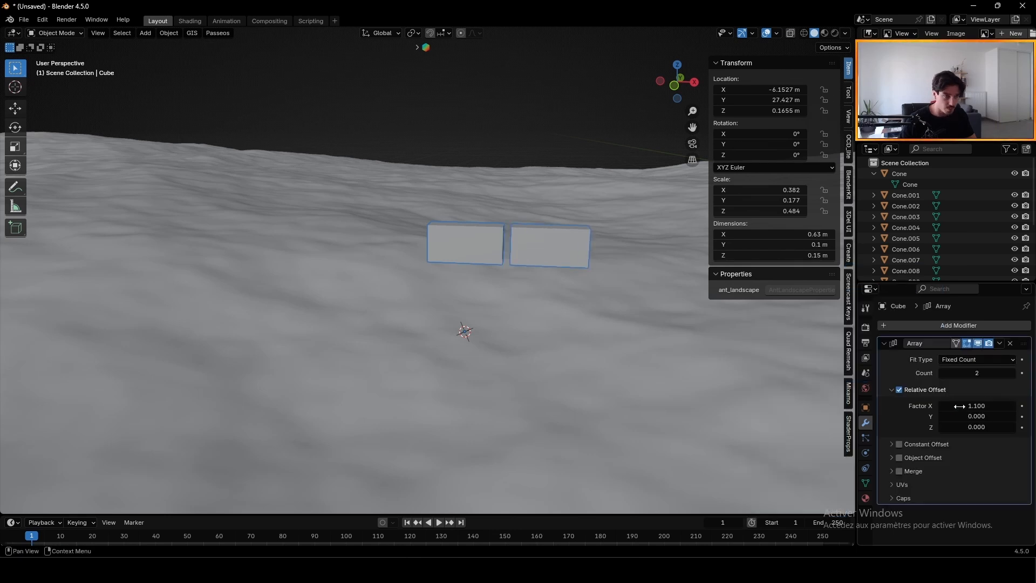
Step: Set the array count to 30 to extend the brick row and collapse the modifier's settings
scroll(478, 261, up, 4)
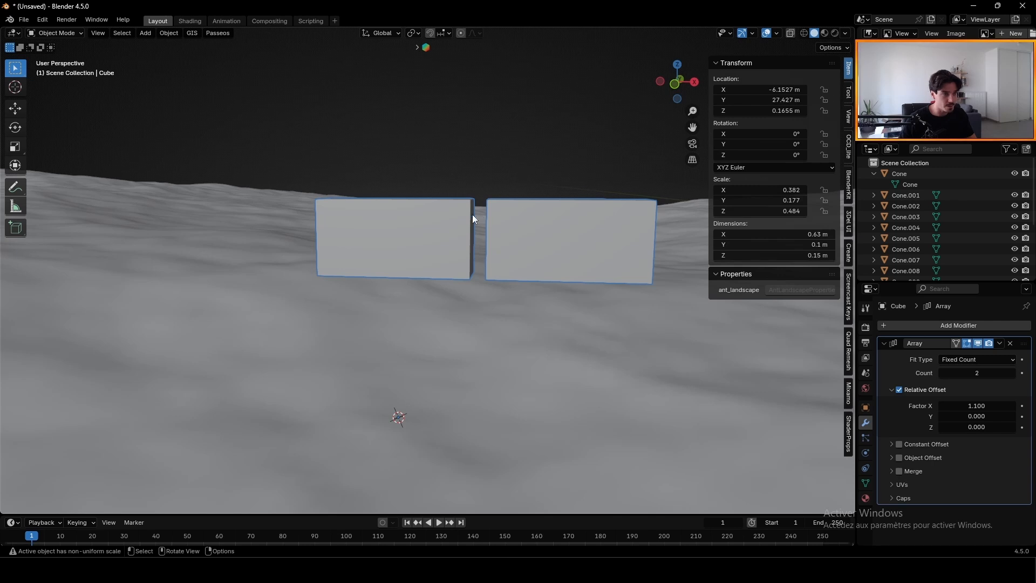
drag(975, 373, 999, 373)
scroll(325, 270, down, 5)
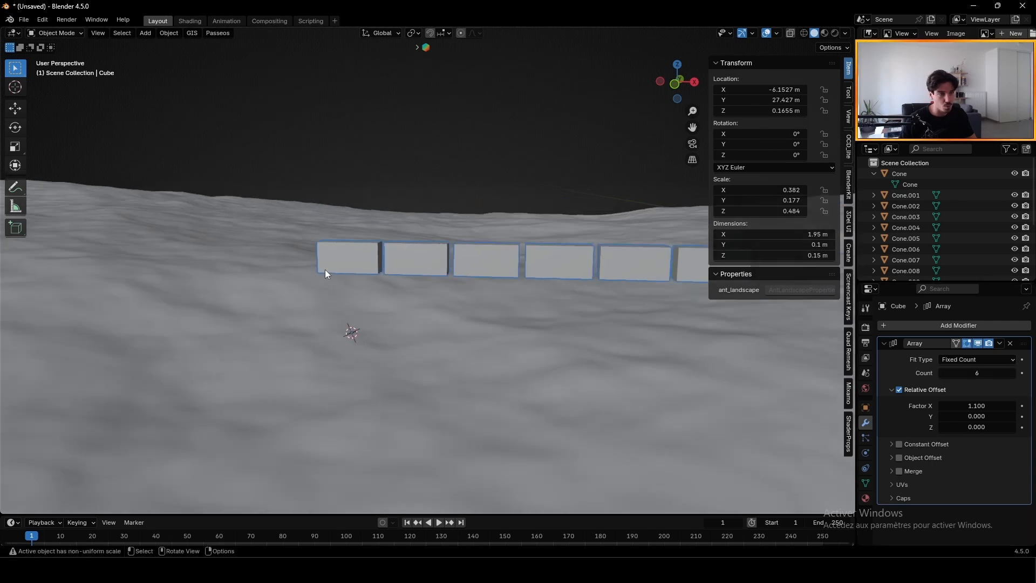
shift+middle_drag(325, 270, 254, 286)
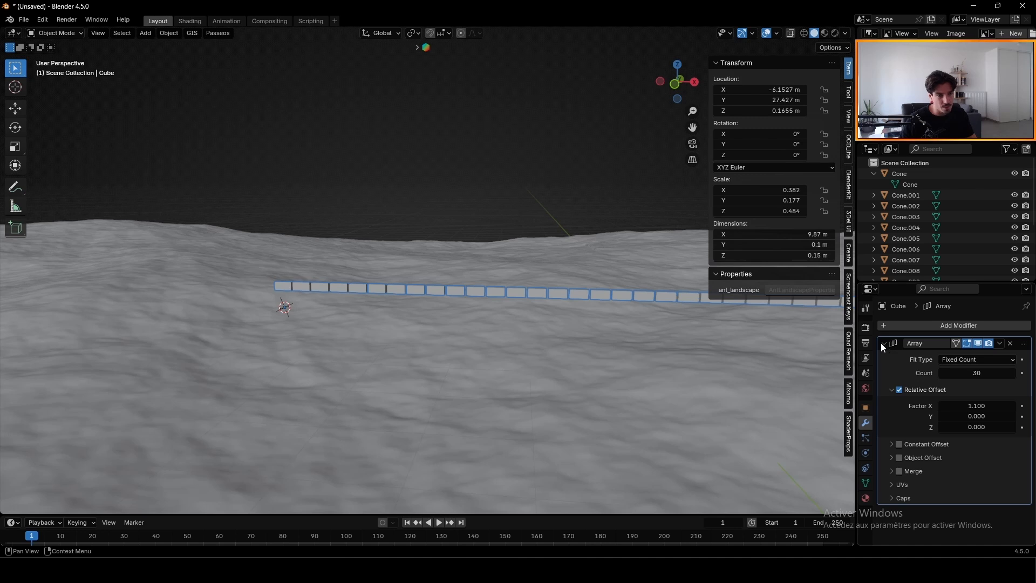
click(882, 345)
Step: Add a second Array modifier with relative offset factors of X 0 and Y 1.1
click(891, 327)
mouse_move(899, 328)
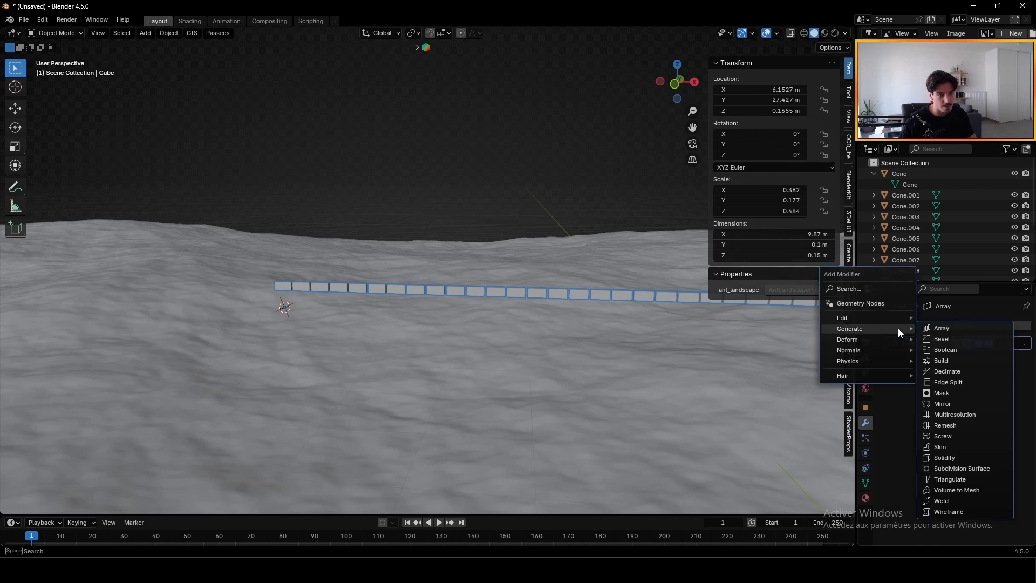
click(954, 328)
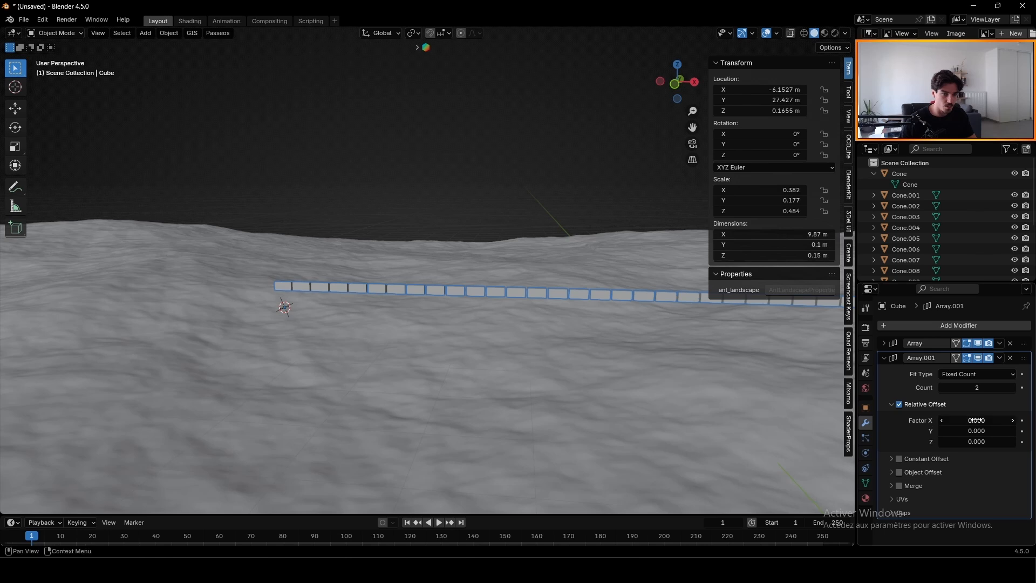
key(Return)
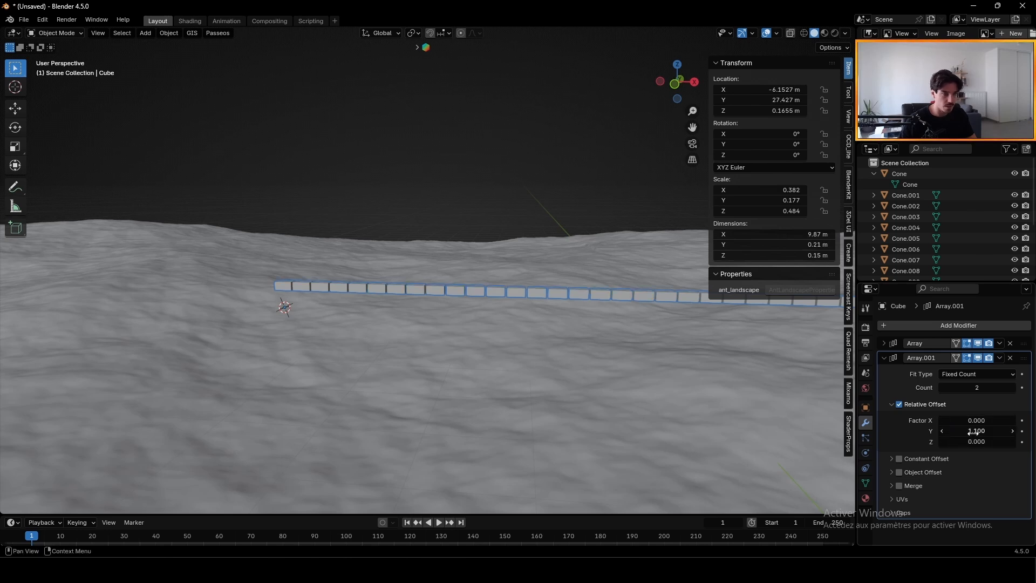
Step: Stack the second array's copy vertically by setting its relative offset factors to Y 0 and Z 1.1
middle_drag(384, 333, 920, 429)
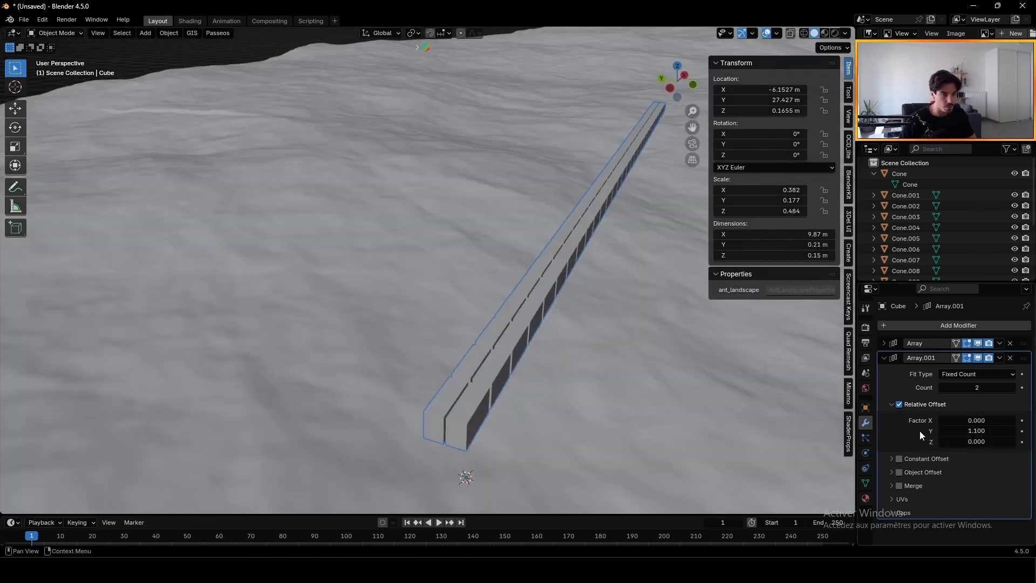
drag(976, 431, 977, 431)
click(979, 440)
text(1.1)
key(Return)
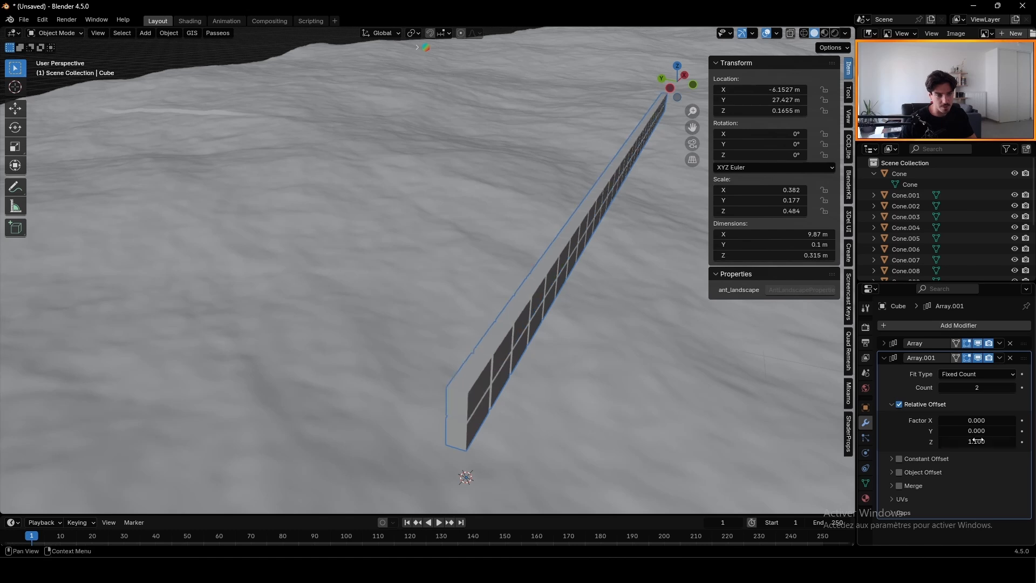
Step: Try to stagger the upper brick row with a relative offset X factor of 0.5 in the second array
middle_drag(482, 402, 404, 339)
scroll(514, 246, down, 8)
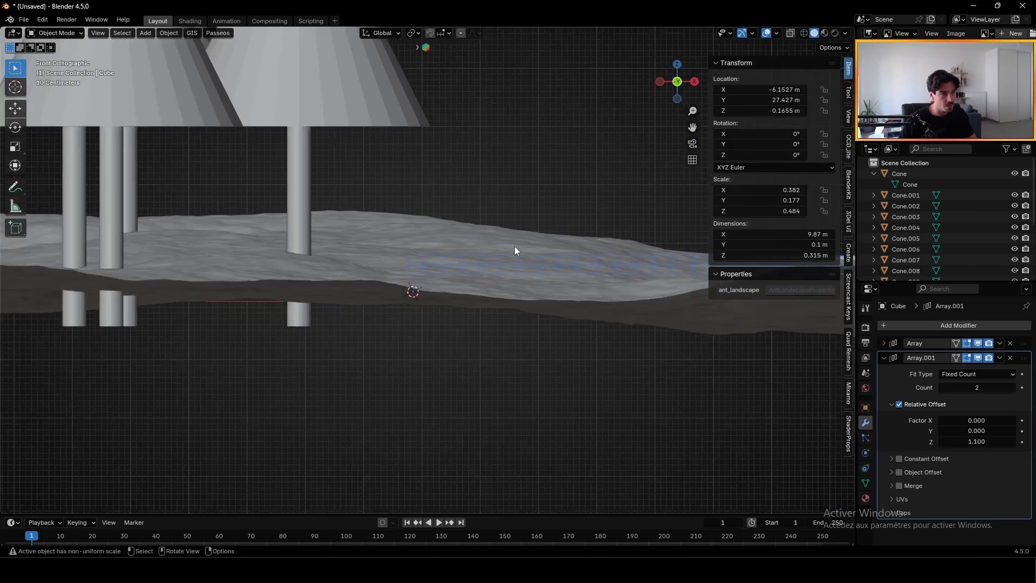
scroll(623, 278, up, 4)
scroll(361, 250, up, 2)
shift+middle_drag(623, 279, 328, 250)
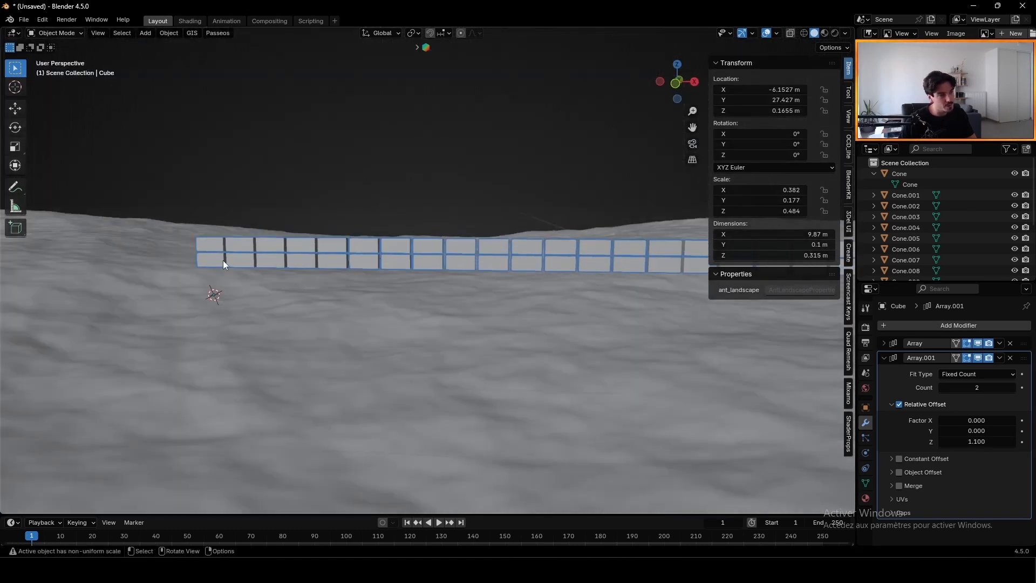
shift+middle_drag(223, 261, 320, 266)
scroll(329, 260, up, 4)
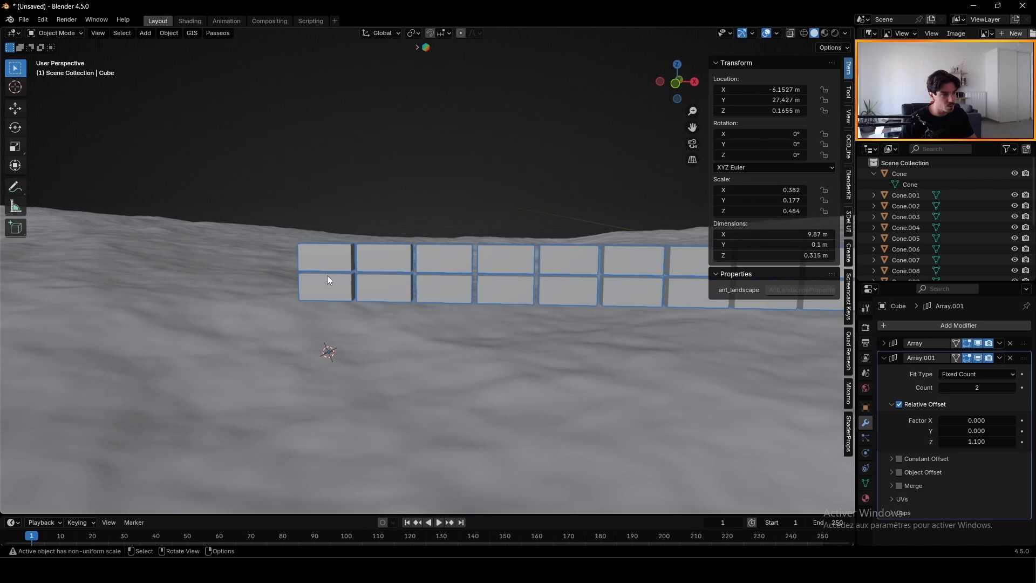
drag(969, 422, 973, 422)
click(973, 422)
text(0.)
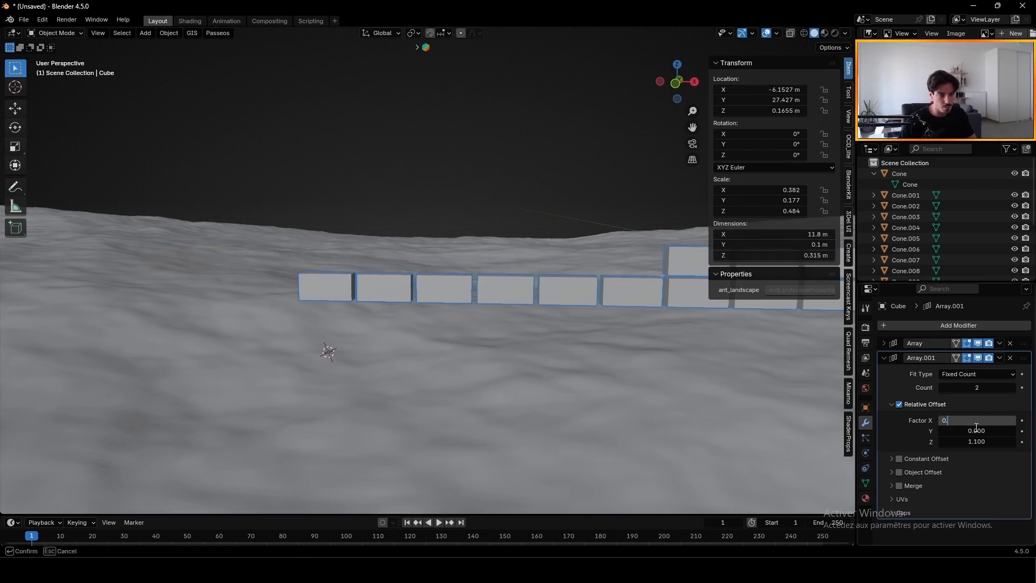
text(5)
key(Return)
scroll(419, 334, down, 5)
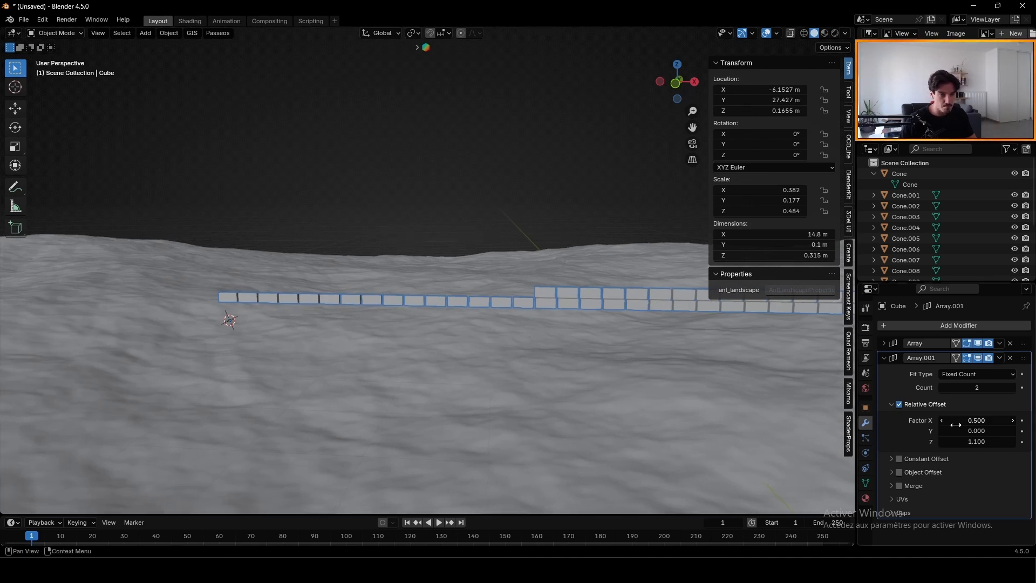
Step: Zero the second array's relative offset factors and enable its constant offset with a Z distance of 1 m
drag(970, 420, 912, 411)
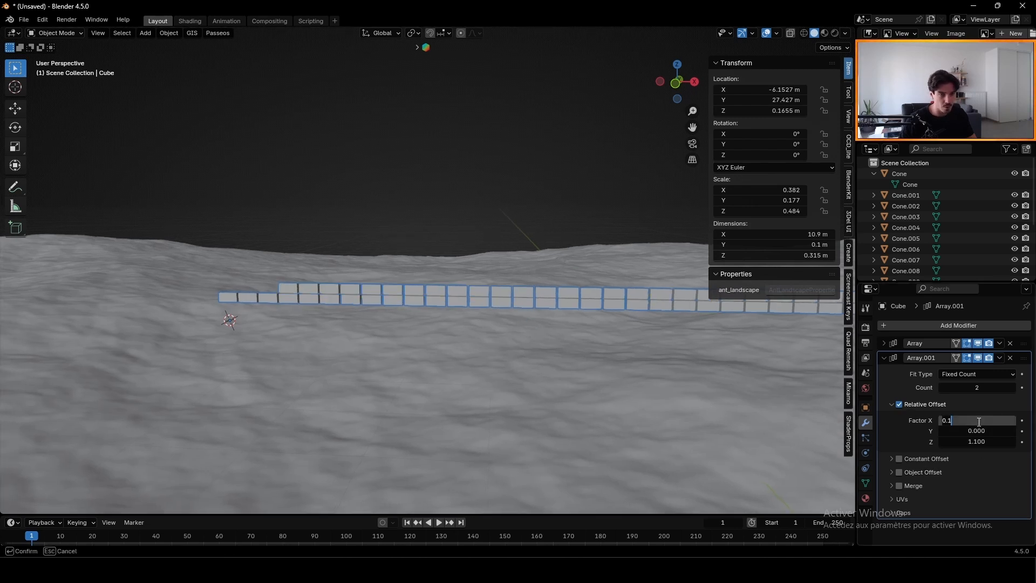
key(BackSpace)
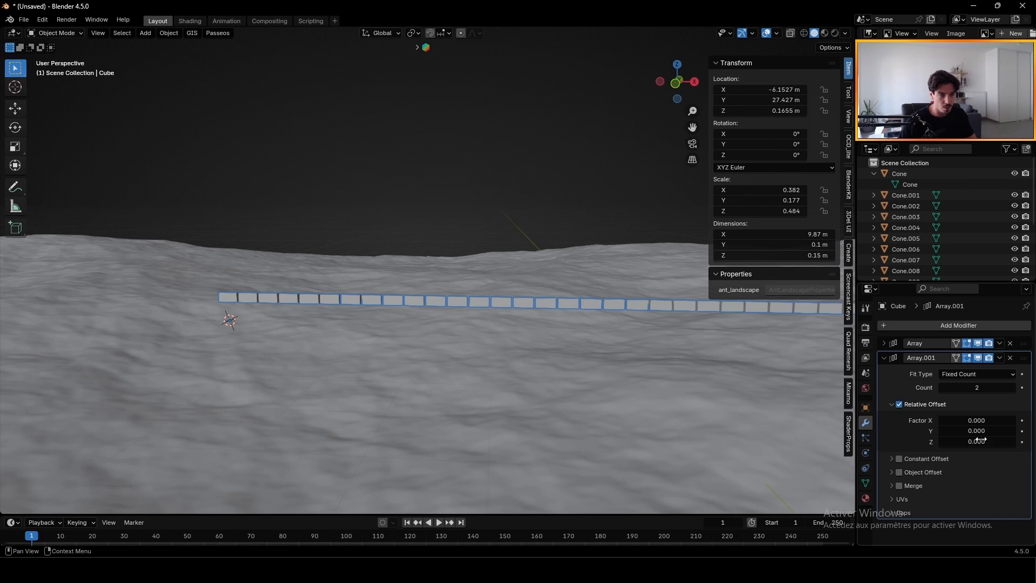
click(892, 404)
click(899, 418)
click(892, 418)
click(976, 456)
key(Return)
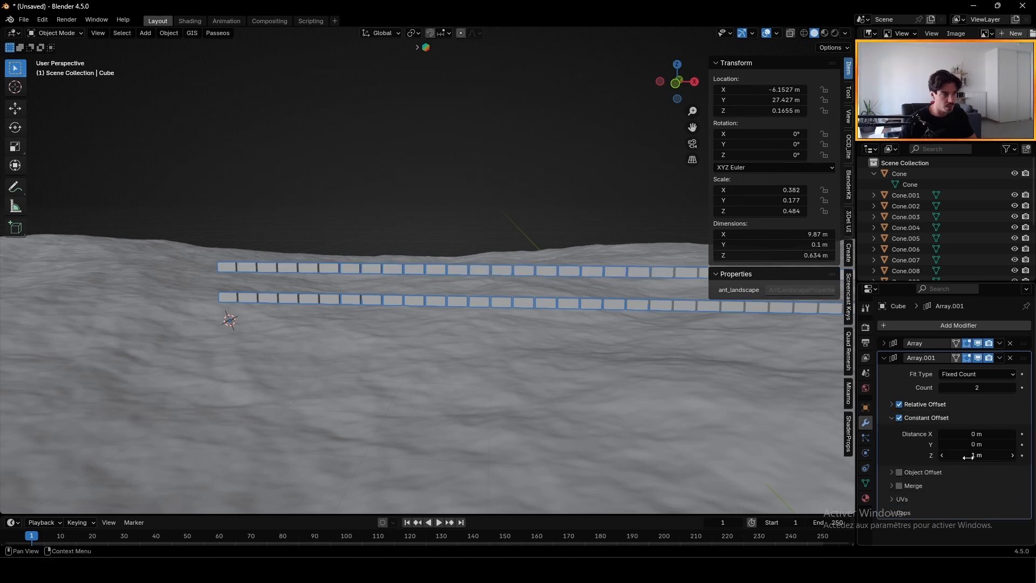
Step: Adjust the second array's constant offset to Z 0.34 m and X 0.41 m so the upper row is staggered
drag(975, 458, 943, 458)
middle_drag(192, 328, 540, 325)
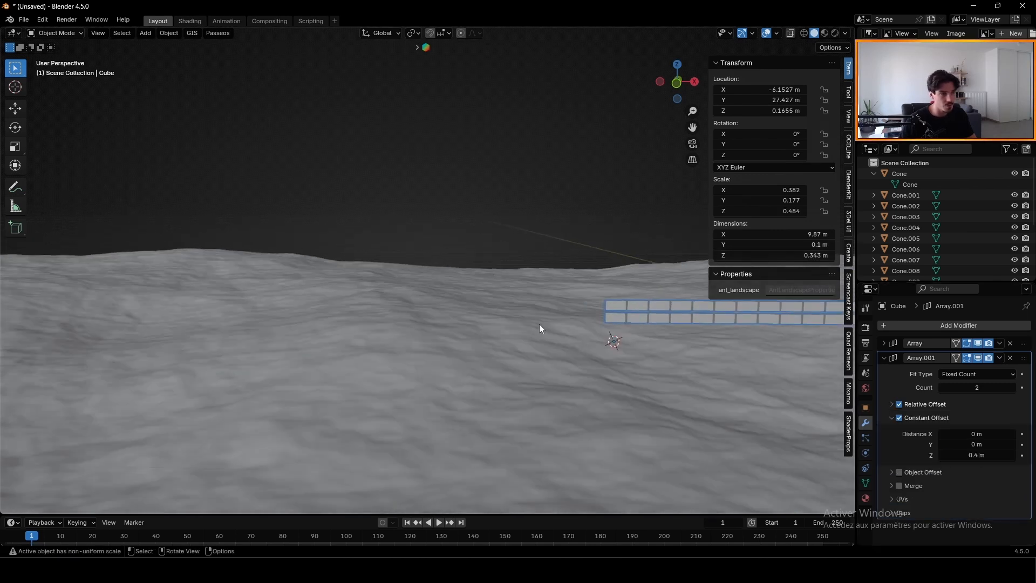
scroll(469, 319, up, 6)
drag(978, 455, 966, 455)
middle_drag(550, 378, 552, 358)
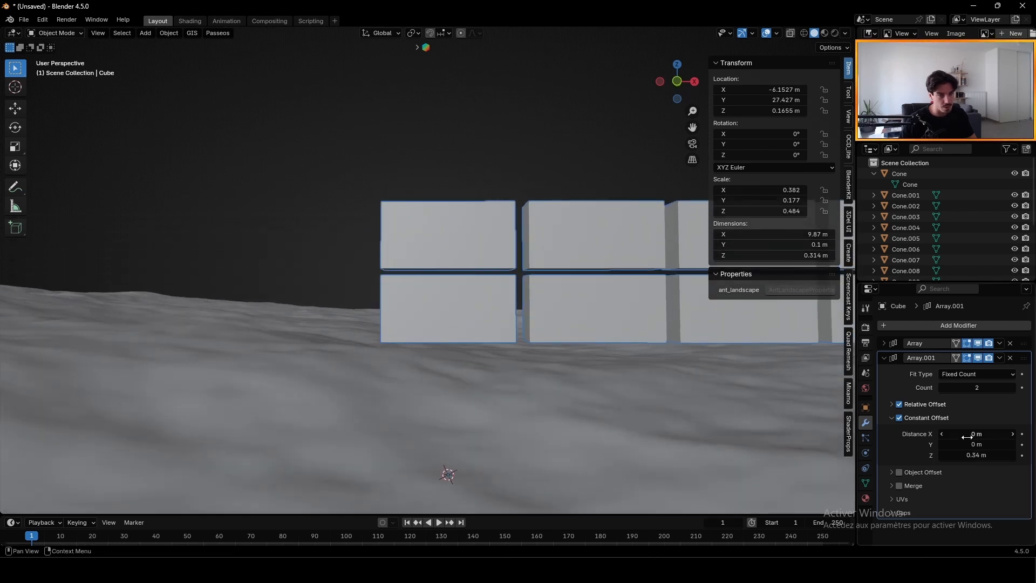
mouse_move(971, 436)
mouse_down()
mouse_move(993, 435)
mouse_move(978, 434)
mouse_up()
scroll(452, 316, down, 2)
middle_drag(452, 316, 472, 317)
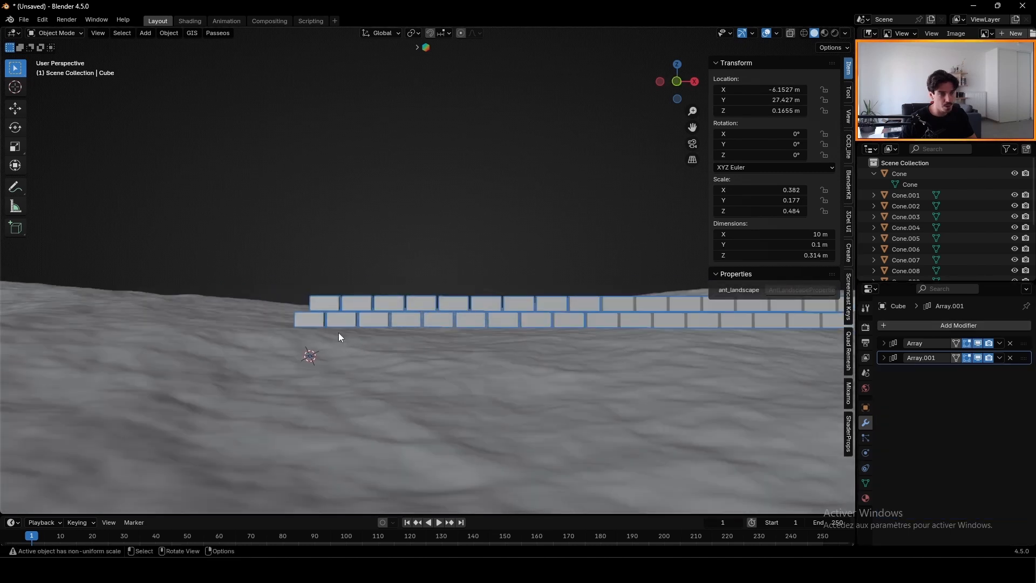
Step: Add a third Array modifier using only a constant offset, with X 0 m and Z 0.67 m
scroll(338, 332, down, 2)
mouse_move(422, 334)
middle_down()
mouse_move(440, 335)
mouse_move(428, 335)
middle_up()
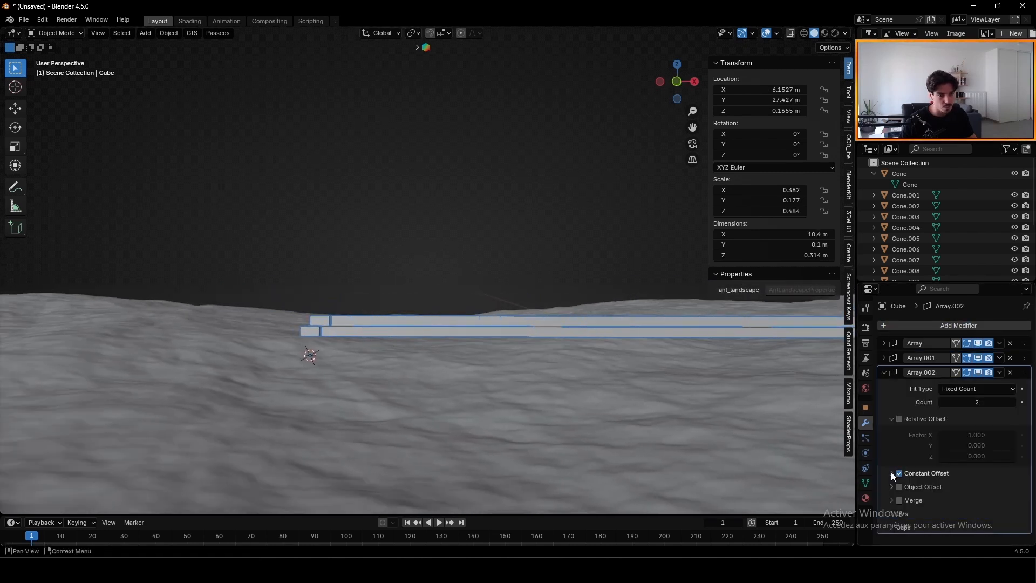
click(892, 474)
double_click(976, 490)
text(0)
key(Return)
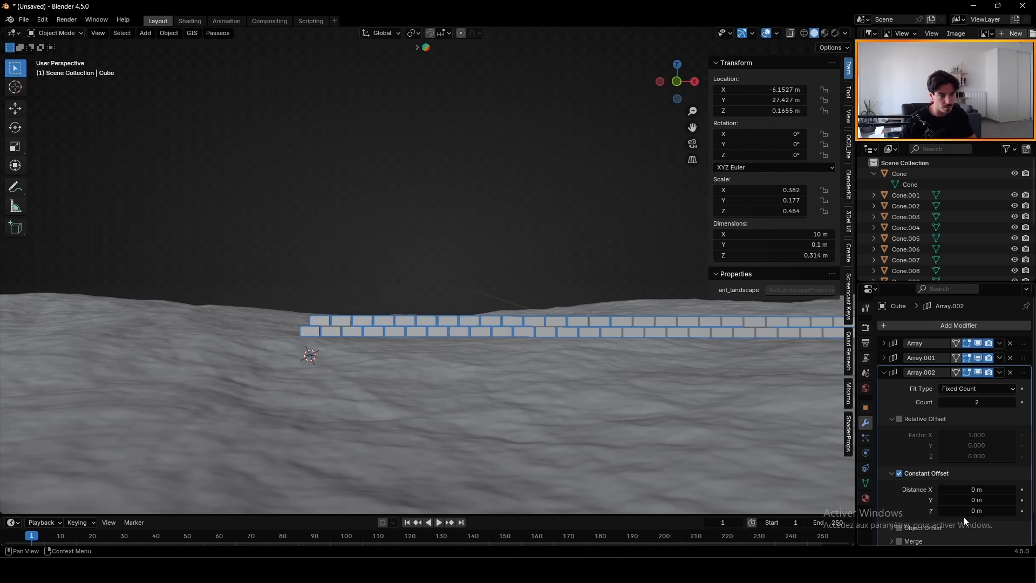
drag(964, 511, 1009, 512)
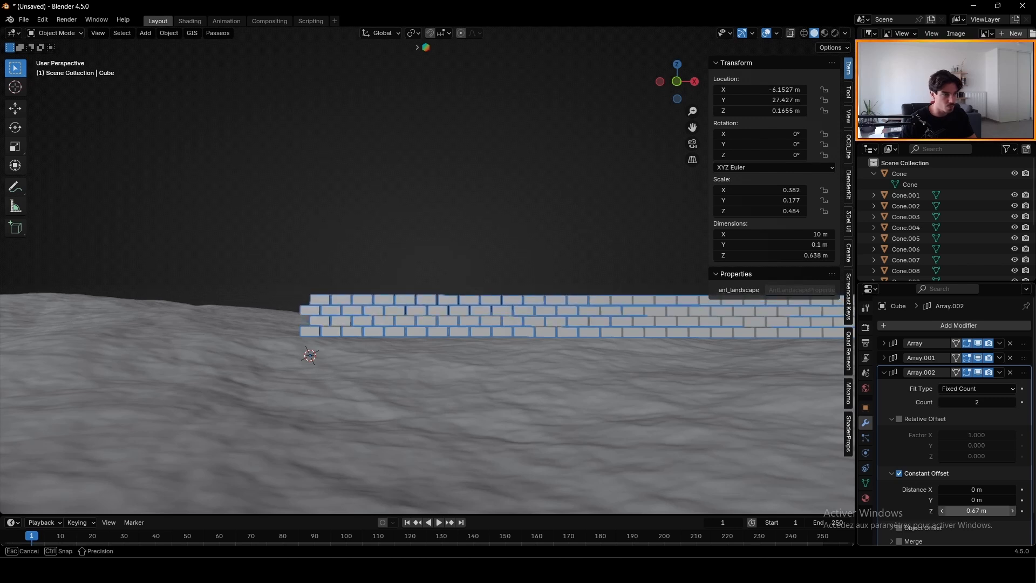
Step: Raise the third array's count to 7 to stack more pairs of brick rows
scroll(232, 300, up, 3)
click(1013, 403)
click(1013, 403)
click(1013, 403)
click(1013, 403)
scroll(357, 332, down, 5)
middle_drag(501, 360, 502, 354)
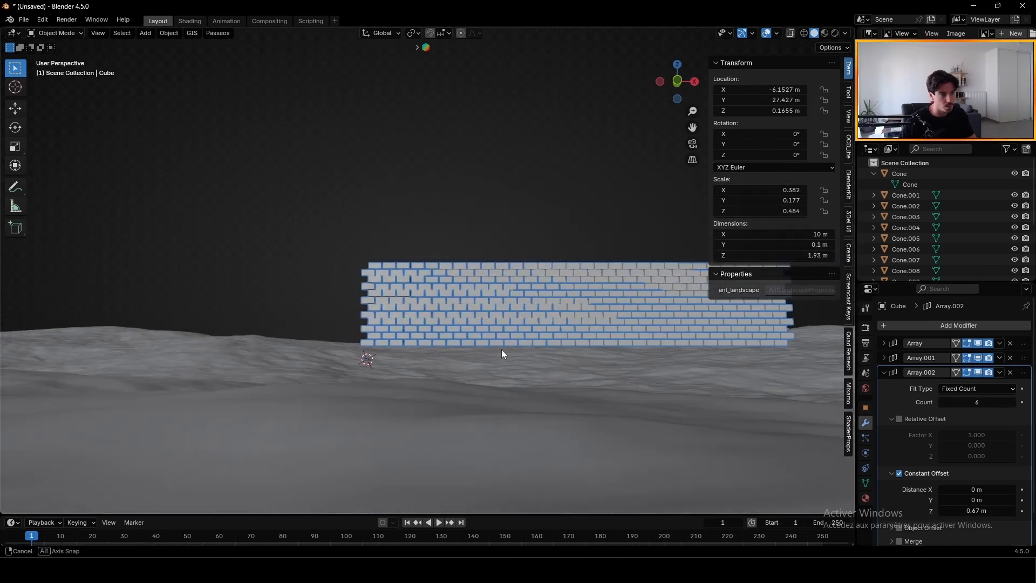
click(1013, 403)
Step: Lower the brick wall along Z into the terrain, to a Z location of about -0.18 m
middle_drag(306, 291, 537, 345)
key(g)
key(z)
click(483, 341)
scroll(548, 366, down, 3)
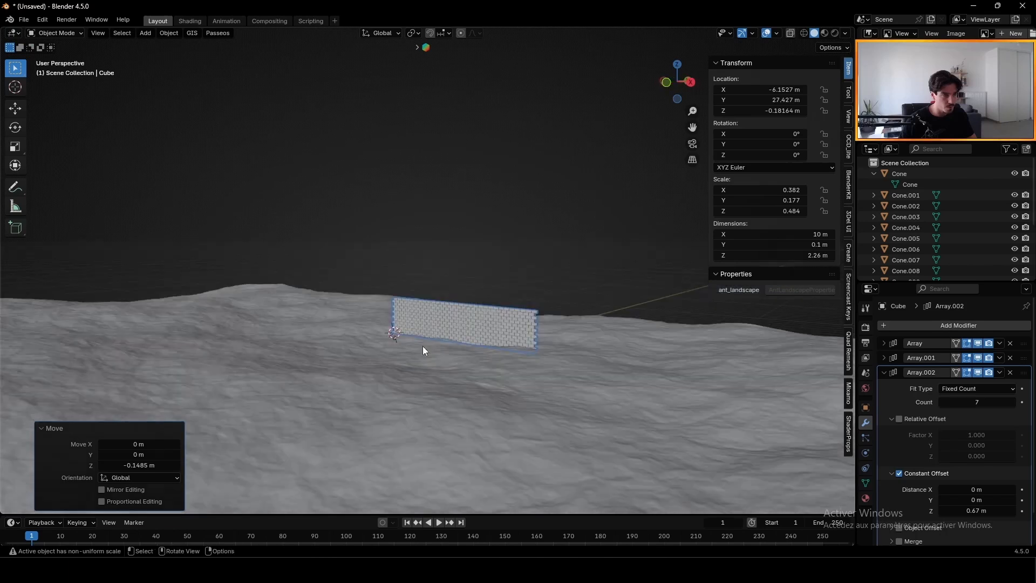
Step: Lengthen the wall by setting the first array's count to 80
shift+middle_drag(423, 345, 531, 286)
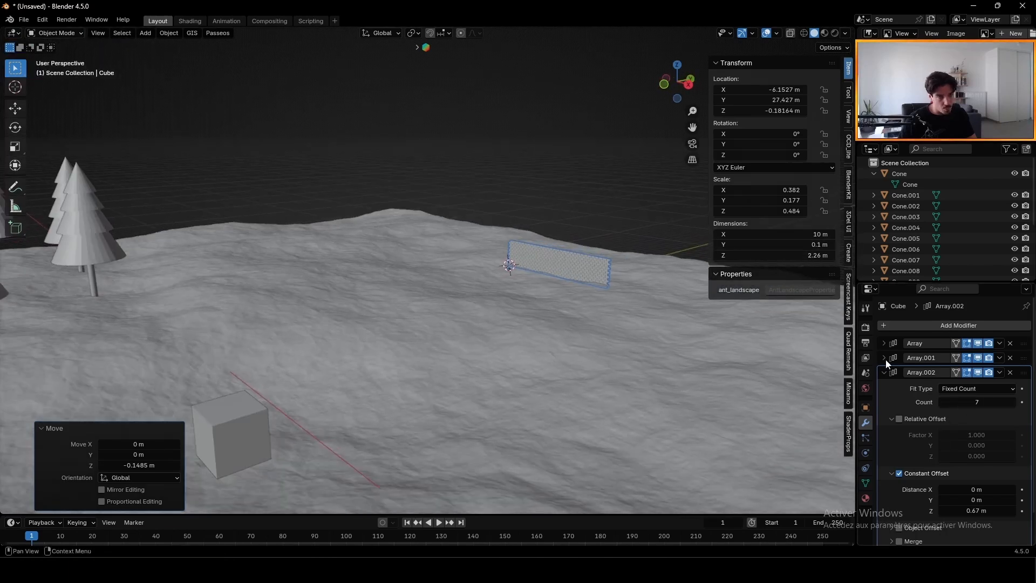
click(884, 358)
click(883, 343)
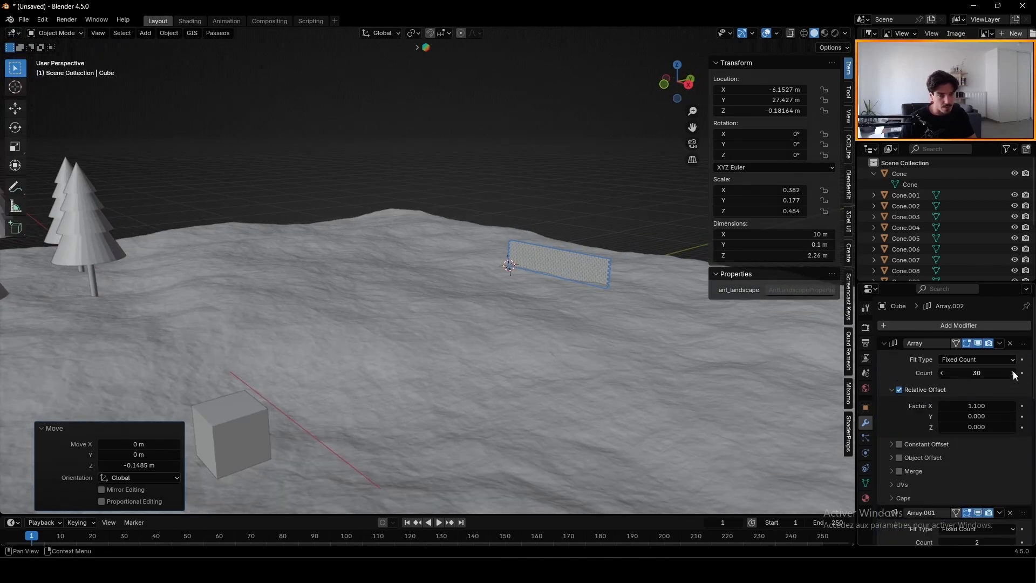
drag(1013, 372, 984, 373)
click(974, 373)
text(80)
key(Return)
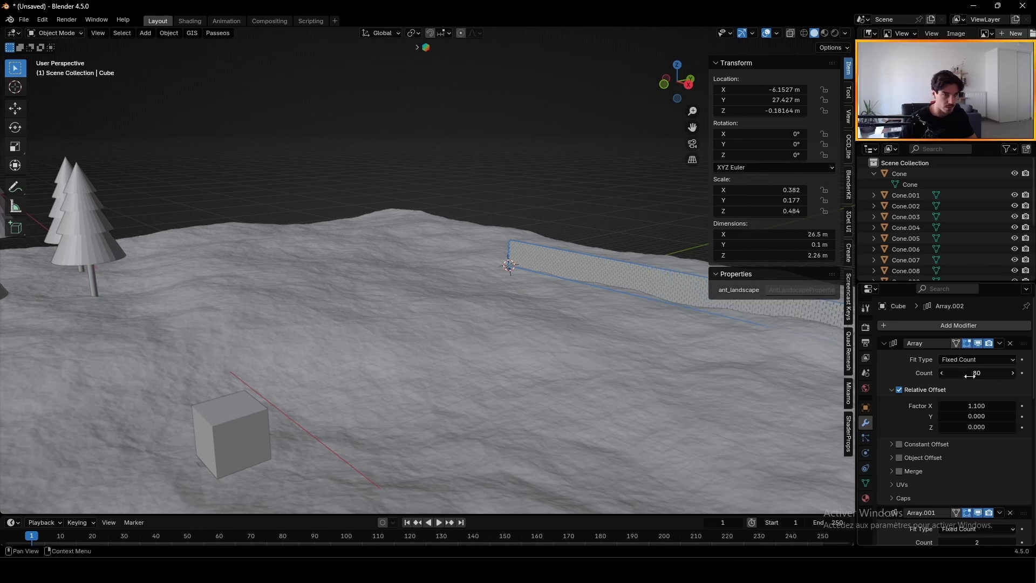
Step: Set the third array's count to 10 to make the brick wall taller
scroll(569, 306, down, 5)
scroll(569, 307, up, 2)
scroll(951, 430, down, 5)
scroll(953, 431, down, 6)
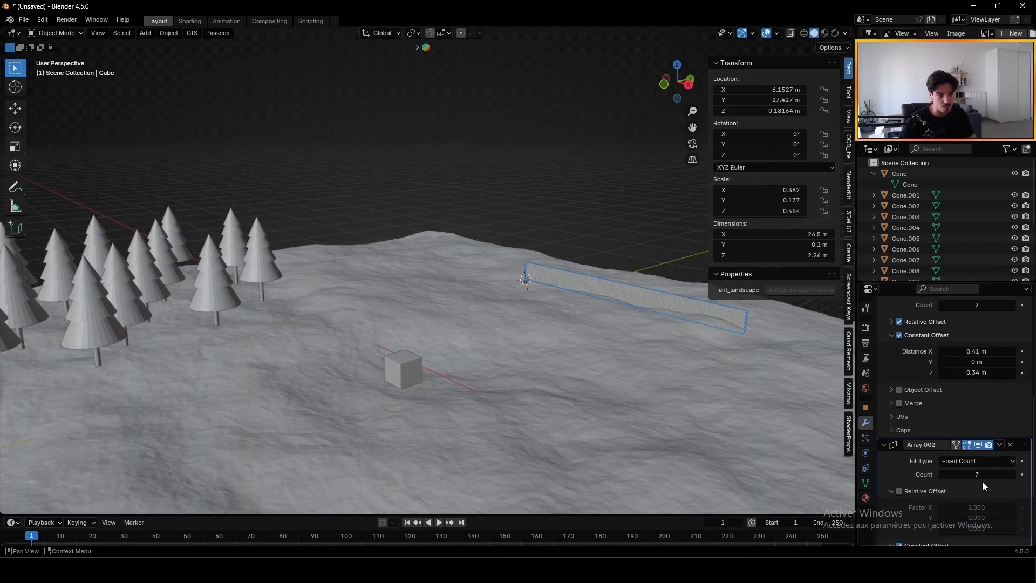
drag(978, 475, 977, 475)
click(978, 476)
text(1)
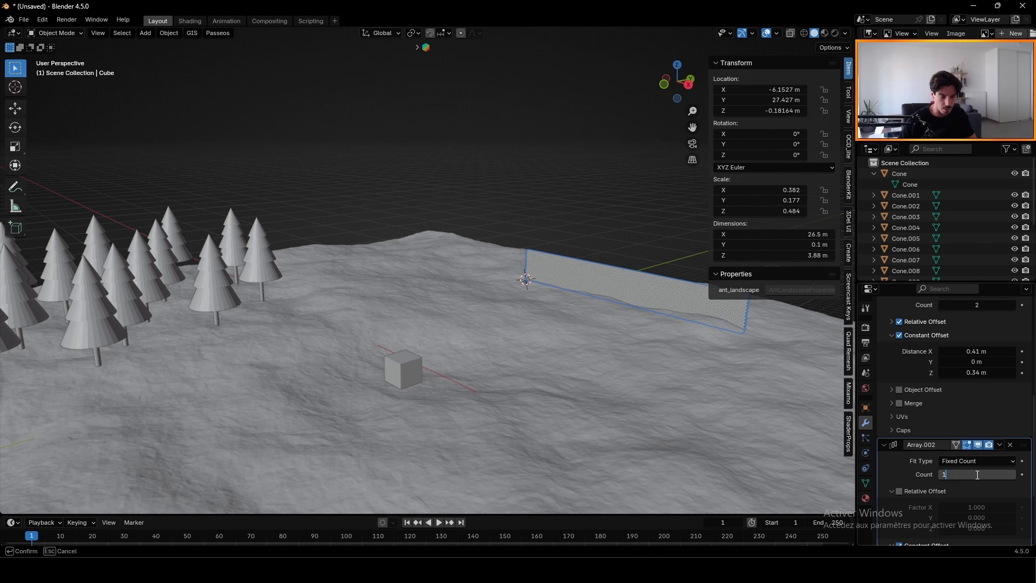
text(0)
key(Return)
Step: Inspect the brick wall up close from the front, examining the gaps between the bricks
middle_drag(600, 399, 592, 206)
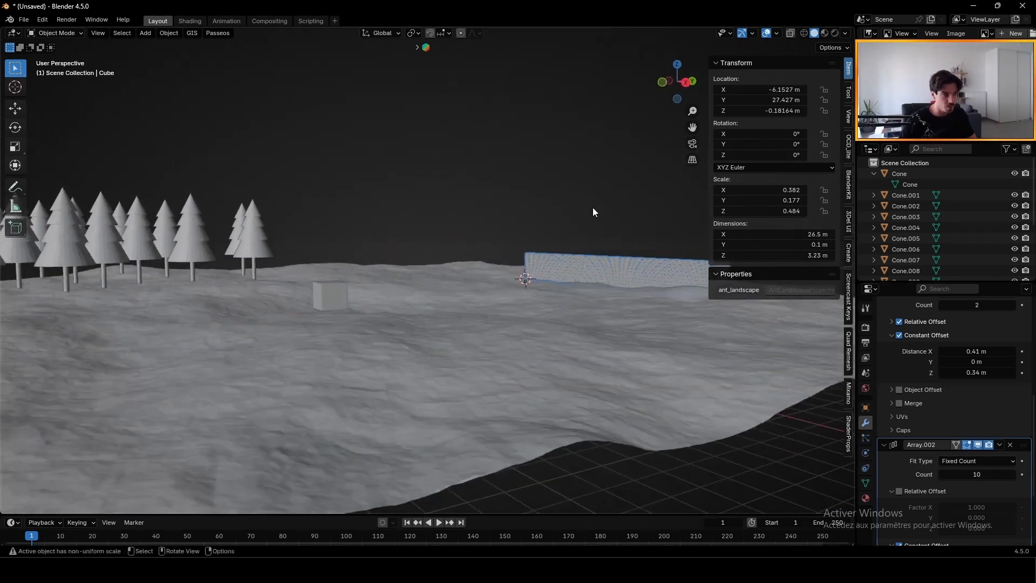
click(593, 208)
middle_drag(529, 291, 607, 292)
scroll(594, 288, up, 4)
shift+middle_drag(594, 286, 410, 282)
scroll(484, 279, up, 10)
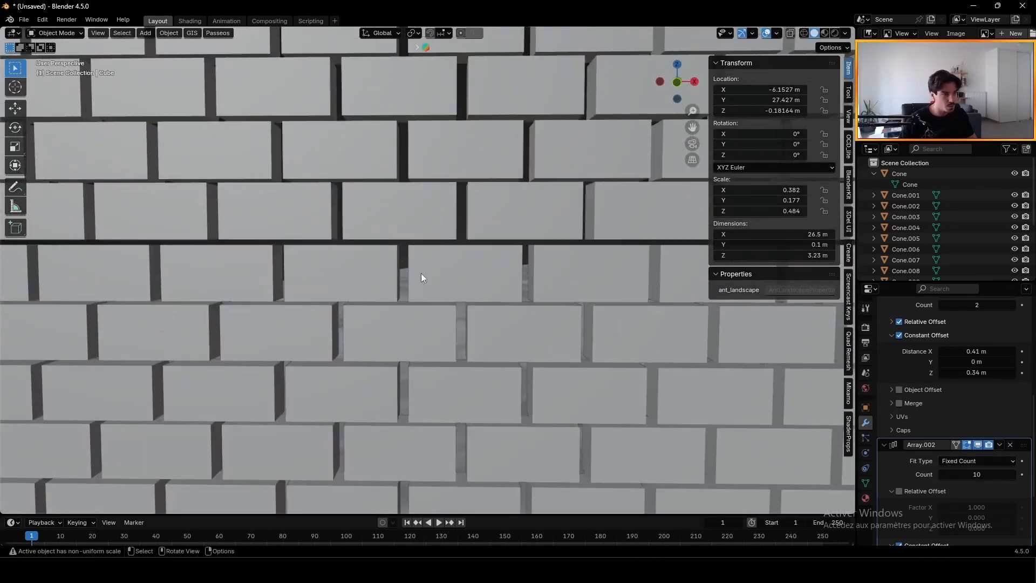
scroll(413, 269, down, 4)
scroll(465, 264, up, 3)
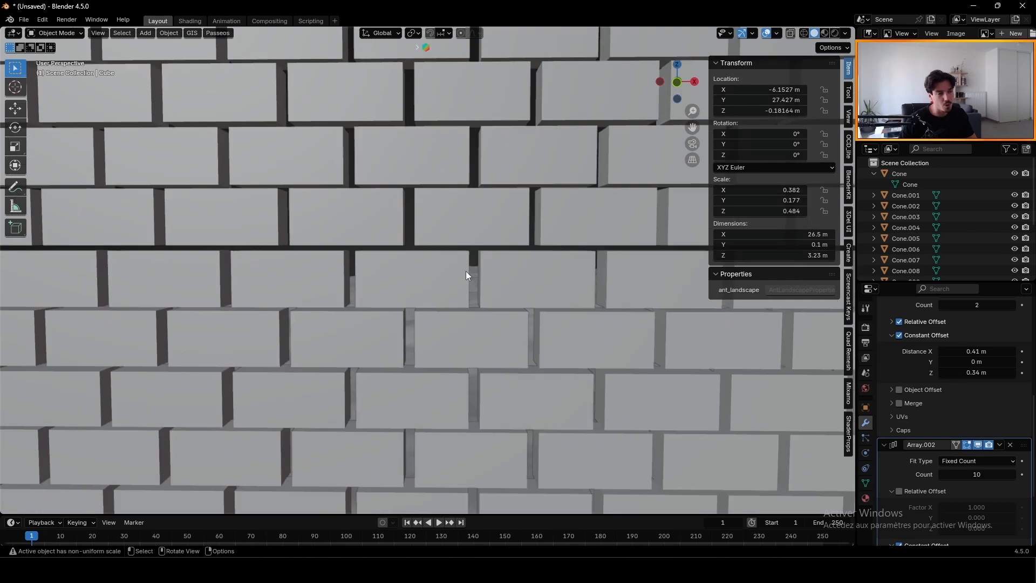
scroll(433, 333, down, 4)
middle_drag(500, 312, 346, 324)
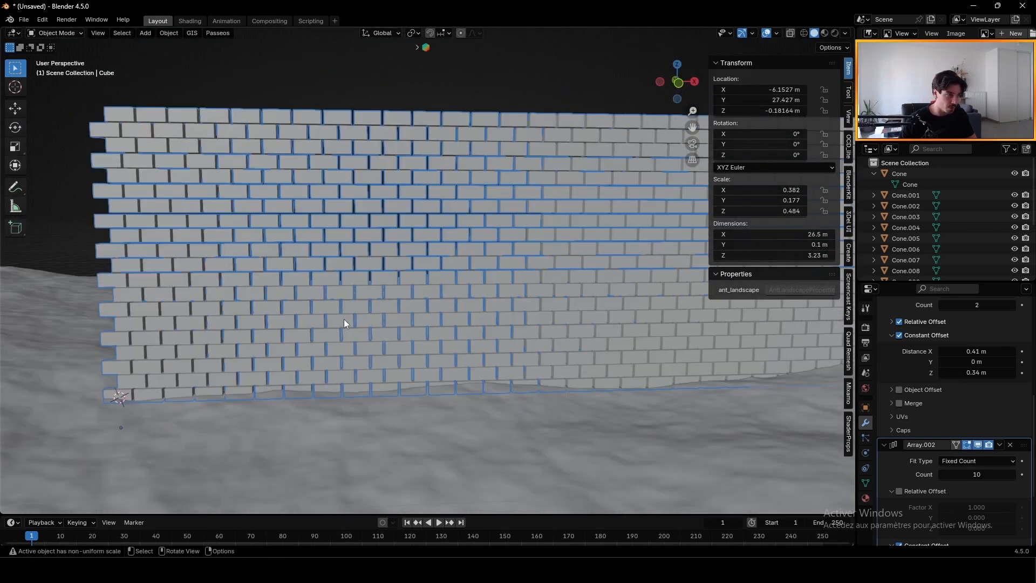
Step: Add a plane at the brick wall and rotate it 90° about X so it stands upright
key(shift+a)
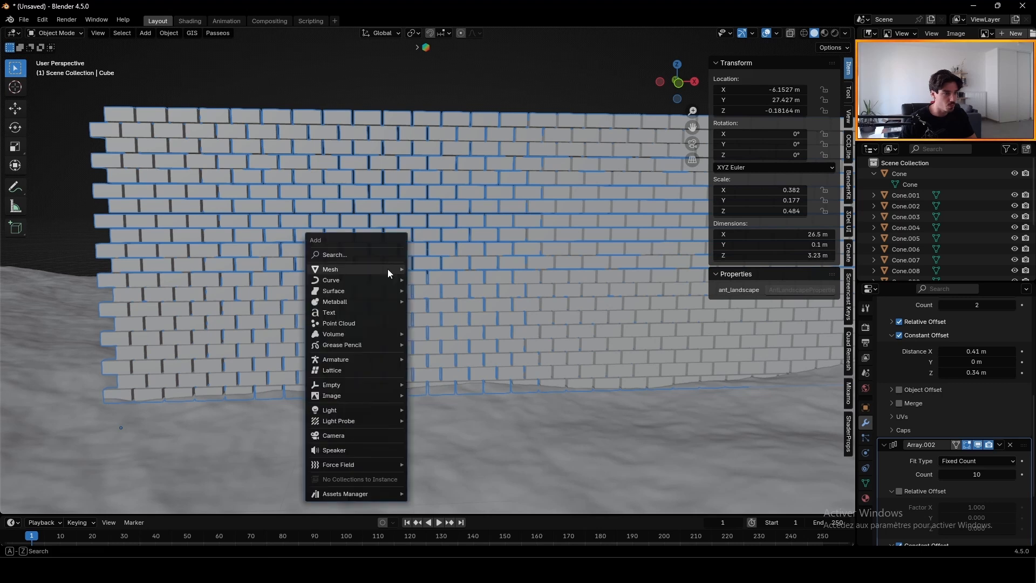
click(443, 269)
text(rx90)
key(Return)
scroll(484, 264, down, 3)
middle_drag(483, 264, 680, 116)
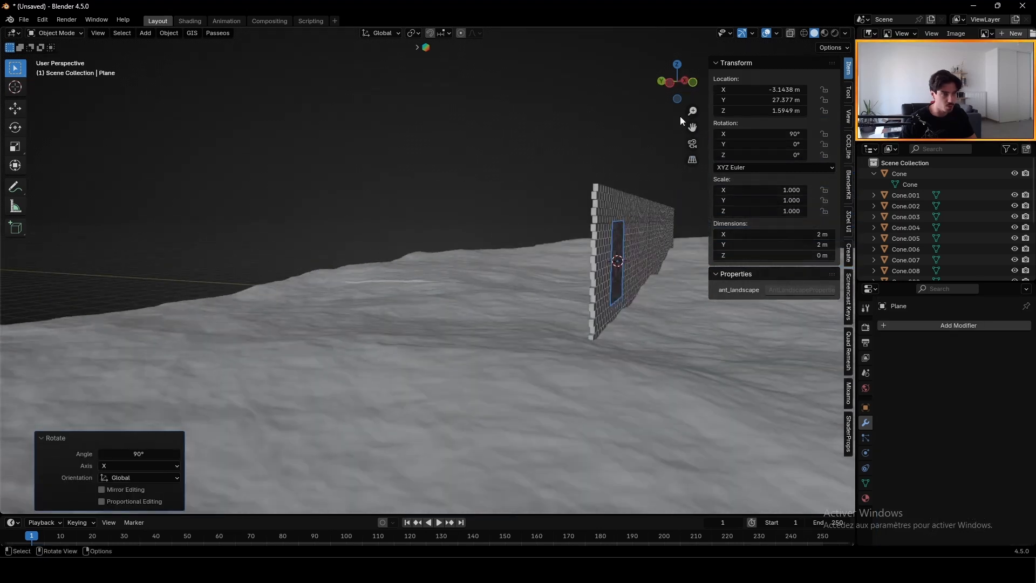
Step: Working from the front view, edit the plane's mesh and move its left edge about -4.22 m along X toward the wall's end
click(669, 84)
scroll(596, 235, up, 5)
drag(549, 340, 531, 341)
scroll(537, 334, up, 3)
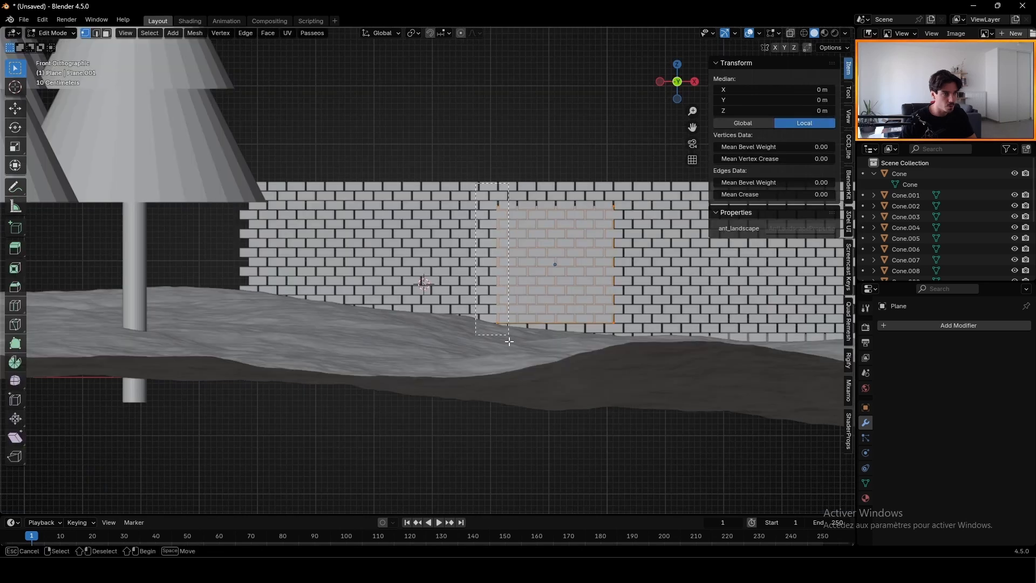
key(g)
key(x)
click(592, 292)
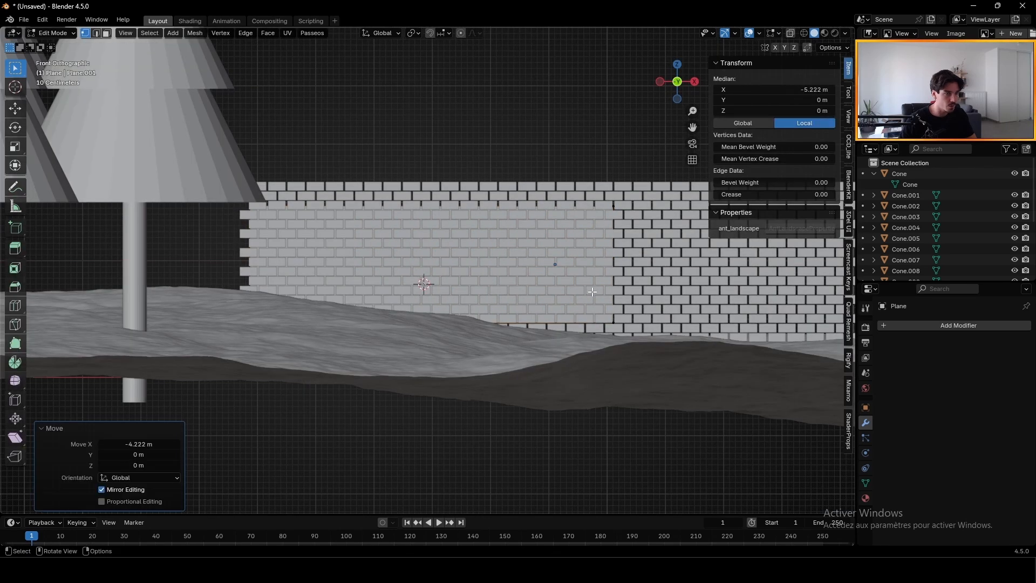
Step: Move the plane's right edge about 19.95 m along X to reach the wall's far end
drag(503, 352, 676, 164)
key(g)
key(x)
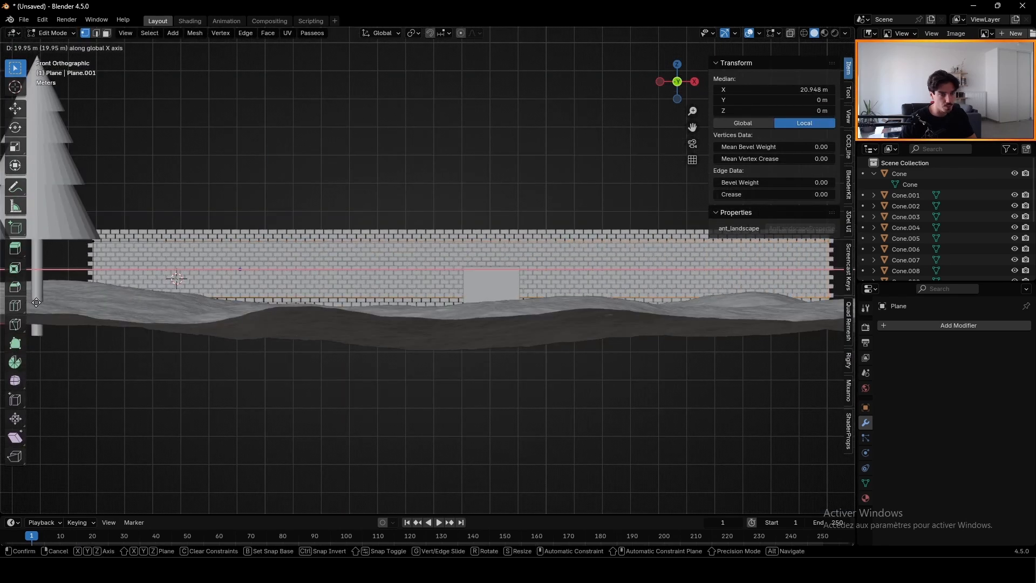
click(36, 303)
Step: Extend the plane's horizontal edges along Z to a height of about 2.98 m and leave mesh editing
click(97, 33)
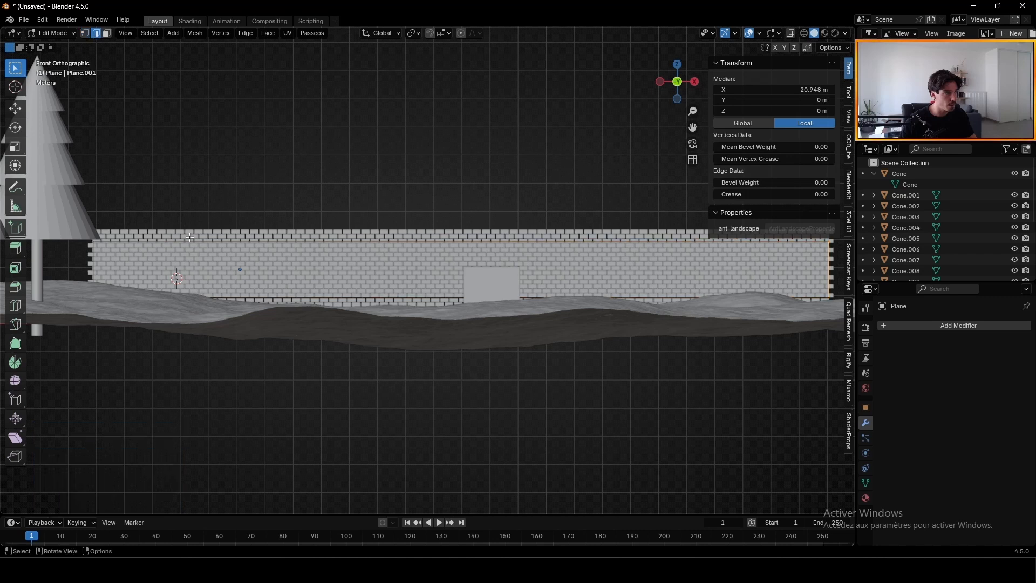
click(189, 233)
key(g)
key(z)
click(265, 238)
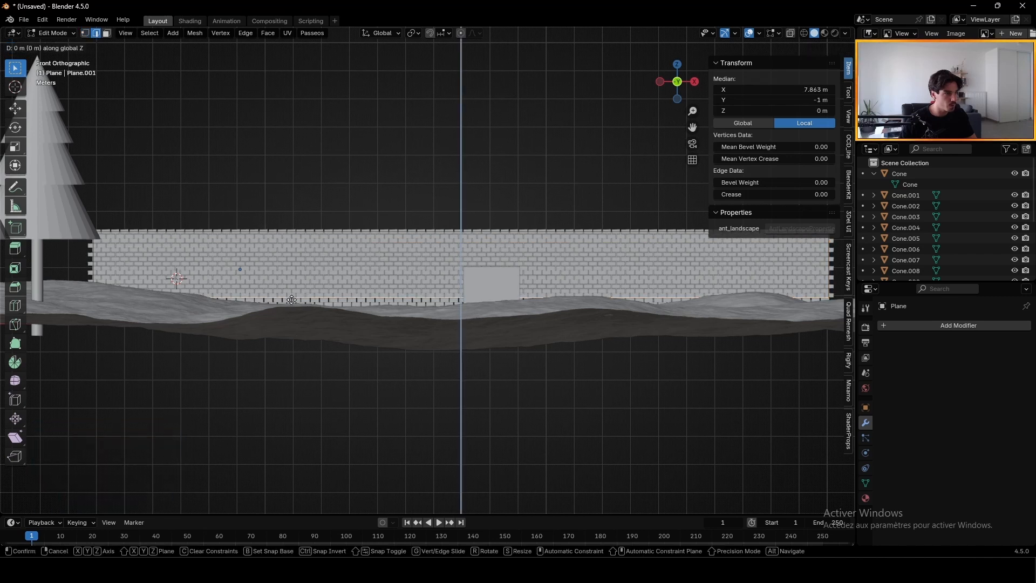
key(Tab)
Step: Shift the backing plane along Y into the thickness of the brick wall
scroll(424, 258, up, 8)
middle_drag(427, 261, 599, 267)
click(363, 283)
key(g)
key(y)
click(376, 281)
Step: Select the backing plane and the brick wall in turn to check how the plane closes the gaps between bricks
click(300, 99)
scroll(410, 274, down, 6)
scroll(334, 179, up, 10)
click(473, 195)
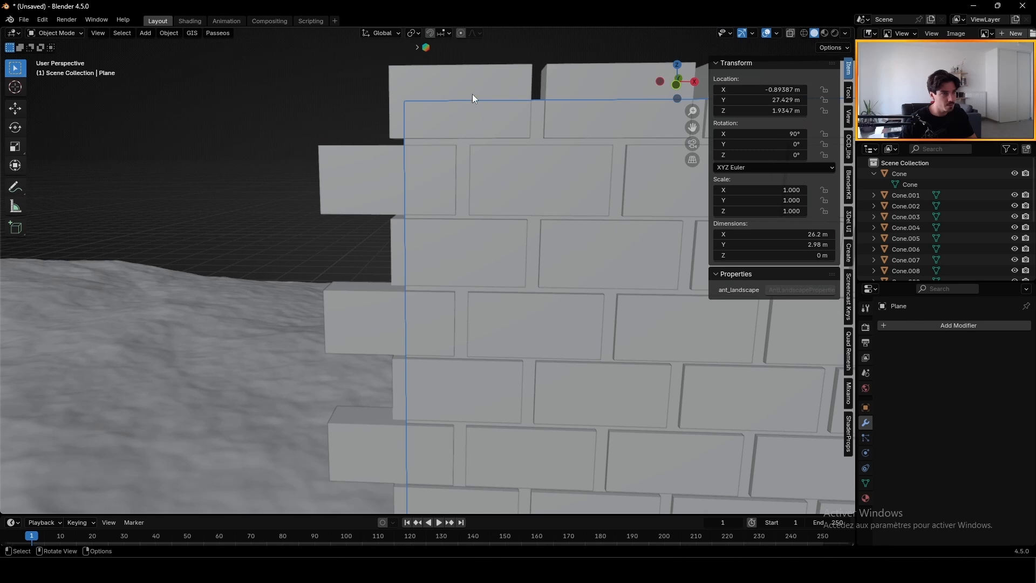
click(489, 95)
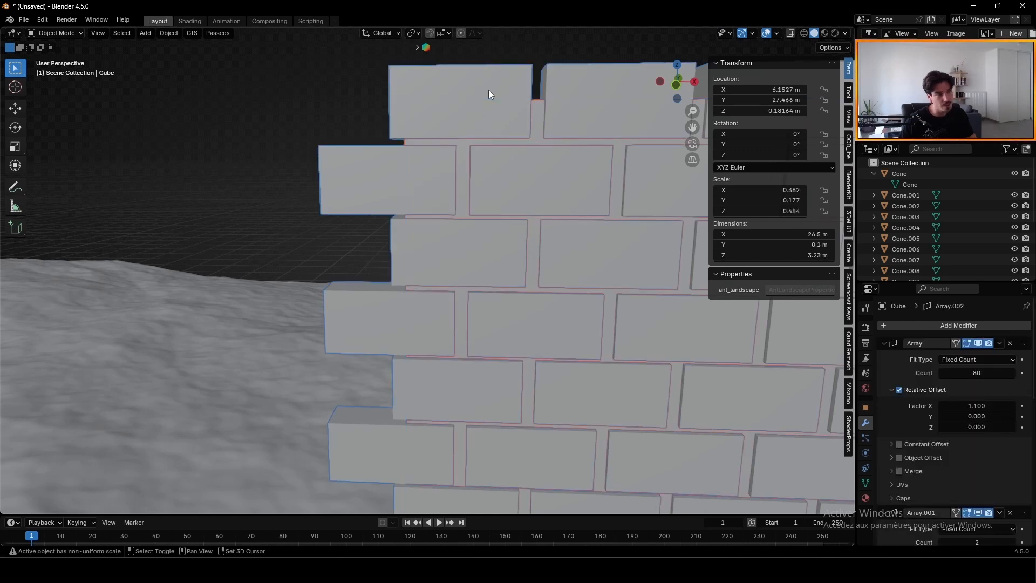
alt+click(488, 198)
click(488, 198)
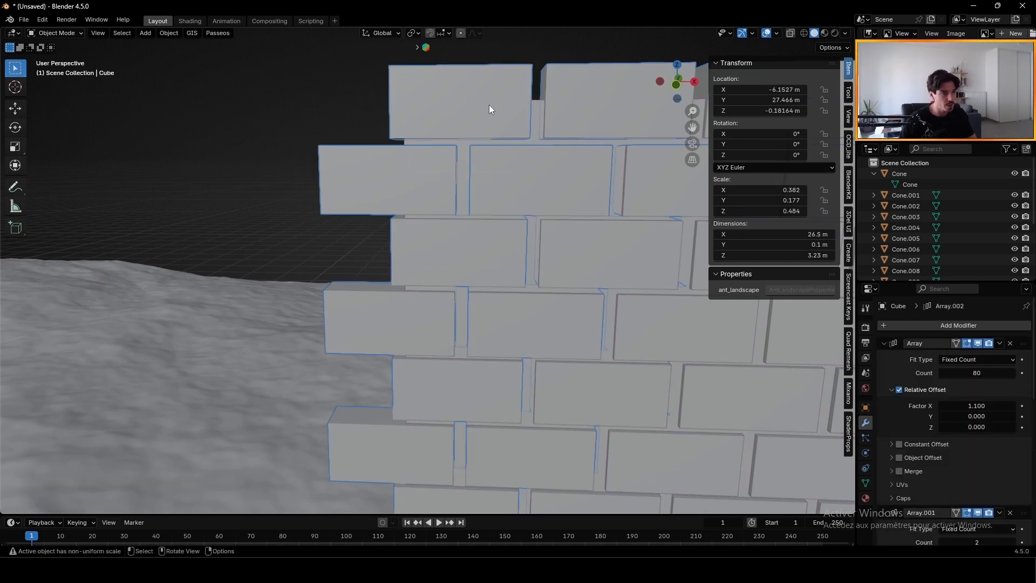
scroll(490, 107, down, 10)
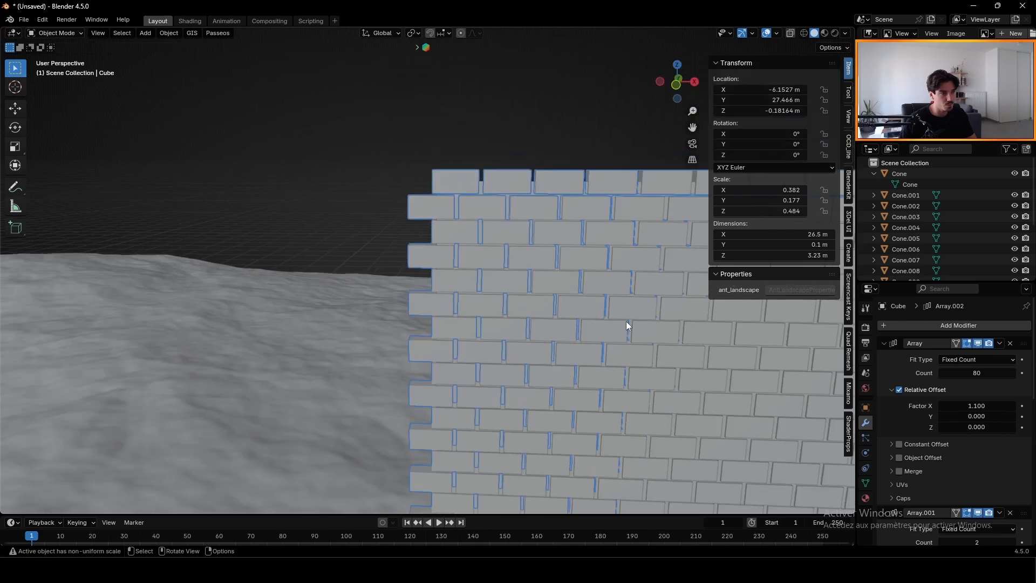
scroll(627, 325, down, 5)
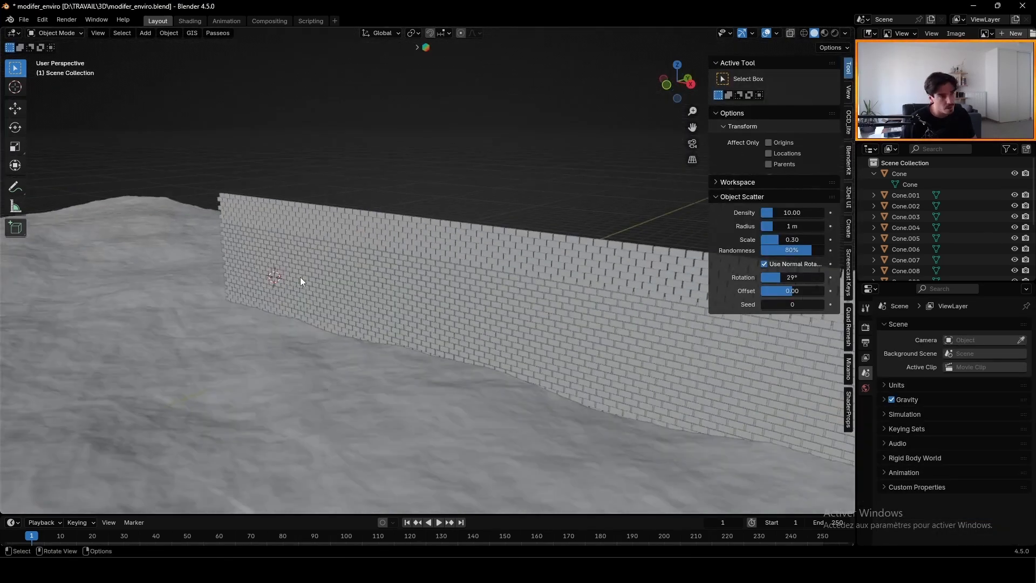
Step: Duplicate the brick wall in top view and place the copy at about X -30.94 m, Y 30.02 m
middle_drag(300, 280, 422, 297)
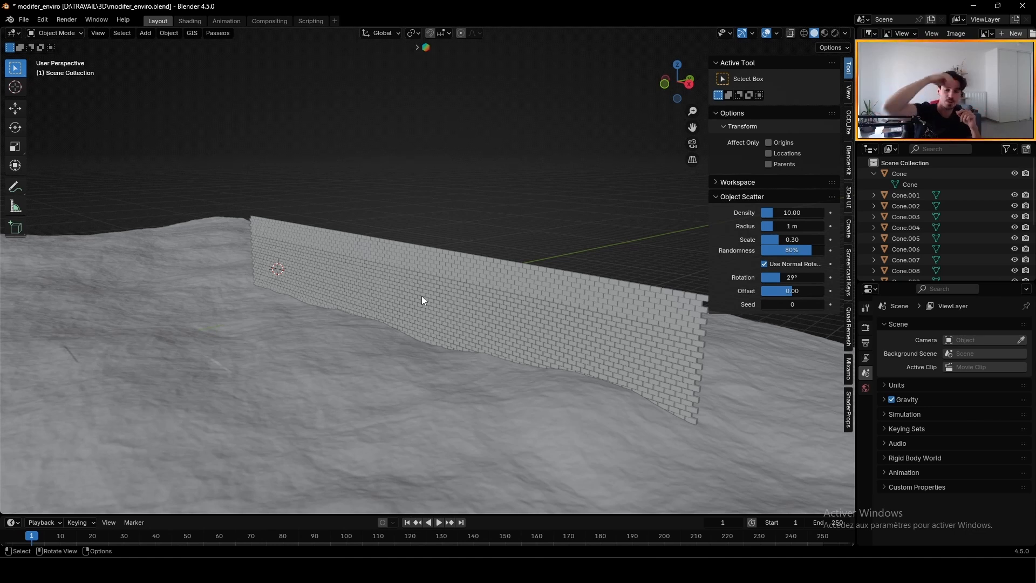
middle_drag(458, 260, 485, 303)
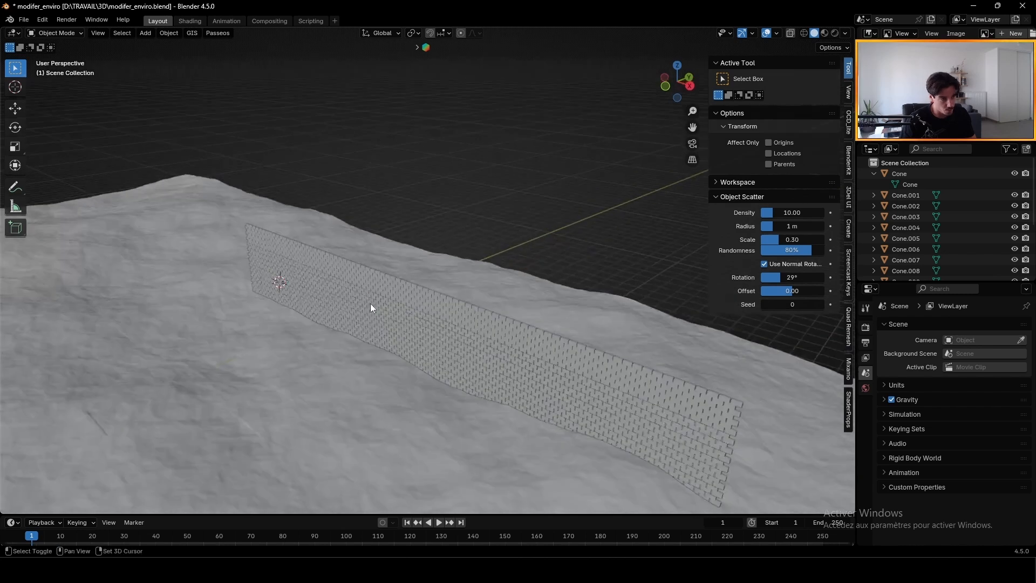
shift+middle_drag(370, 304, 507, 325)
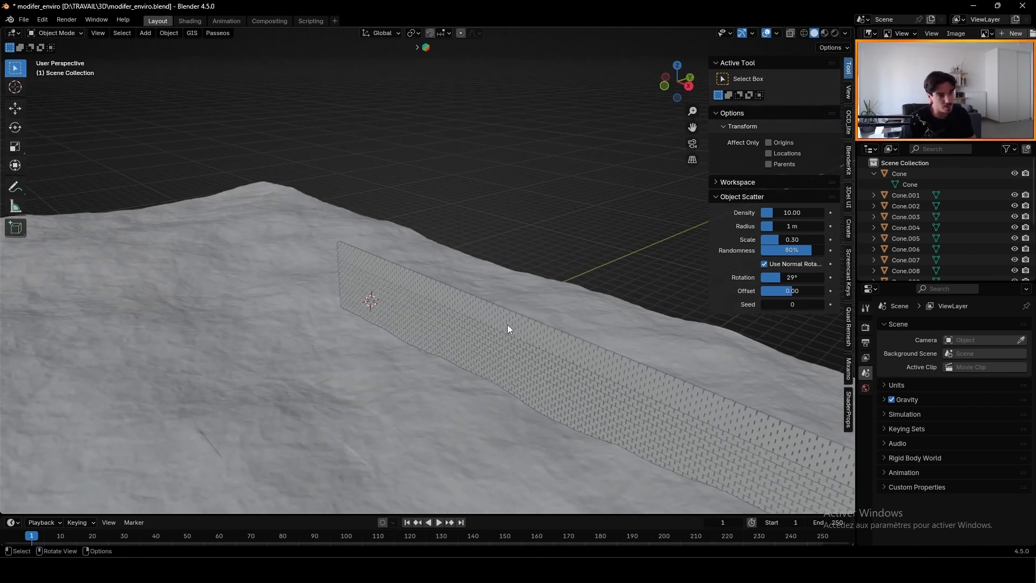
middle_drag(538, 359, 502, 348)
click(540, 309)
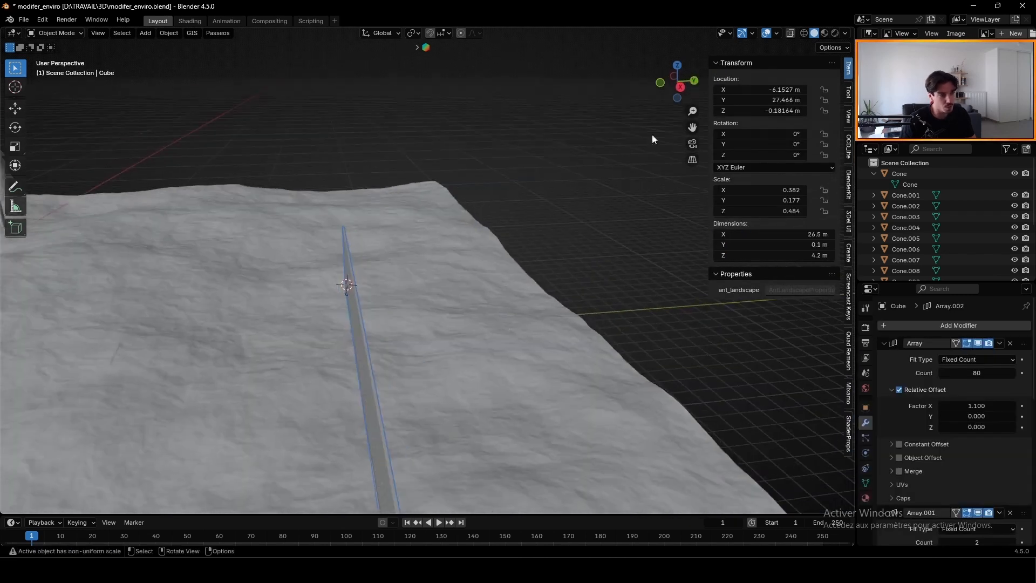
click(678, 67)
key(shift+d)
click(103, 307)
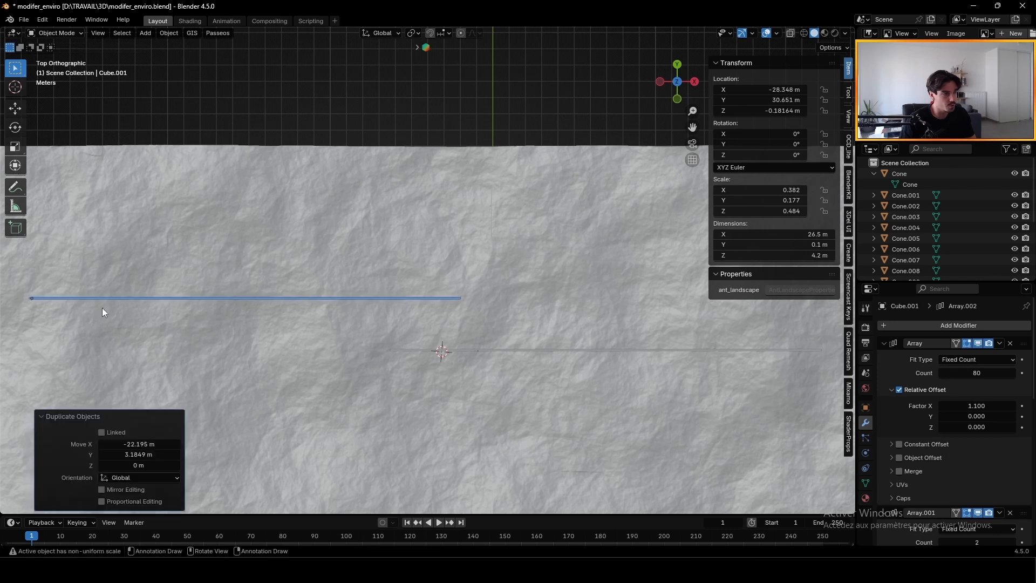
shift+middle_drag(103, 307, 534, 326)
key(g)
click(492, 337)
Step: Collapse the copied wall's three Array modifiers and add a Simple Deform modifier after them
click(884, 343)
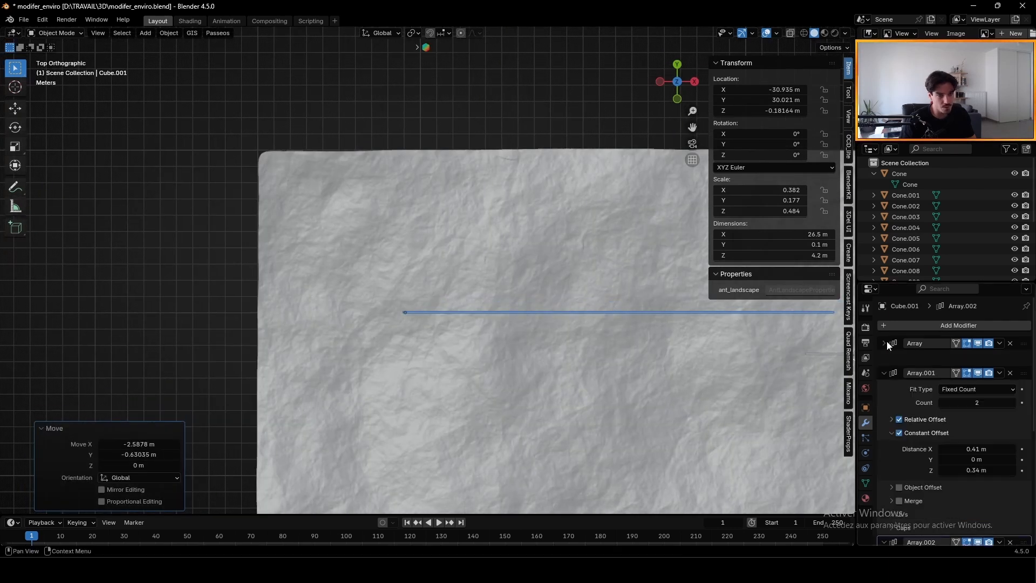
click(885, 358)
click(884, 373)
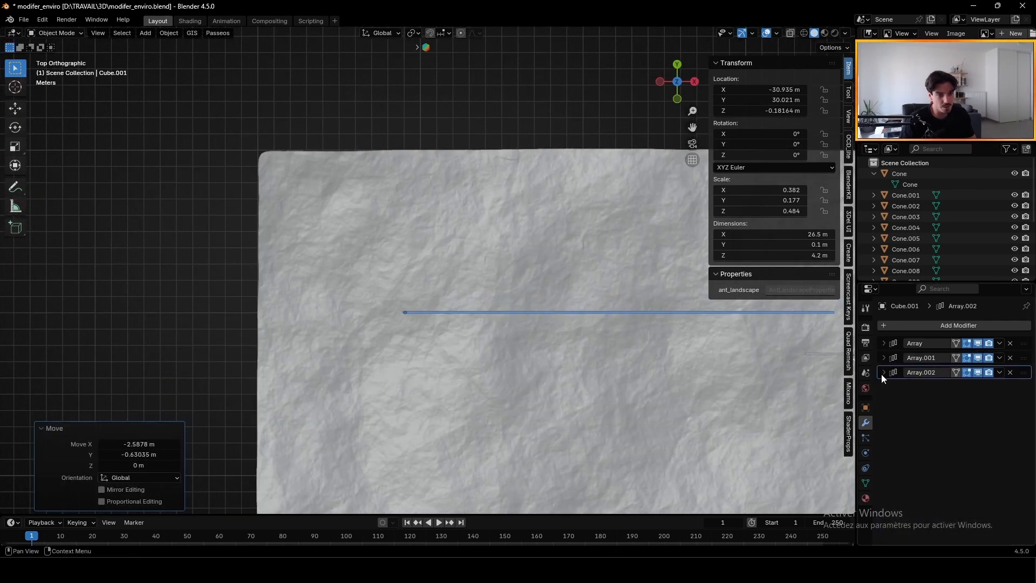
click(952, 324)
mouse_move(950, 326)
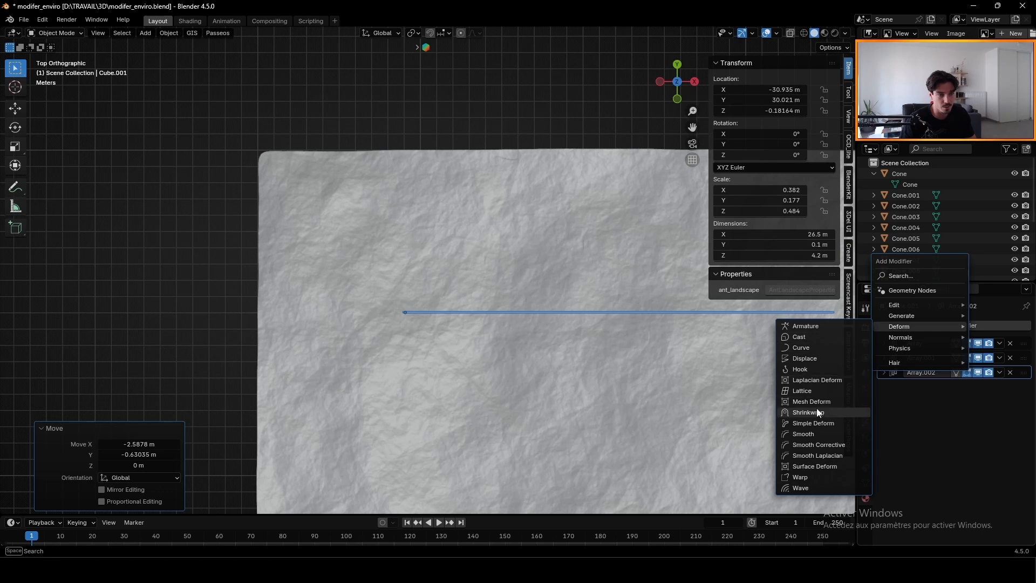
click(814, 423)
Step: Try the Simple Deform twist on the copied wall with an angle of 4°
middle_drag(509, 358, 458, 314)
scroll(465, 315, up, 3)
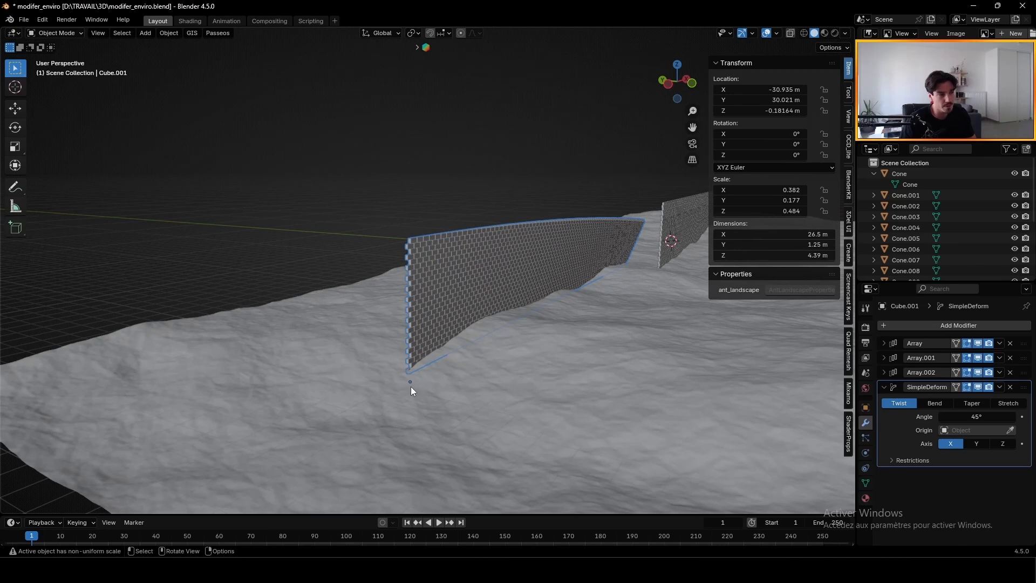
middle_drag(523, 340, 486, 336)
middle_drag(542, 361, 529, 371)
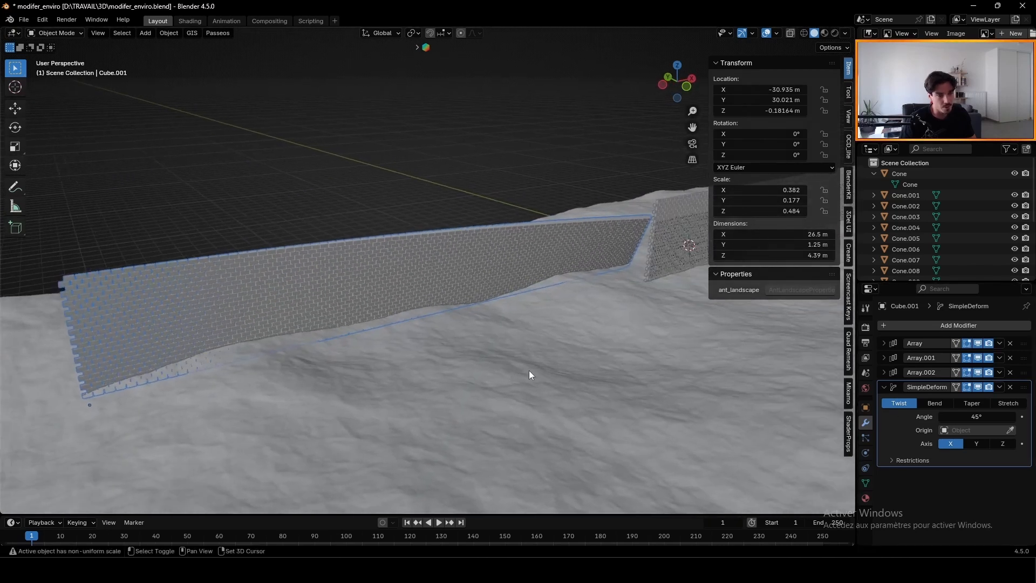
drag(993, 416, 962, 417)
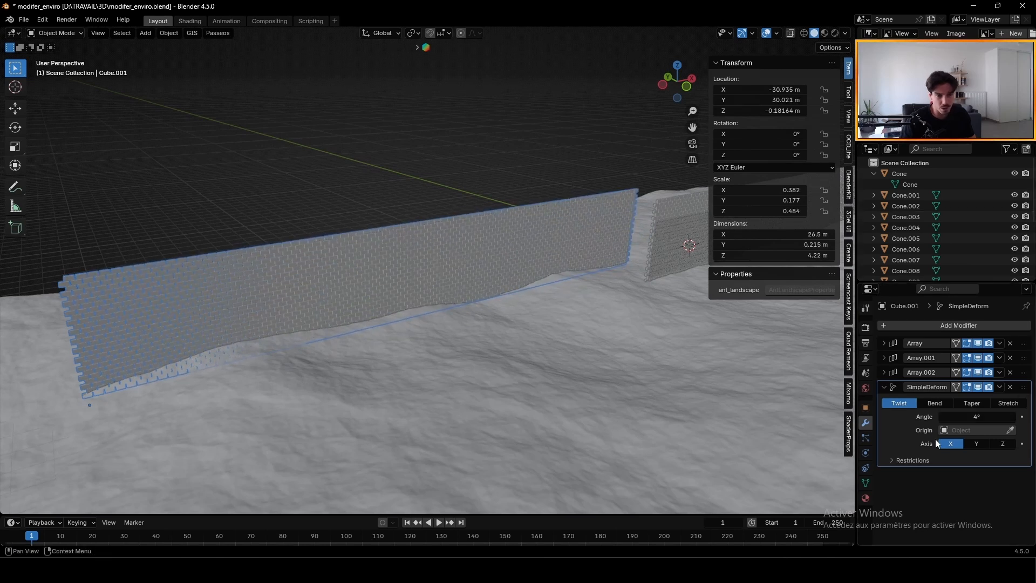
Step: Switch the Simple Deform modifier to Bend and set its angle to about -29.3°
click(934, 403)
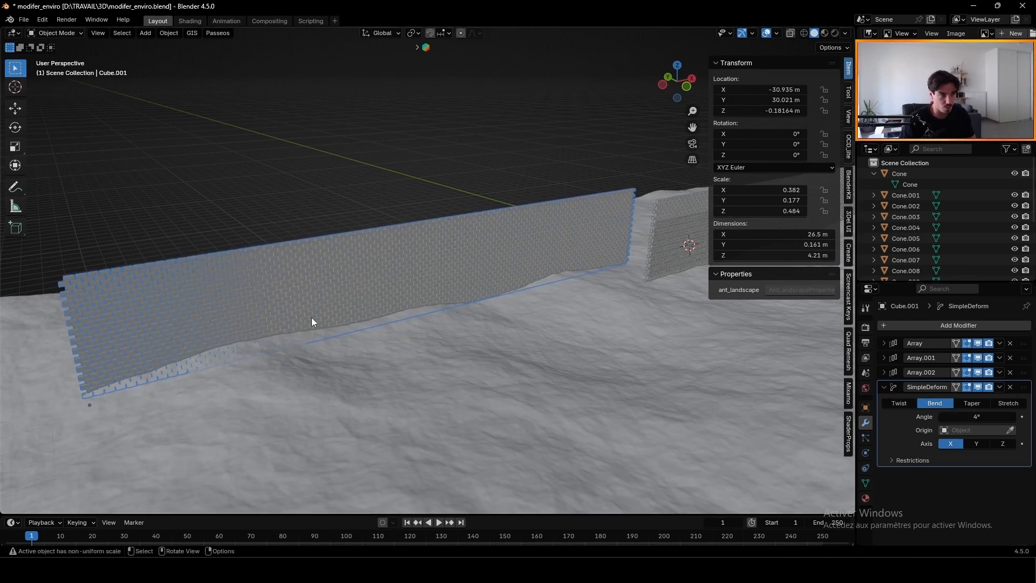
middle_drag(312, 319, 443, 313)
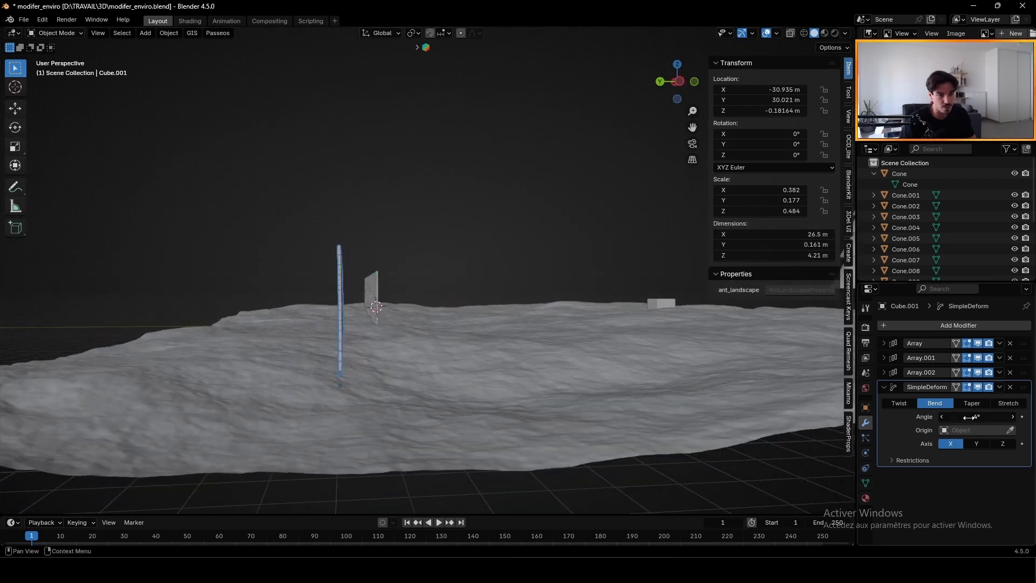
drag(958, 417, 1007, 417)
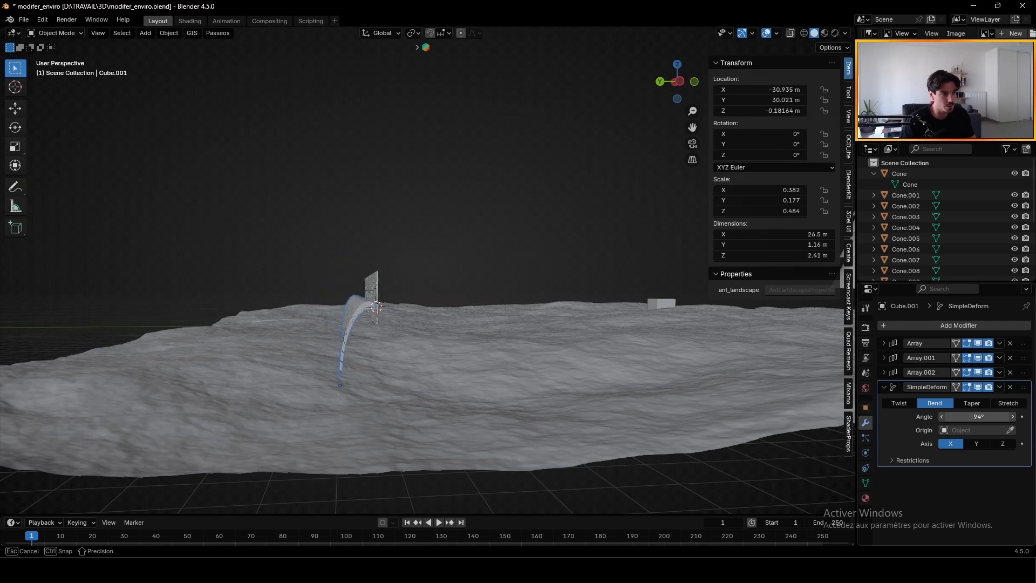
drag(978, 417, 999, 417)
Step: Set the bend axis to Z and the angle to 360° to curl the copied wall into a closed ring
middle_drag(783, 365, 528, 244)
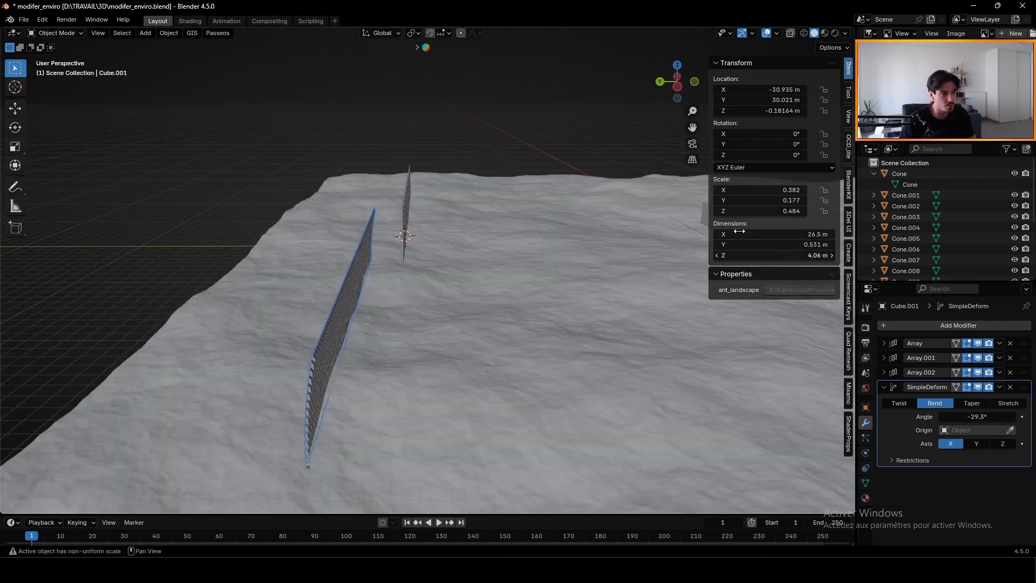
click(1003, 443)
middle_drag(564, 360, 464, 372)
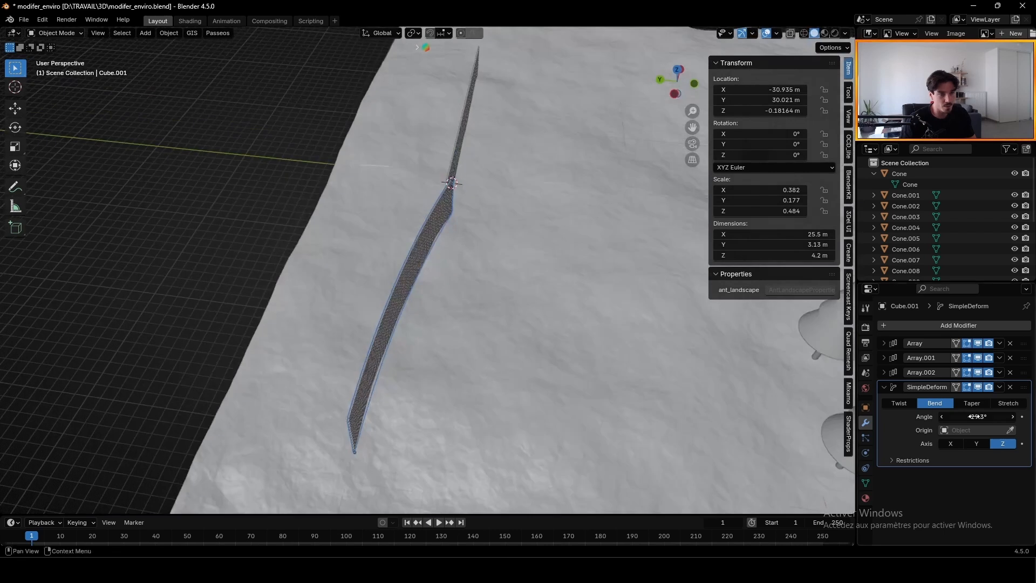
drag(977, 417, 1029, 416)
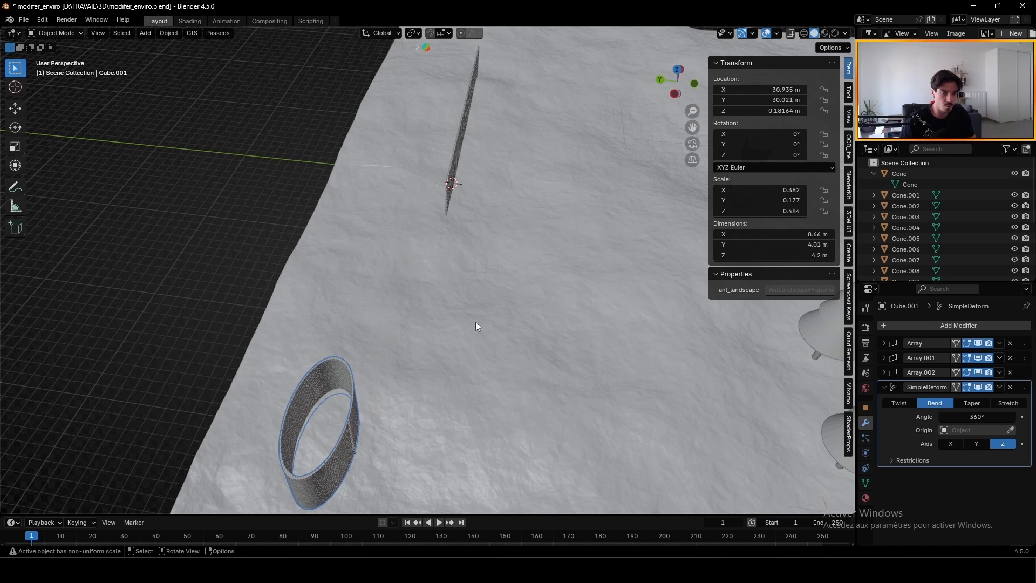
Step: Re-enter 360° as the Simple Deform bend angle and examine the curled wall ring up close
middle_drag(477, 323, 456, 324)
shift+middle_drag(456, 324, 534, 303)
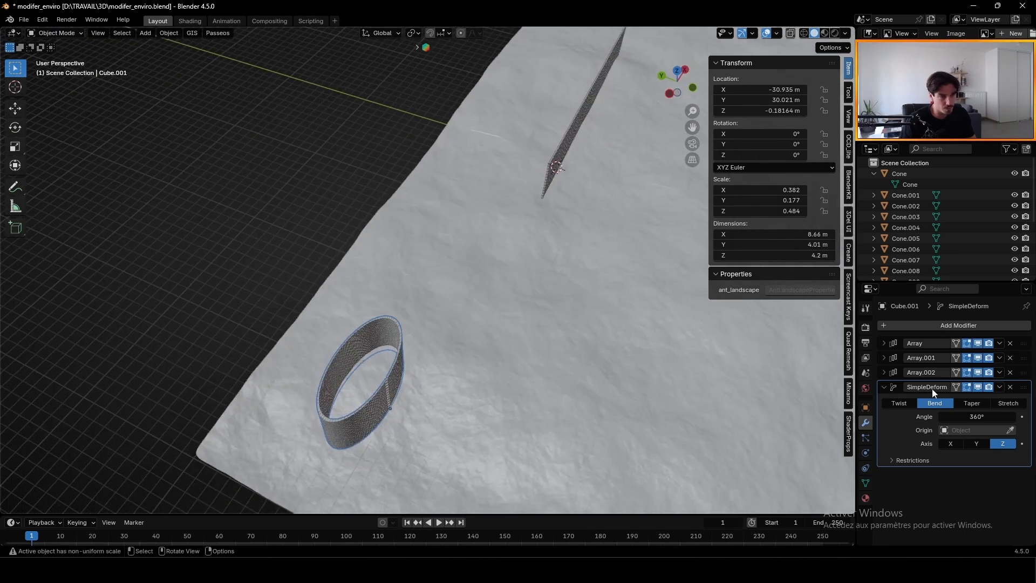
click(980, 420)
text(3)
text(60)
key(Return)
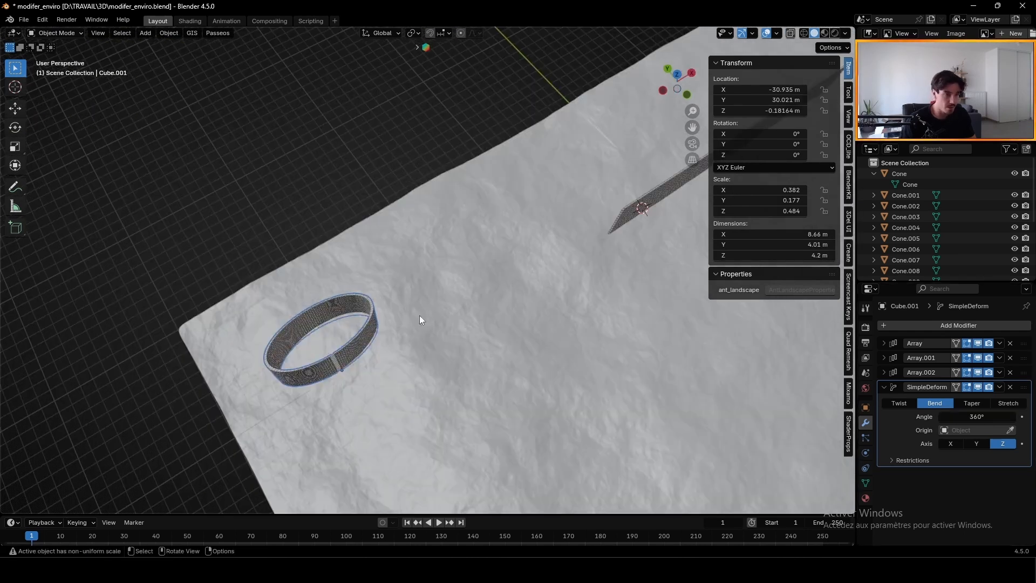
shift+middle_drag(334, 348, 484, 352)
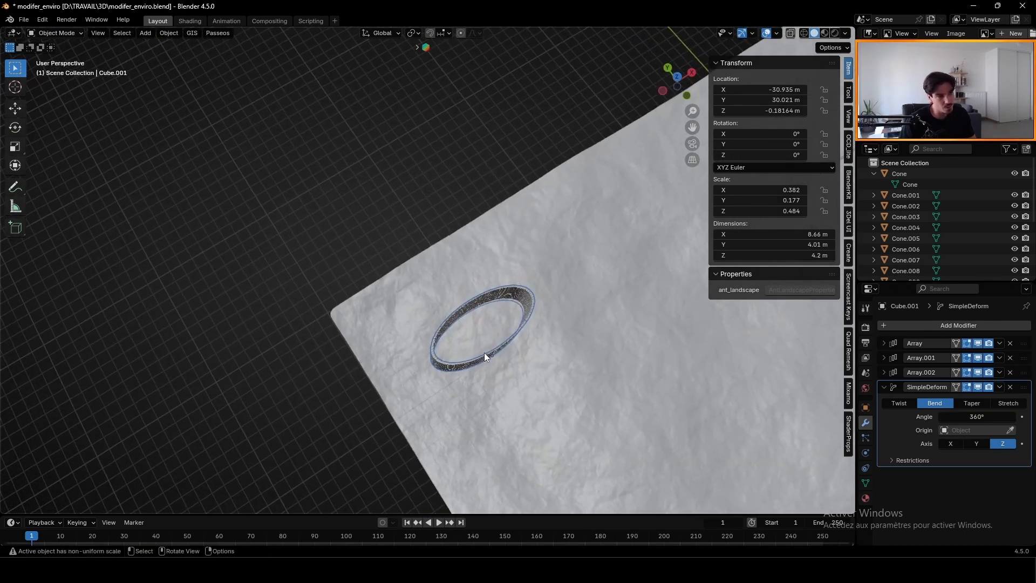
scroll(485, 352, up, 3)
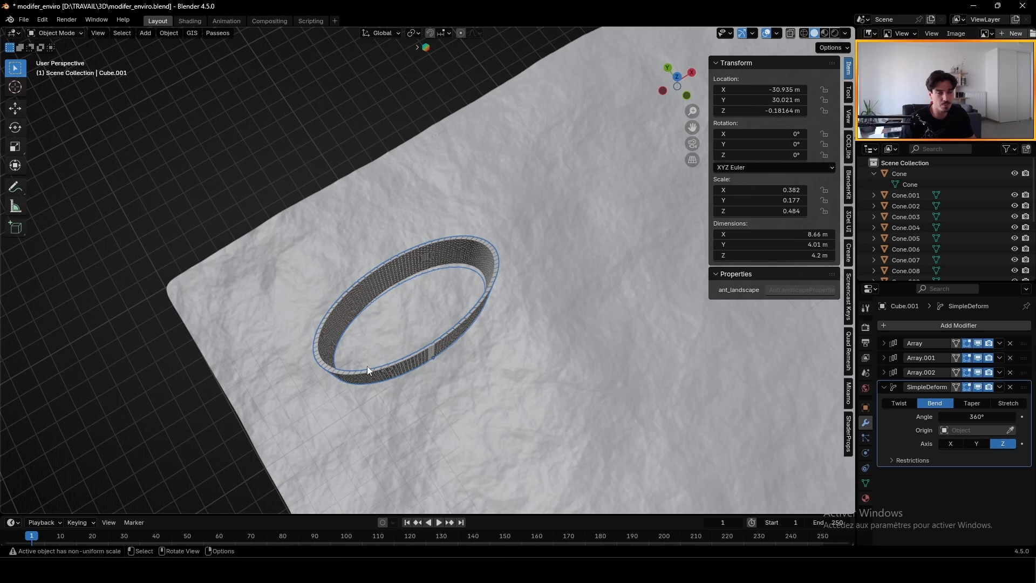
Step: Examine the ring's object transform and shape from several angles, and save the file
click(865, 409)
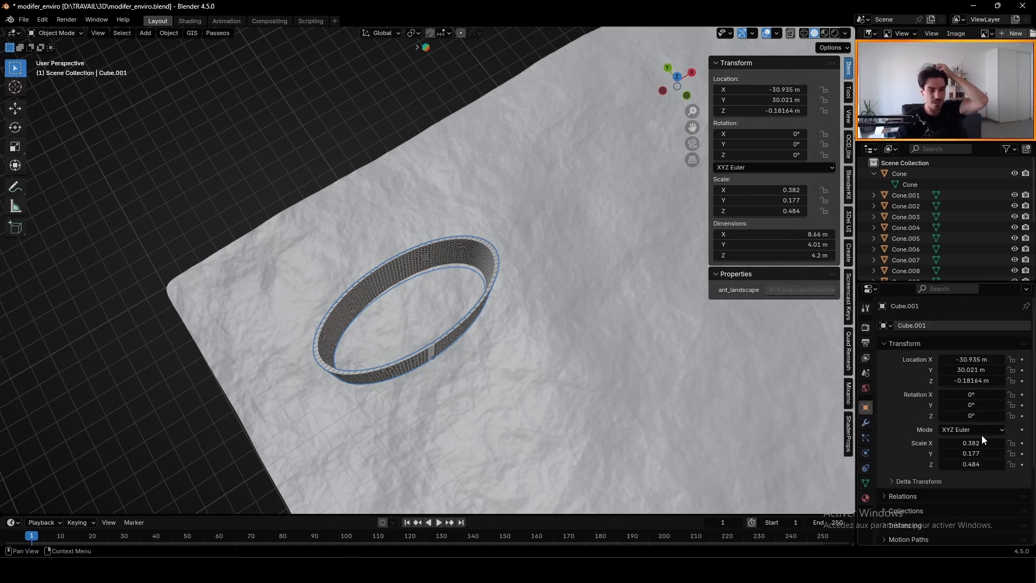
middle_drag(598, 316, 513, 191)
key(ctrl+s)
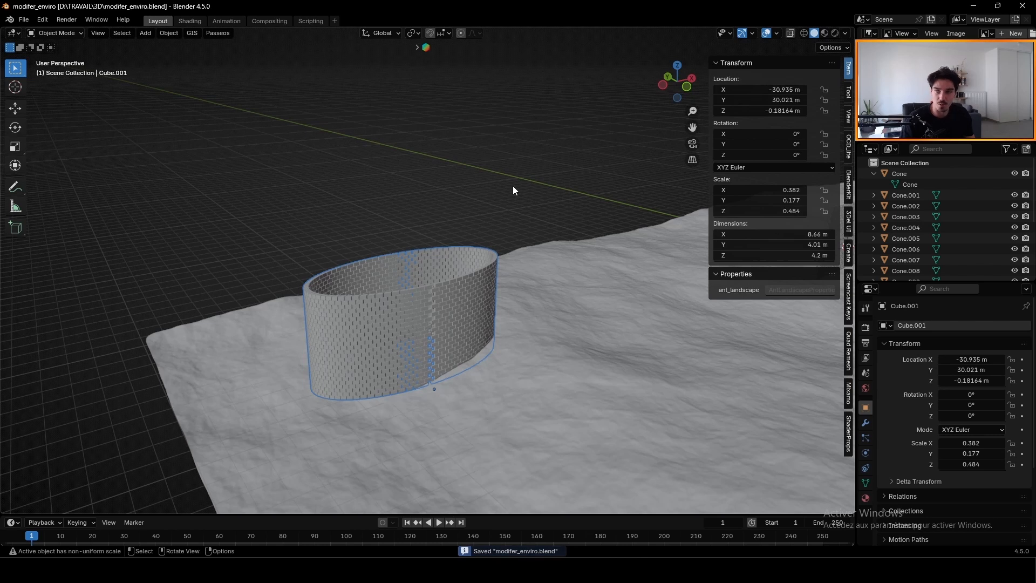
middle_drag(381, 273, 337, 280)
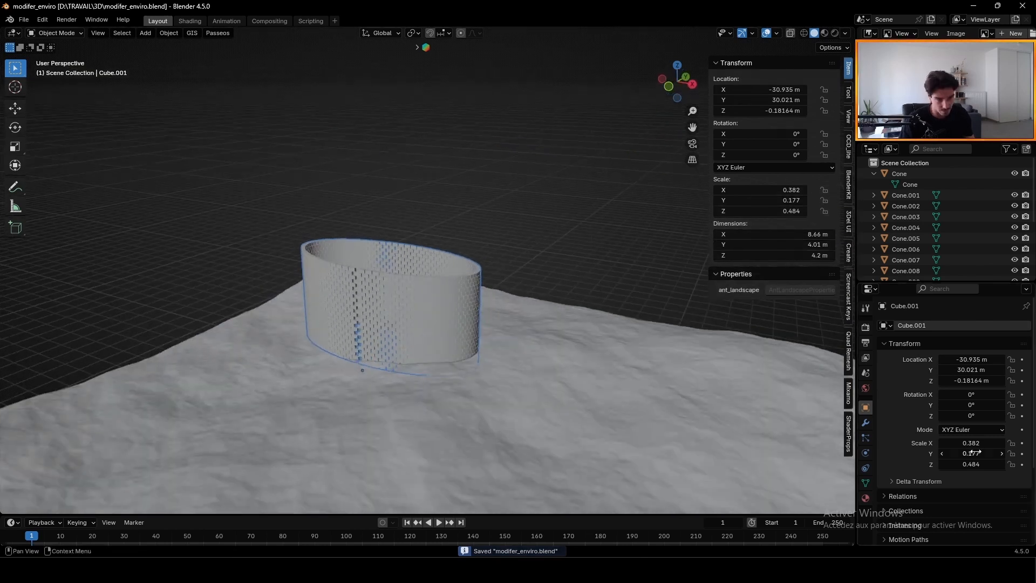
middle_drag(398, 344, 438, 351)
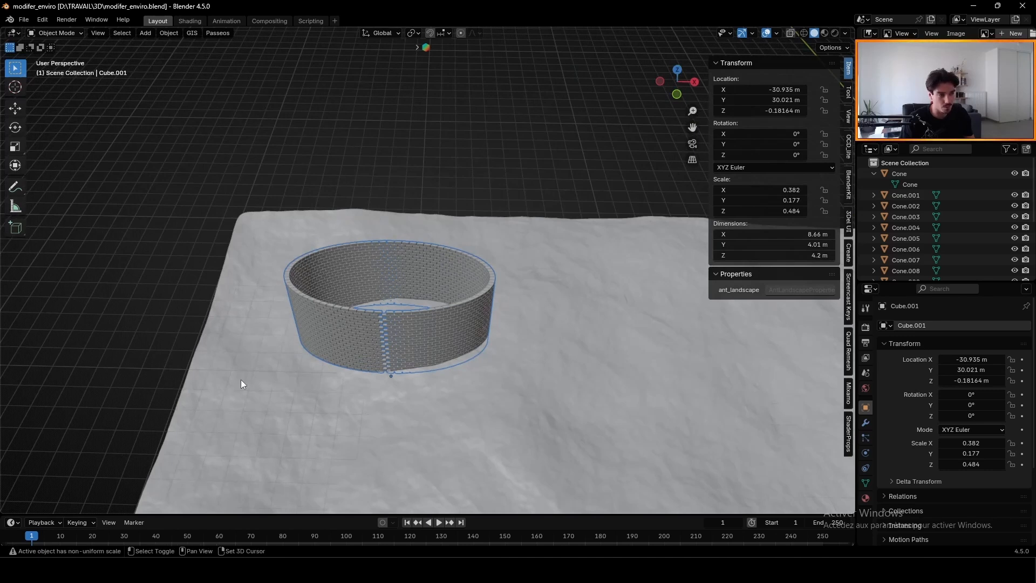
shift+middle_drag(422, 386, 439, 389)
click(452, 328)
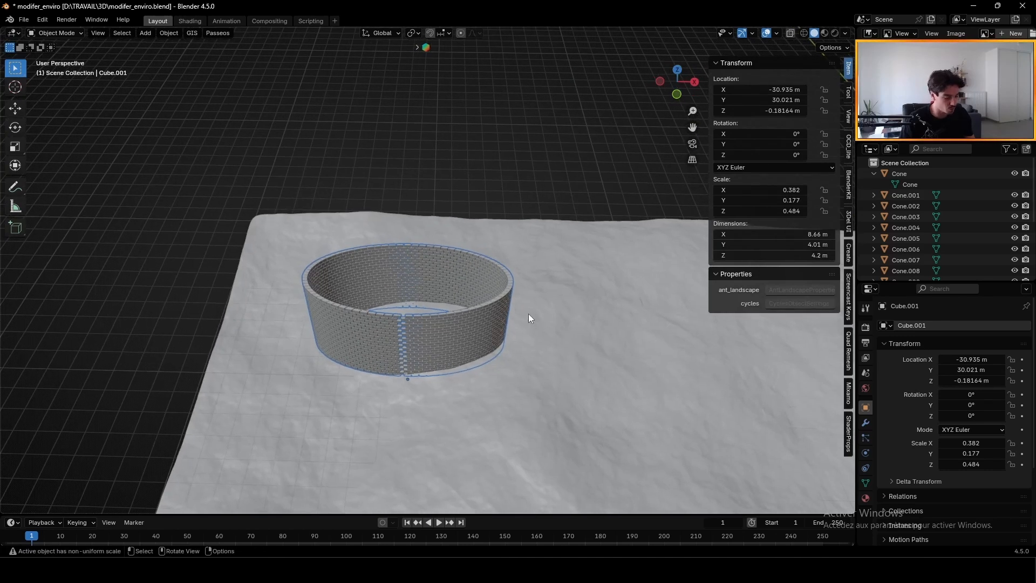
key(ctrl+s)
Step: Apply the scale of the curled wall and save the file
key(shift+s)
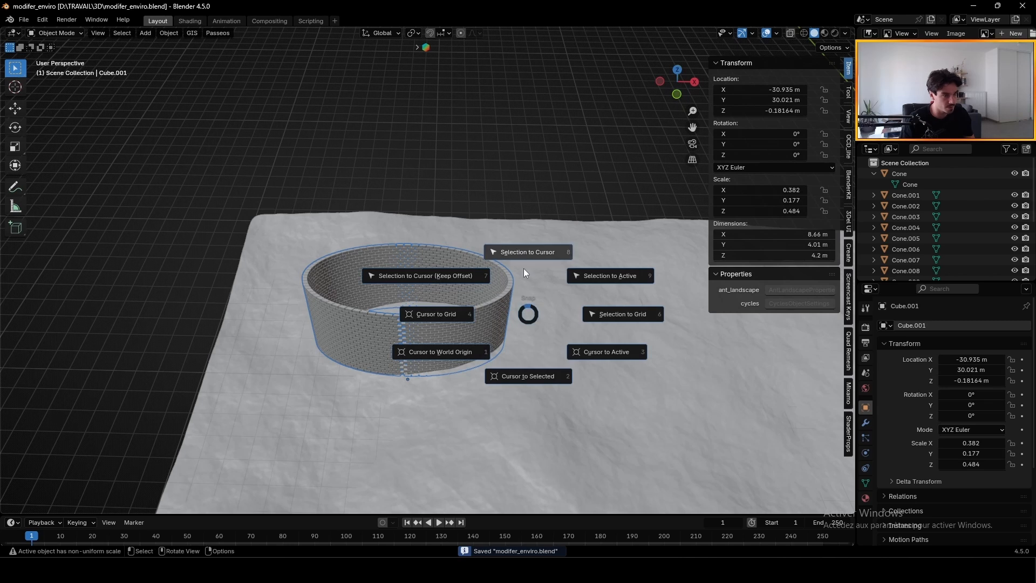
key(Escape)
key(ctrl+a)
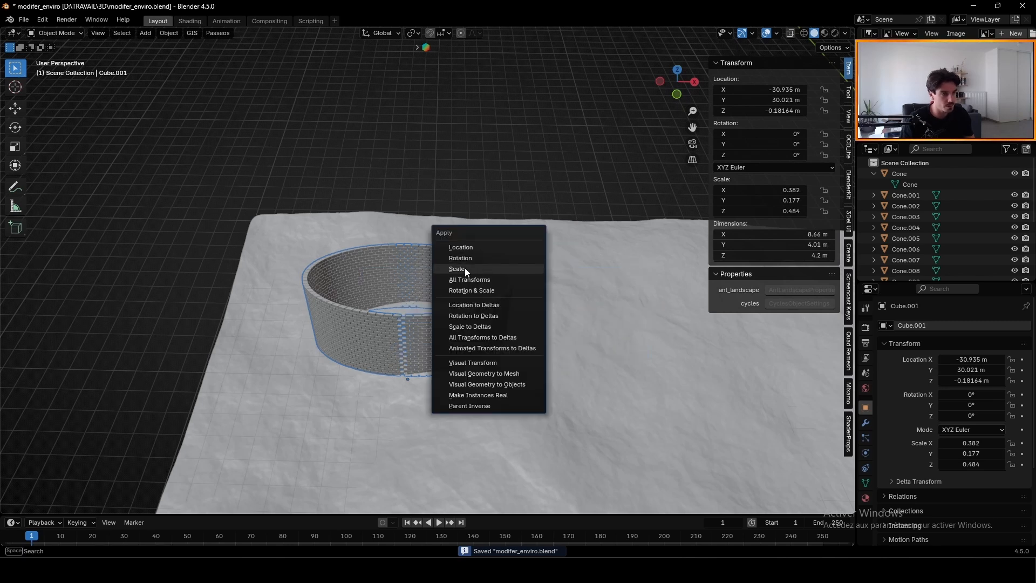
click(465, 267)
middle_drag(472, 288, 487, 172)
key(ctrl+s)
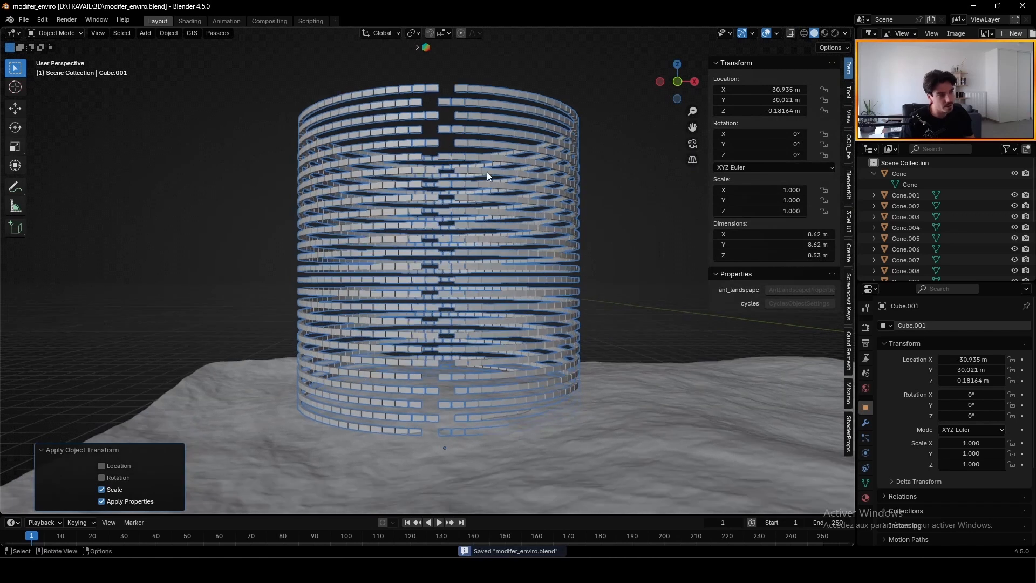
Step: Set the first Array modifier's count to 48 on the curled wall
click(866, 424)
click(885, 346)
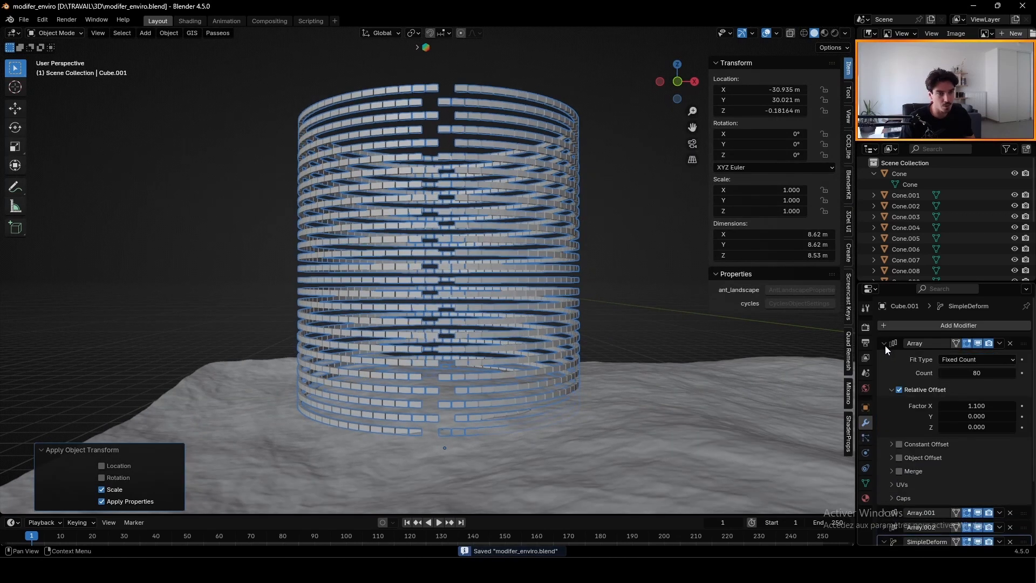
drag(977, 405, 948, 373)
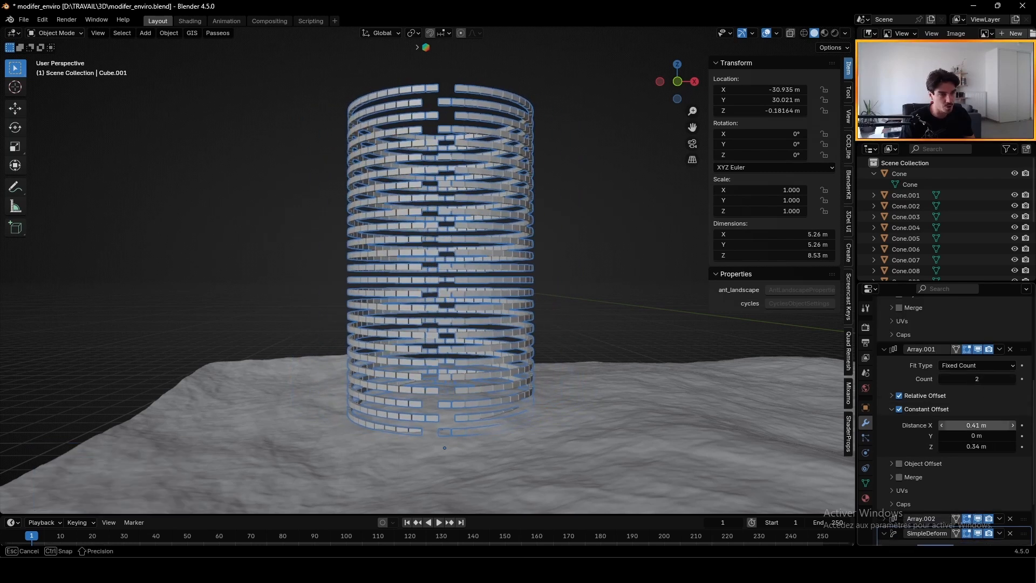
Step: Set the second Array modifier's constant offset to 0.29 m in X and 0.16 m in Z
drag(977, 425, 963, 446)
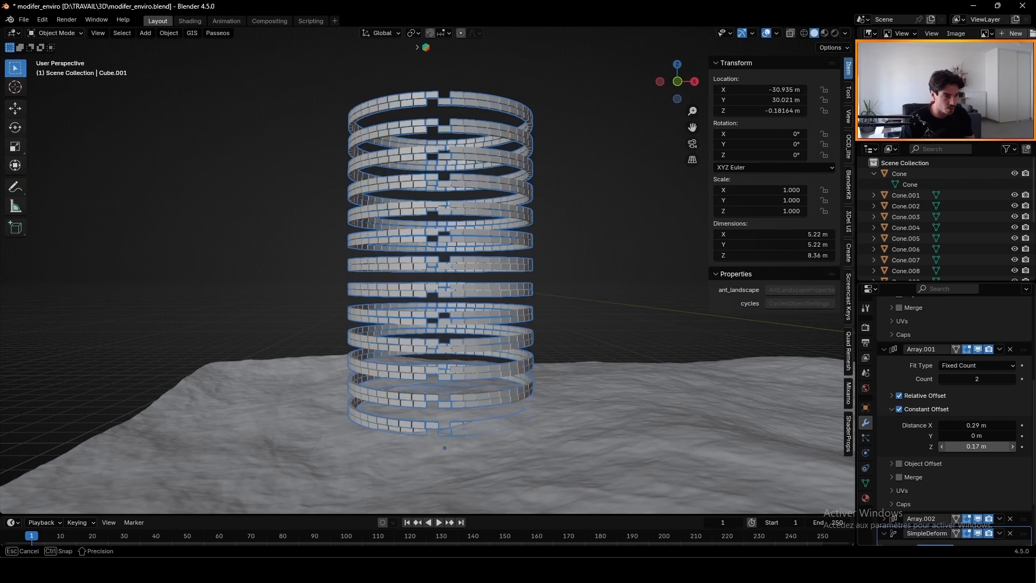
scroll(393, 458, up, 6)
middle_drag(461, 364, 468, 363)
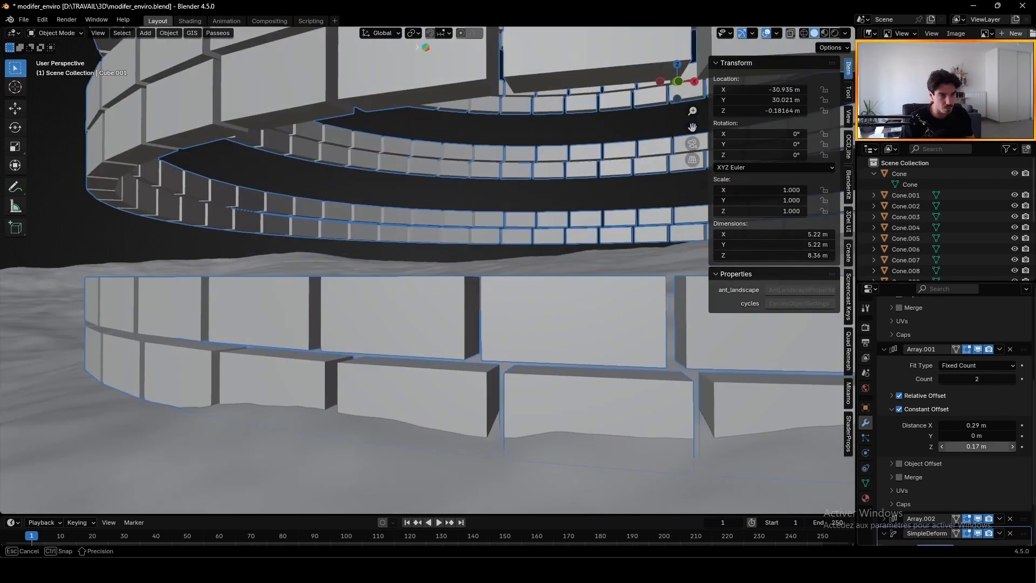
drag(978, 447, 975, 447)
scroll(532, 367, down, 5)
middle_drag(536, 365, 552, 361)
scroll(561, 338, down, 4)
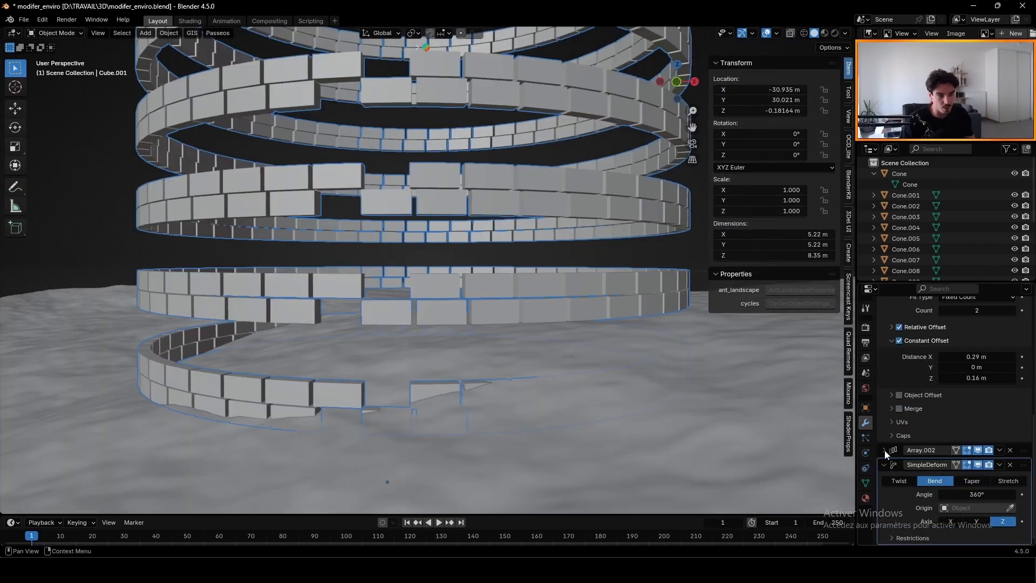
Step: Set the third Array modifier's count to 8 and its constant Z offset to 0.32 m to stack the brick rows
click(884, 450)
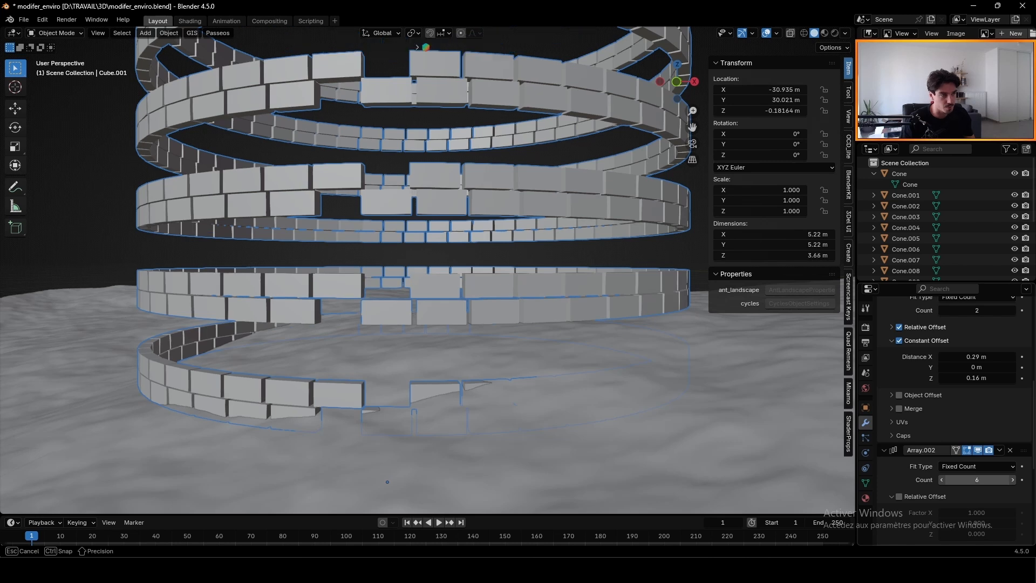
scroll(989, 490, down, 3)
scroll(988, 487, down, 1)
drag(981, 502, 945, 502)
middle_drag(391, 340, 406, 337)
click(975, 509)
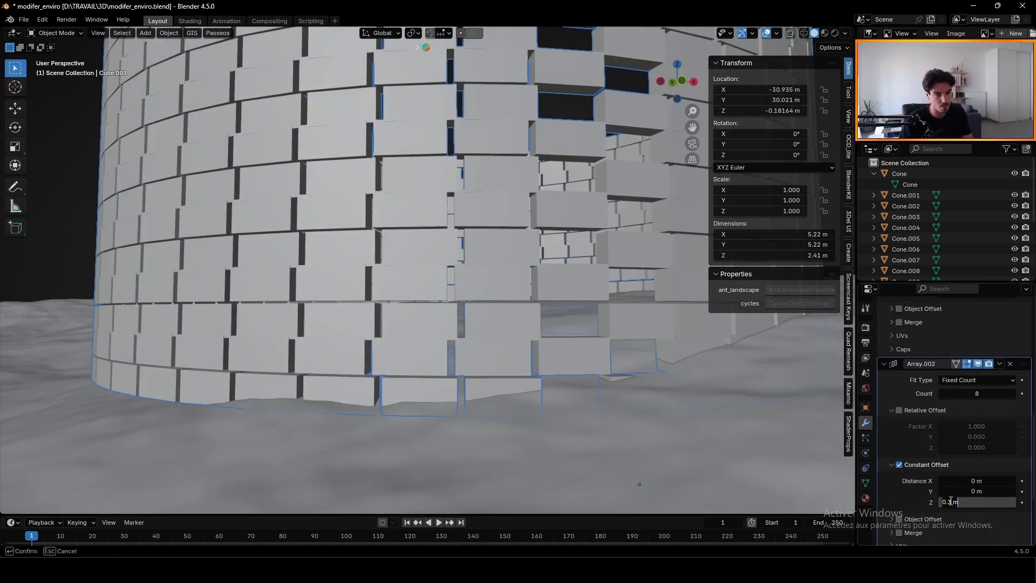
text(2)
key(Return)
scroll(503, 354, down, 5)
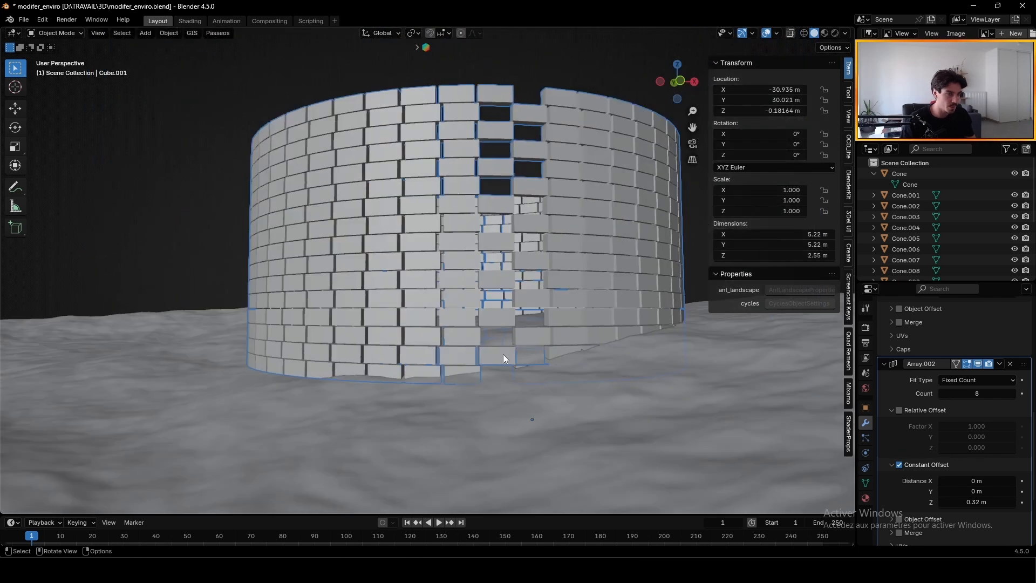
Step: Set the second Array modifier's constant X offset to 0.17 m and inspect the ring's seam
scroll(988, 442, up, 8)
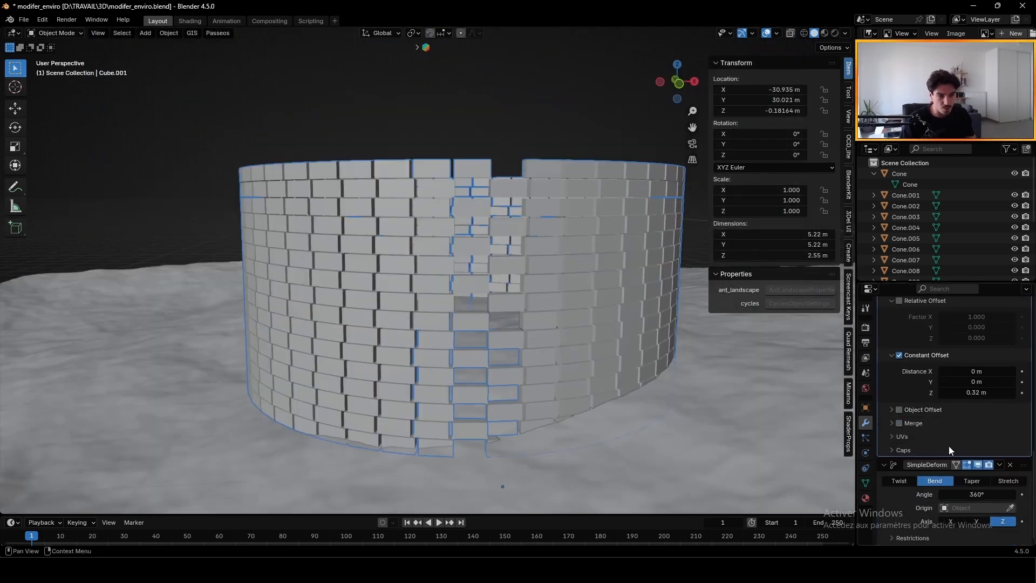
drag(977, 462, 944, 461)
scroll(547, 239, up, 5)
middle_drag(539, 293, 478, 269)
scroll(476, 235, down, 3)
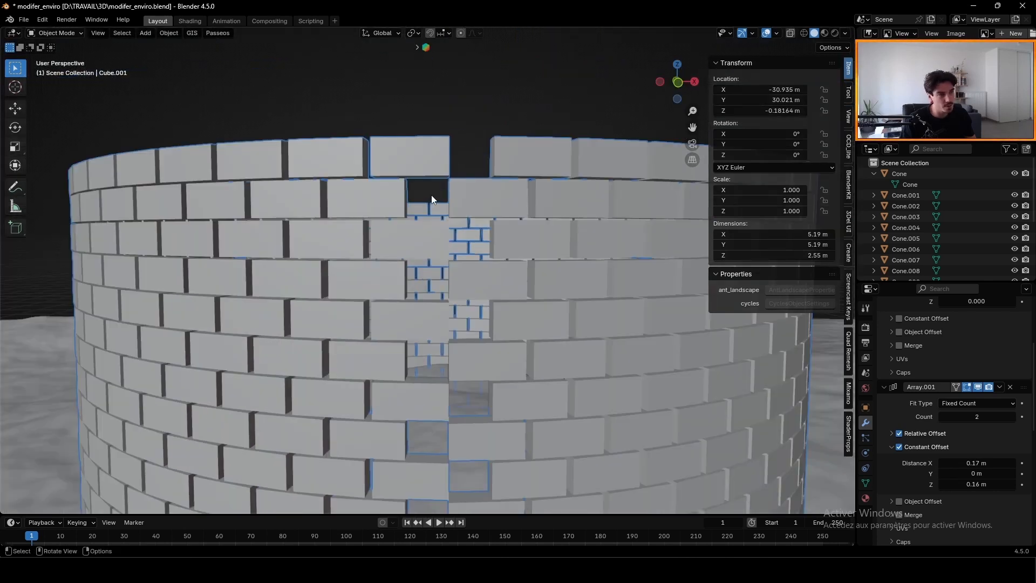
middle_drag(431, 199, 435, 178)
Step: Set the Simple Deform bend angle to 363° to close the gap at the ring's seam
scroll(937, 443, down, 12)
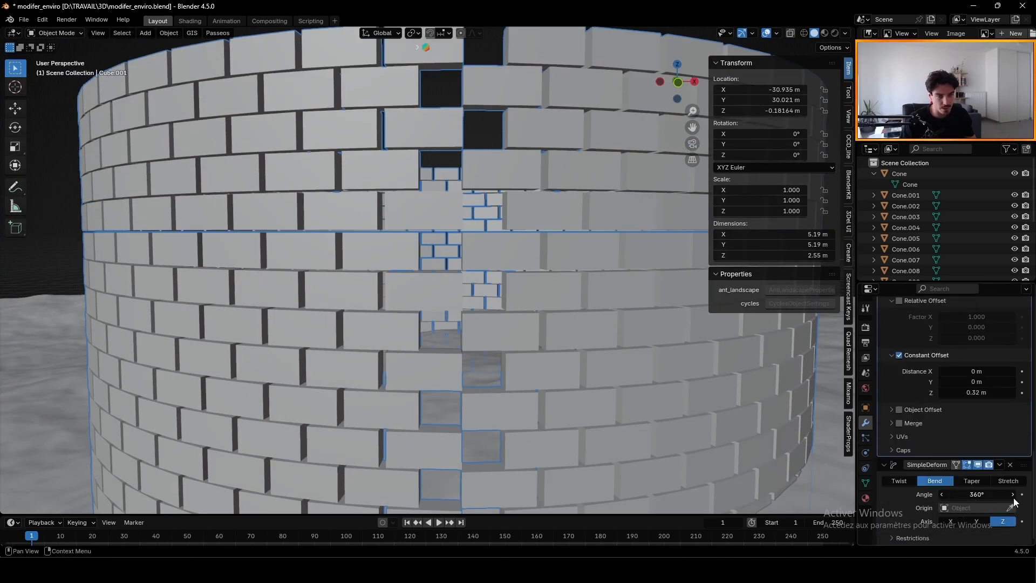
mouse_move(988, 494)
mouse_down()
mouse_move(969, 494)
mouse_move(988, 494)
mouse_up()
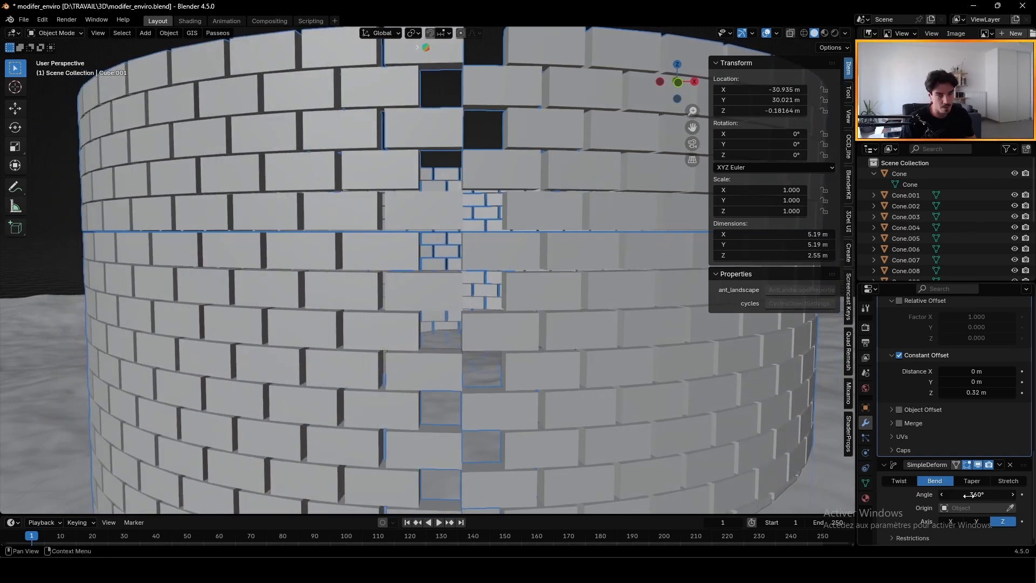
click(969, 495)
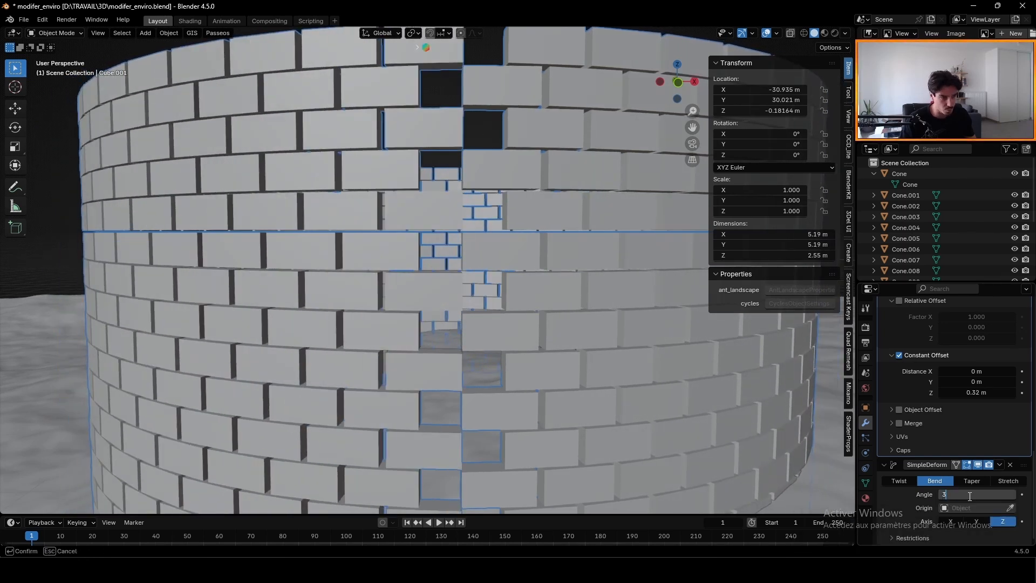
text(363)
key(Return)
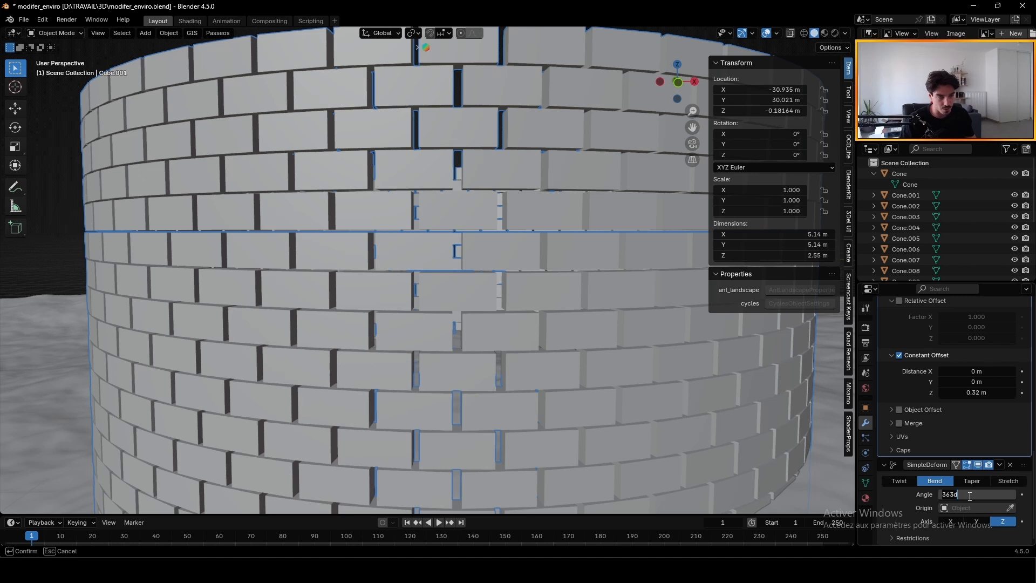
key(Return)
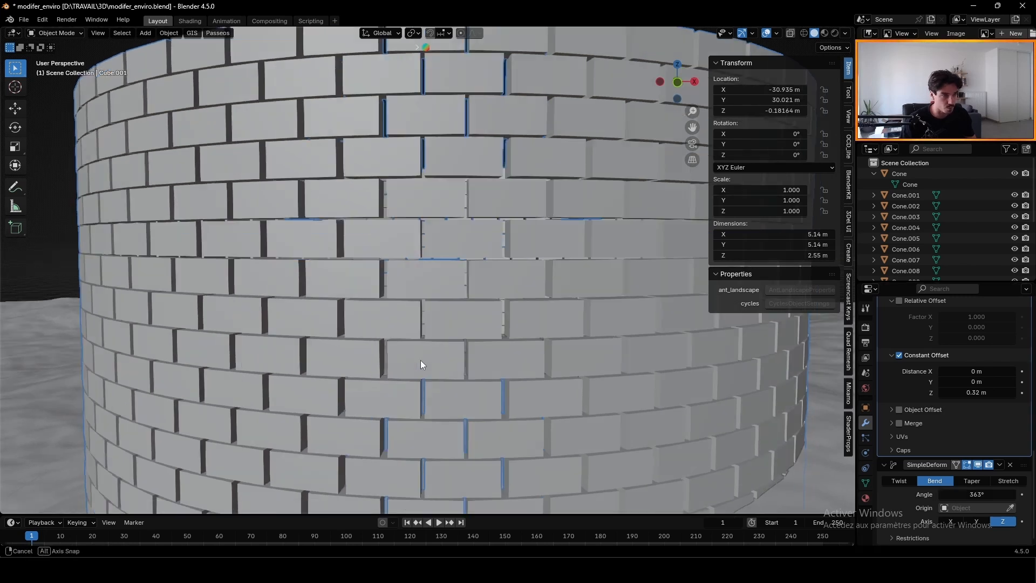
scroll(474, 309, down, 6)
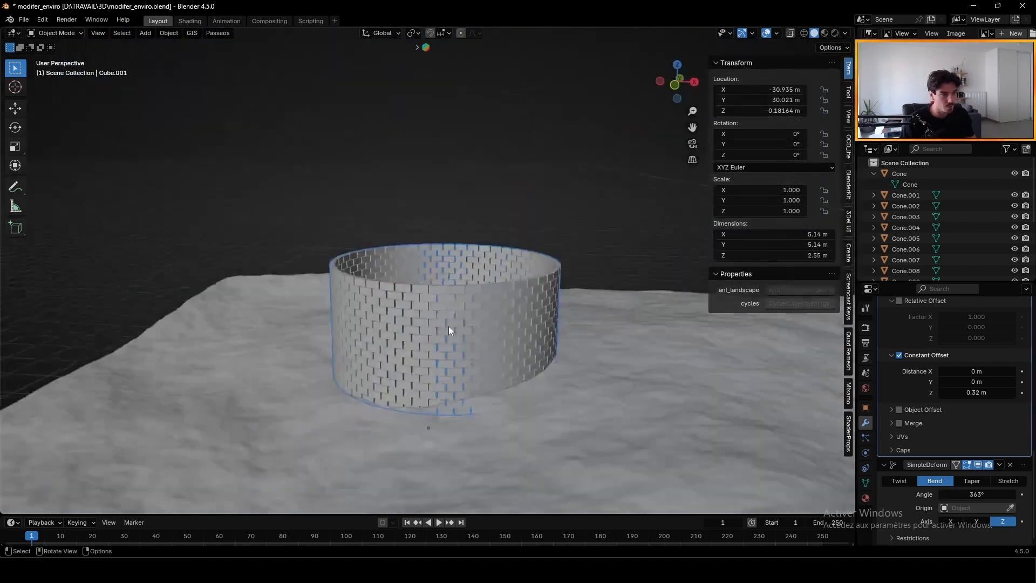
mouse_move(448, 326)
middle_down()
mouse_move(440, 345)
mouse_move(481, 348)
mouse_move(452, 312)
middle_up()
Step: Collapse the third Array modifier, try a count of 84 on the first Array, and inspect the seam of the wider ring
scroll(441, 316, up, 4)
click(884, 449)
scroll(924, 408, up, 8)
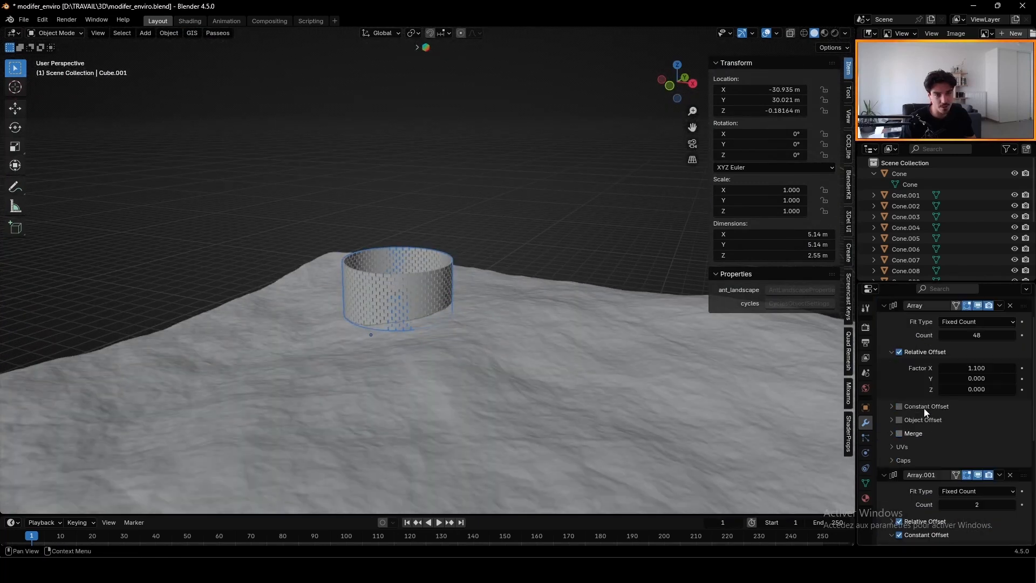
drag(966, 373, 999, 373)
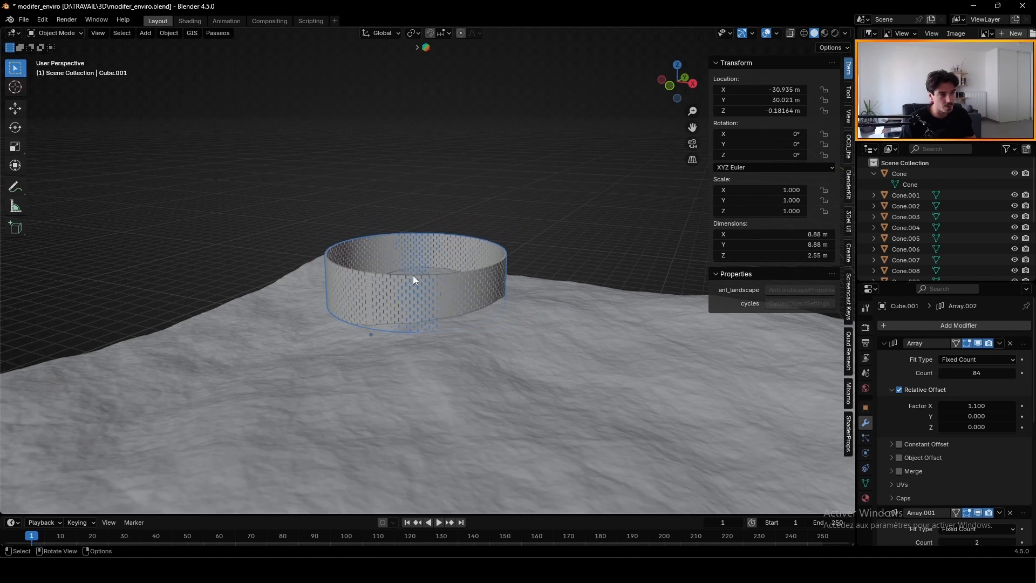
scroll(360, 281, up, 8)
scroll(358, 280, up, 2)
scroll(909, 453, down, 10)
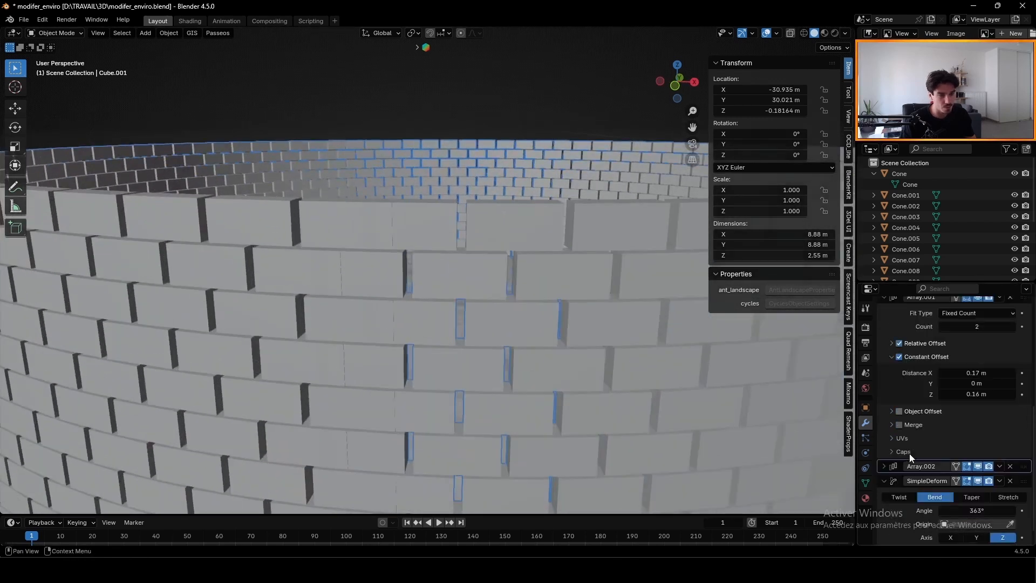
Step: Set the first Array modifier's count to 46 to make the ring smaller
scroll(964, 452, up, 10)
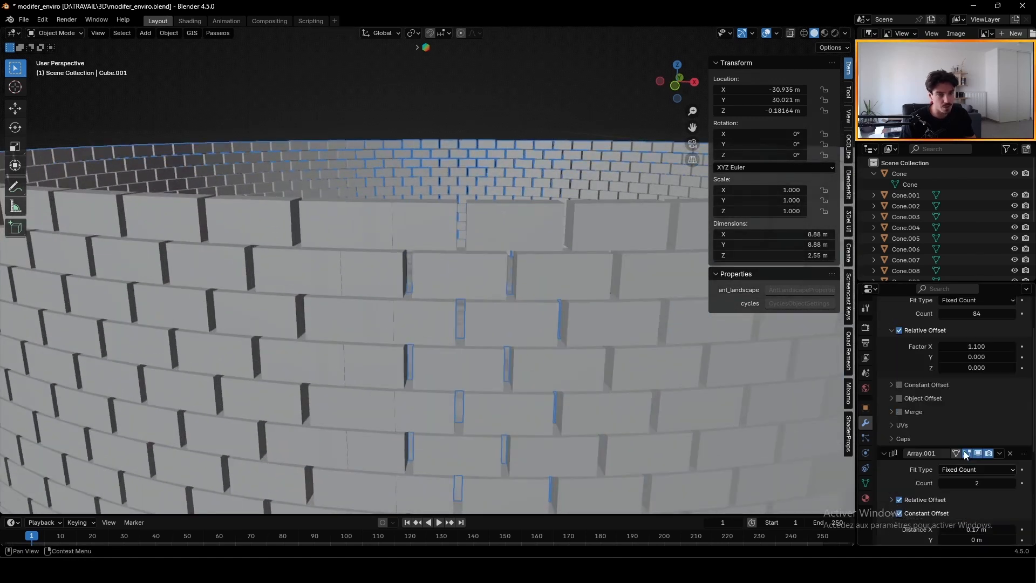
mouse_move(977, 373)
mouse_down()
mouse_move(934, 373)
mouse_move(982, 373)
mouse_up()
scroll(361, 312, down, 10)
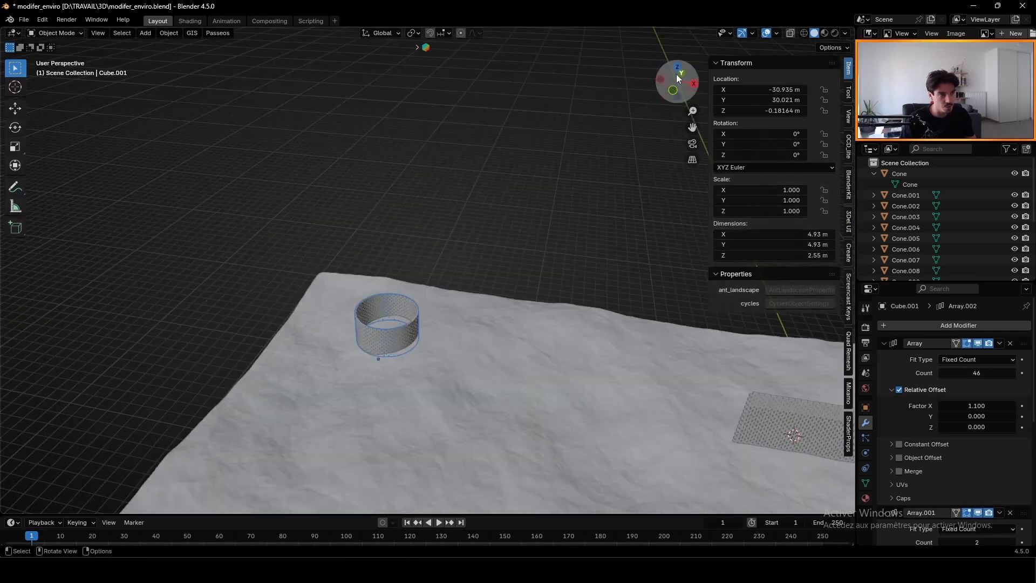
Step: Move the brick ring in top view against the end of the straight wall, to about X -8.59 m, Y 25.05 m
click(677, 69)
drag(376, 261, 624, 352)
scroll(626, 340, up, 5)
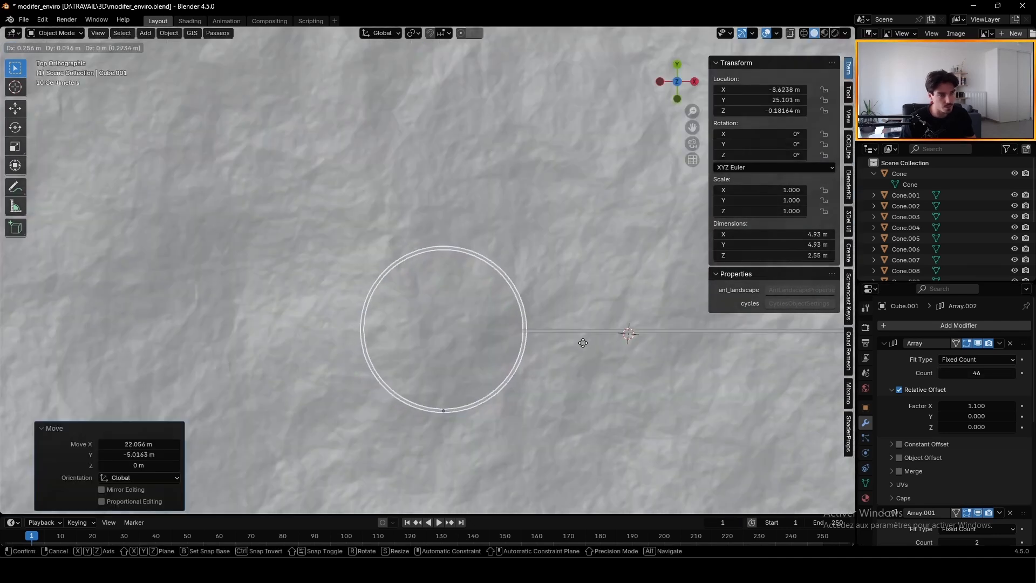
middle_drag(461, 339, 545, 215)
scroll(549, 324, down, 3)
middle_drag(550, 350, 521, 310)
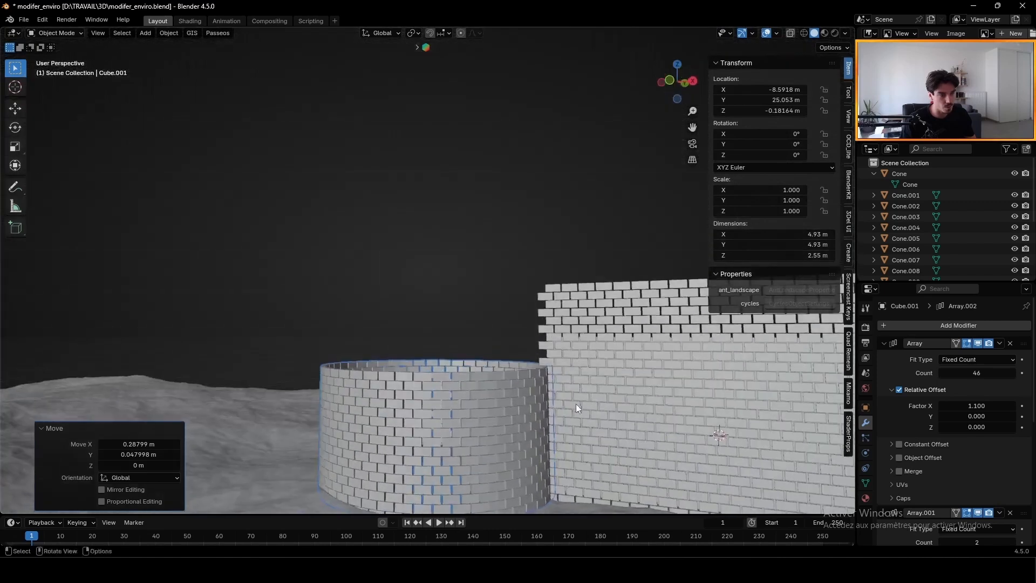
Step: Nudge the brick ring against the end of the straight wall, to about X -8.63 m, Y 25.05 m, Z -0.17 m
scroll(575, 404, up, 3)
key(g)
click(525, 403)
scroll(525, 404, down, 3)
middle_drag(486, 406, 489, 335)
Step: Raise the ring into a tower by setting the third Array modifier's count to 20, and save the file
scroll(996, 429, down, 10)
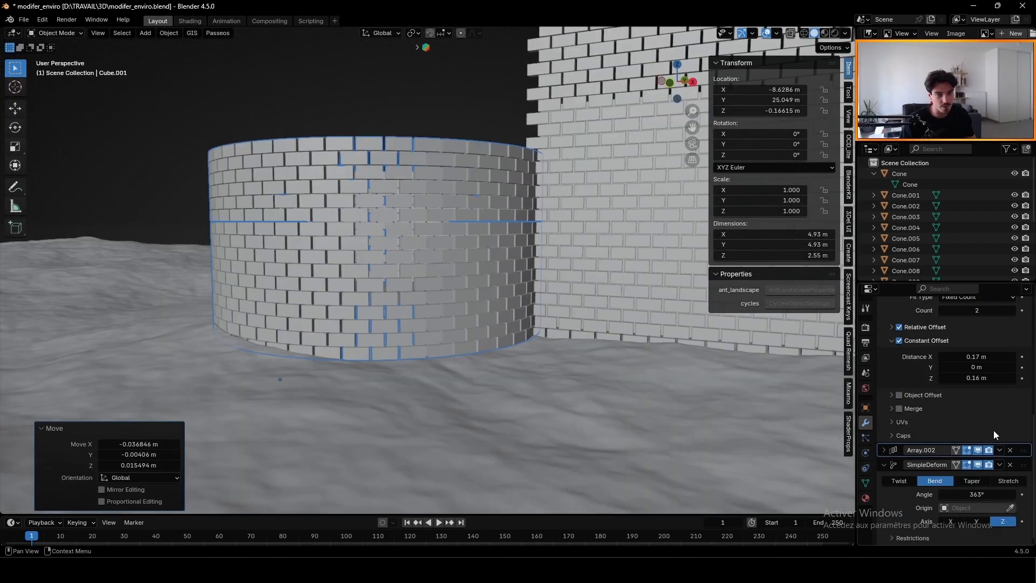
scroll(918, 389, up, 10)
click(885, 352)
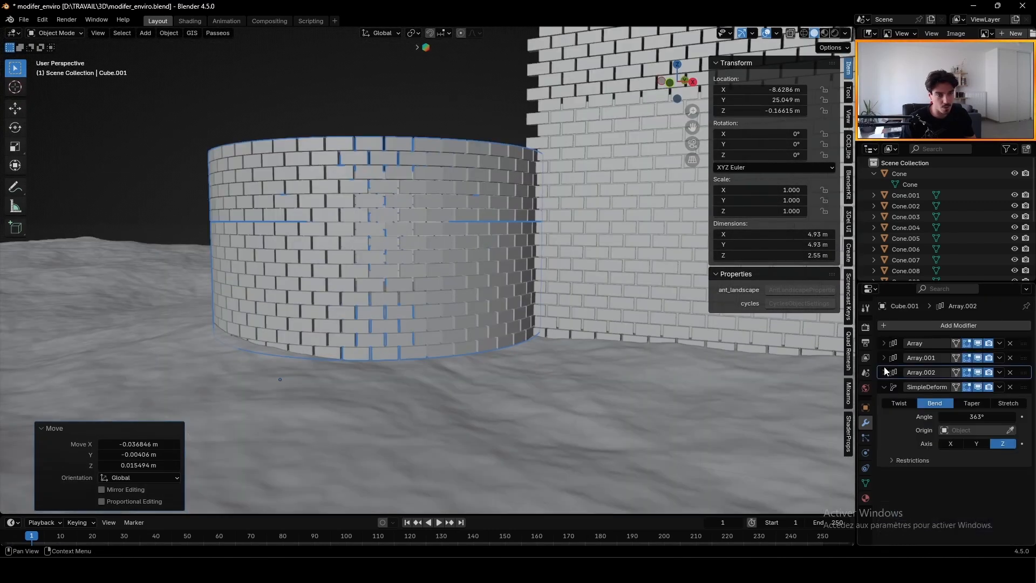
click(884, 373)
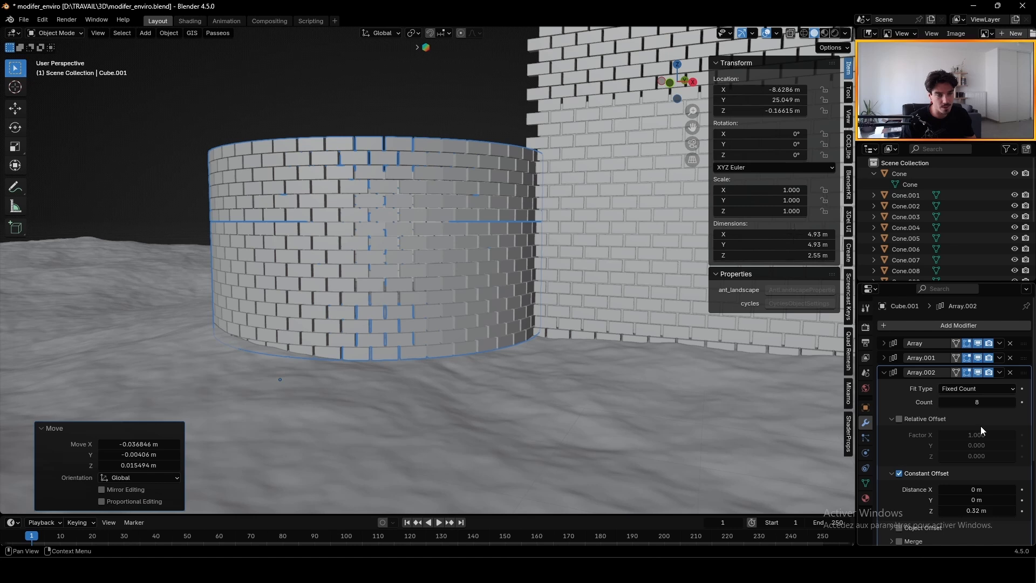
drag(993, 405, 969, 402)
scroll(467, 320, down, 8)
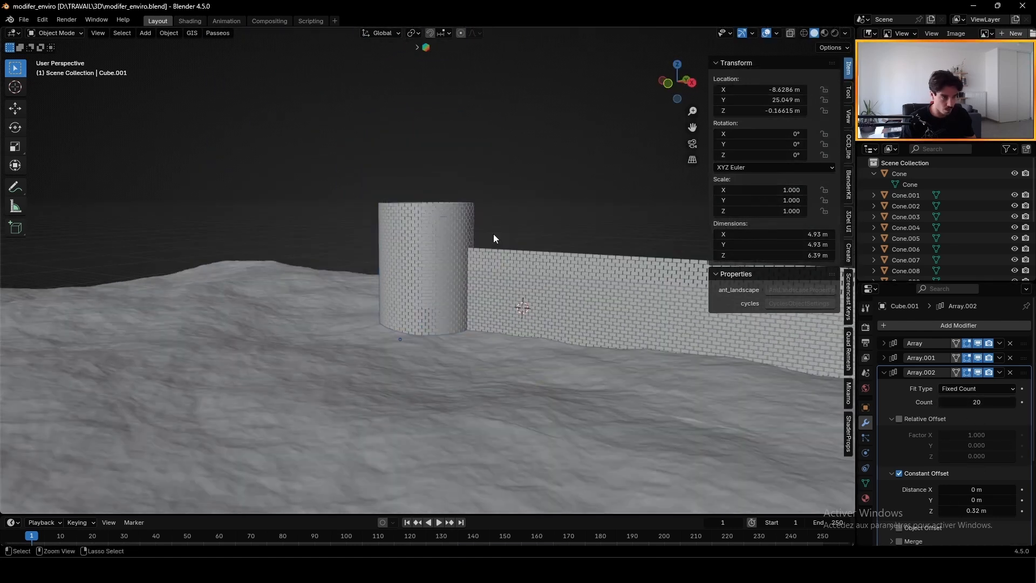
key(ctrl+s)
Step: Duplicate the straight brick wall and offset the copy about 2.39 m along Y
middle_drag(491, 245, 444, 226)
scroll(437, 249, up, 4)
middle_drag(432, 269, 463, 185)
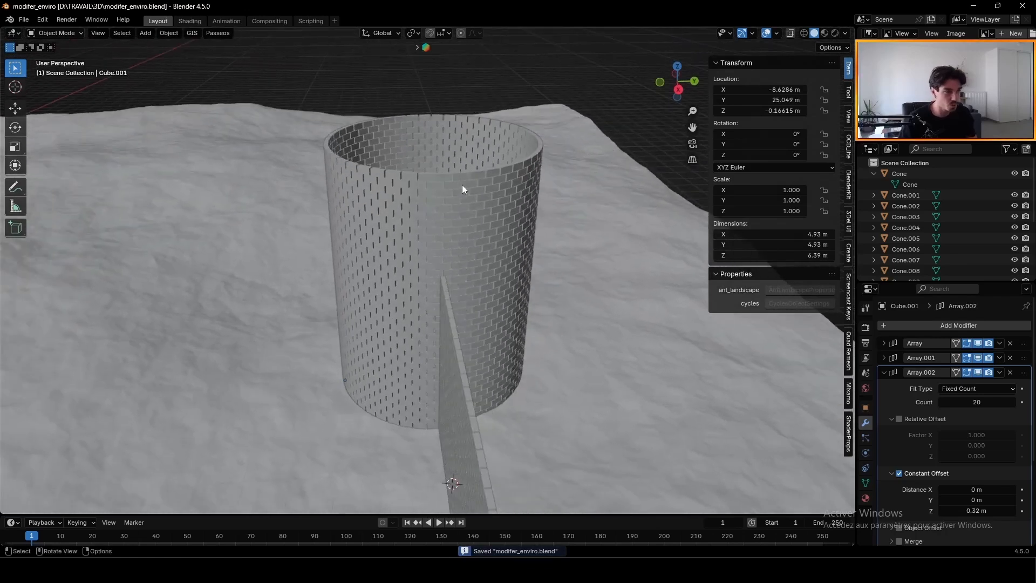
click(468, 366)
middle_drag(469, 366, 563, 275)
scroll(470, 300, down, 4)
key(shift+d)
key(y)
click(481, 308)
scroll(561, 273, up, 2)
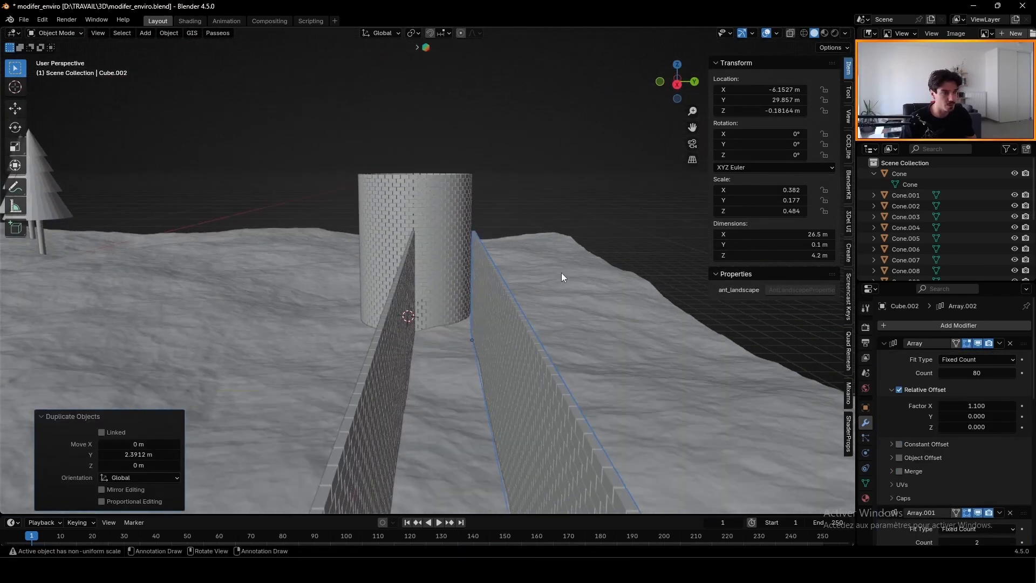
Step: Rotate the wall copy 90° about X to lay it flat and raise it about 3.70 m along Z
text(rx90)
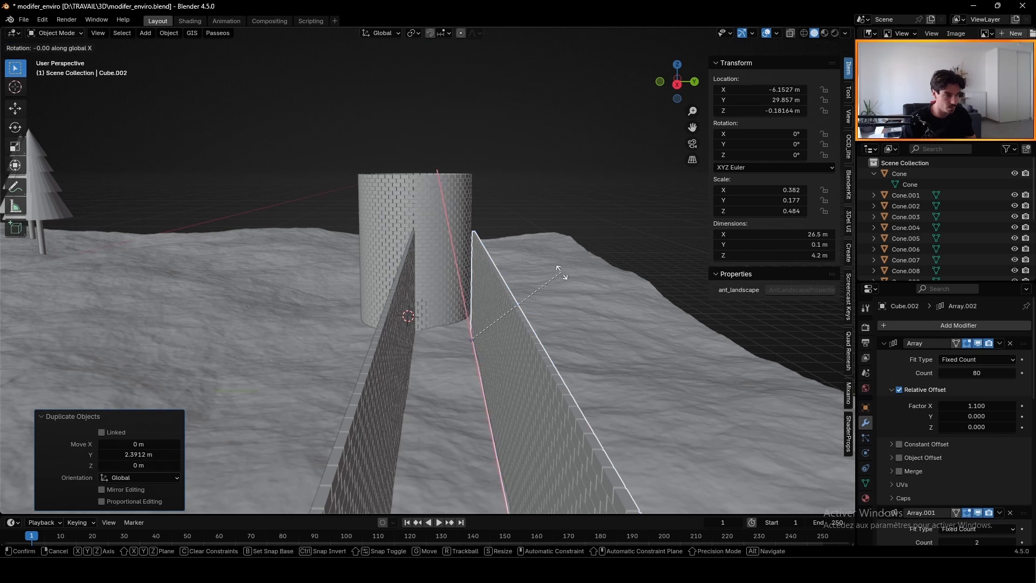
key(Return)
key(g)
key(z)
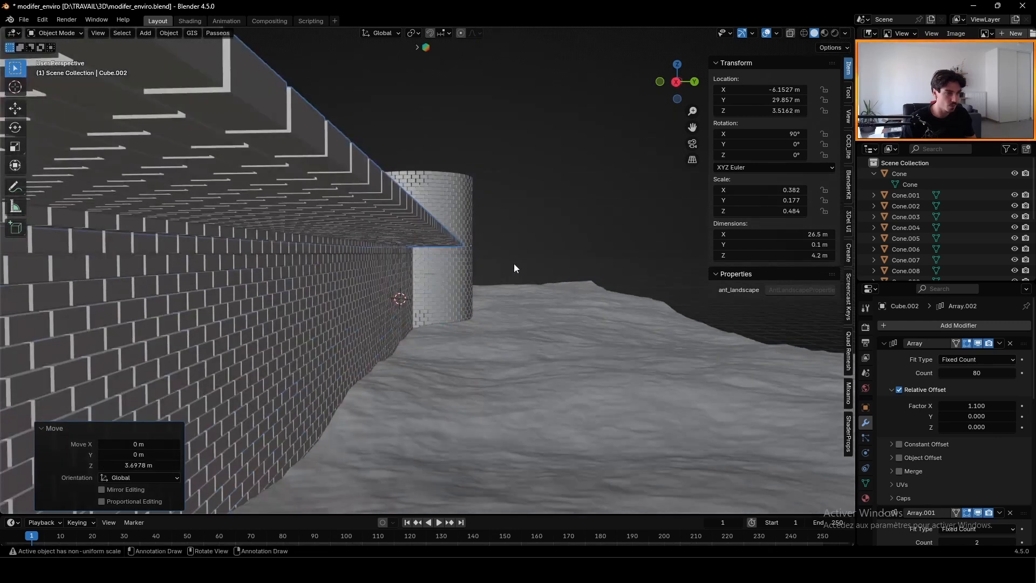
click(732, 366)
Step: Collapse the flat copy's first two Array modifiers and narrow it into a walkway with a third Array count of 4
click(884, 343)
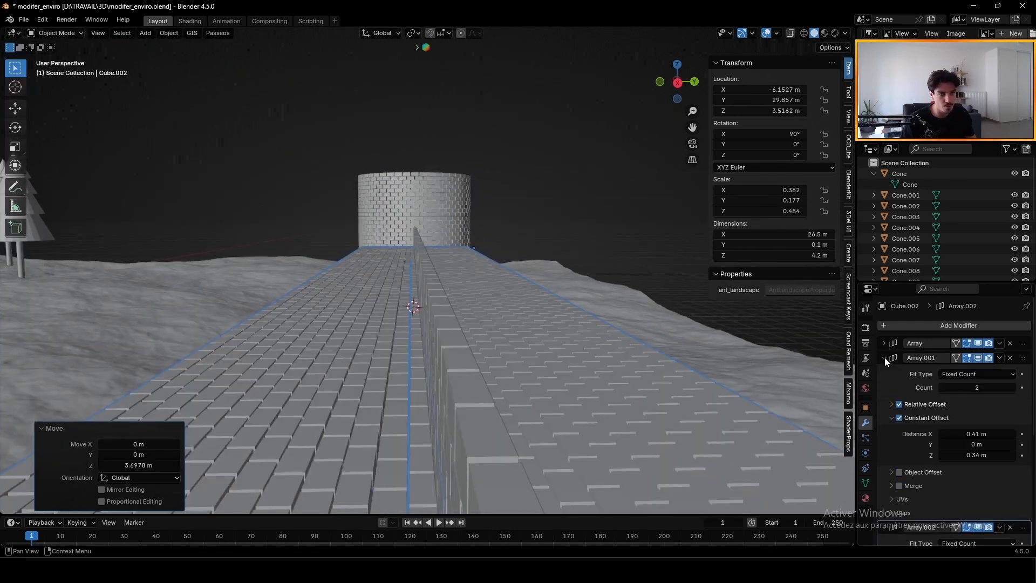
click(884, 358)
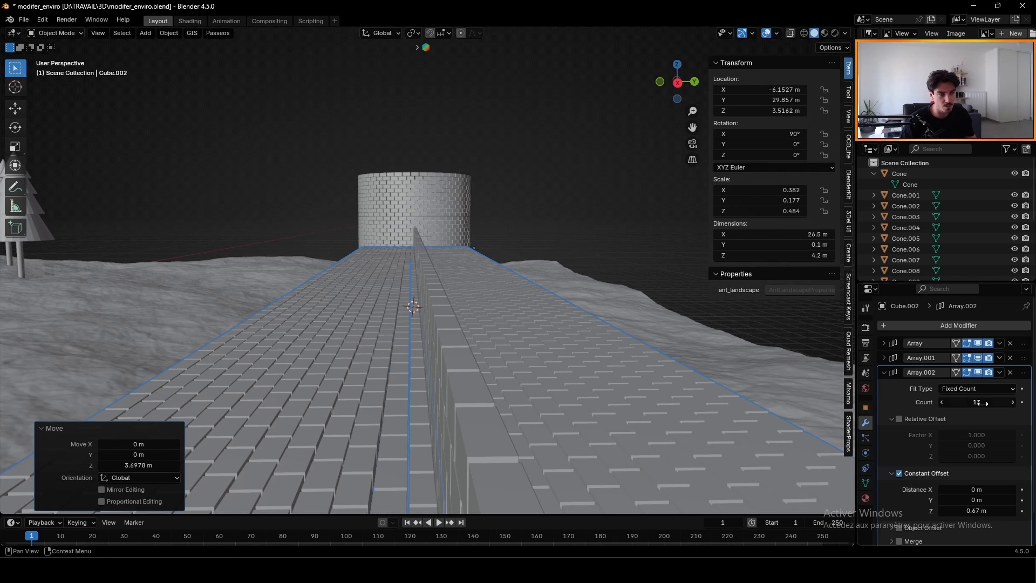
mouse_move(408, 323)
middle_down()
mouse_move(399, 318)
mouse_move(425, 320)
middle_up()
scroll(975, 381, down, 2)
drag(977, 381, 937, 381)
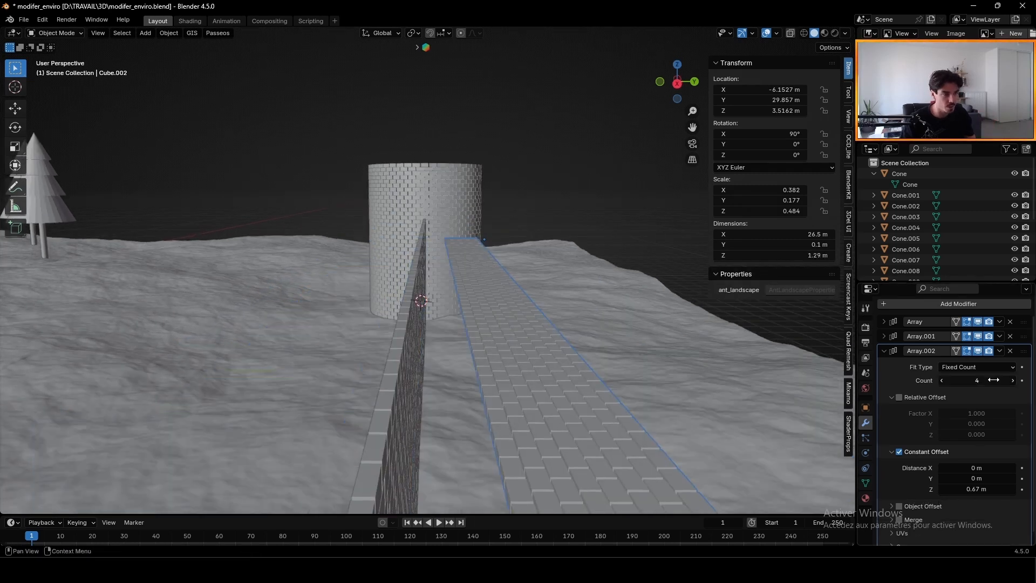
Step: Move the walkway about -0.78 m along Y so its edge meets the upright wall
key(g)
key(y)
click(547, 356)
scroll(459, 342, up, 3)
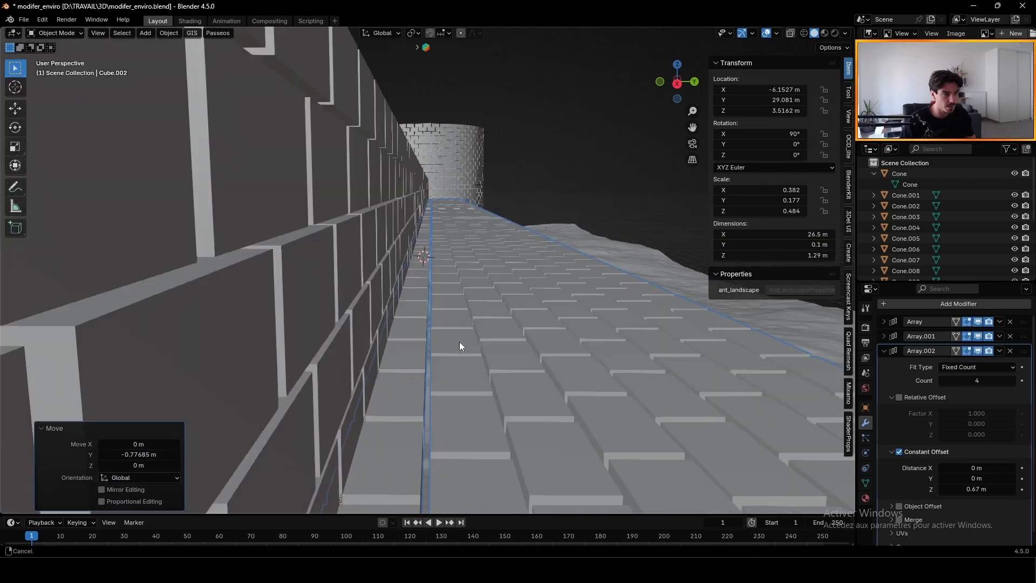
scroll(459, 341, down, 5)
mouse_move(459, 341)
middle_down()
mouse_move(494, 333)
mouse_move(462, 330)
middle_up()
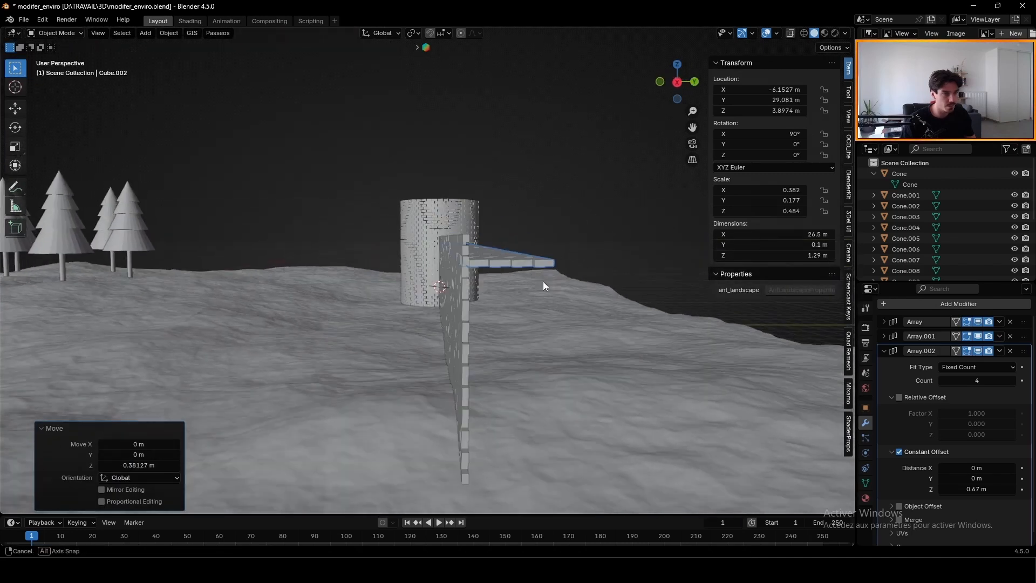
Step: Adjust the walkway's height along Z near the top of the wall, to about Z 3.77 m
key(g)
middle_drag(543, 281, 445, 286)
key(z)
click(544, 285)
Step: Set the walkway's first Array count to 82 and slide it about -0.41 m along X against the tower
scroll(445, 286, up, 4)
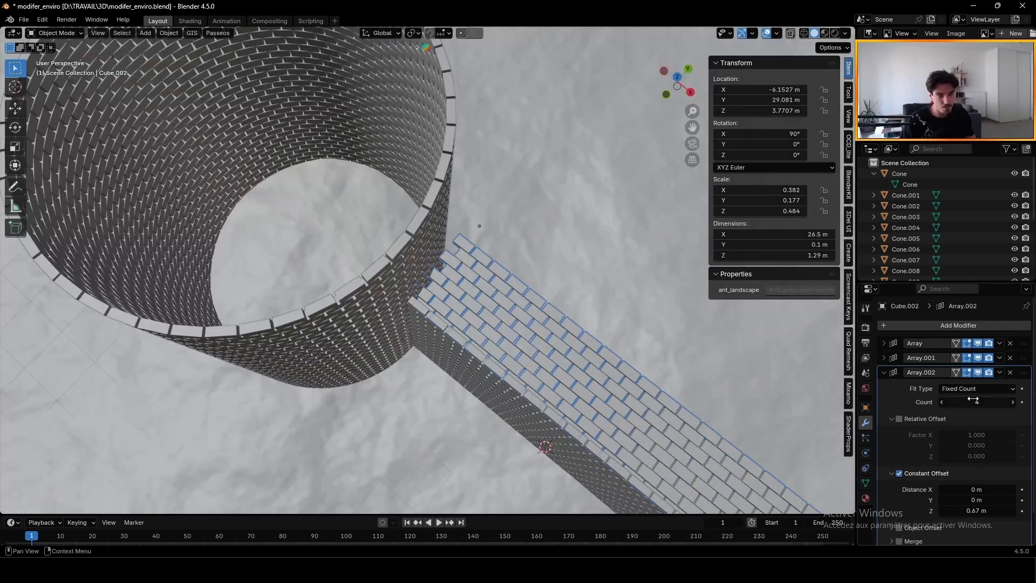
click(888, 345)
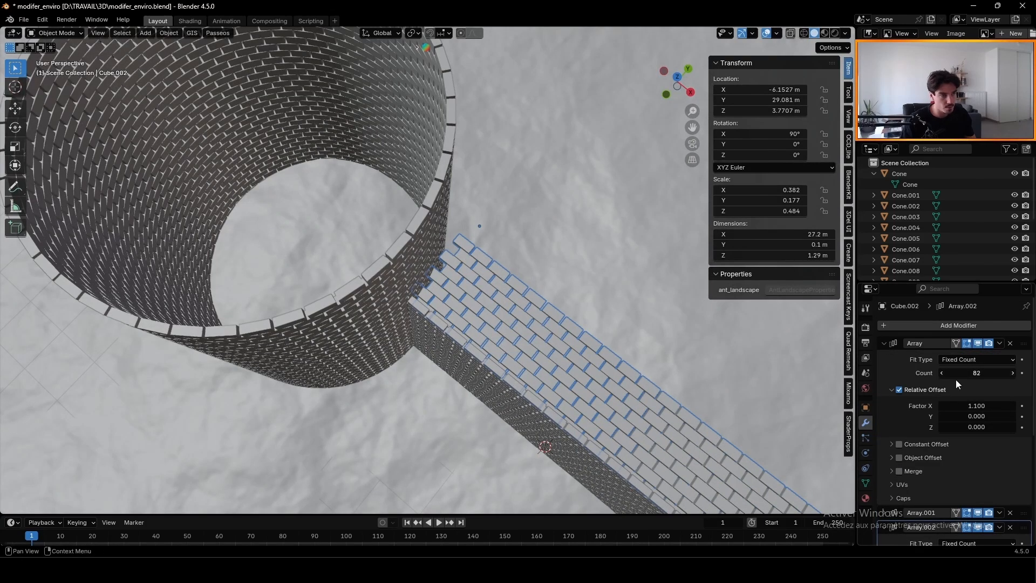
key(g)
key(x)
click(541, 404)
scroll(251, 254, down, 2)
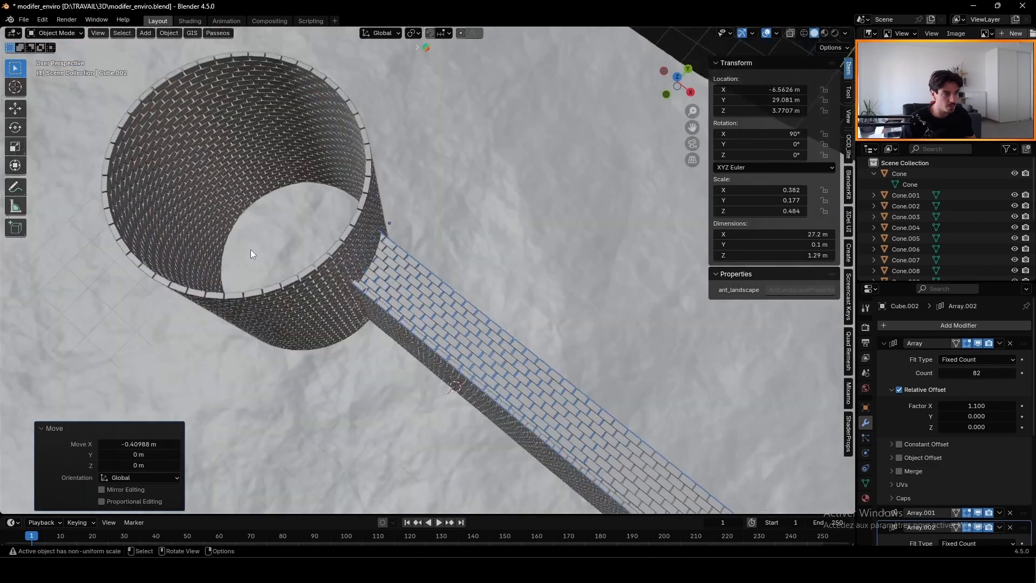
Step: Check the walkway's far end against the end of the wall and save the file
scroll(250, 253, down, 3)
shift+middle_drag(567, 356, 358, 214)
shift+middle_drag(675, 485, 543, 368)
scroll(543, 368, up, 5)
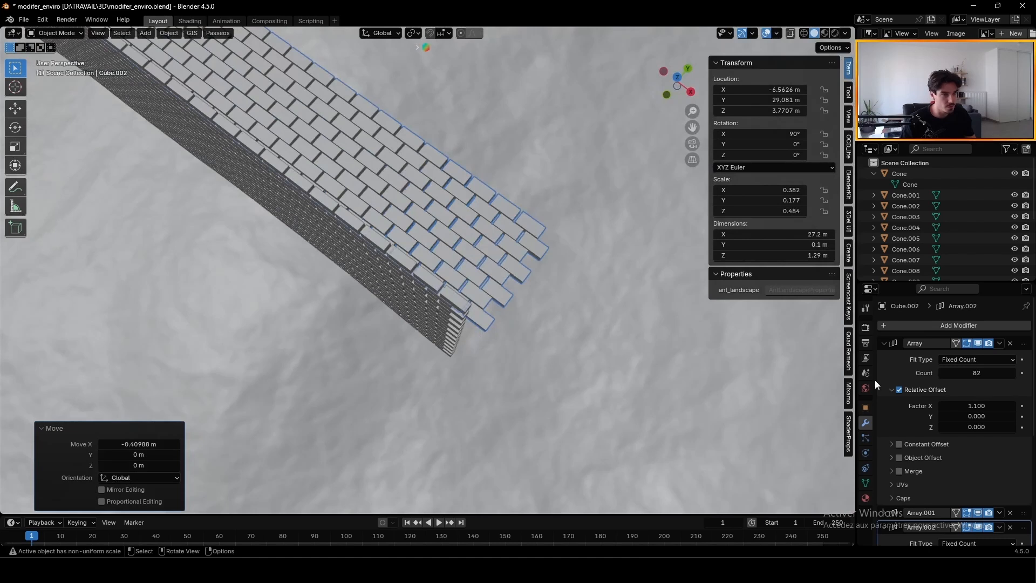
key(ctrl+s)
Step: Select the brick tower, save the file, and duplicate the tower about 12.46 m along Y
click(486, 378)
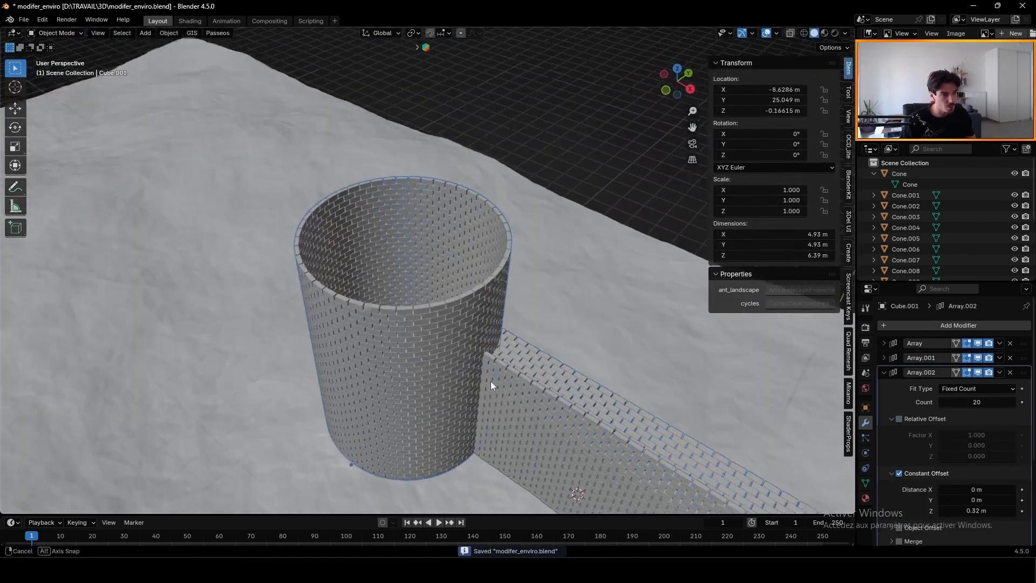
middle_drag(491, 382, 254, 189)
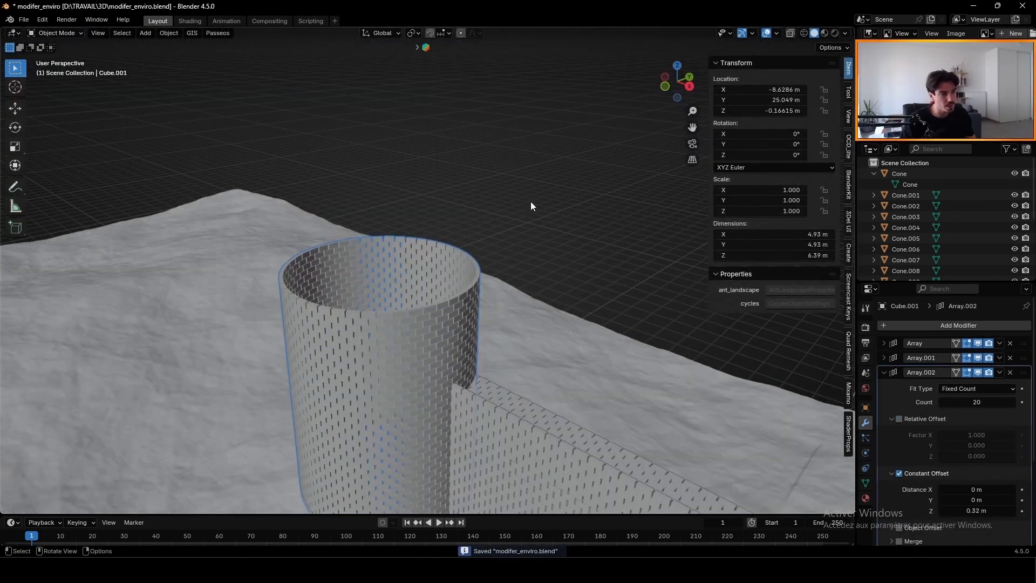
key(ctrl+s)
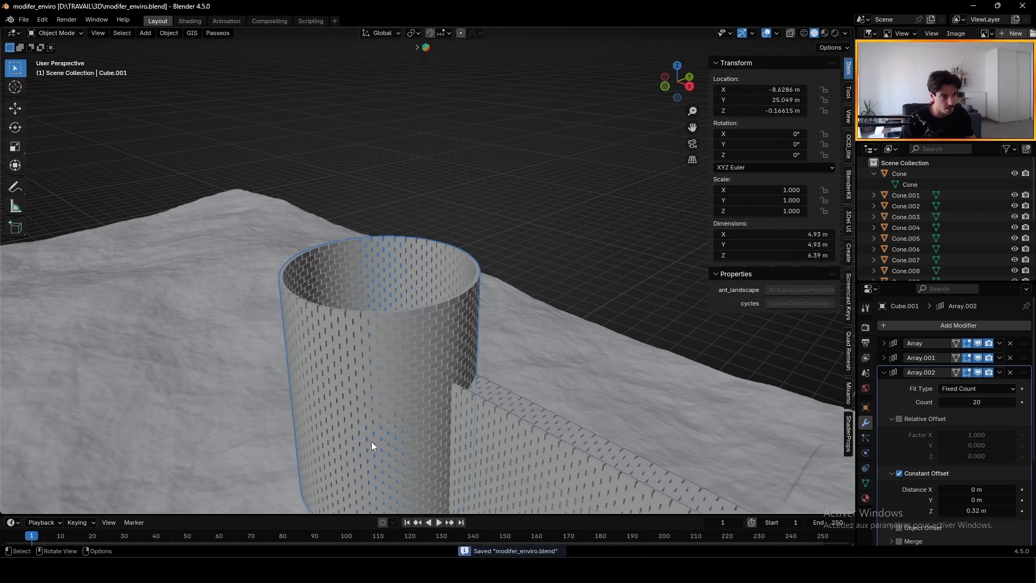
key(shift+d)
key(y)
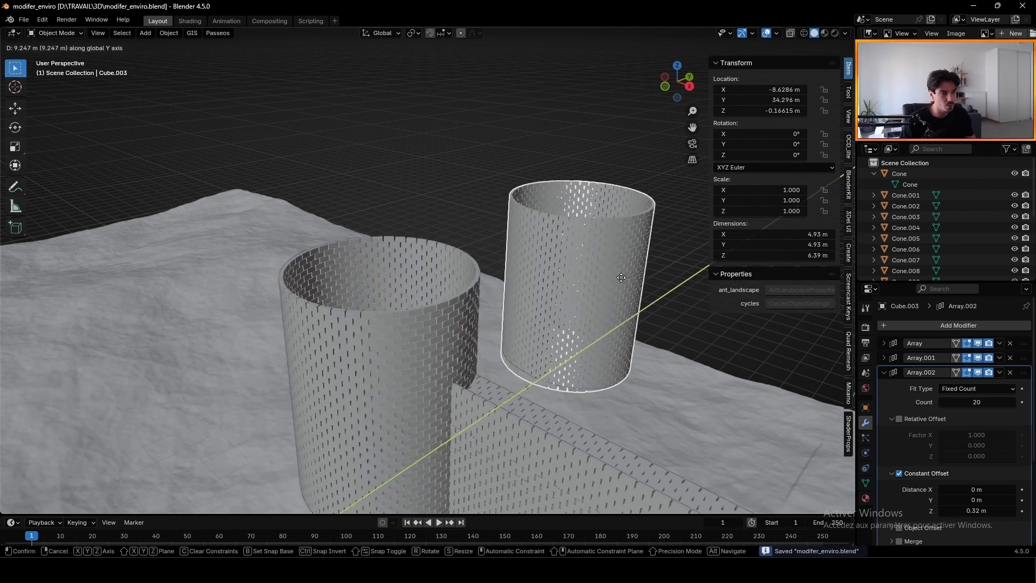
click(881, 373)
Step: Switch the copied tower's Simple Deform bend axis to Y and scale the resulting disc to about 0.224
click(883, 373)
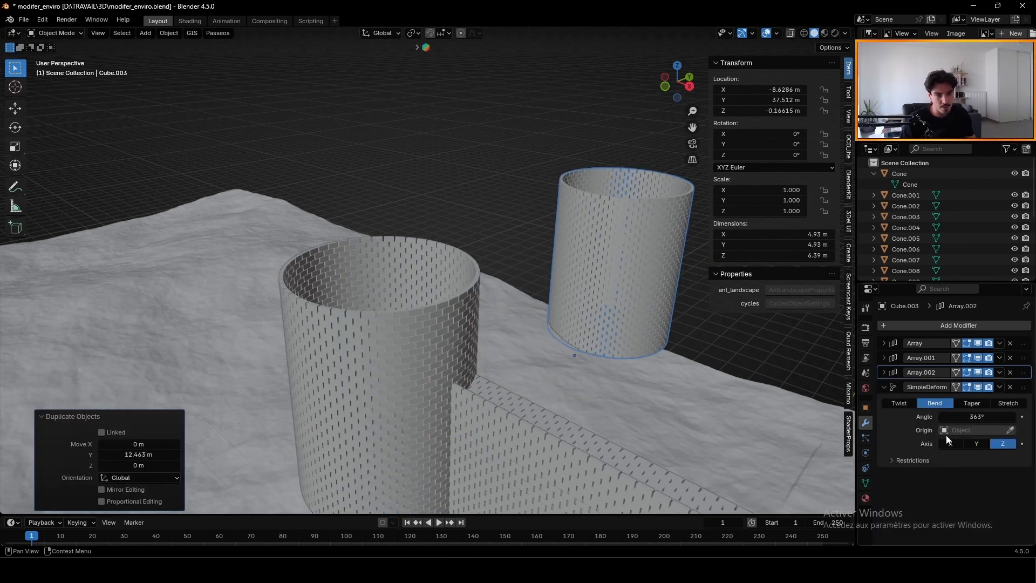
click(971, 446)
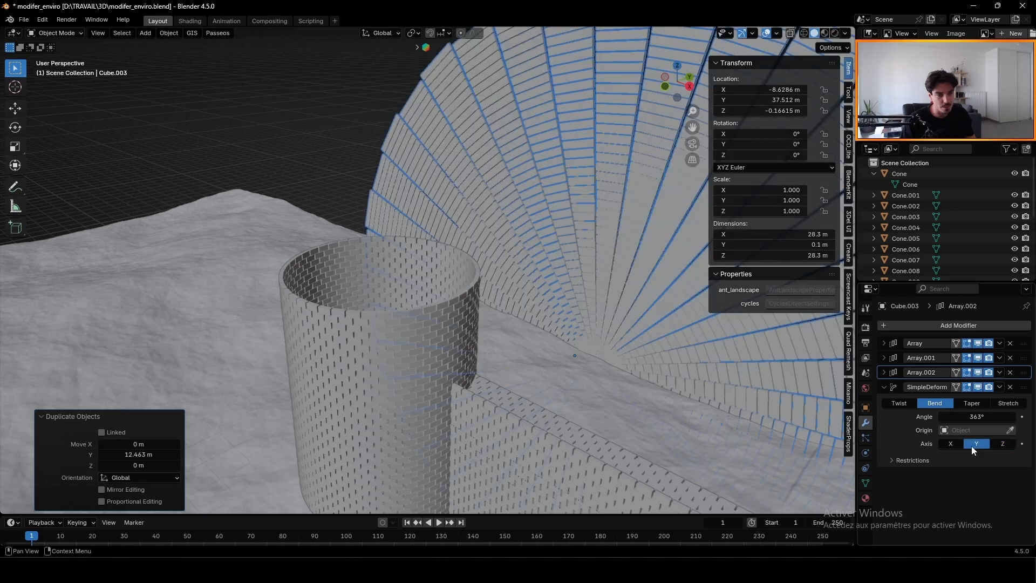
middle_drag(582, 353, 524, 340)
key(s)
click(486, 324)
Step: Move the brick disc along X and lift it above the terrain, to about X -0.55 m, Y 32.15 m, Z 7.11 m
key(g)
key(x)
click(643, 338)
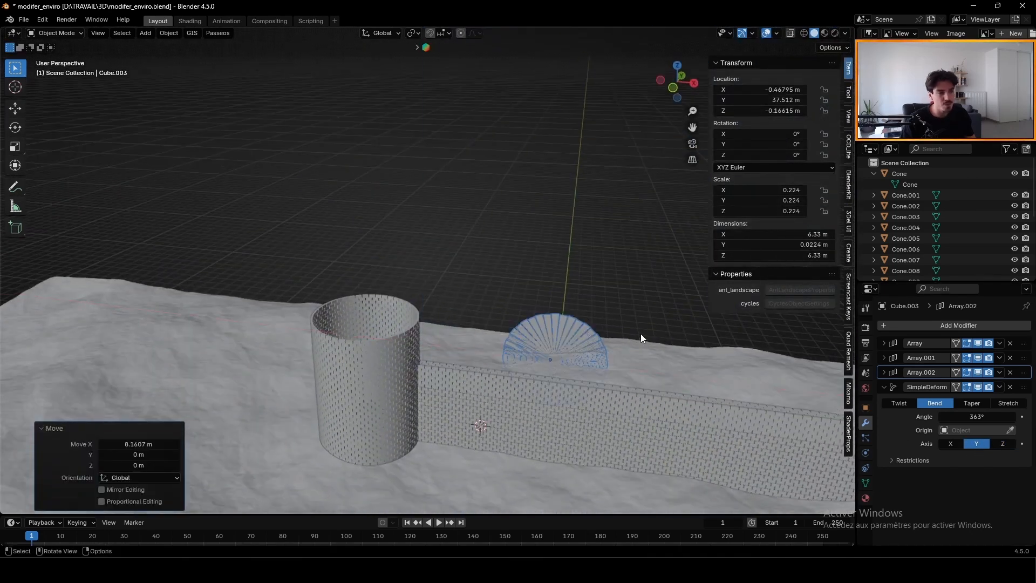
middle_drag(579, 350, 642, 378)
key(g)
click(598, 209)
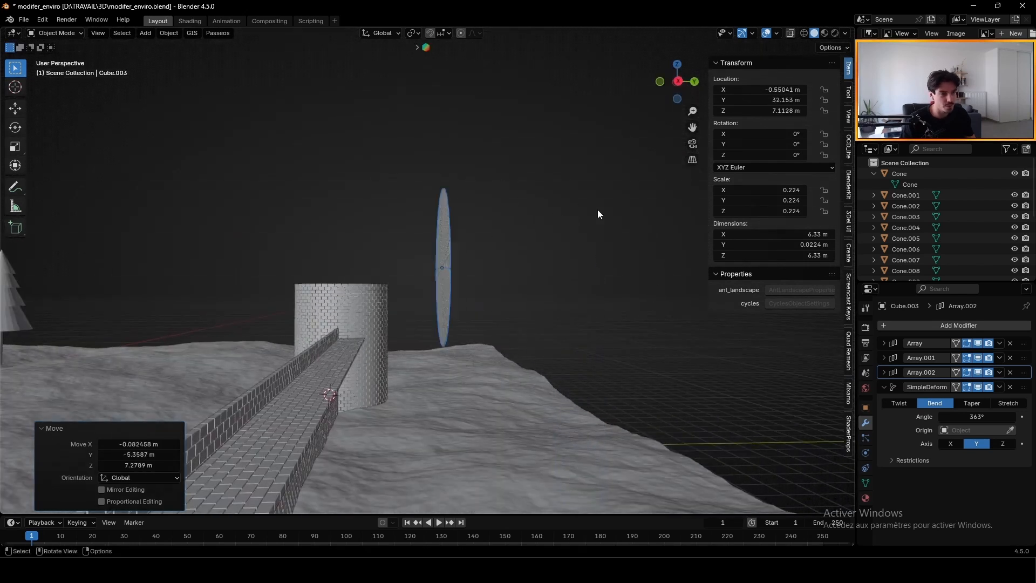
Step: Rotate the disc 90° about X and place it over the tower's top, at about X -8.86 m, Y 27.52 m, Z 6.60 m
text(rx9)
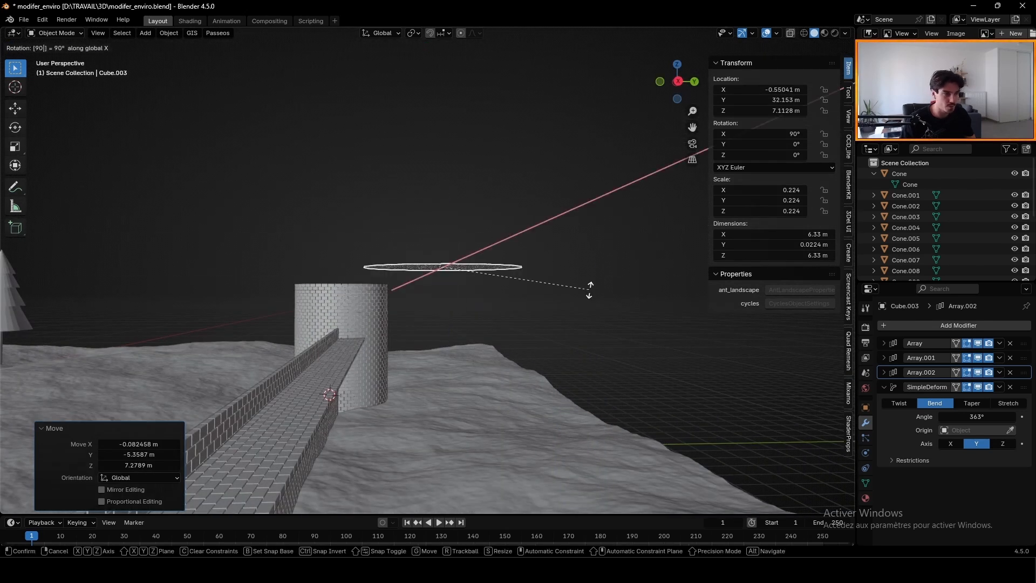
click(589, 289)
middle_drag(568, 253, 567, 279)
click(677, 78)
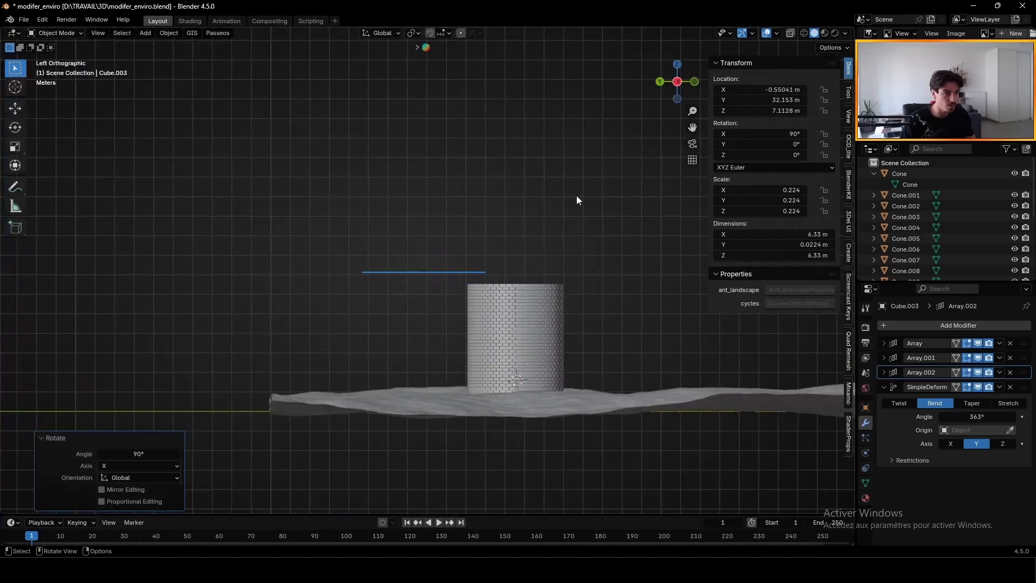
key(g)
click(585, 221)
middle_drag(585, 221, 582, 309)
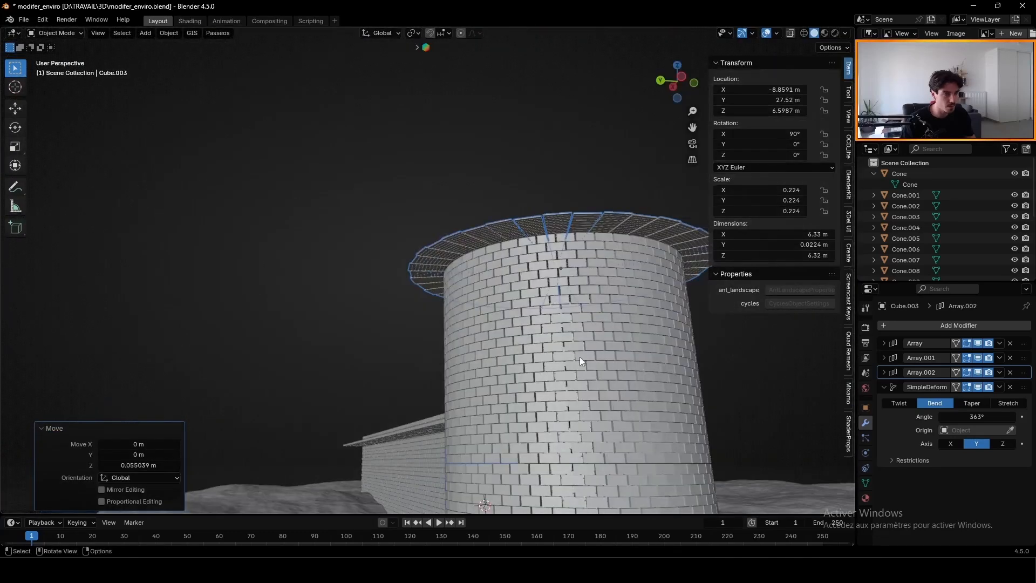
Step: Duplicate the large brick tower cylinder and raise the copy about 6.41 m along Z onto the circular platform
click(579, 358)
click(678, 66)
key(shift+d)
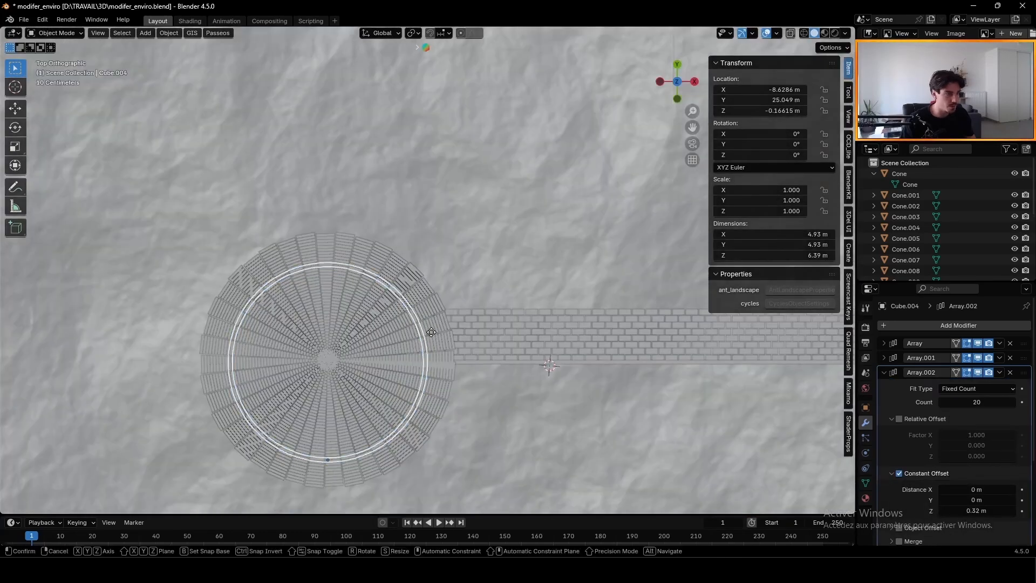
right_click(432, 332)
middle_drag(465, 354, 537, 231)
key(g)
key(z)
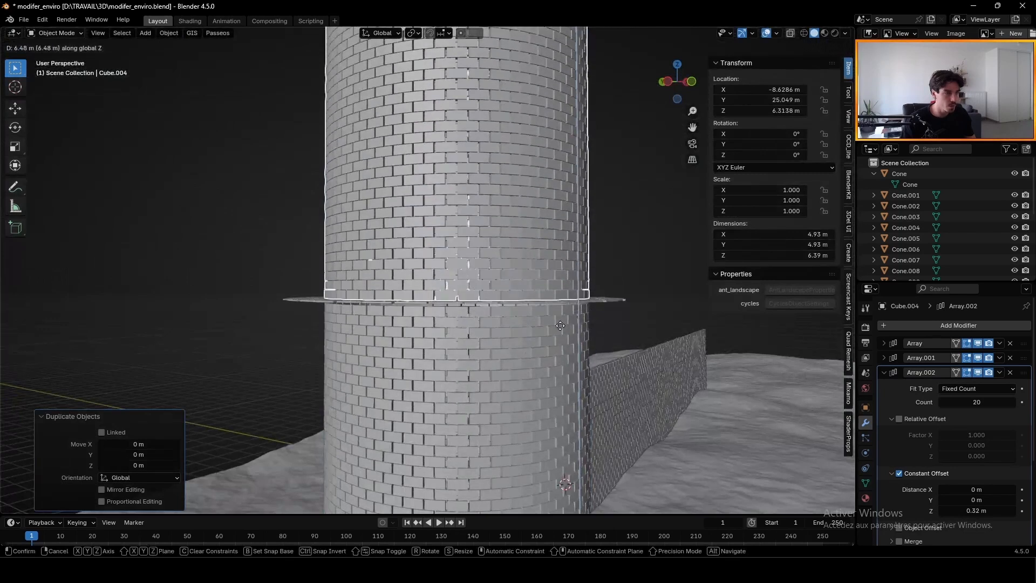
click(561, 326)
Step: Narrow the copied cylinder by setting the count of its first Array modifier to 22
key(s)
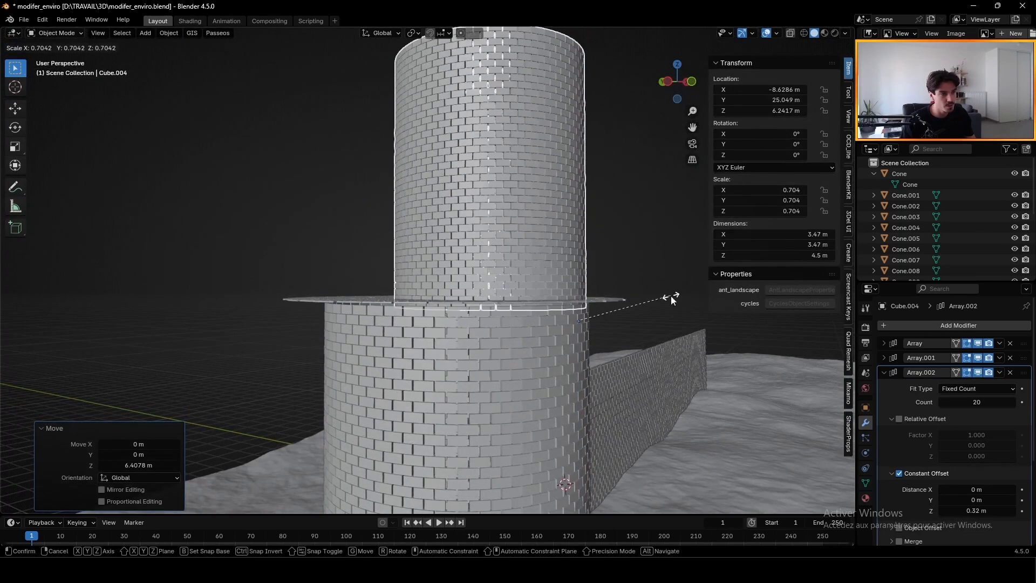
right_click(672, 297)
click(884, 373)
click(884, 344)
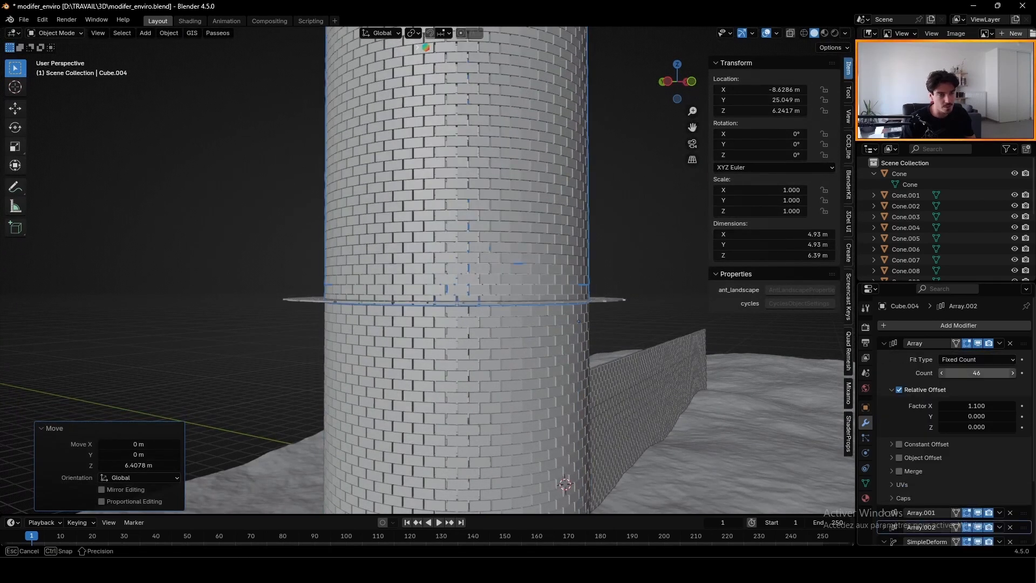
drag(977, 373, 923, 373)
scroll(543, 268, down, 4)
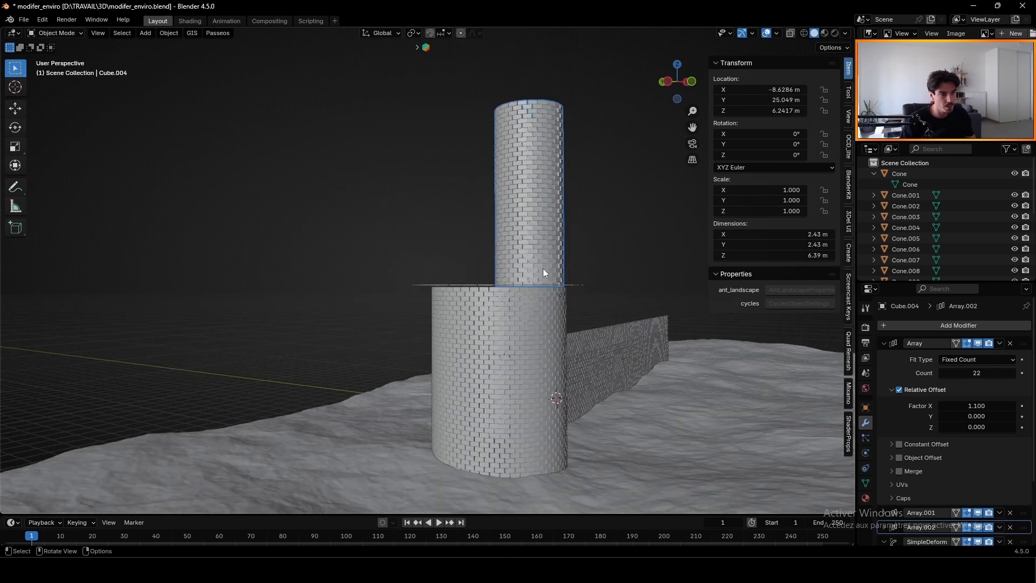
Step: Set the upper cylinder's bend angle to 367° and shift it about 1.29 m along Y towards the platform's centre
middle_drag(543, 267, 450, 287)
scroll(982, 450, down, 3)
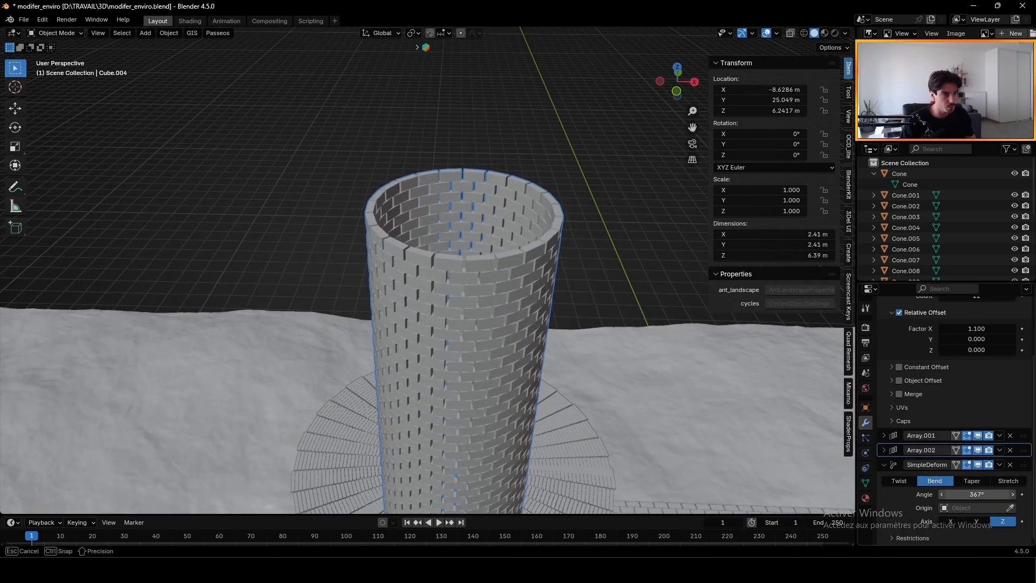
mouse_move(977, 494)
mouse_down()
mouse_move(950, 495)
mouse_move(977, 495)
mouse_up()
key(KP_7)
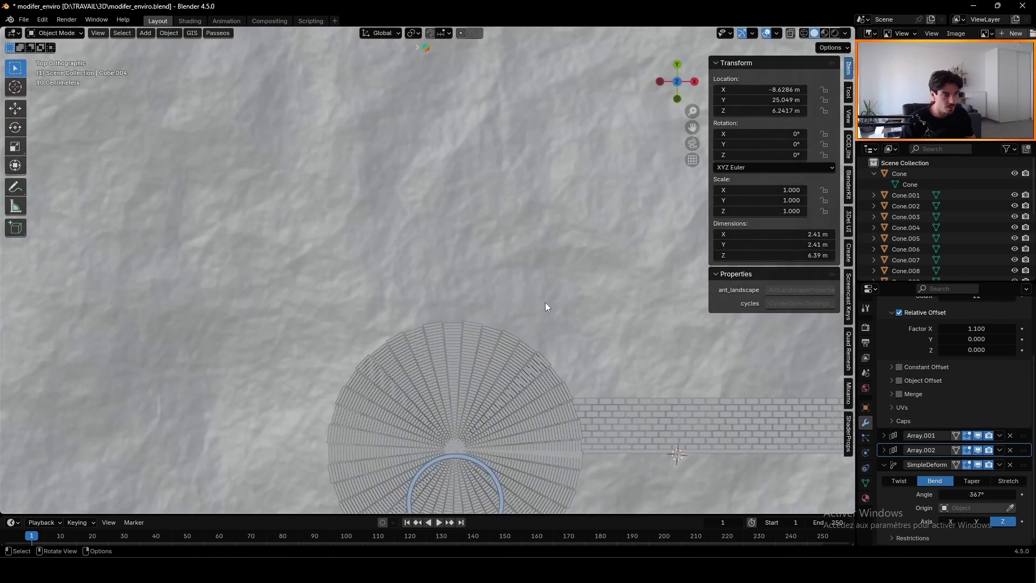
key(g)
click(526, 385)
middle_drag(526, 384, 518, 335)
scroll(915, 410, up, 4)
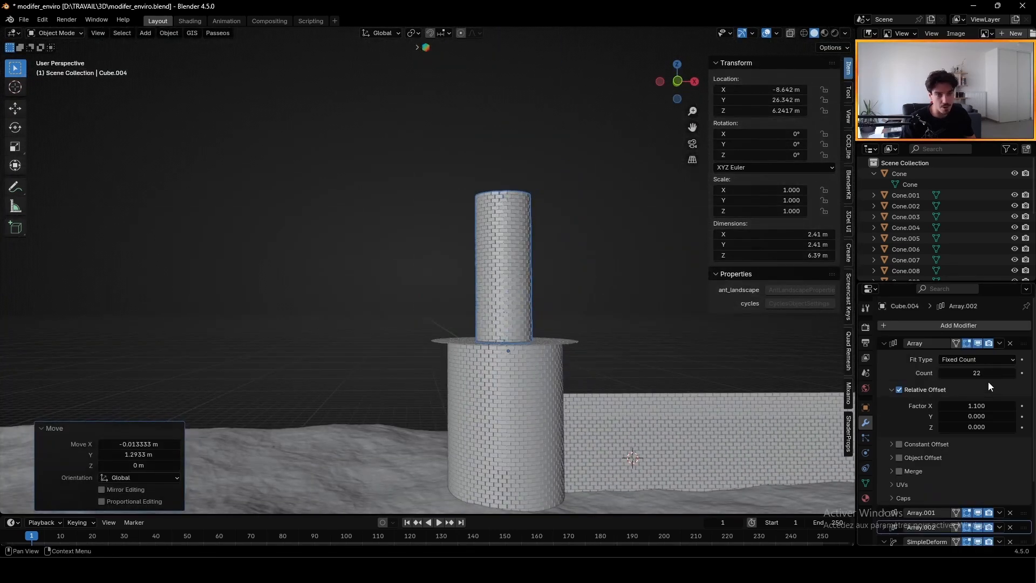
Step: Rename the upper cylinder's vertical array modifier as hauteur and its first array modifier as largeur
key(ctrl+z)
click(945, 372)
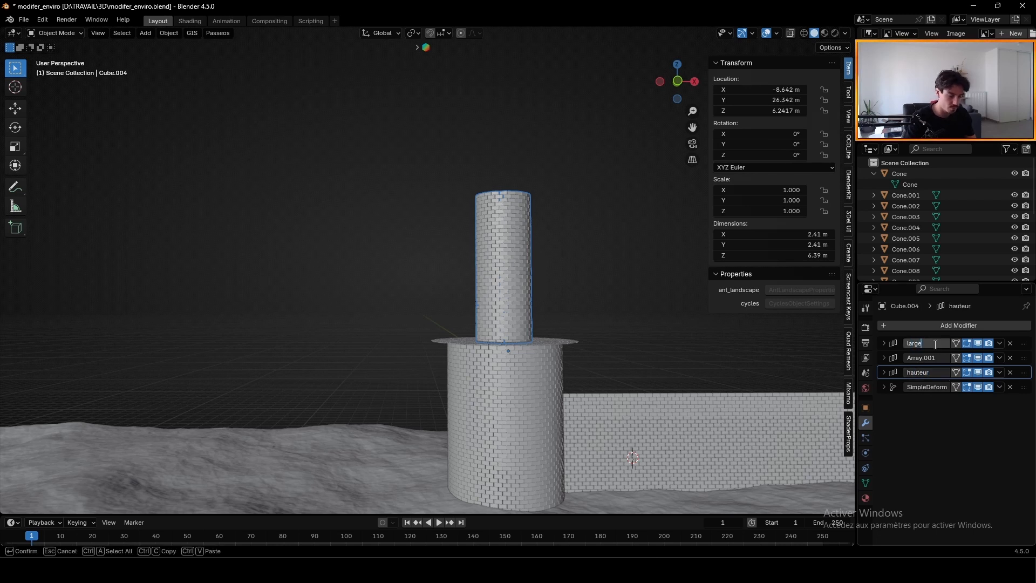
key(Return)
click(942, 358)
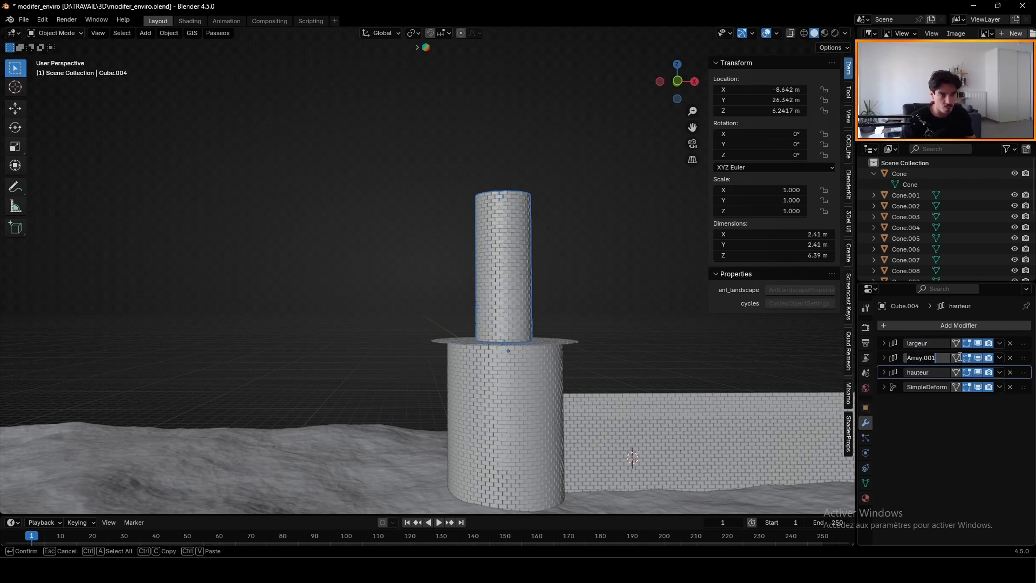
click(884, 358)
click(884, 358)
click(942, 358)
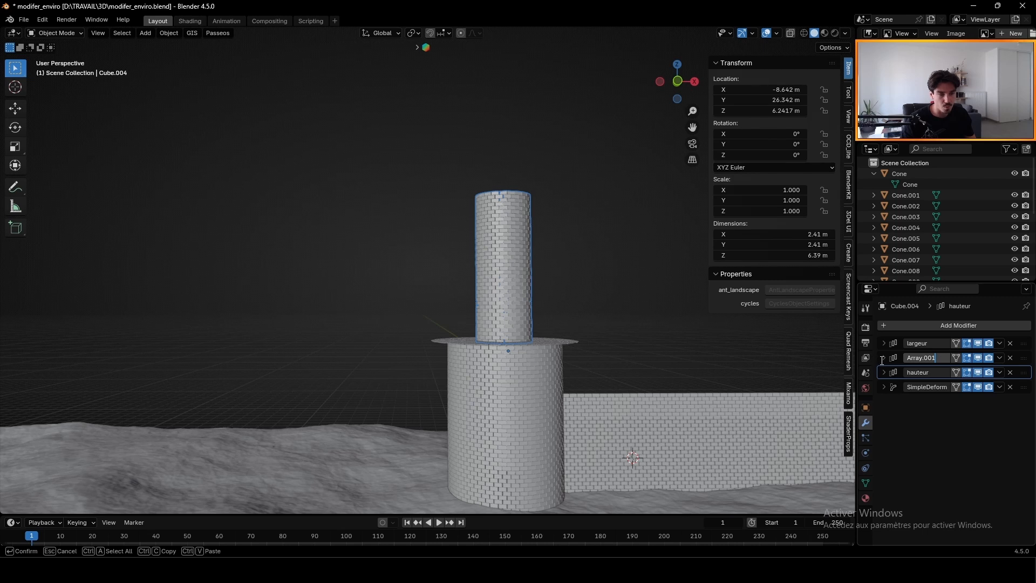
key(Return)
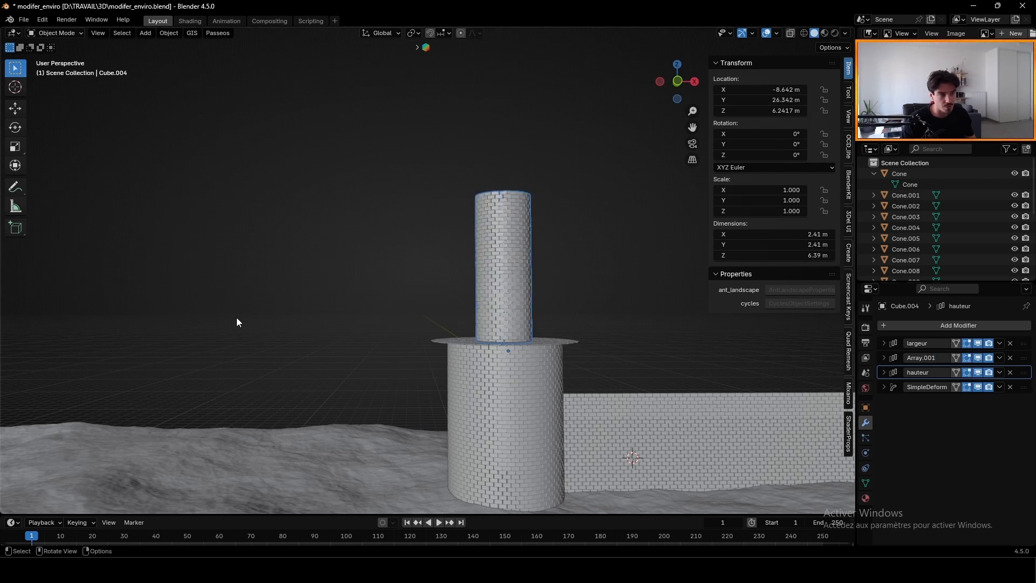
Step: Shorten the upper cylinder by setting the count of its hauteur array to 9
scroll(518, 277, up, 9)
scroll(466, 275, down, 3)
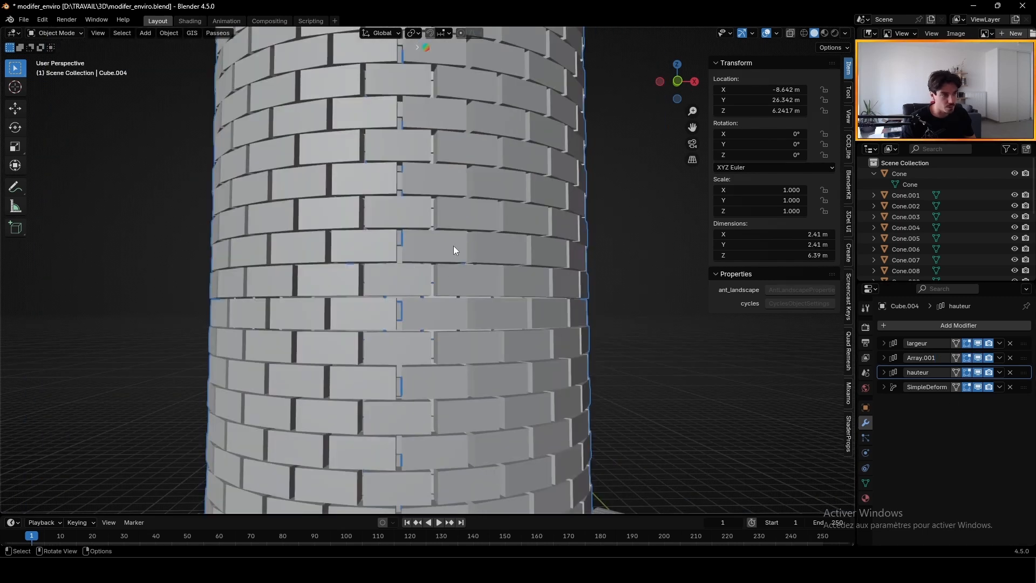
scroll(472, 266, down, 5)
click(884, 372)
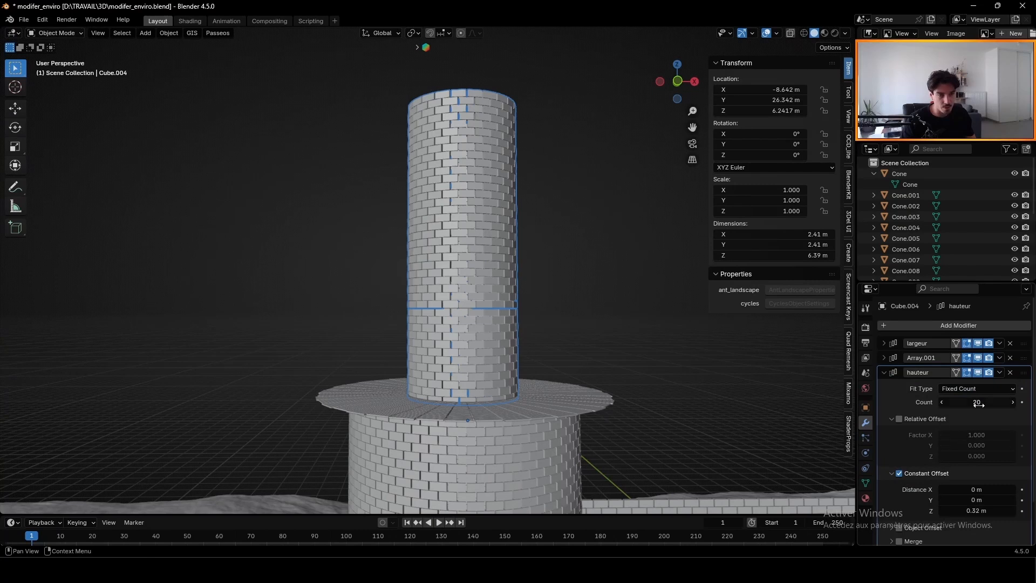
drag(979, 404, 946, 404)
Step: Duplicate the short upper cylinder and move the copy about -1.59 m along Y in top view
scroll(388, 336, down, 5)
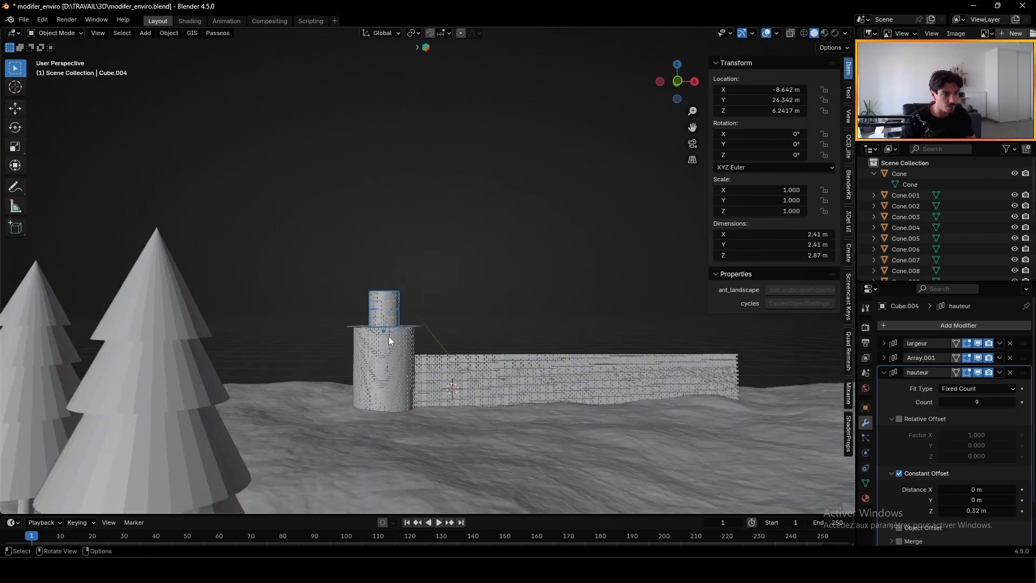
key(KP_7)
key(shift+d)
right_click(475, 367)
key(s)
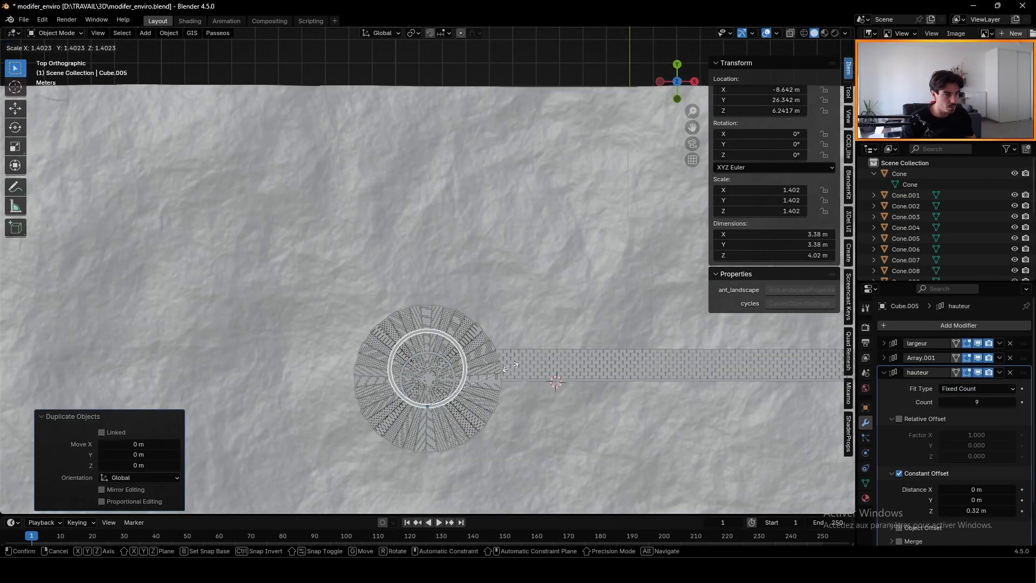
key(Escape)
key(g)
click(458, 427)
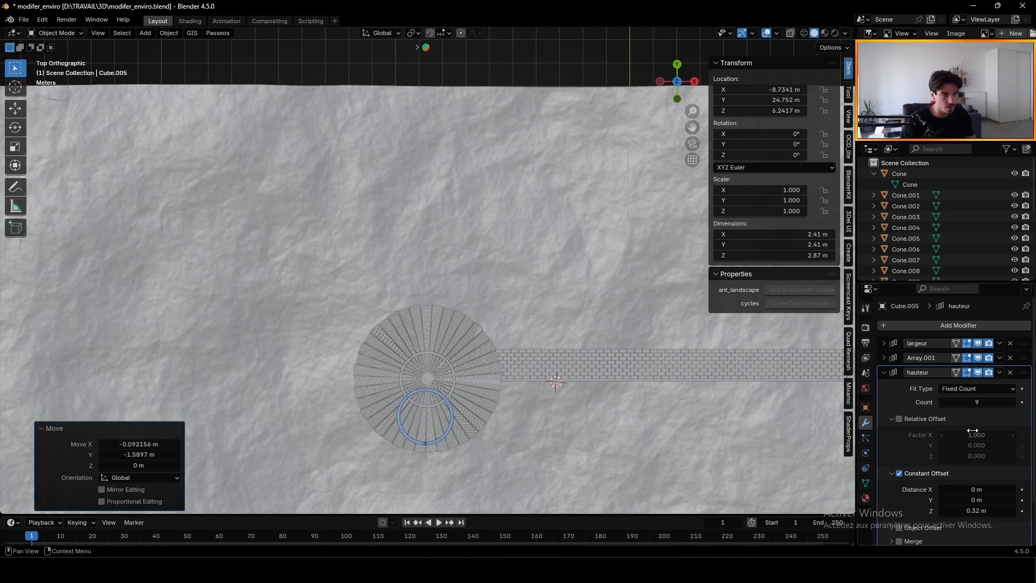
Step: Widen the copied ring by setting its largeur count to 57, and centre it over the circular platform
click(884, 374)
click(884, 344)
drag(962, 375, 999, 376)
key(g)
click(669, 399)
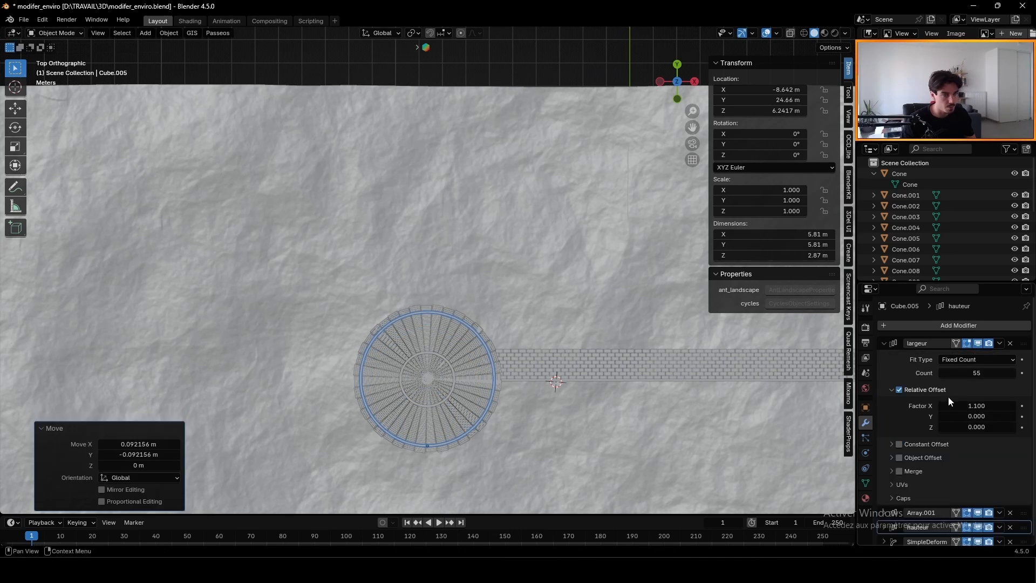
key(g)
click(444, 416)
Step: Reduce the wide ring to a low parapet by setting its hauteur count to 2
middle_drag(444, 416, 467, 286)
scroll(539, 351, up, 1)
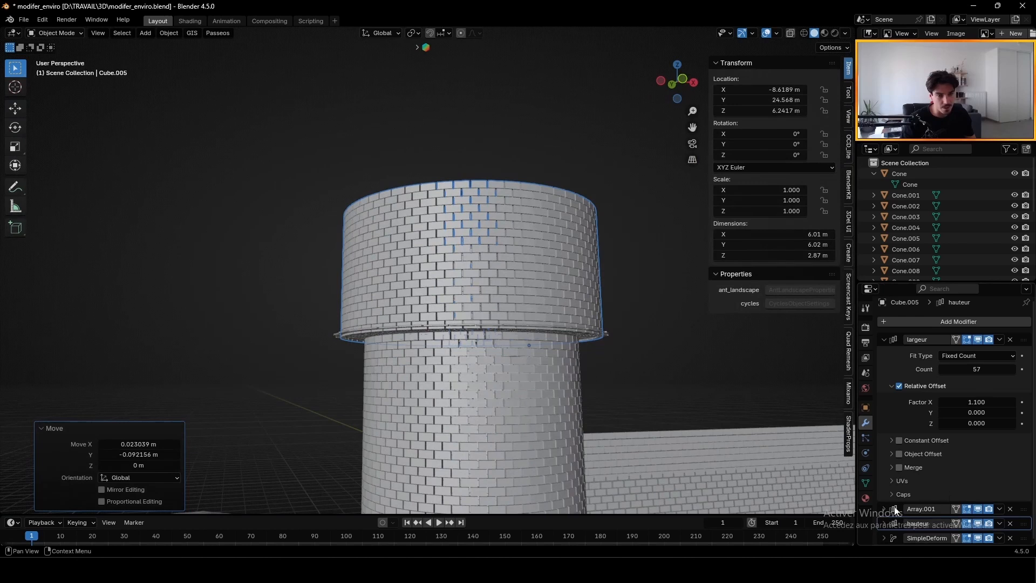
click(884, 527)
scroll(981, 451, down, 8)
drag(982, 383, 953, 383)
Step: Raise the parapet ring about 0.057 m along Z so it sits on the platform
middle_drag(513, 260, 515, 306)
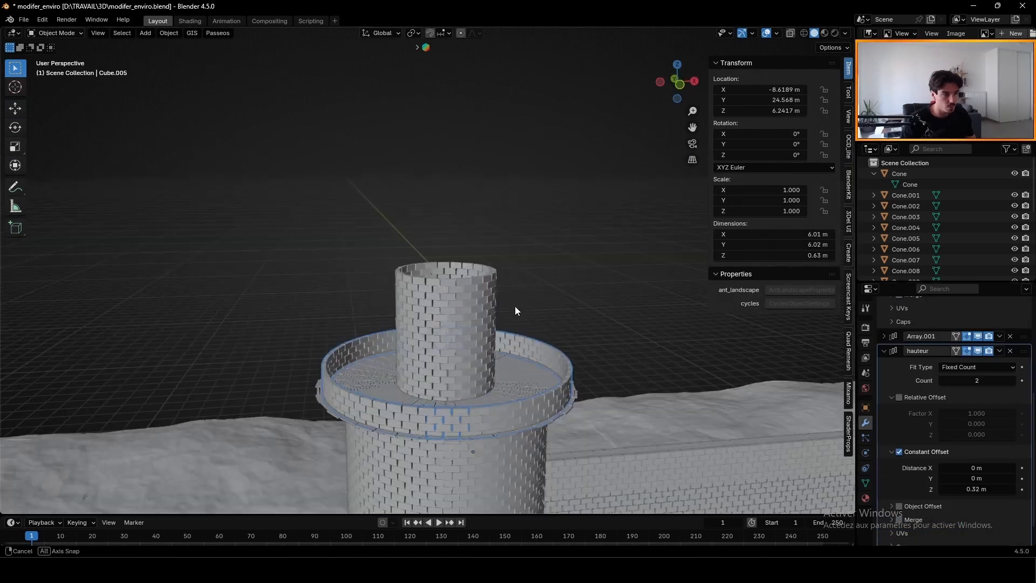
scroll(516, 305, up, 4)
key(g)
key(z)
click(575, 356)
middle_drag(575, 355, 572, 323)
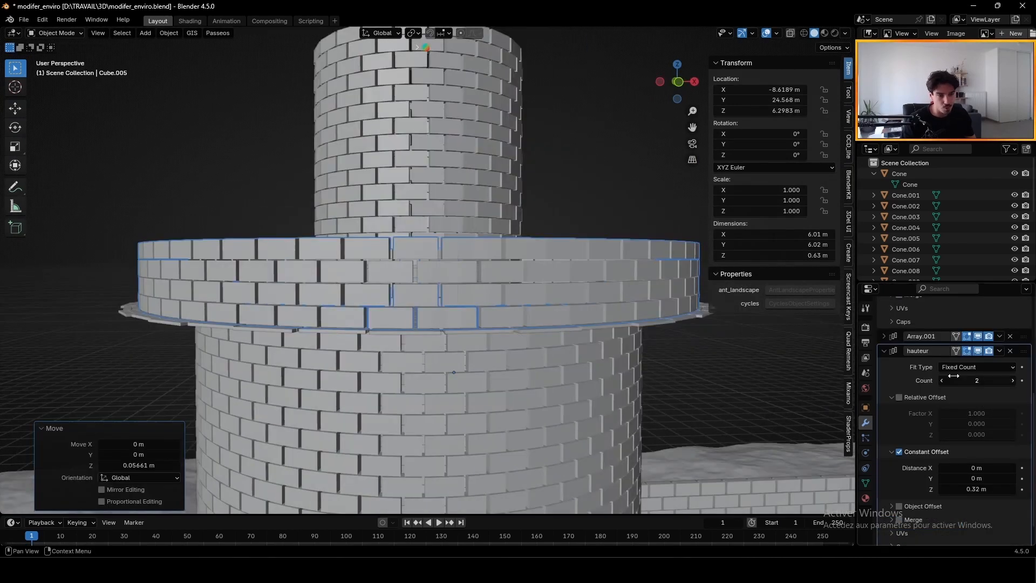
Step: Add a cone mesh and raise it about 8.22 m along Z for the turret roof
scroll(540, 156, down, 4)
middle_drag(540, 156, 539, 183)
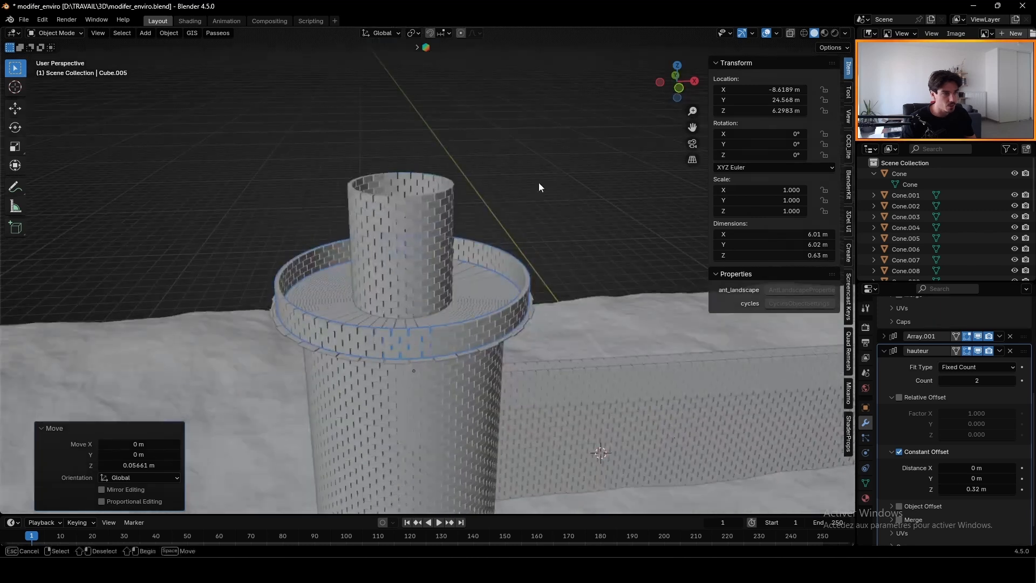
click(393, 208)
key(shift+a)
mouse_move(502, 204)
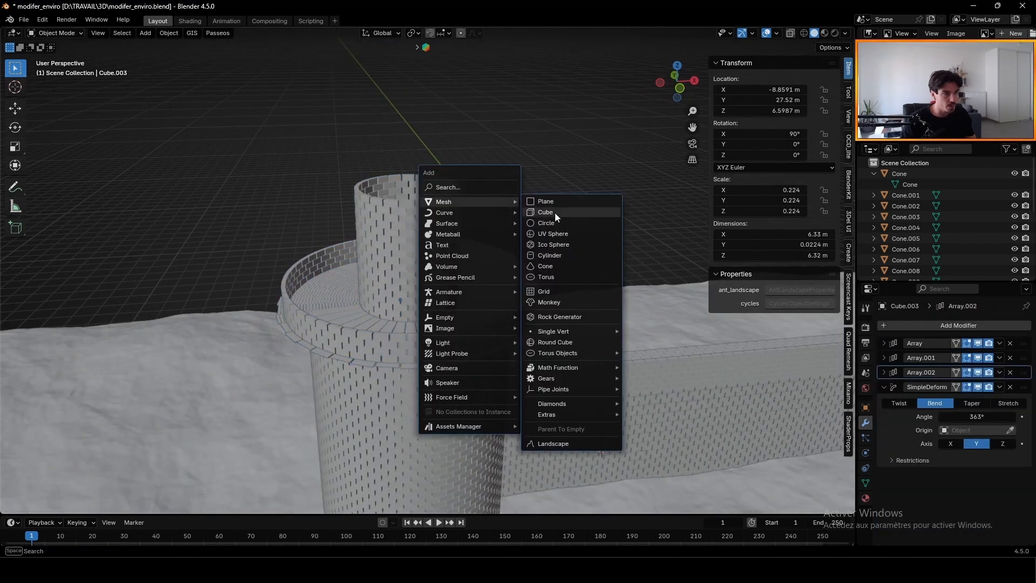
click(562, 251)
key(g)
key(z)
click(477, 502)
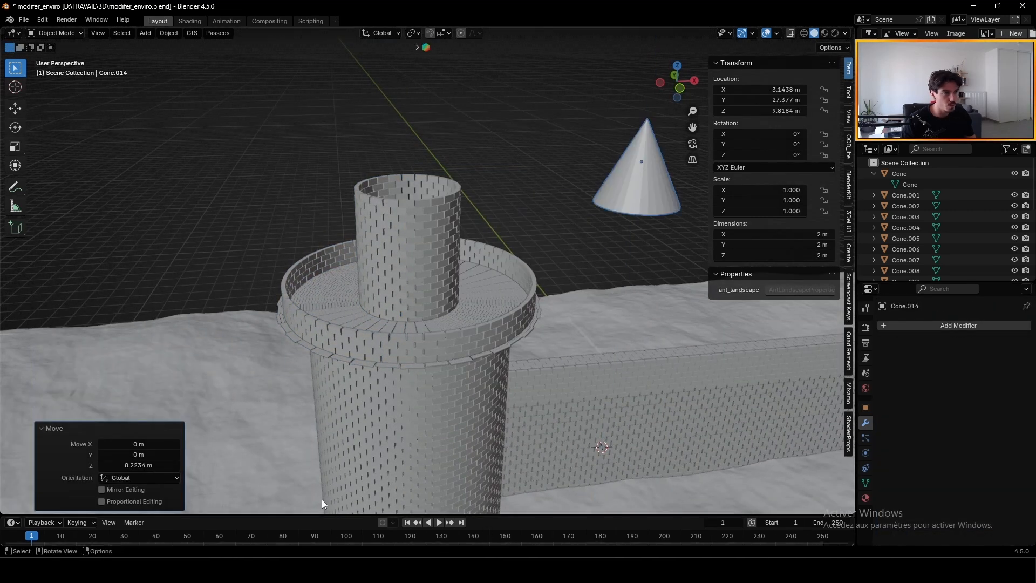
Step: Scale the cone to about 1.435 and centre it over the small upper cylinder, aligning it in wireframe top view
key(g)
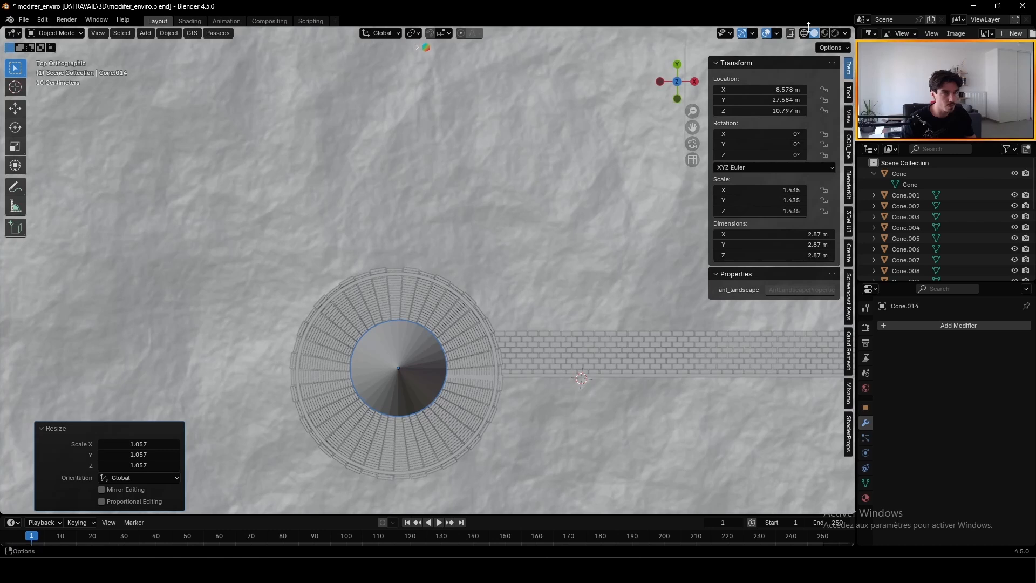
click(804, 33)
scroll(415, 365, up, 3)
key(g)
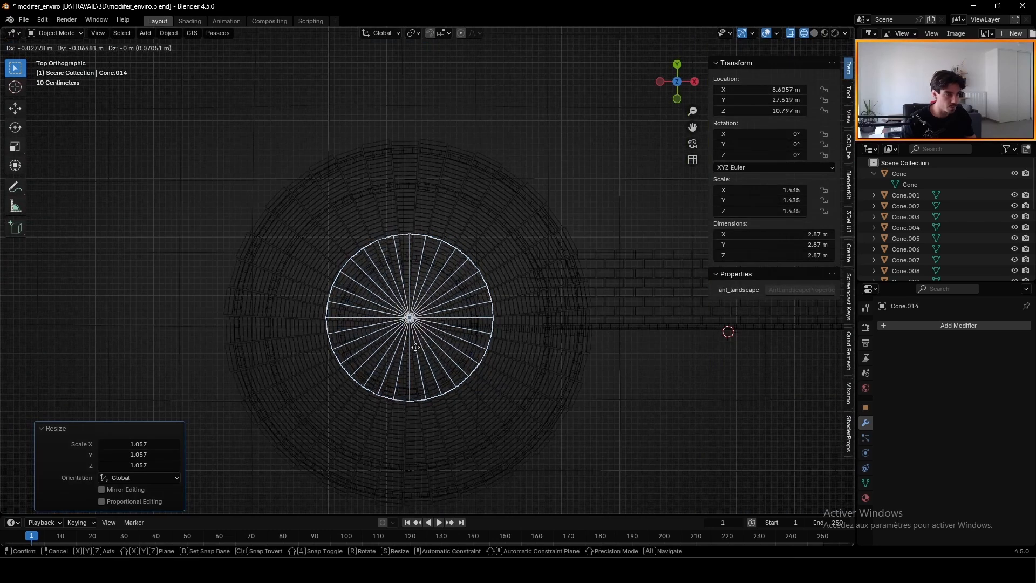
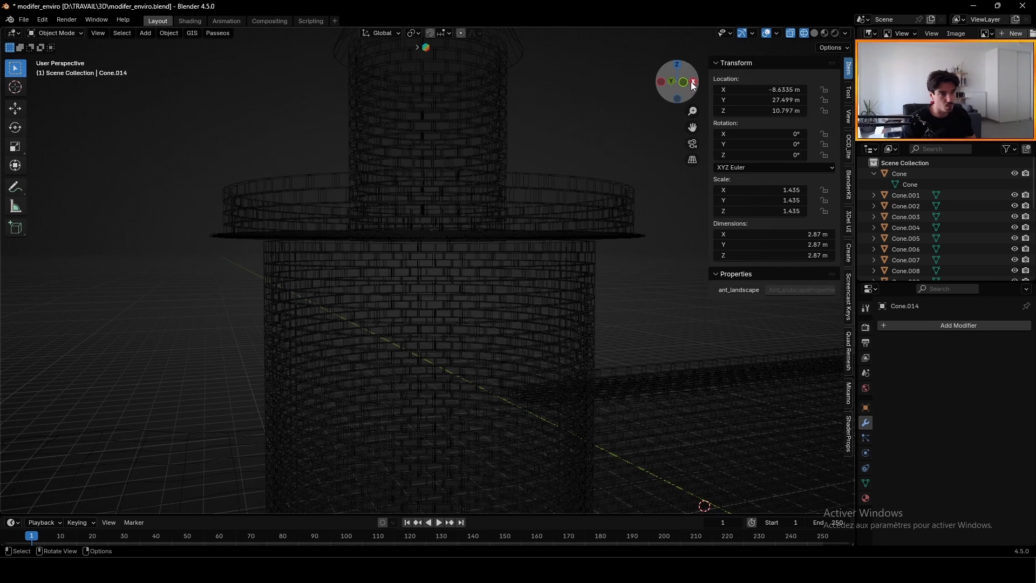
Step: Return the viewport to solid shading and save the file
click(791, 33)
key(ctrl+s)
Step: Select the flat circular platform beneath the parapet and open its mesh in Edit Mode
middle_drag(559, 103, 528, 182)
scroll(365, 266, up, 2)
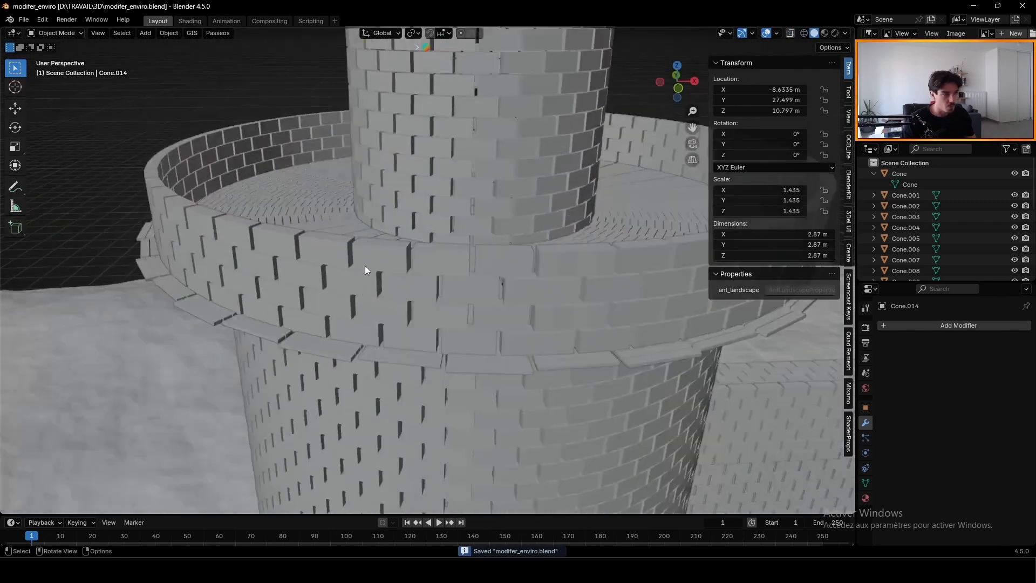
click(300, 352)
middle_drag(428, 339, 358, 315)
scroll(367, 339, up, 2)
scroll(358, 315, up, 1)
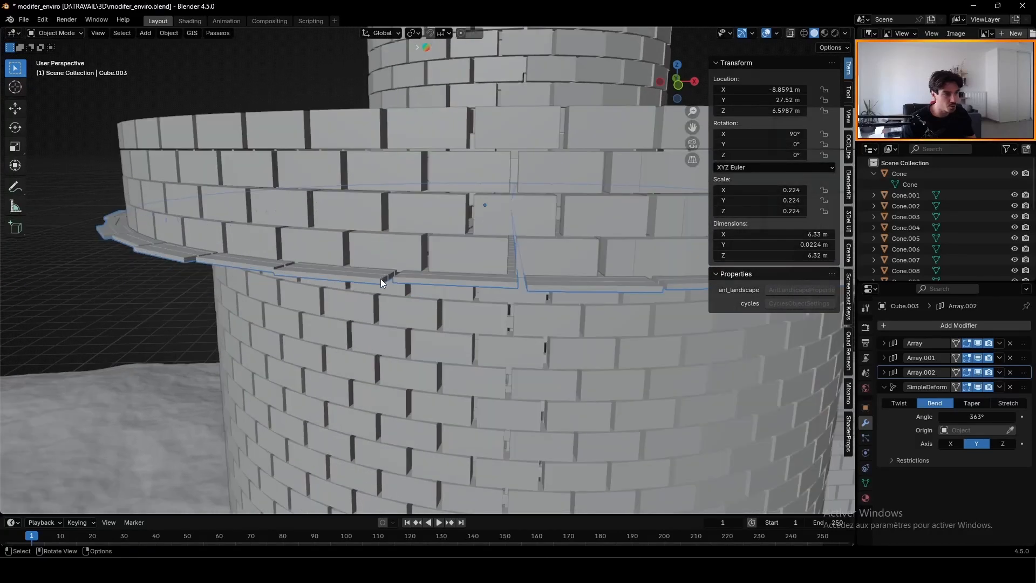
middle_drag(381, 281, 475, 289)
key(Tab)
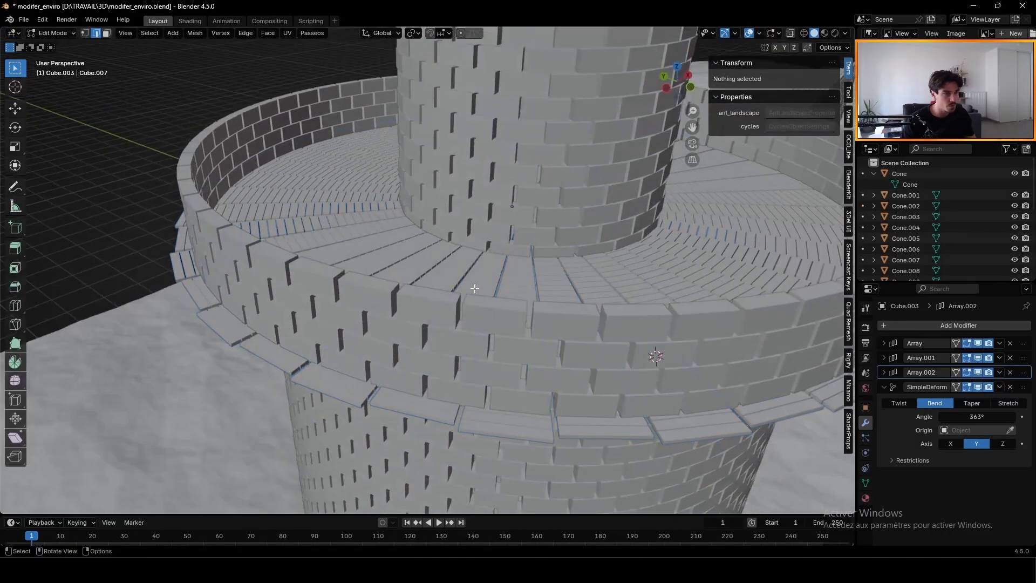
Step: Turn on X-ray, select the platform's entire base block and scale it by about 1.303 along Z
middle_drag(551, 251, 532, 232)
click(790, 34)
key(a)
scroll(533, 232, up, 4)
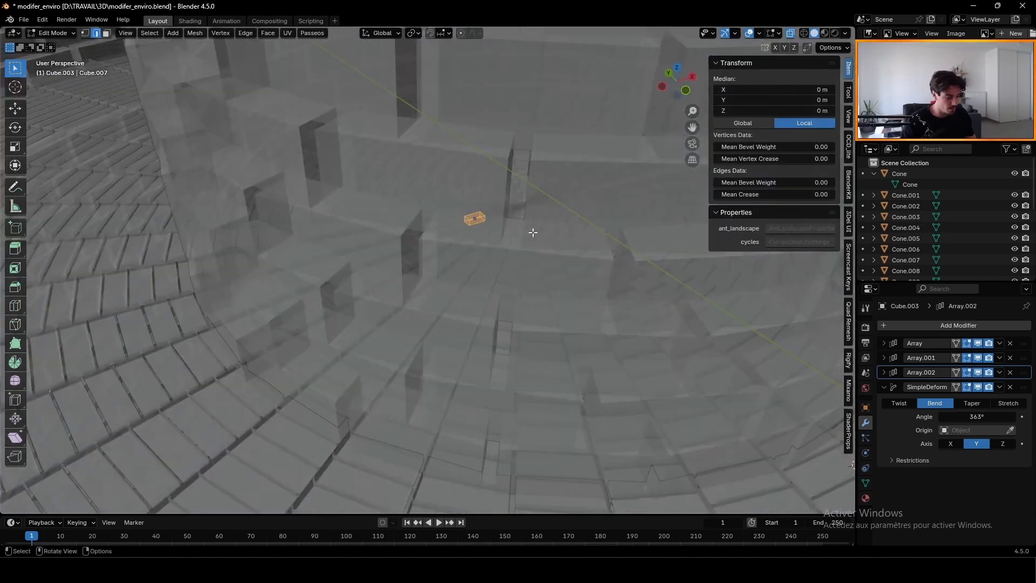
key(s)
key(z)
click(552, 202)
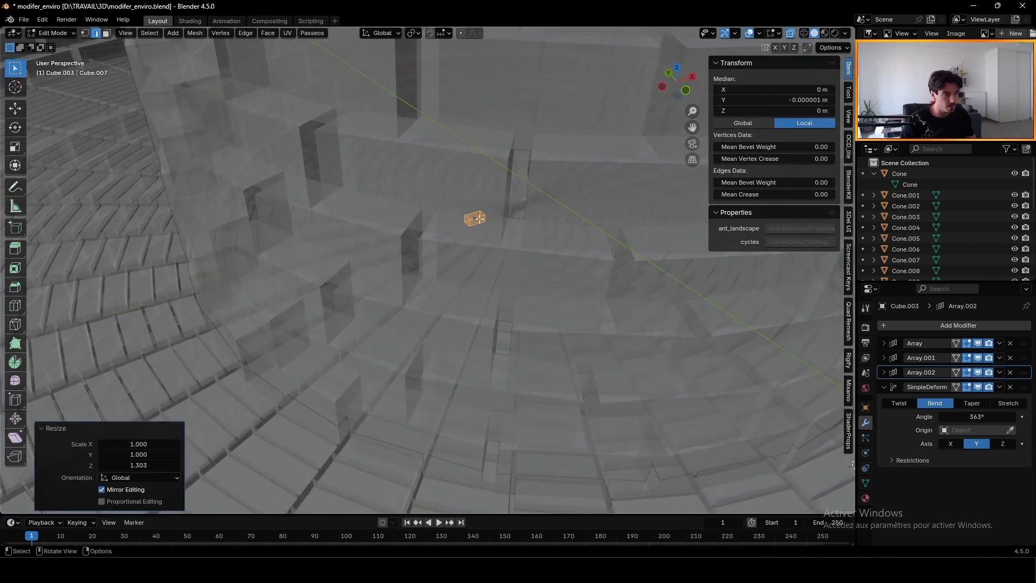
Step: Stretch the base block further along Z to make the platform about 0.07 m thick, and return to Object Mode
scroll(469, 300, down, 5)
middle_drag(464, 303, 464, 281)
key(s)
key(z)
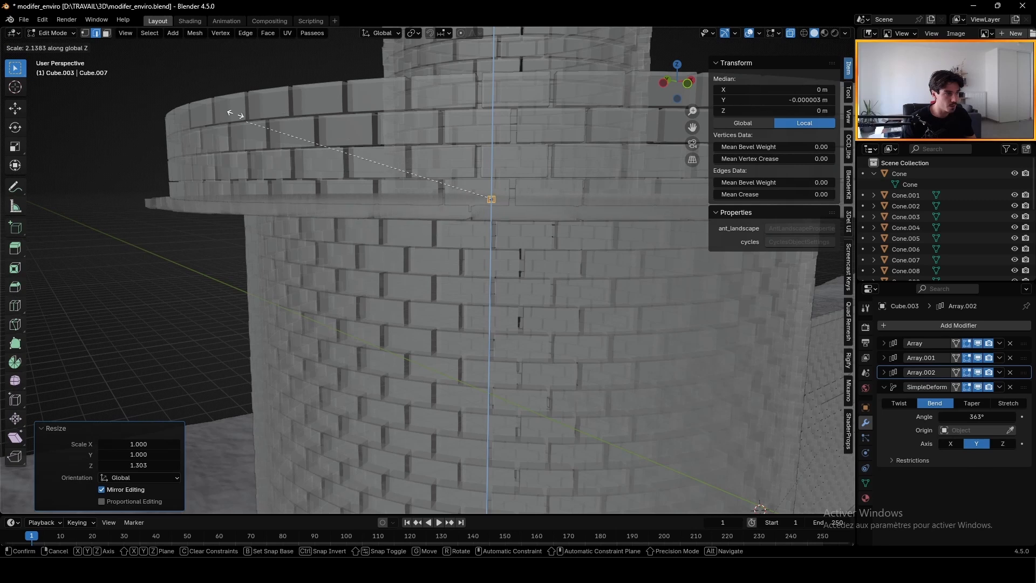
click(215, 80)
key(Tab)
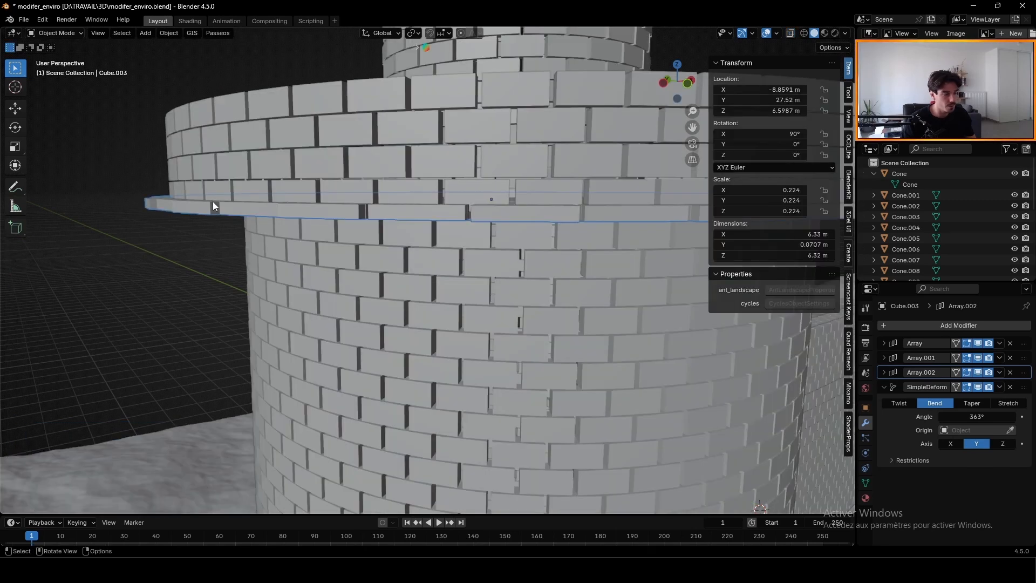
key(Tab)
key(s)
key(z)
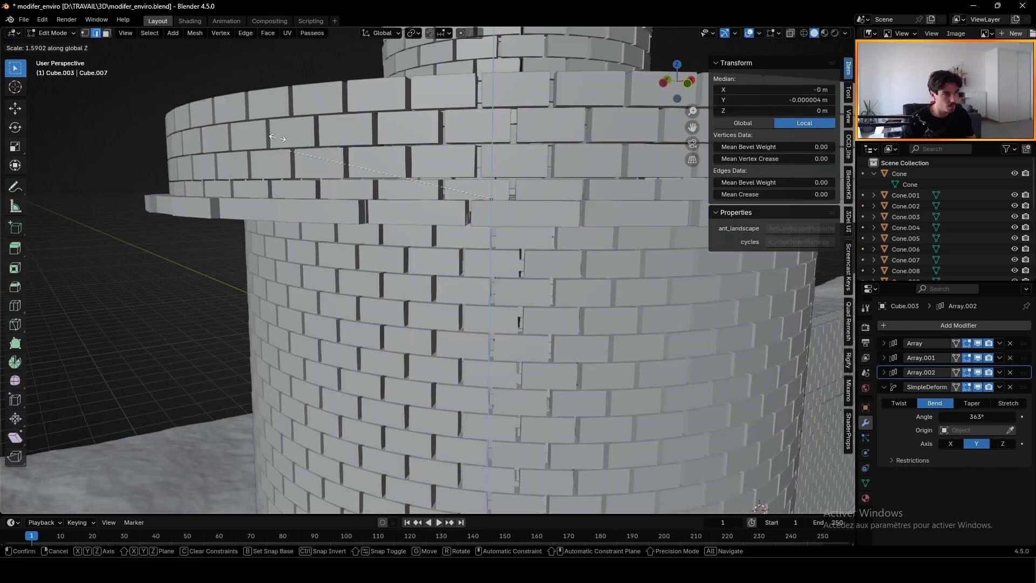
right_click(286, 100)
click(478, 251)
Step: Save the file and return the platform to Object Mode
scroll(477, 251, down, 2)
scroll(470, 319, down, 10)
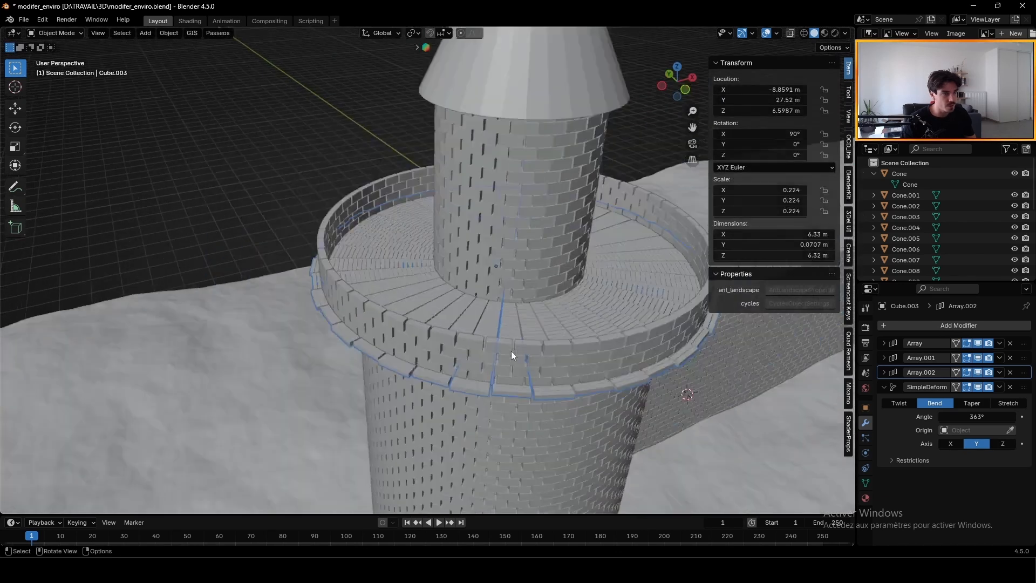
key(Tab)
middle_drag(511, 351, 463, 279)
key(ctrl+s)
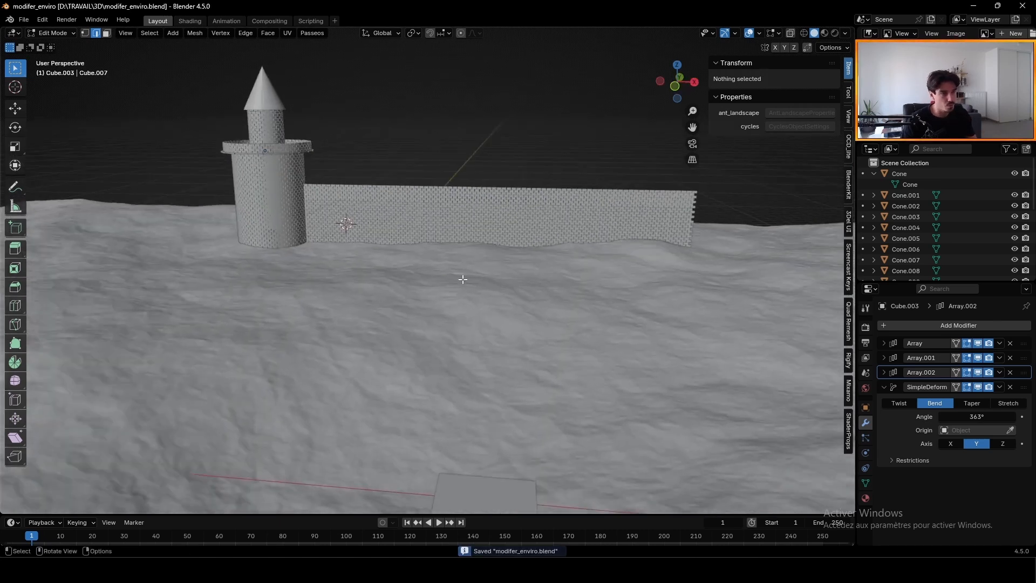
scroll(498, 215, down, 4)
middle_drag(545, 286, 477, 308)
key(Tab)
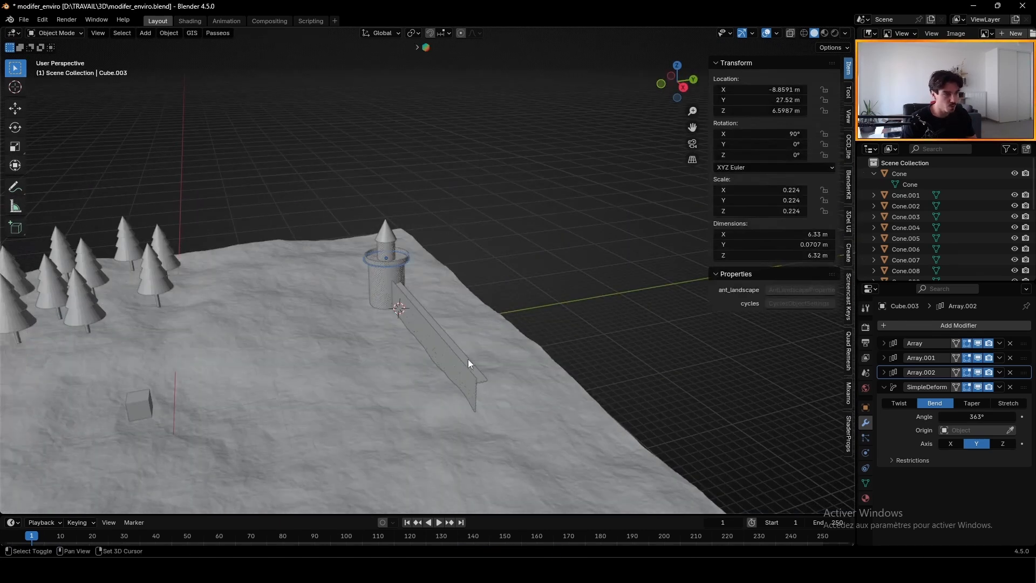
Step: Duplicate the long brick wall and, in top view, place the copy on the tower's free side, turned to about 33.6° around Z
shift+middle_drag(468, 358, 509, 375)
shift+click(520, 392)
click(678, 66)
scroll(503, 272, up, 2)
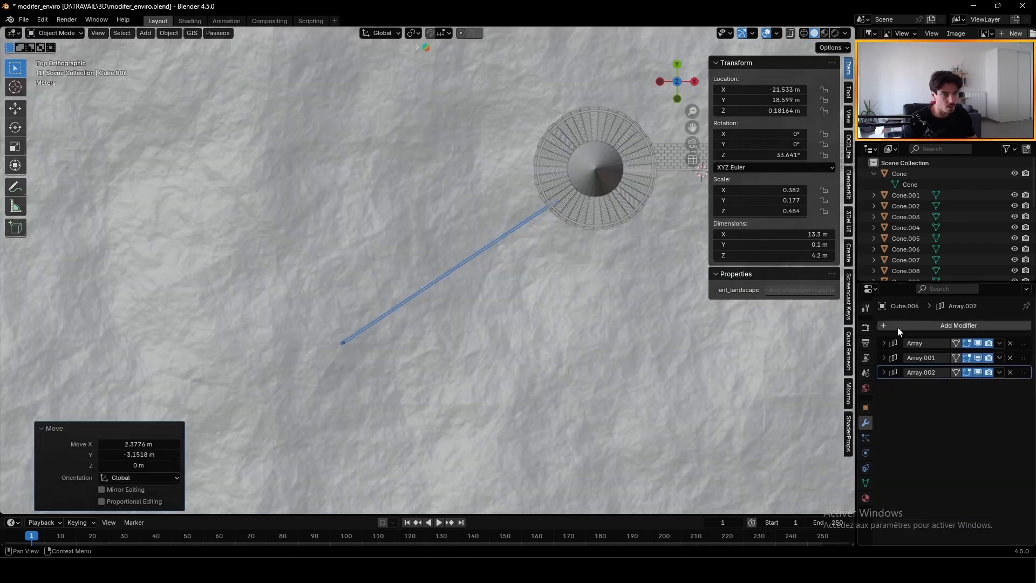
Step: Set the wall copy's first Array count to 20, then rotate it to about 38° around Z and move it against the tower
click(885, 342)
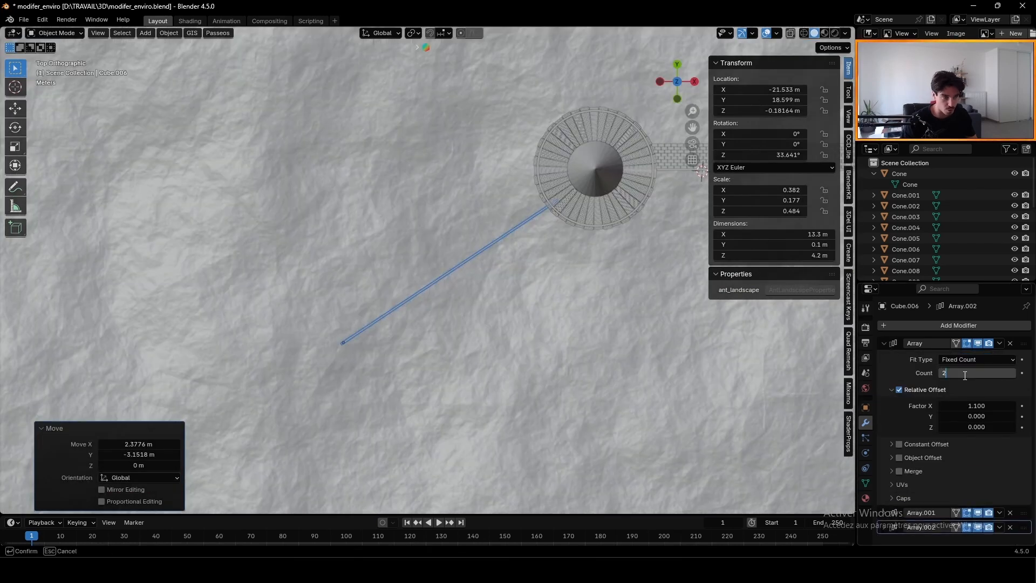
text(0)
key(Return)
key(r)
click(607, 175)
key(g)
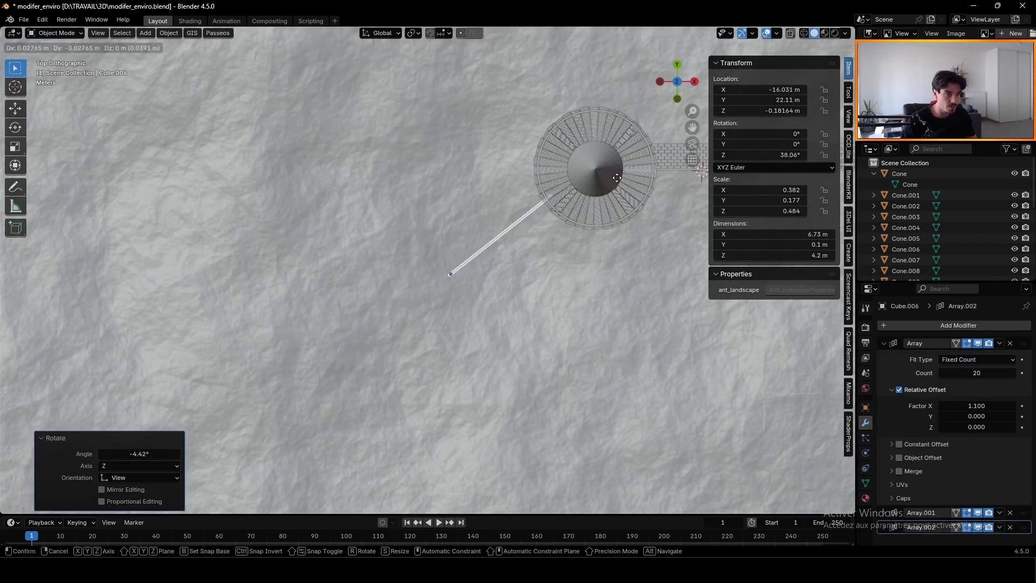
click(617, 178)
middle_drag(617, 177, 576, 279)
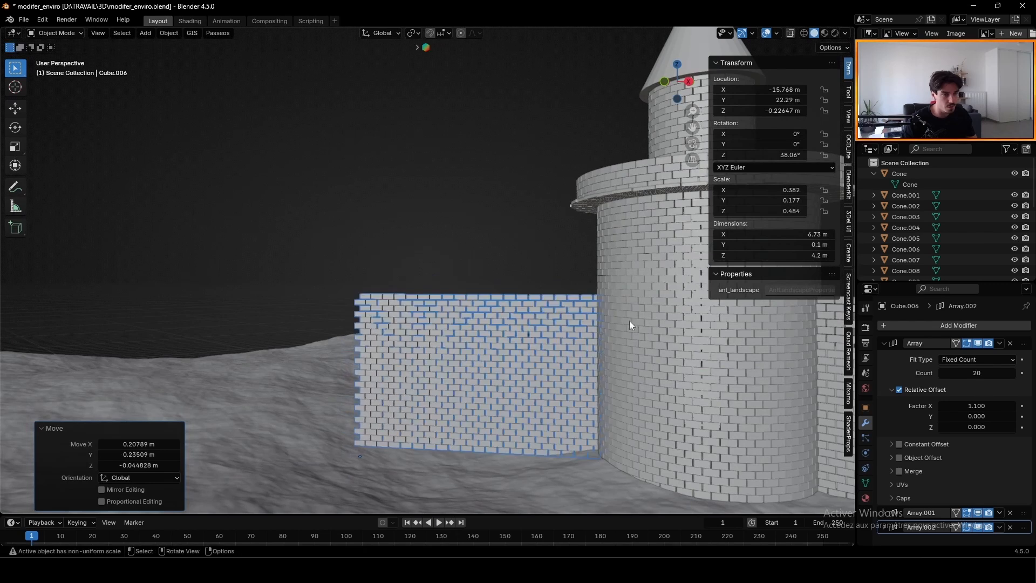
Step: Add a fourth Array modifier to the wall copy with relative offset off and a constant X offset of -26.62 m
click(883, 342)
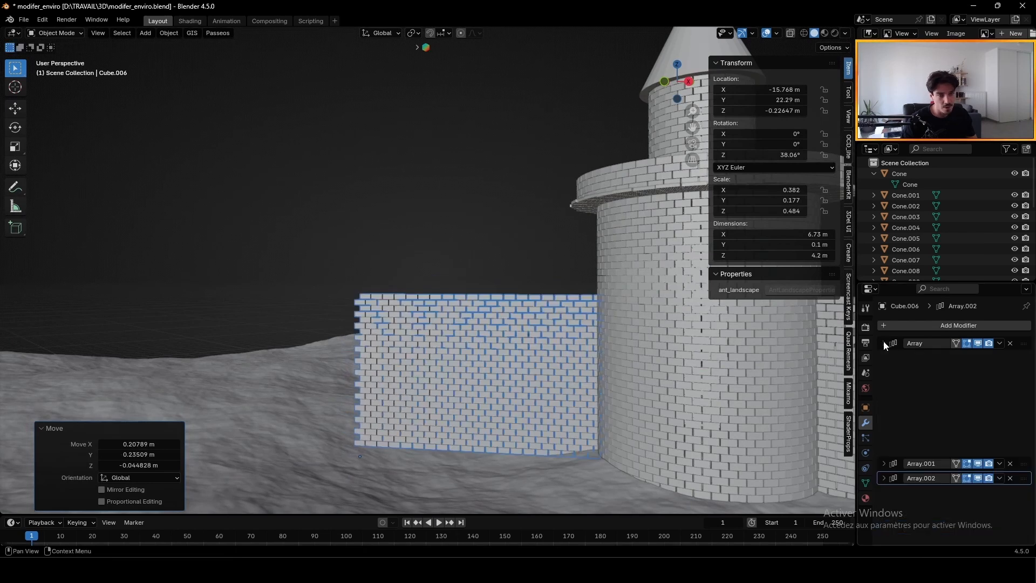
click(928, 326)
text(arr)
click(851, 347)
shift+middle_drag(598, 423, 768, 406)
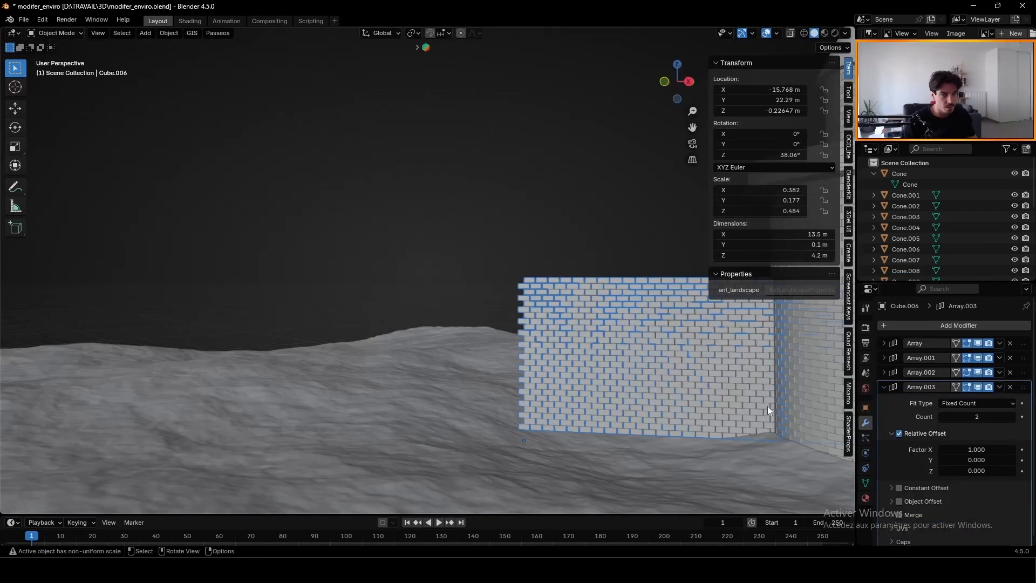
click(900, 488)
drag(960, 506, 811, 506)
scroll(559, 374, down, 5)
shift+middle_drag(559, 374, 466, 316)
scroll(466, 316, up, 6)
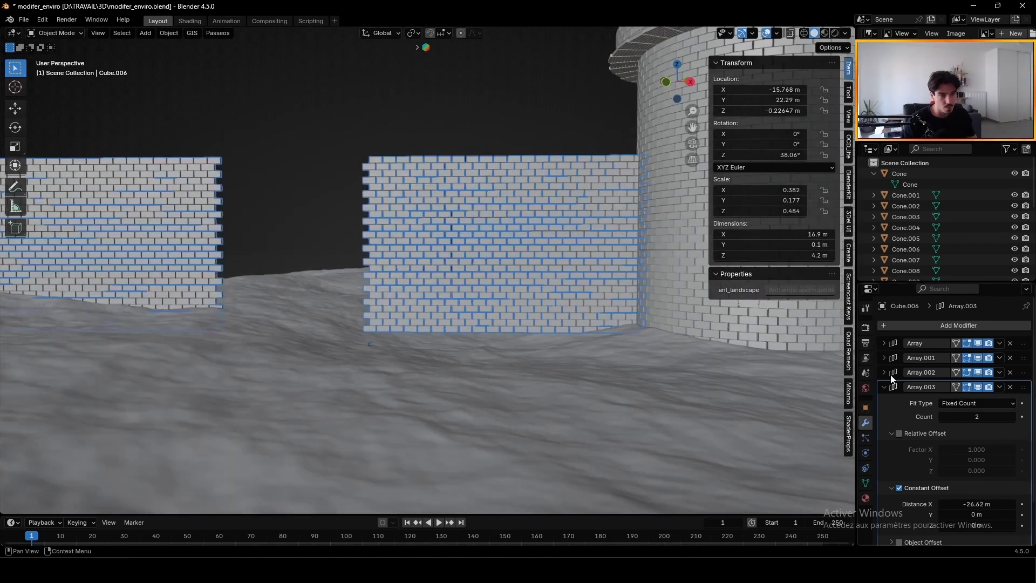
Step: Reduce the first Array's count to 6 and move the wall segments so one meets the tower, lowered to about -0.5 m in Z
click(885, 343)
drag(978, 373, 901, 373)
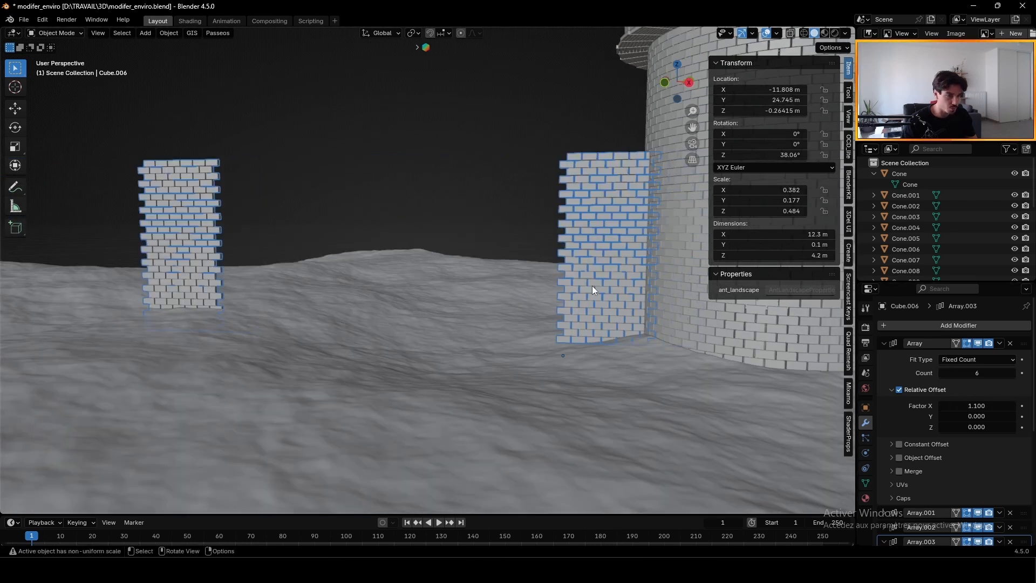
key(g)
key(z)
click(957, 469)
Step: Shorten the fourth Array's constant X offset so the two wall segments form a gateway about 6.95 m wide overall
scroll(957, 469, down, 8)
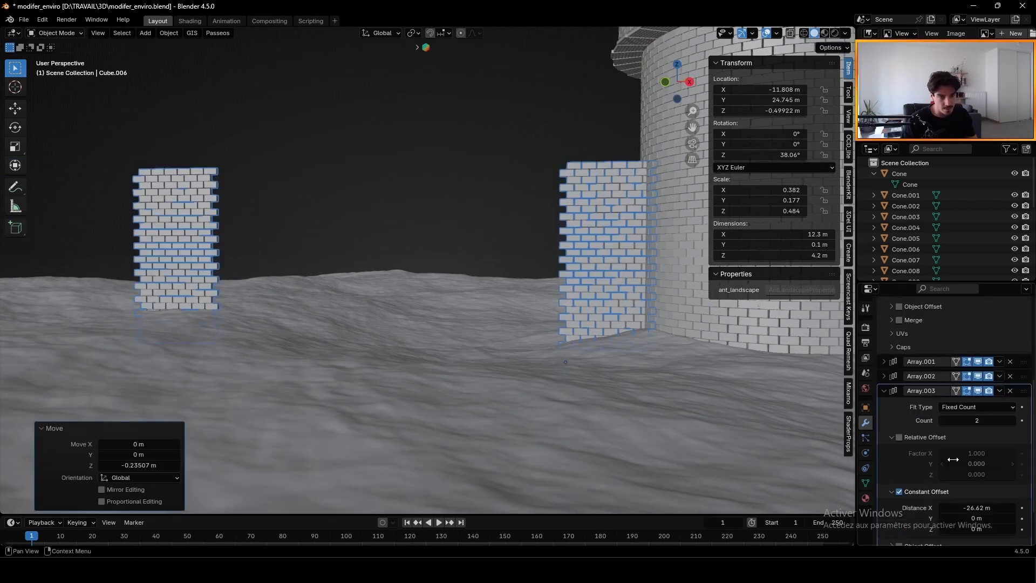
drag(977, 459, 1017, 459)
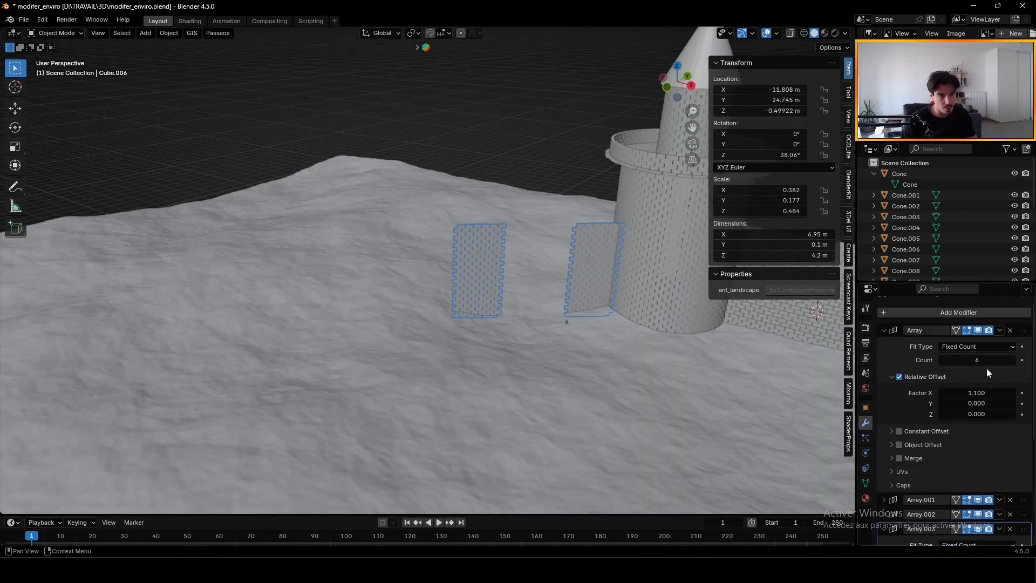
drag(980, 360, 1005, 360)
key(ctrl+z)
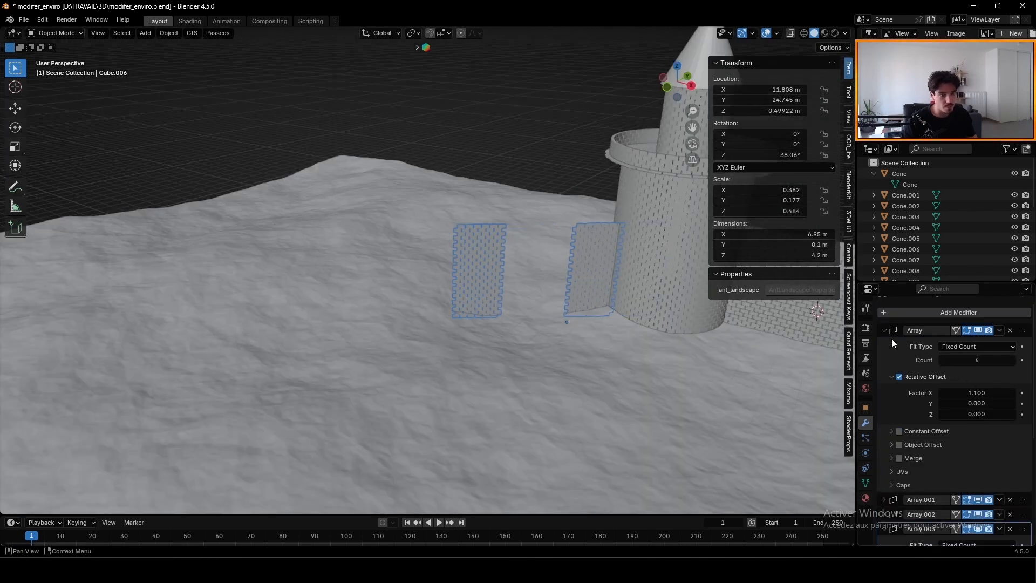
Step: Rename the gate pillars' vertical Array modifier to hauteur and set its count to 11
click(886, 331)
click(888, 375)
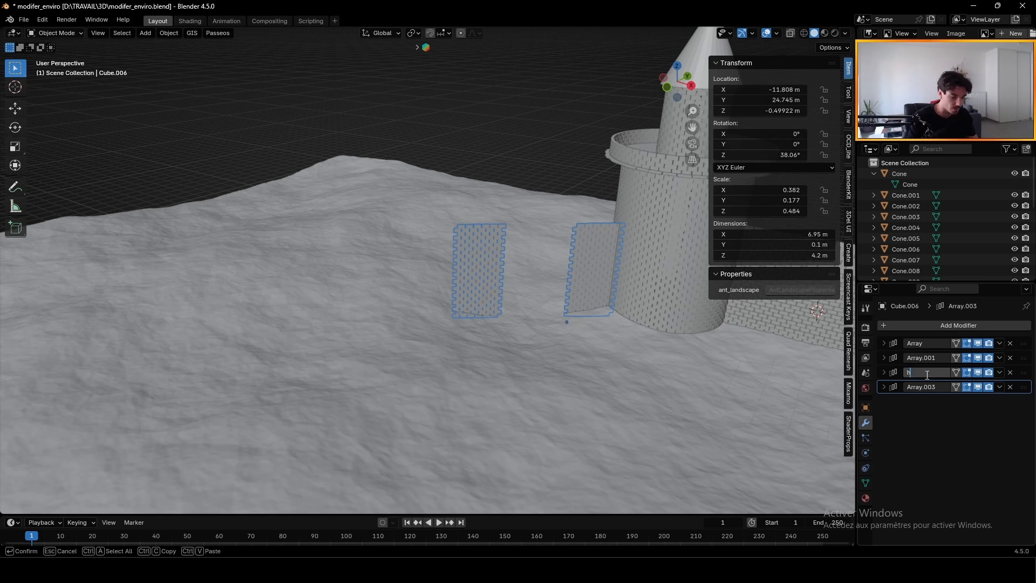
text(eur)
click(884, 373)
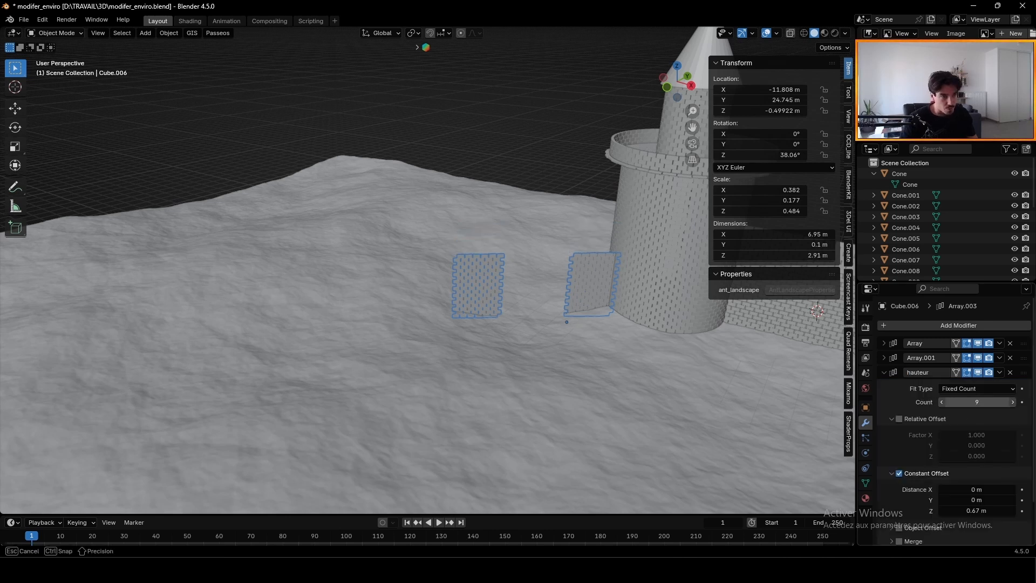
drag(977, 402, 991, 402)
Step: Duplicate the gate pillars and raise the copy about 3.61 m along Z
middle_drag(600, 317, 540, 310)
key(shift+d)
key(z)
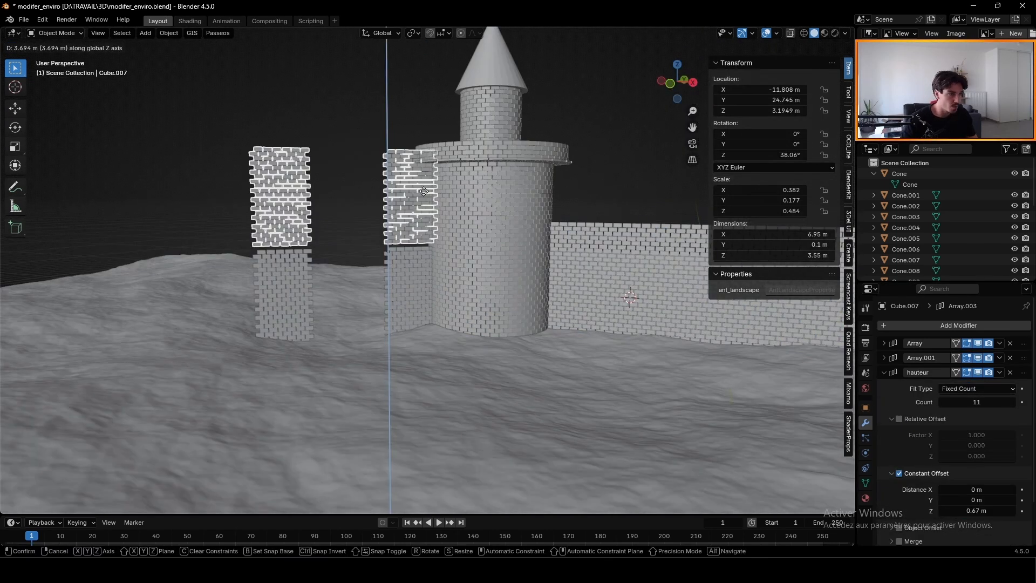
click(421, 190)
Step: Lower the duplicated pillars along Z to about 3.07 m so their bricks rest on the lower pillars
scroll(407, 217, up, 10)
key(g)
key(z)
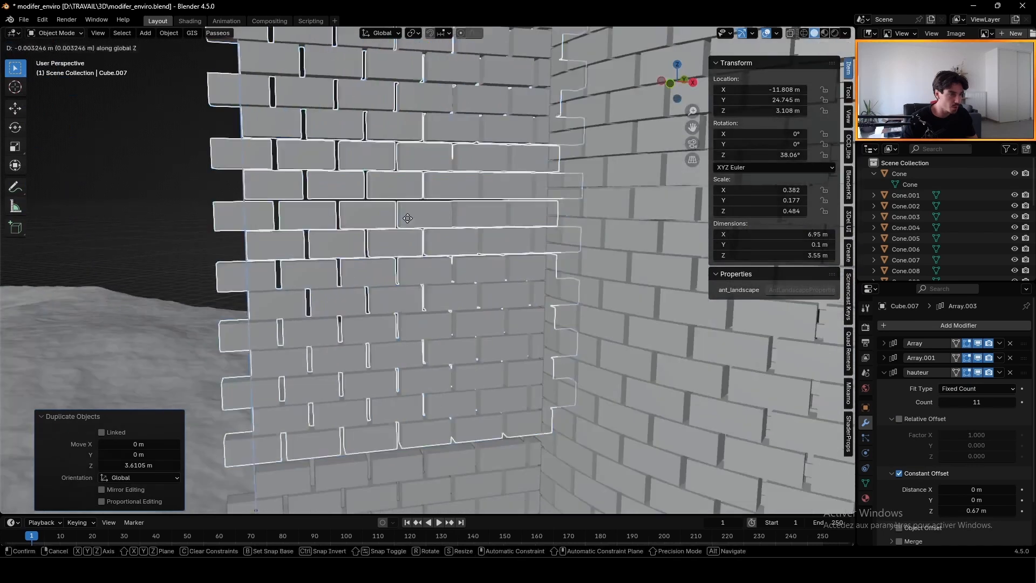
click(408, 218)
middle_drag(408, 218, 413, 306)
key(g)
key(z)
click(423, 293)
scroll(413, 306, down, 9)
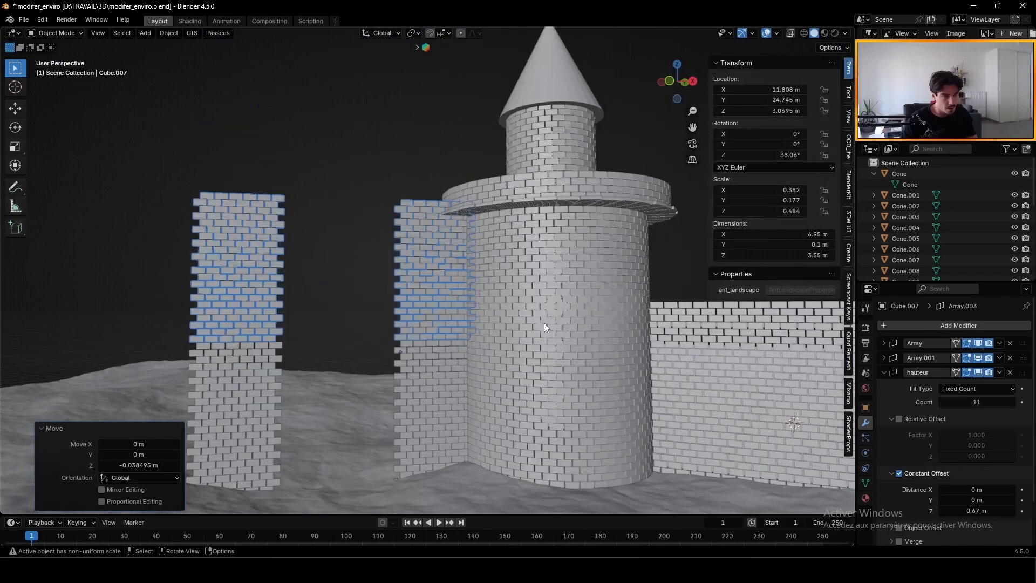
Step: Remove the fourth Array modifier from the upper copy, leaving a single wall segment beside the tower
click(885, 376)
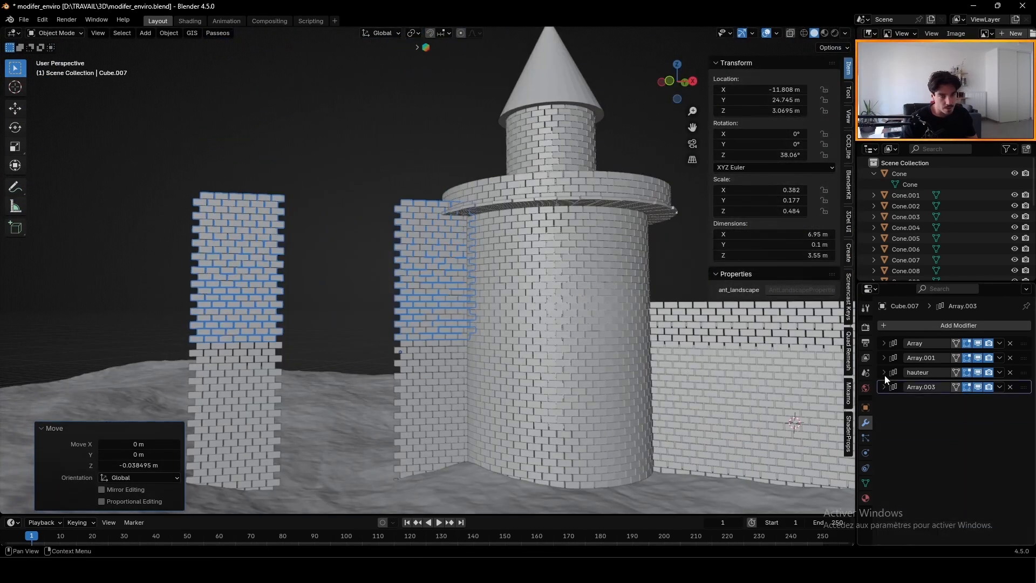
click(1011, 387)
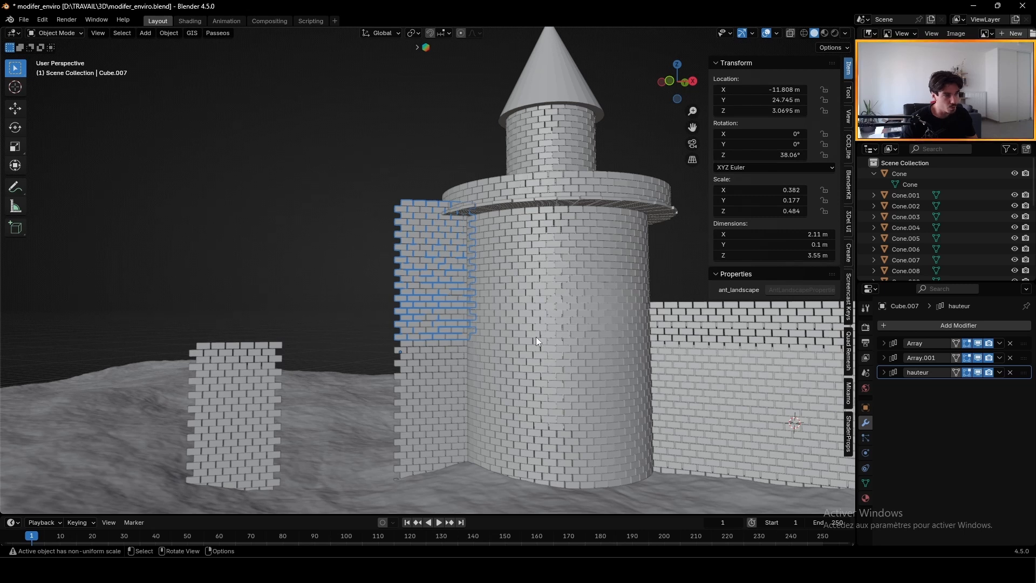
click(883, 343)
drag(977, 373, 981, 373)
key(ctrl+z)
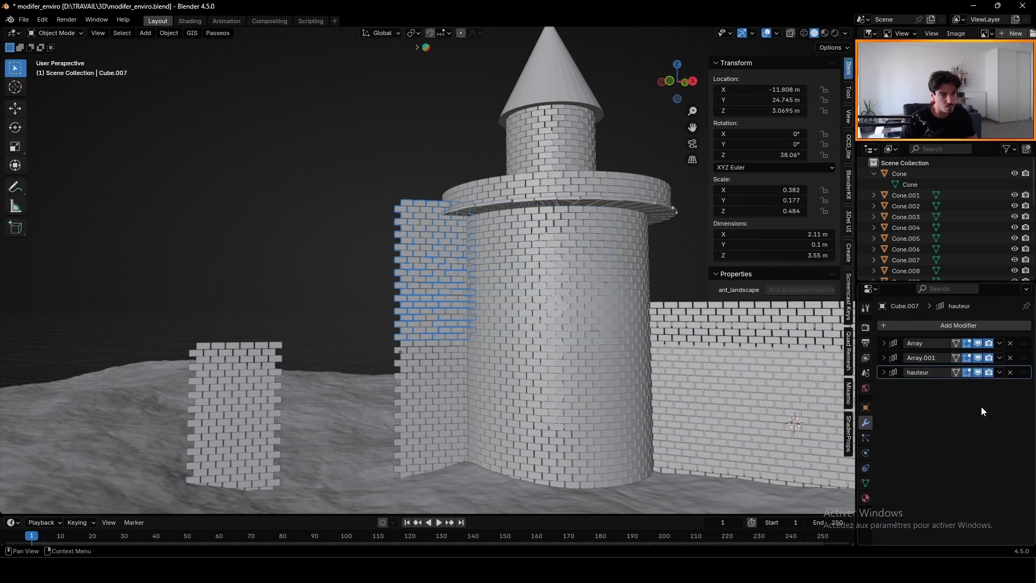
Step: Set the upper segment's first Array to count 17 and relative X factor -1.1 so it spans the gateway
click(883, 343)
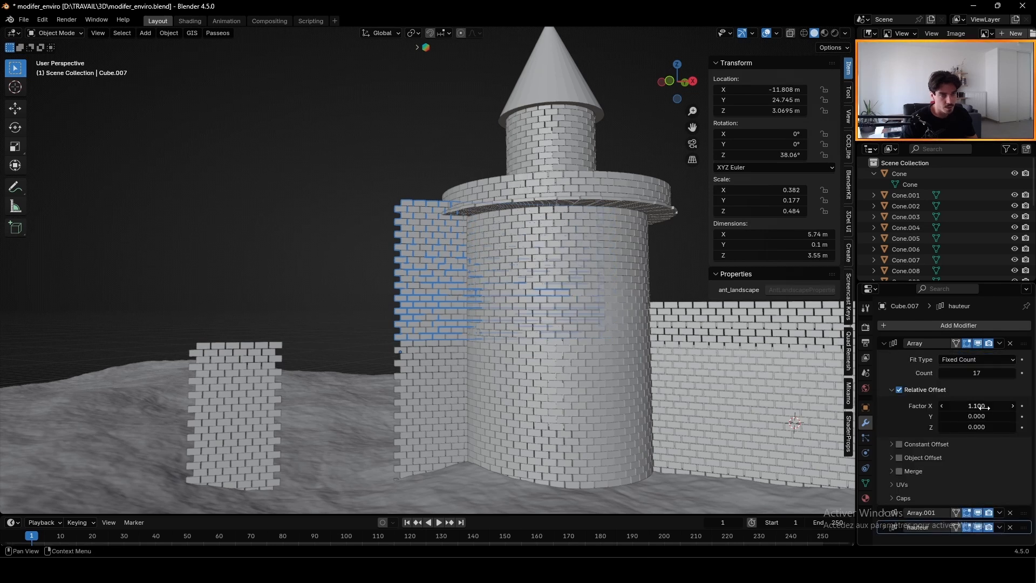
text(-)
key(Return)
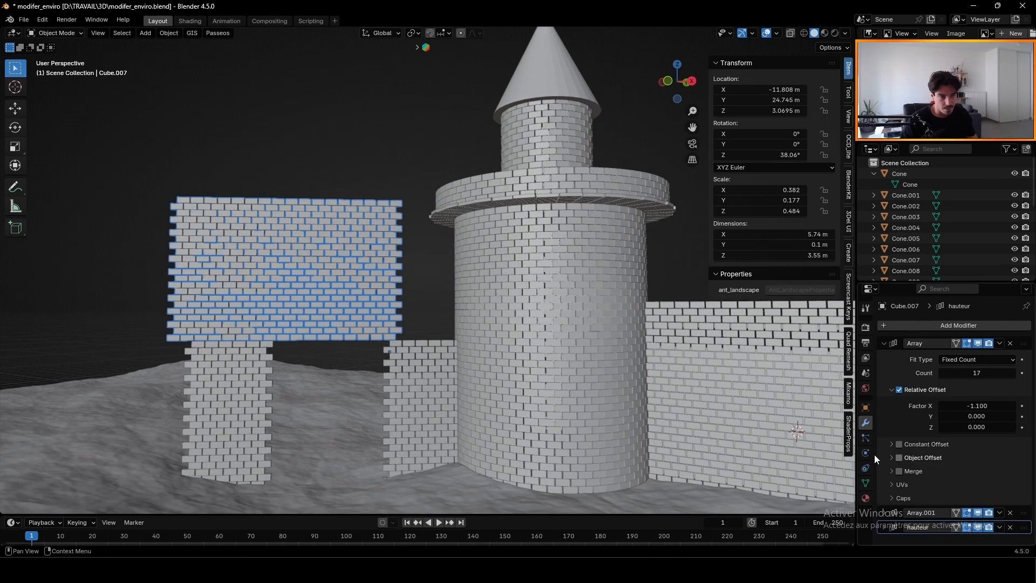
click(884, 343)
Step: Set the upper segment's hauteur count to 3 and fit the resulting lintel over the gate pillars, using the top view
click(885, 372)
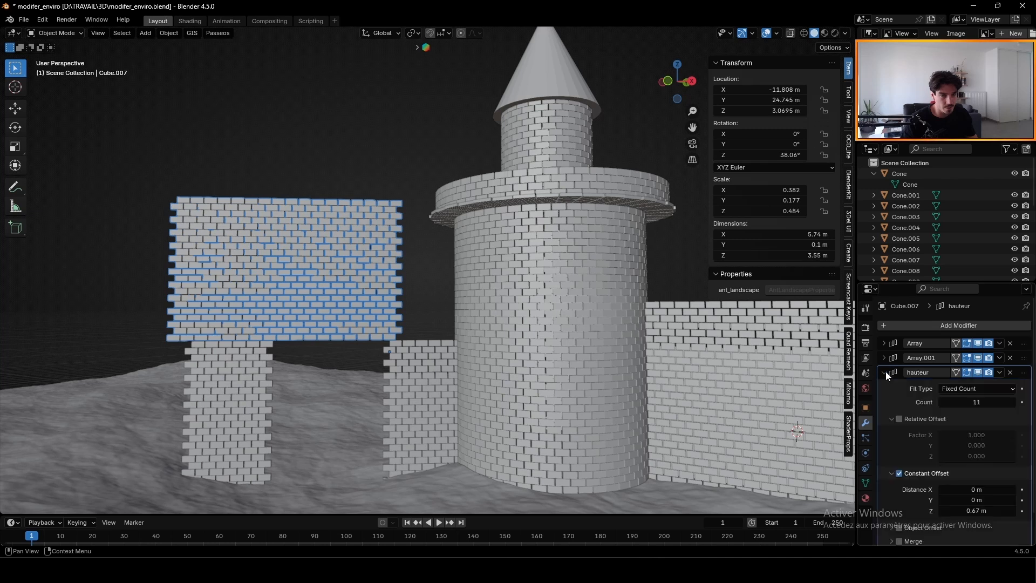
drag(977, 402, 953, 402)
click(677, 65)
key(g)
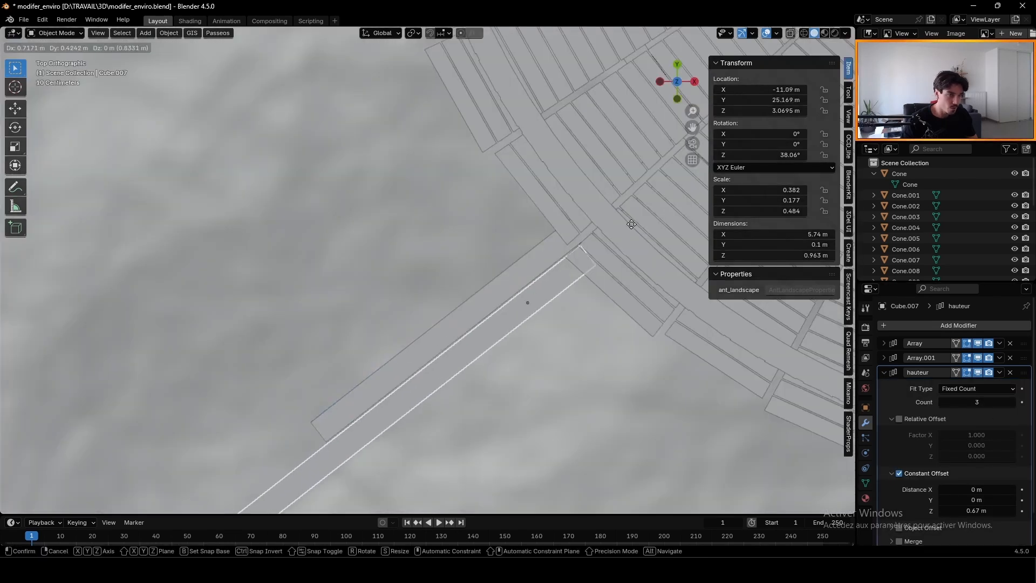
click(544, 255)
middle_drag(545, 270, 549, 245)
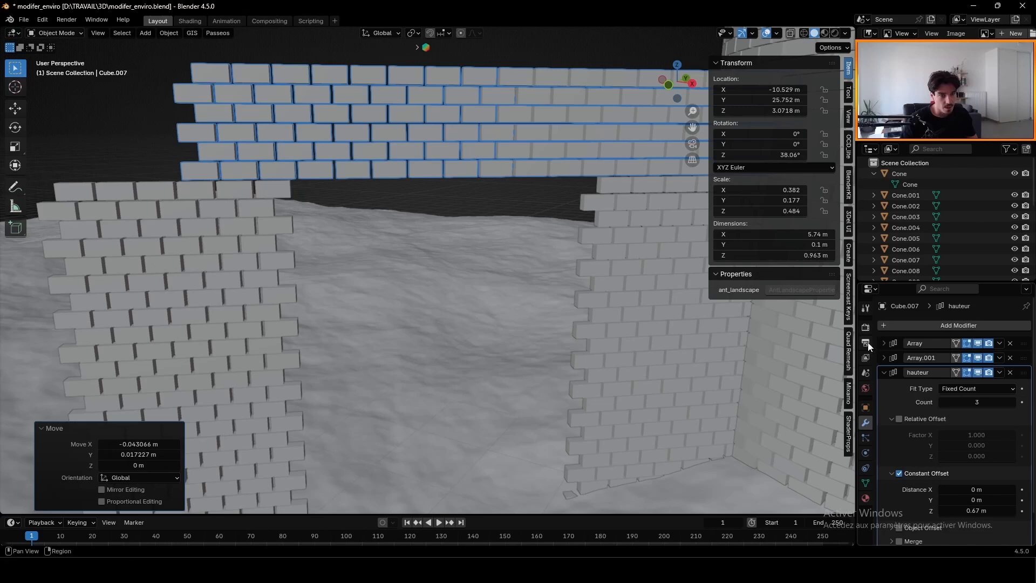
click(884, 343)
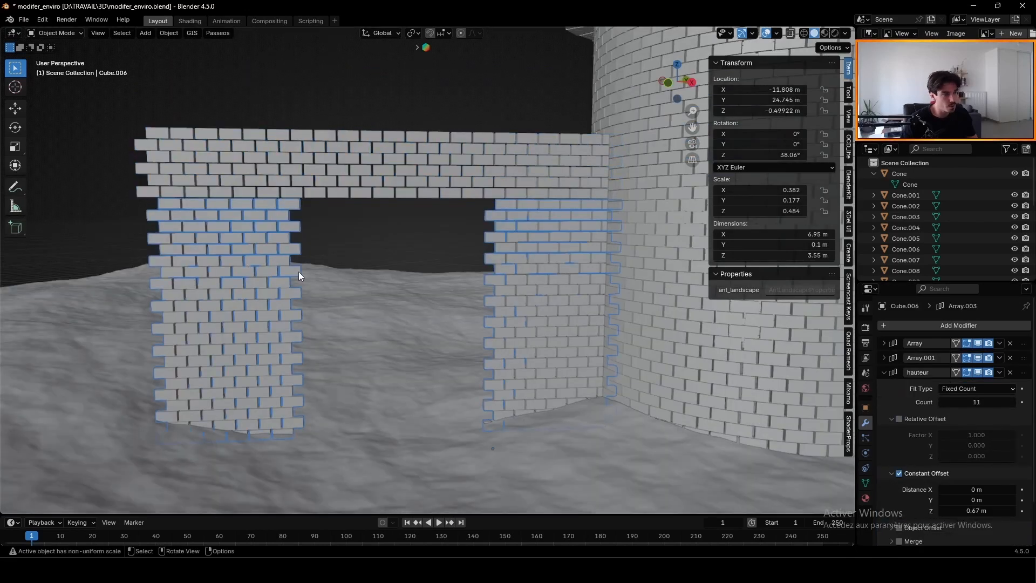
Step: Adjust the gate pillars' last Array constant X offset to align the outer pillar with the lintel's end, and save the file
scroll(963, 462, down, 2)
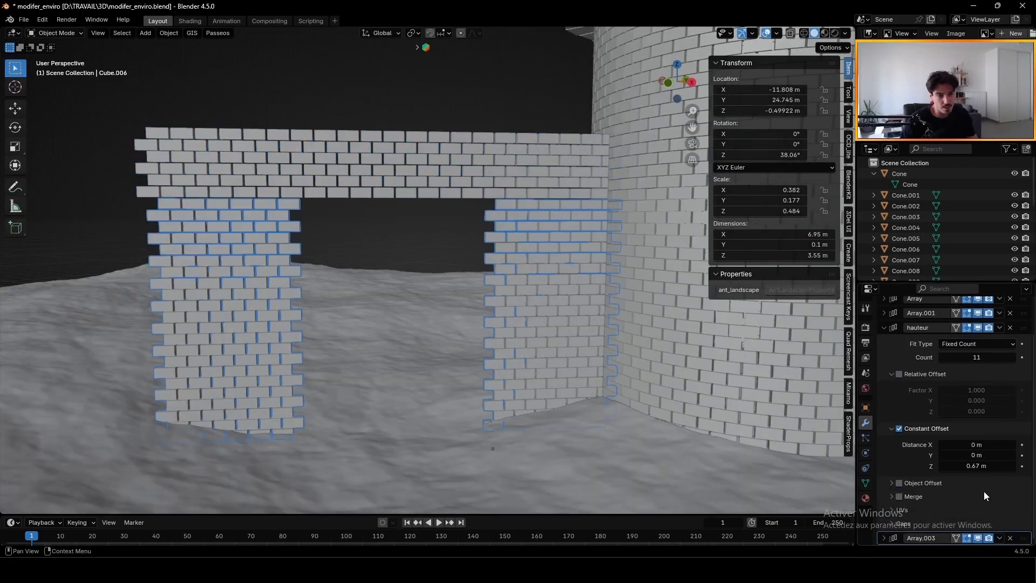
scroll(958, 450, down, 8)
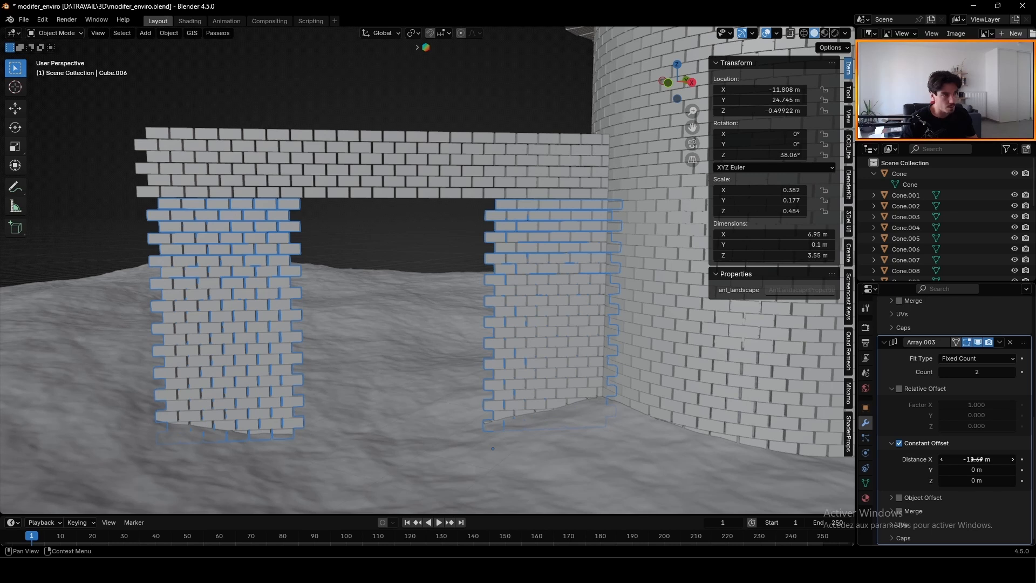
drag(977, 459, 957, 460)
click(354, 78)
scroll(431, 232, down, 7)
middle_drag(430, 243, 403, 232)
key(ctrl+s)
Step: Select all parts of the tower, including turret and cone roof, and duplicate them to the gateway's outer end as a second tower
click(587, 155)
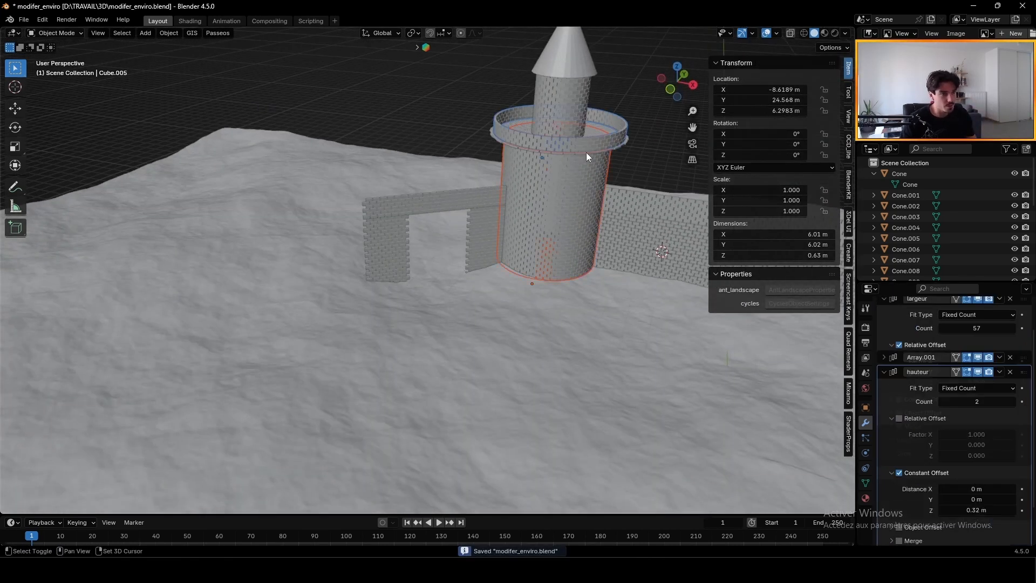
shift+click(580, 98)
shift+click(580, 62)
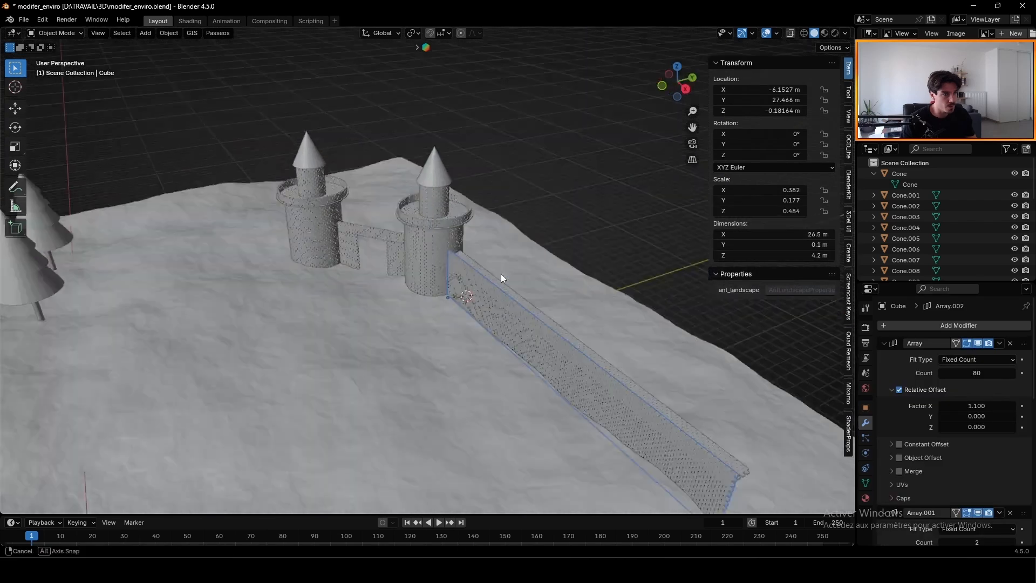
Step: Duplicate the long wall and its top layer, turn the copies about 19° around Z and place them against the second tower's outer side
middle_drag(501, 274, 387, 315)
shift+click(387, 310)
middle_drag(465, 274, 377, 273)
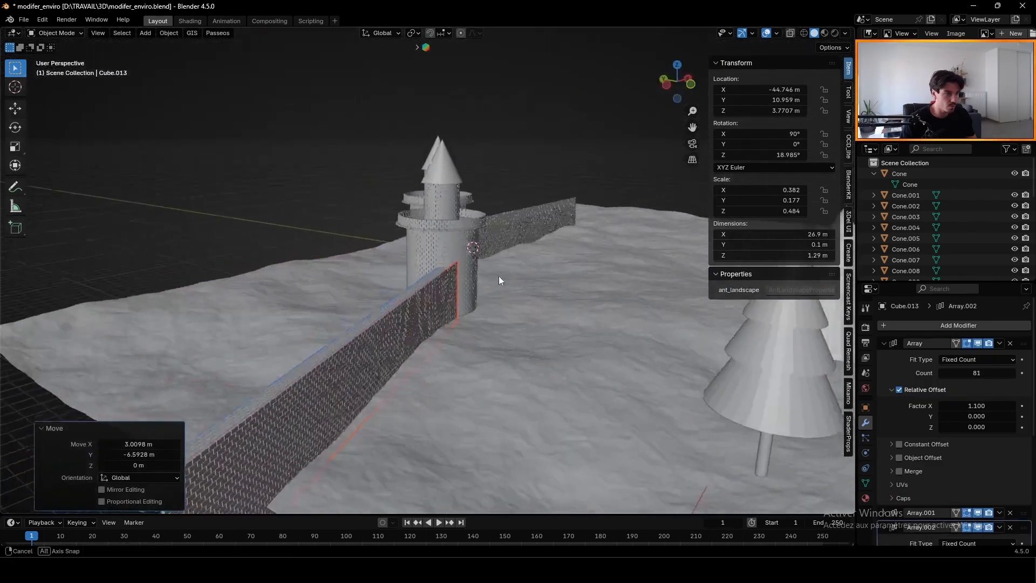
key(g)
click(492, 275)
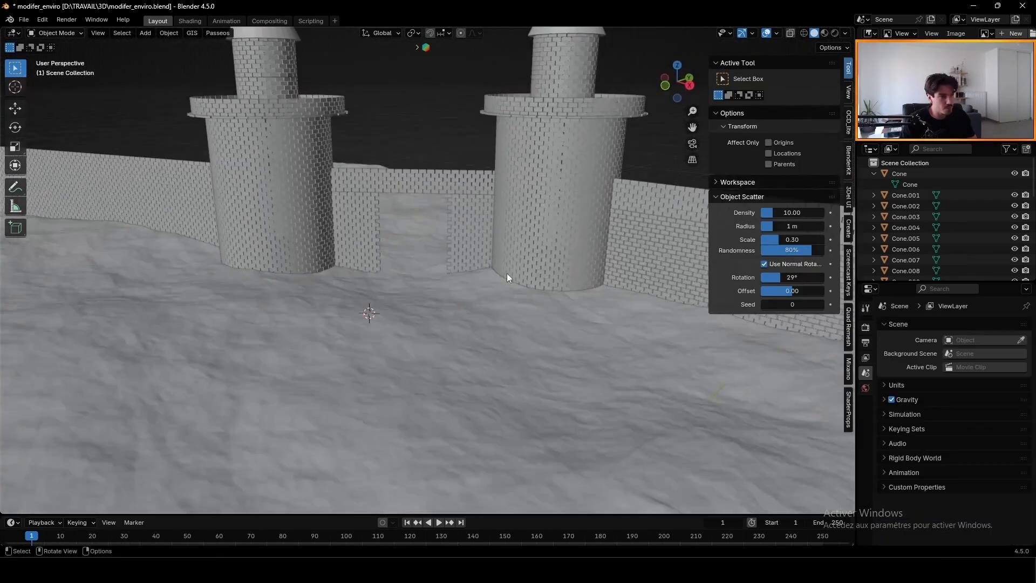
Step: Add a plane and, using the top view, move it into the gateway between the two towers
middle_drag(507, 275, 347, 276)
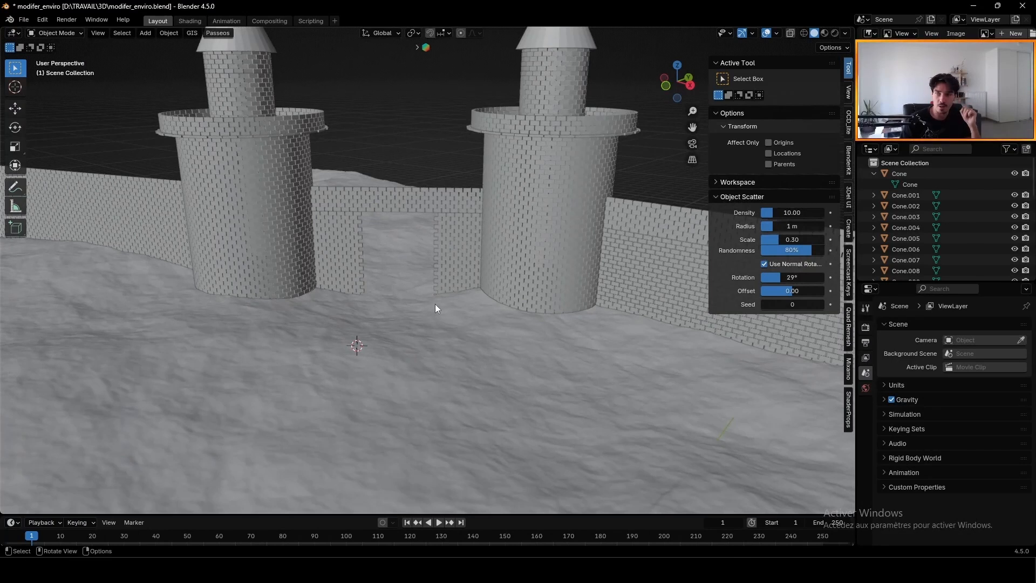
middle_drag(417, 319, 426, 333)
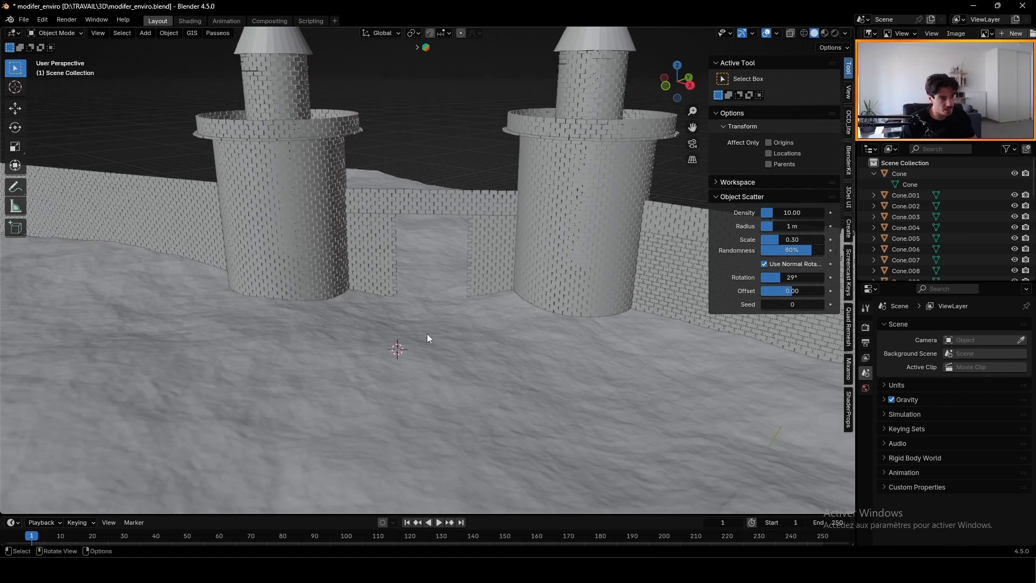
key(shift+a)
mouse_move(426, 330)
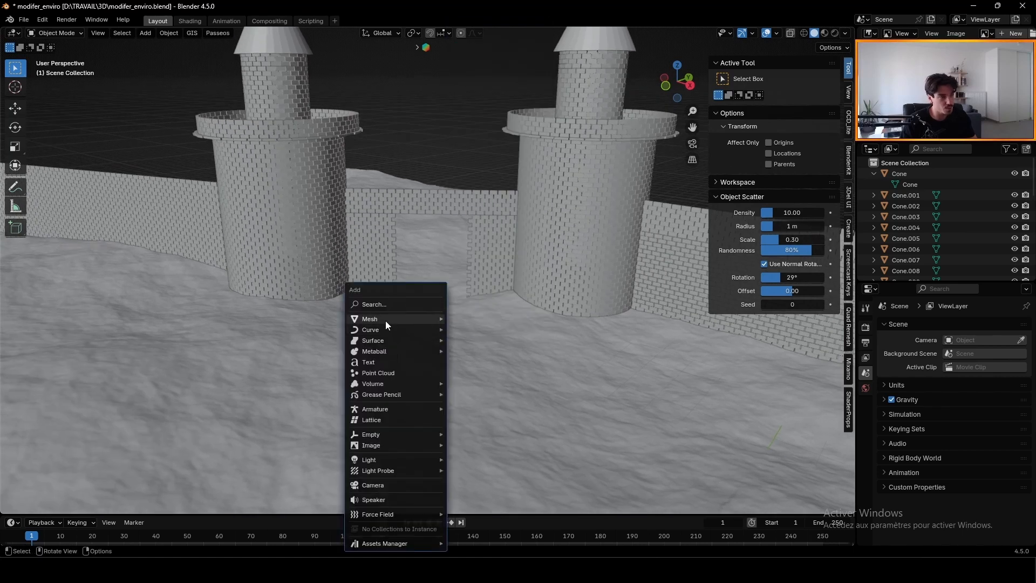
mouse_move(385, 321)
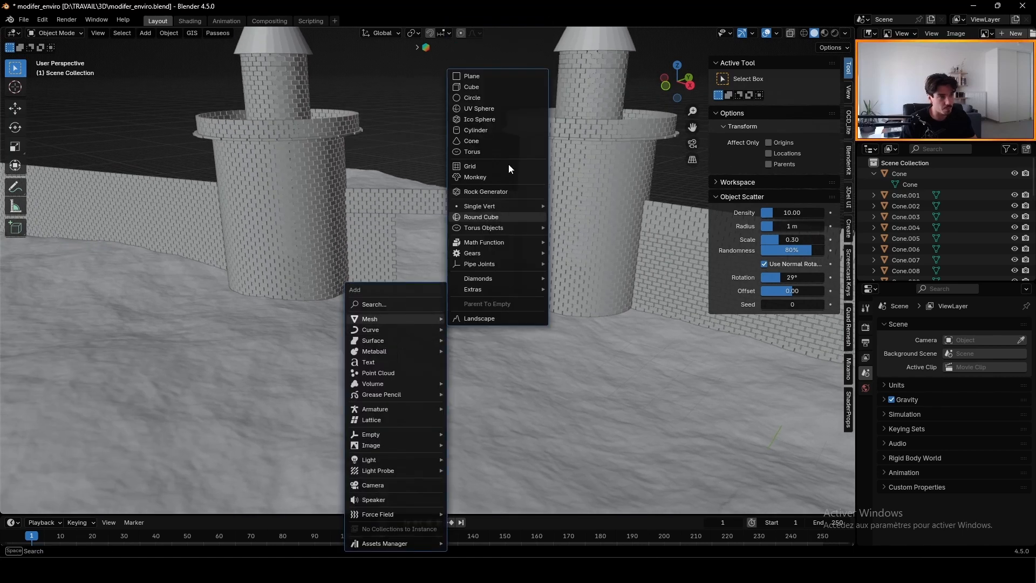
click(502, 76)
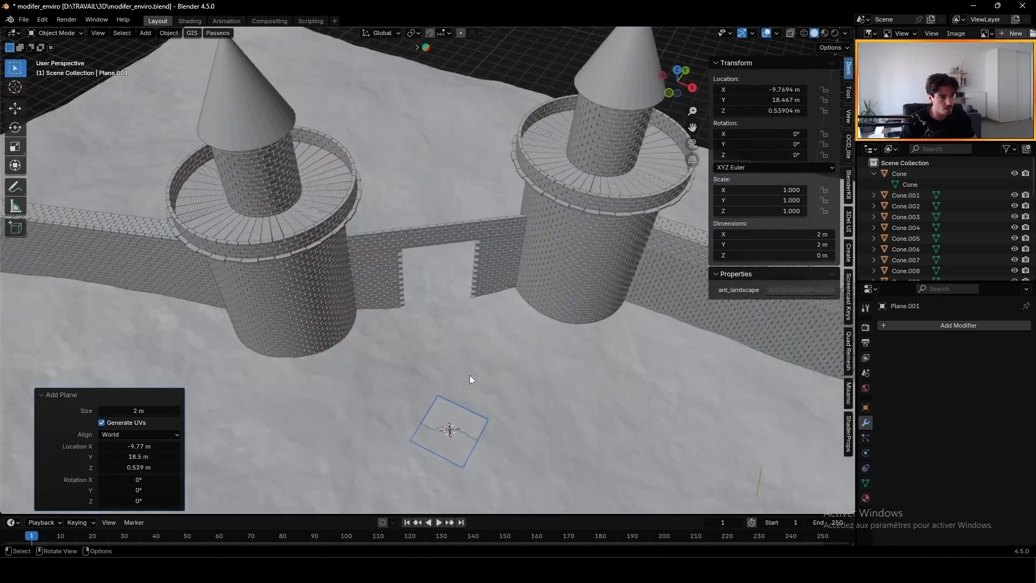
key(g)
key(z)
right_click(464, 247)
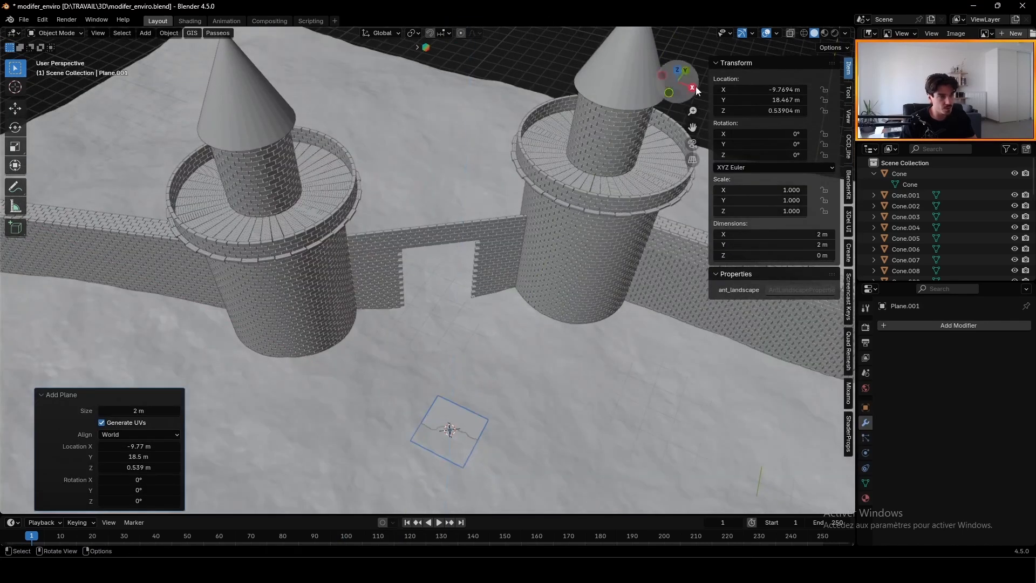
click(678, 70)
key(g)
click(565, 210)
key(r)
click(507, 274)
middle_drag(508, 274, 514, 251)
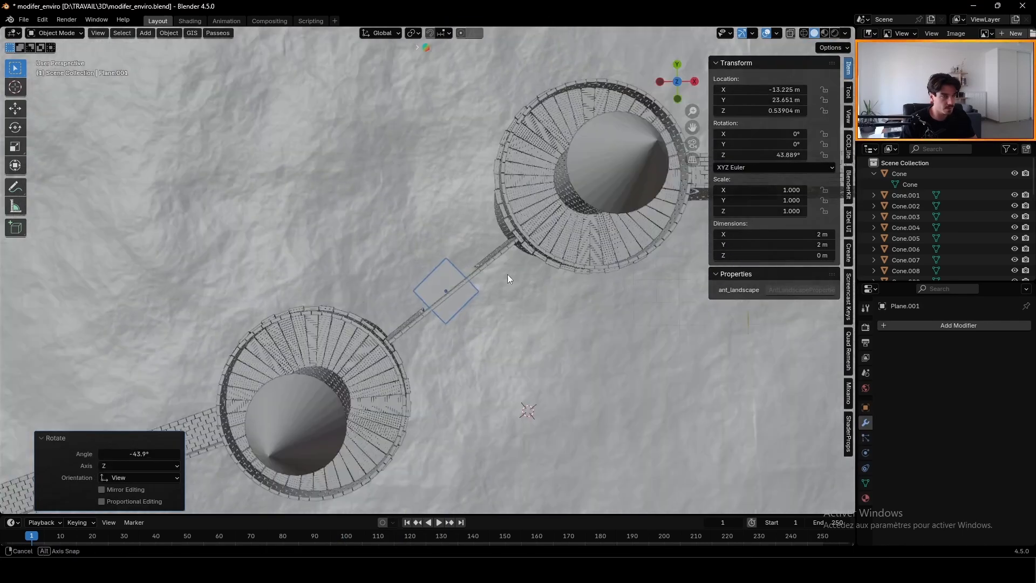
key(alt+r)
Step: Rotate the plane 90° around X and set its Z rotation to 38° to match the gate wall
key(r)
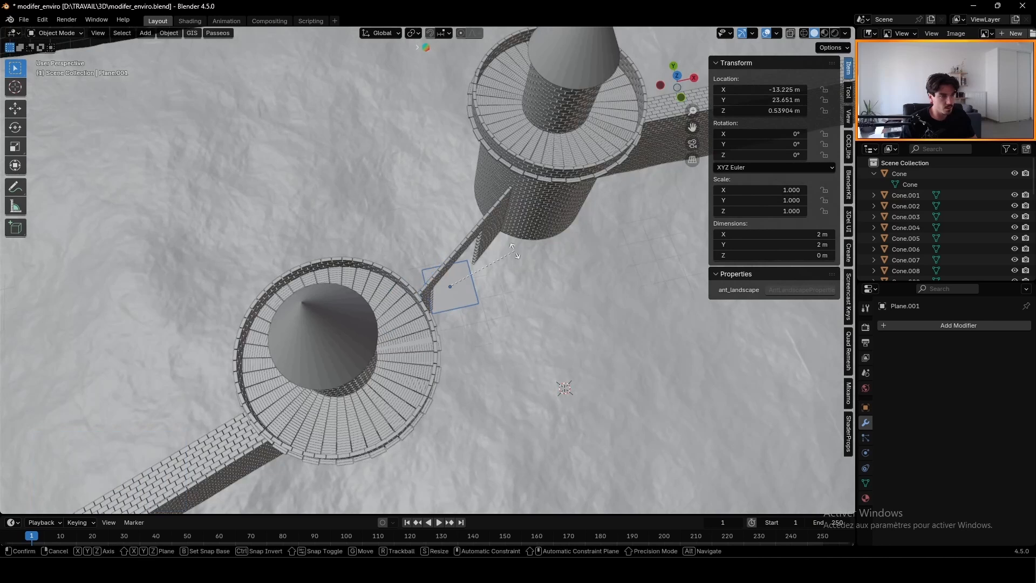
key(x)
key(Return)
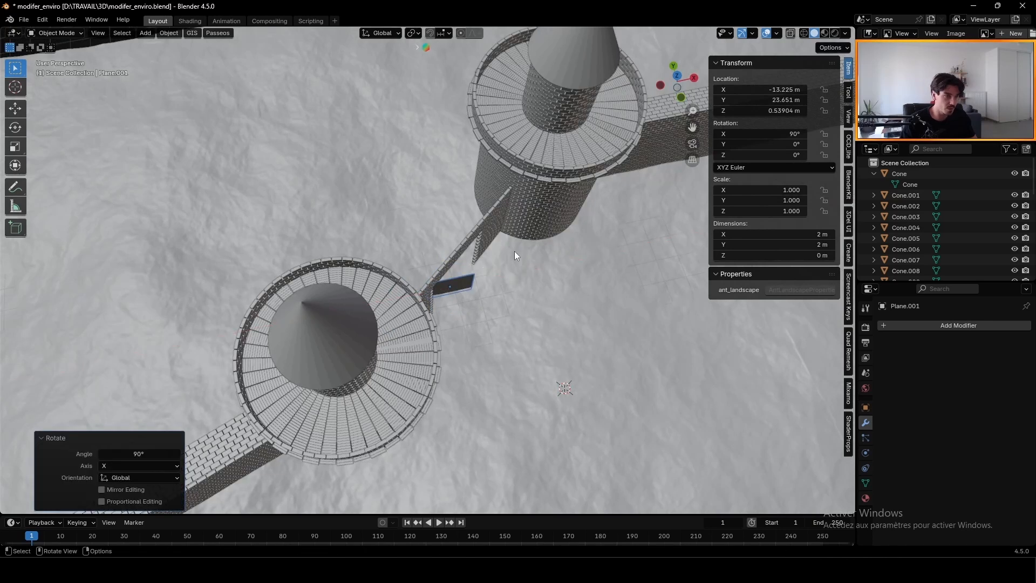
click(494, 235)
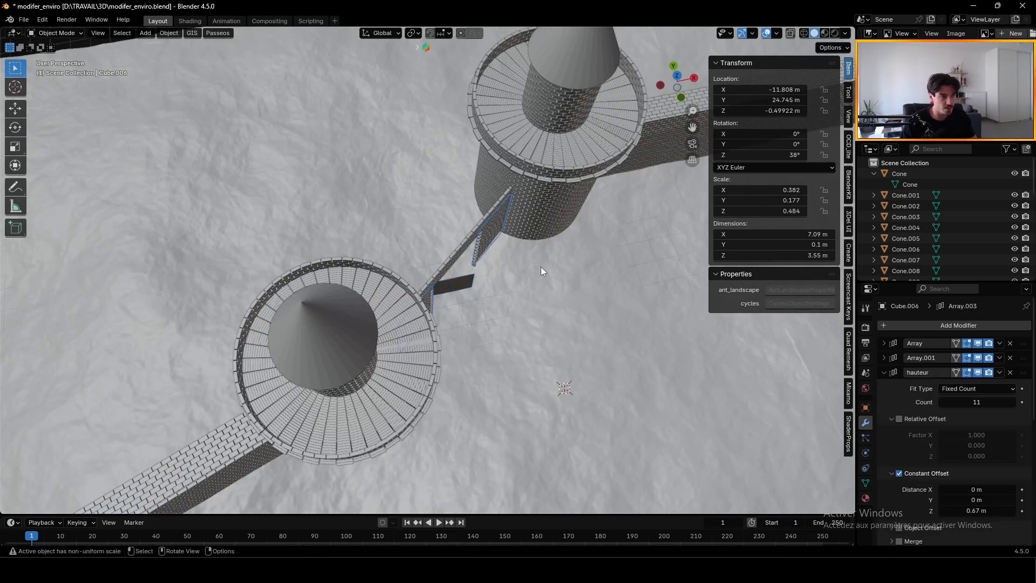
click(865, 408)
click(438, 281)
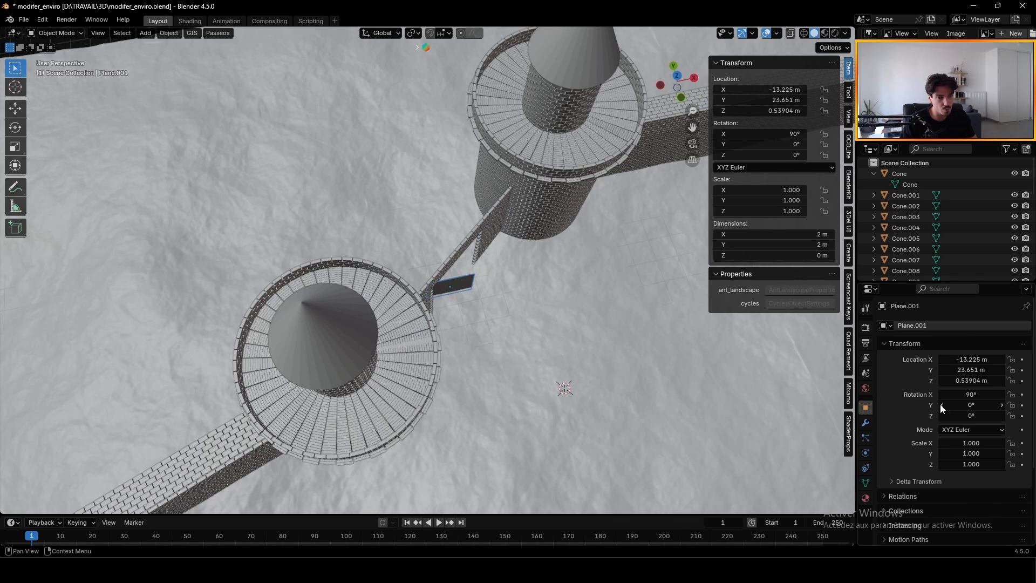
text(38)
key(Return)
Step: In Edit Mode, scale the plane's mesh about 2.76 times along Z and raise it towards the lintel
middle_drag(526, 335, 423, 259)
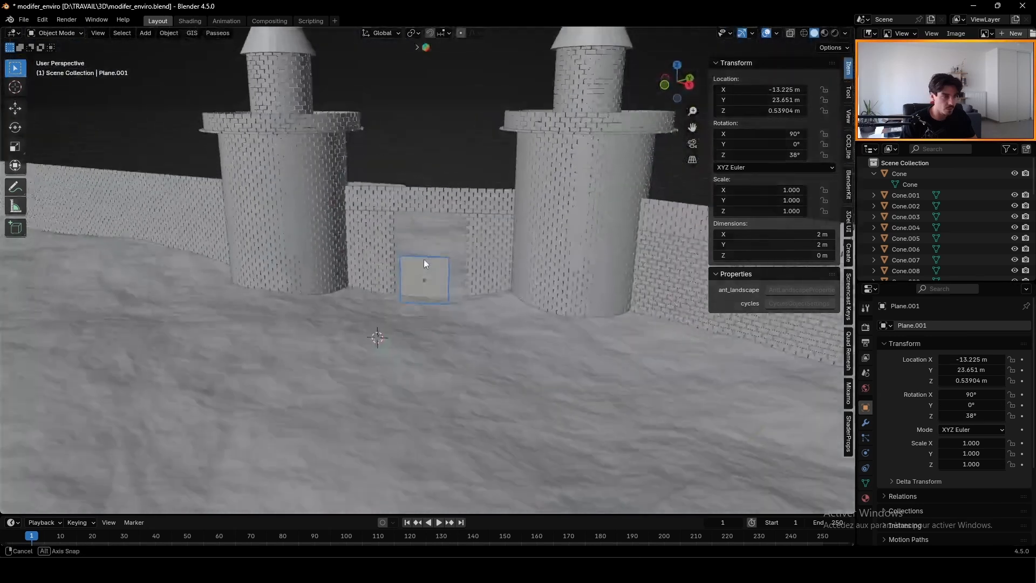
scroll(432, 258, up, 4)
key(Tab)
key(s)
key(z)
click(490, 160)
key(g)
key(z)
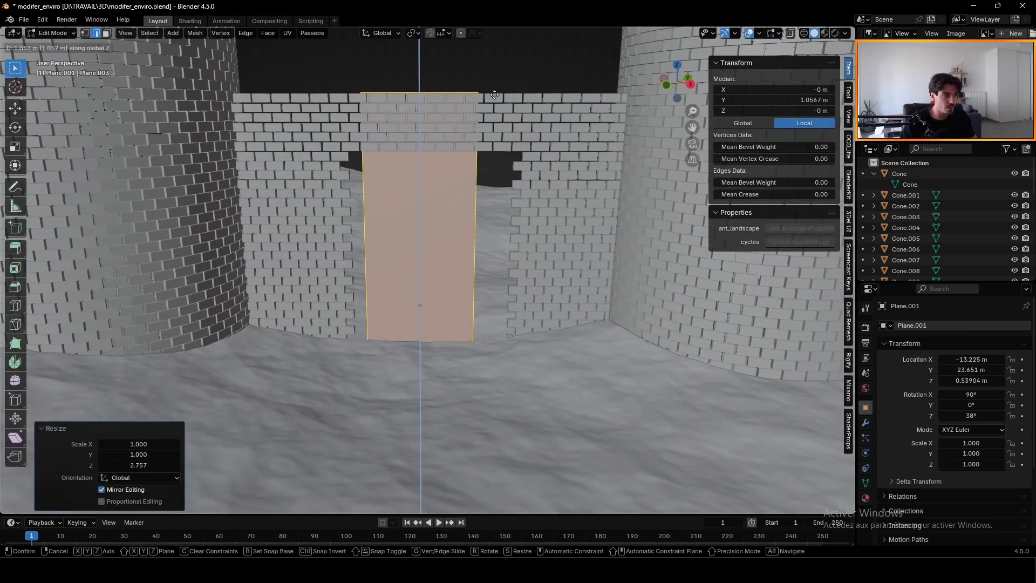
click(493, 42)
Step: Refine the mesh's height and vertical position to about 3.43 m tall, fitting it between ground and lintel, and return to Object Mode
key(s)
key(z)
click(489, 160)
key(g)
key(z)
click(484, 206)
key(s)
key(z)
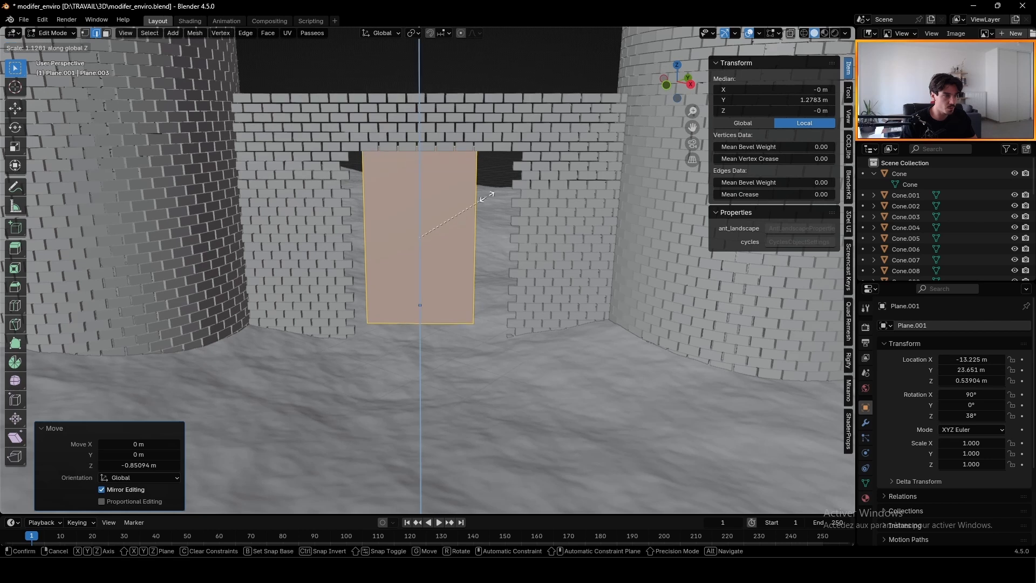
click(490, 197)
key(g)
key(z)
click(490, 206)
key(Tab)
Step: Set the plane's origin to its geometry and widen its X dimension to 2.7 m
right_click(432, 251)
mouse_move(432, 251)
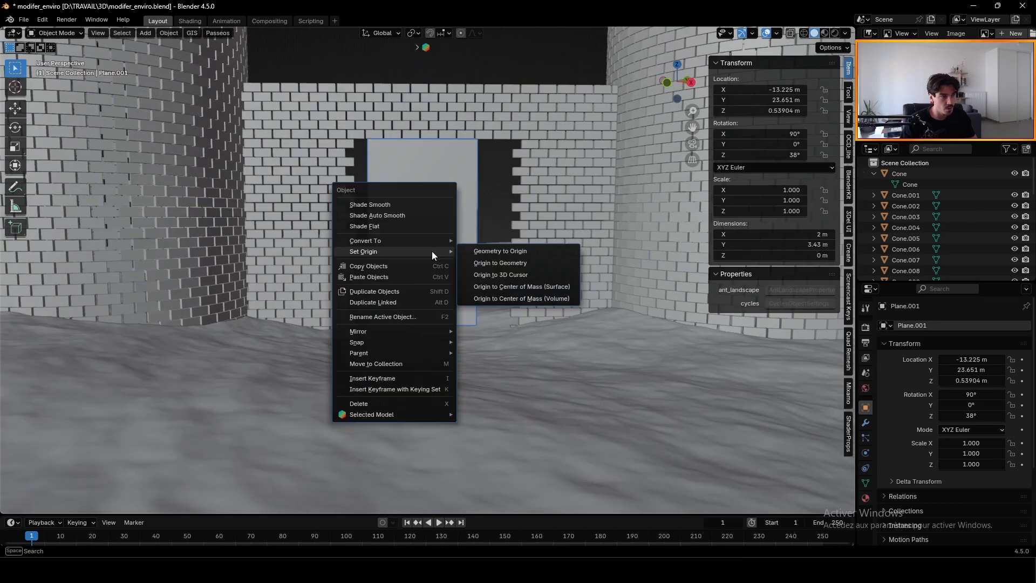
click(507, 263)
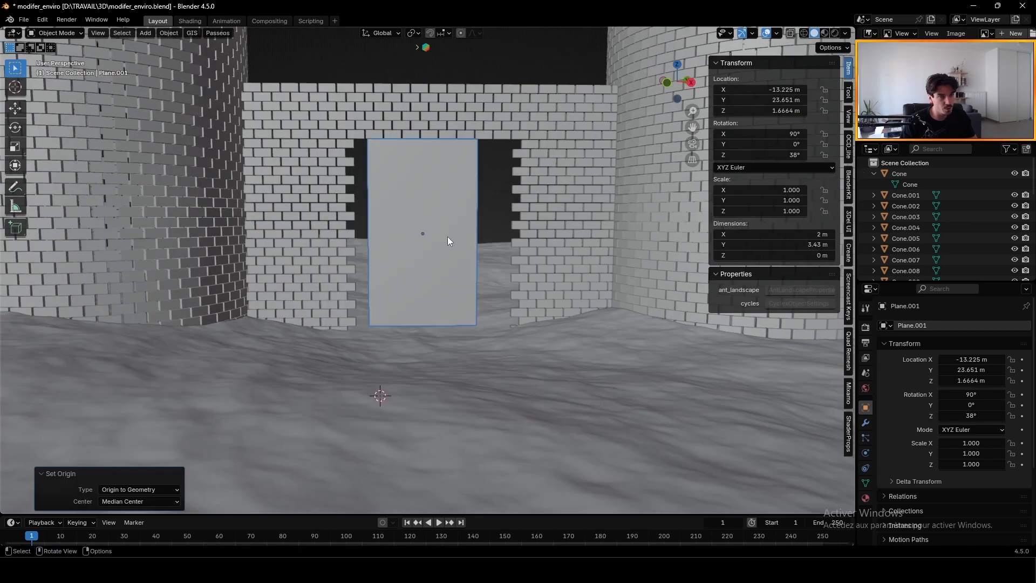
middle_drag(448, 237, 780, 258)
drag(769, 244, 806, 235)
middle_drag(452, 220, 442, 219)
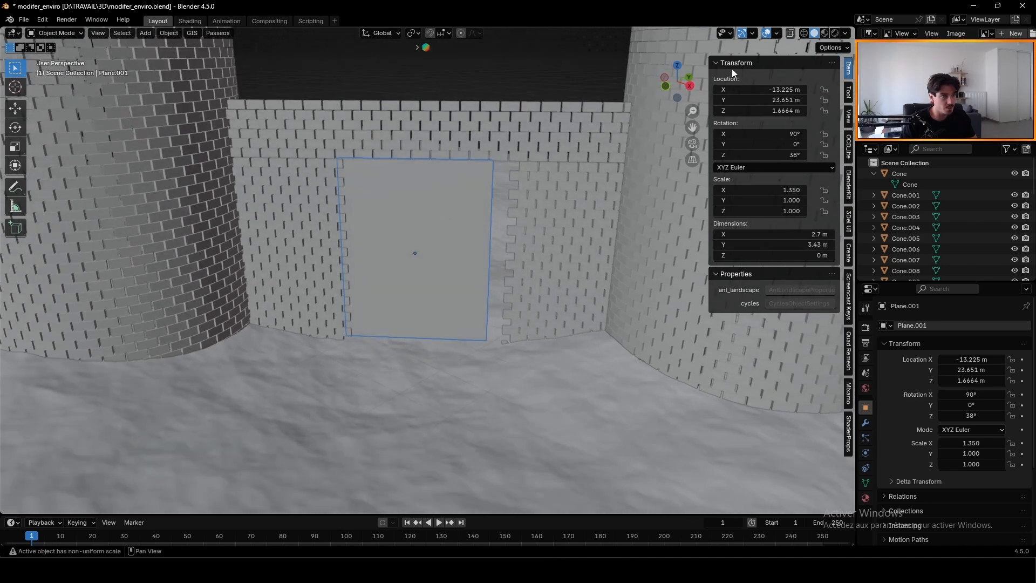
Step: Centre the plane in the gate wall using the top view and set its X dimension to 3.1 m
click(677, 65)
key(g)
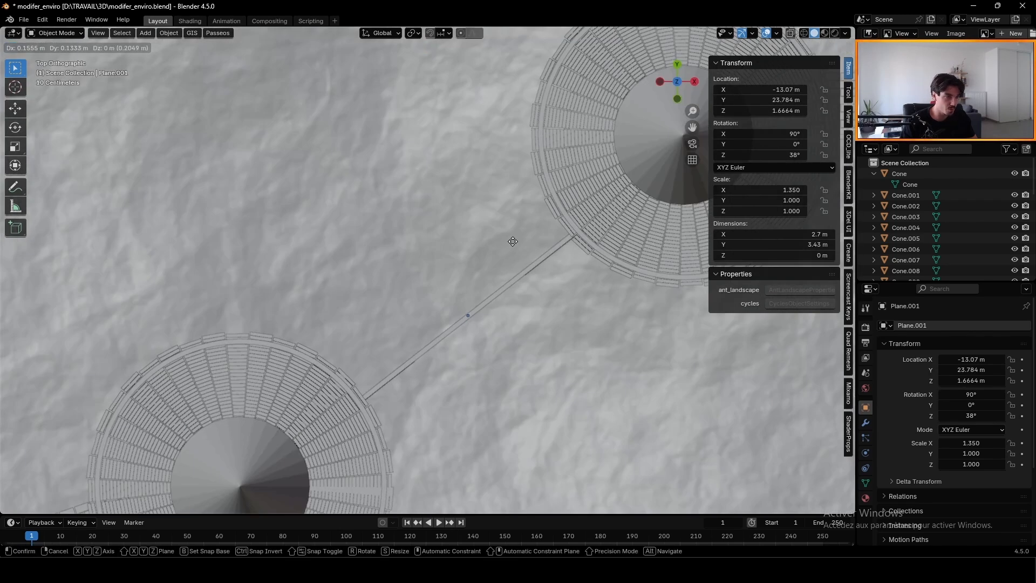
click(514, 241)
middle_drag(514, 241, 470, 129)
drag(768, 235, 789, 234)
middle_drag(507, 236, 515, 233)
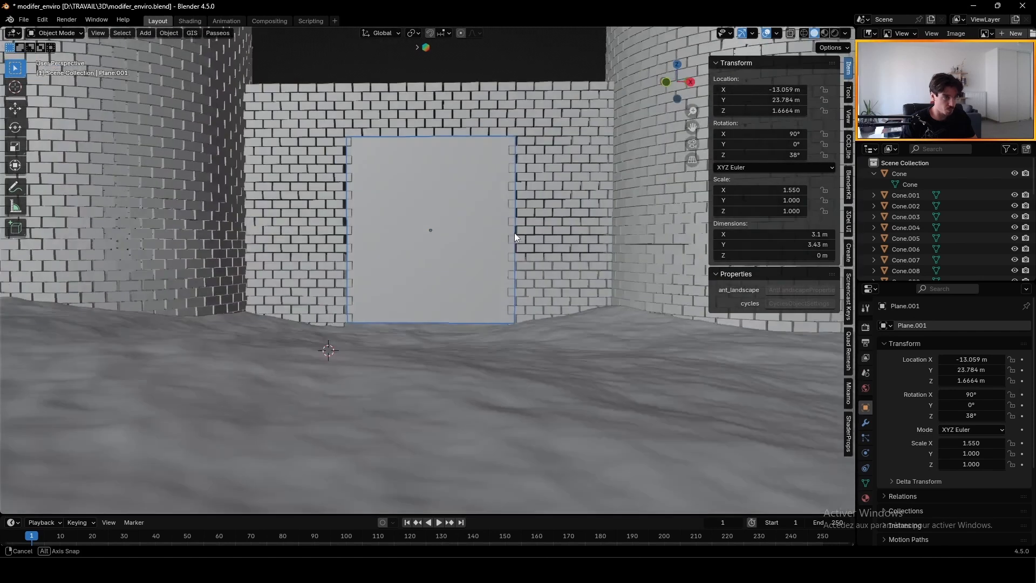
Step: Add a Subdivision Surface modifier to the gate plane, set it to Simple and disable Optimal Display
click(866, 422)
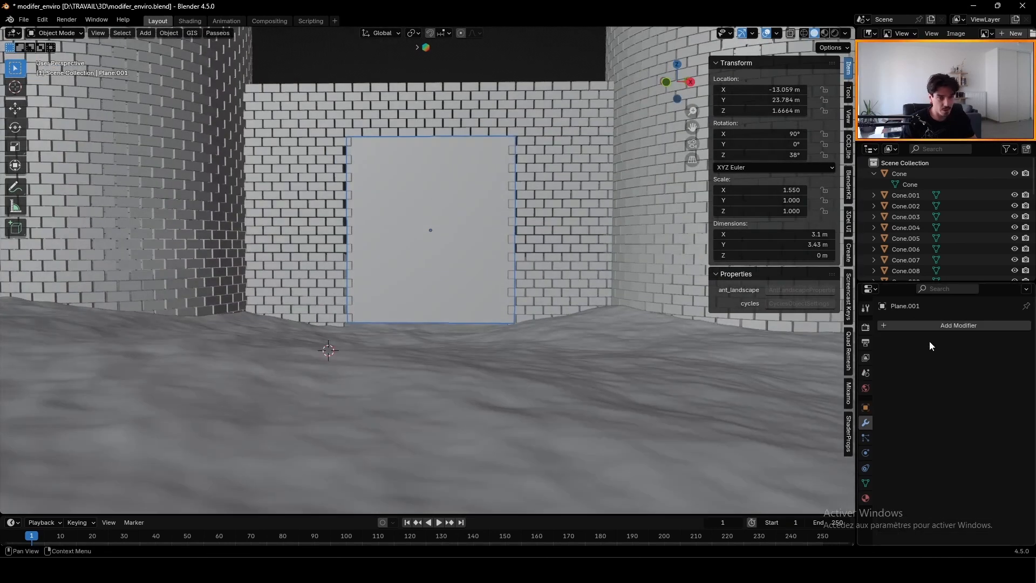
click(929, 327)
mouse_move(928, 329)
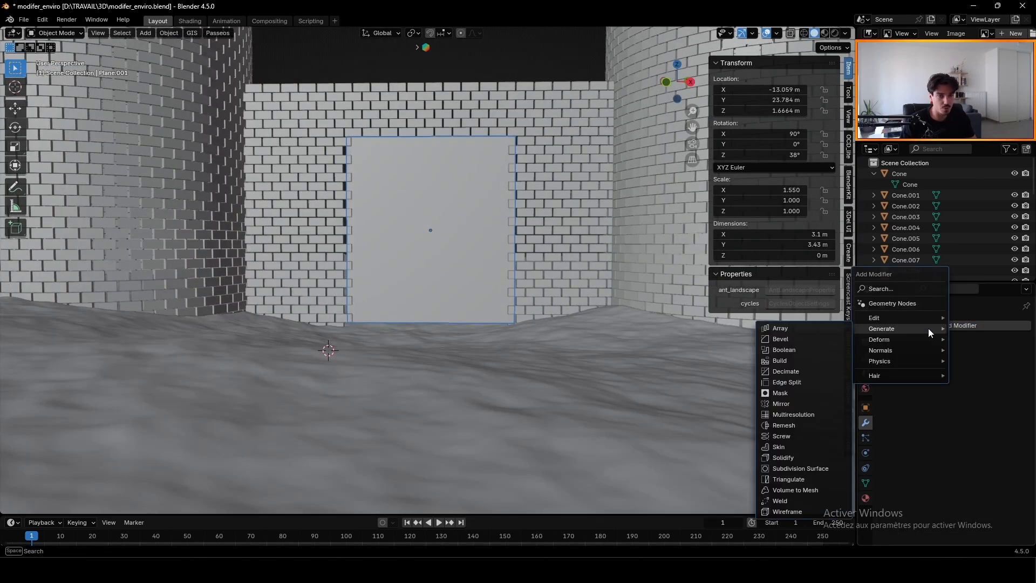
click(809, 469)
click(987, 360)
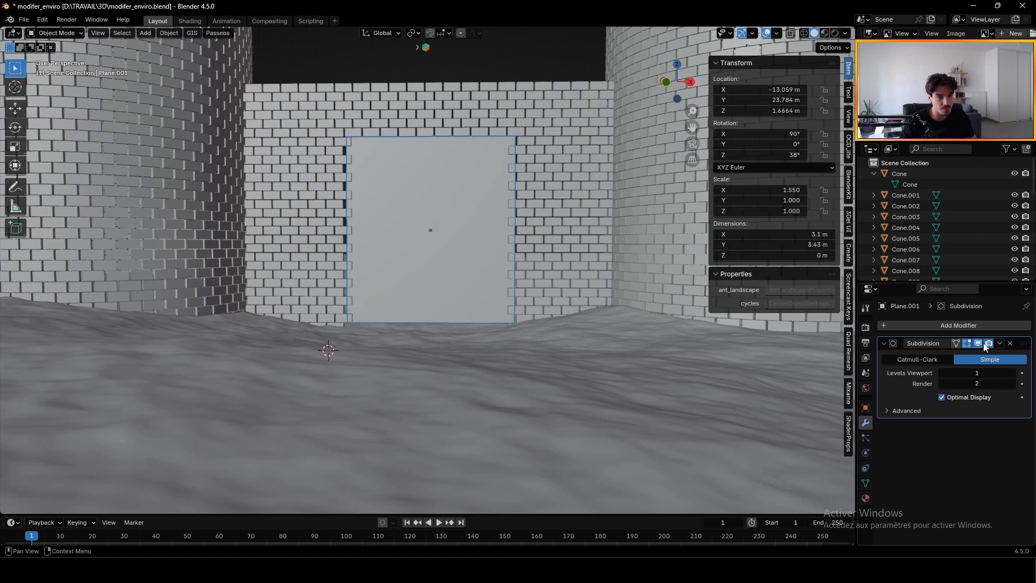
click(942, 397)
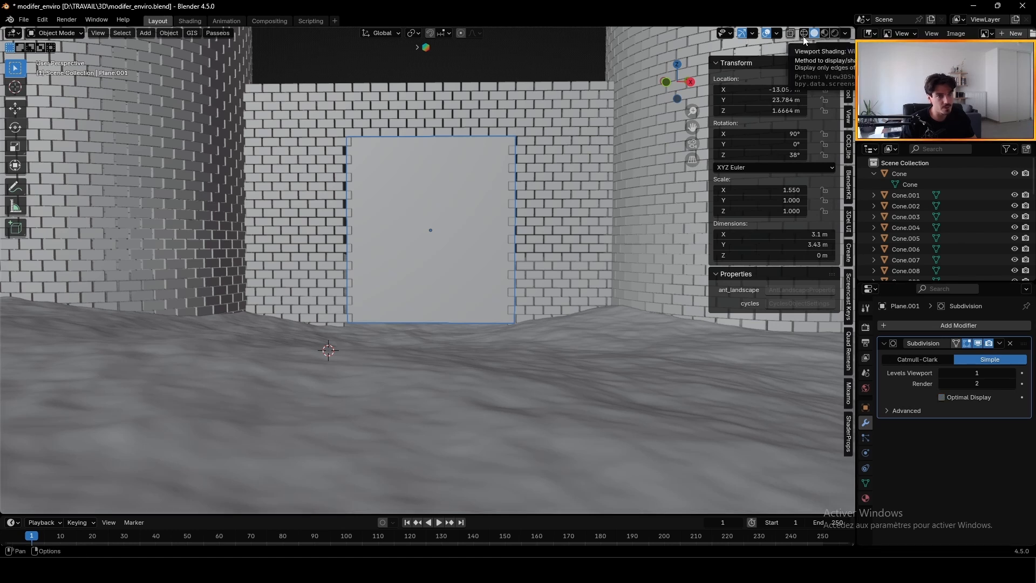
Step: Show the scene in wireframe and set the Subdivision levels to 4 for both viewport and render
click(805, 33)
scroll(436, 227, up, 2)
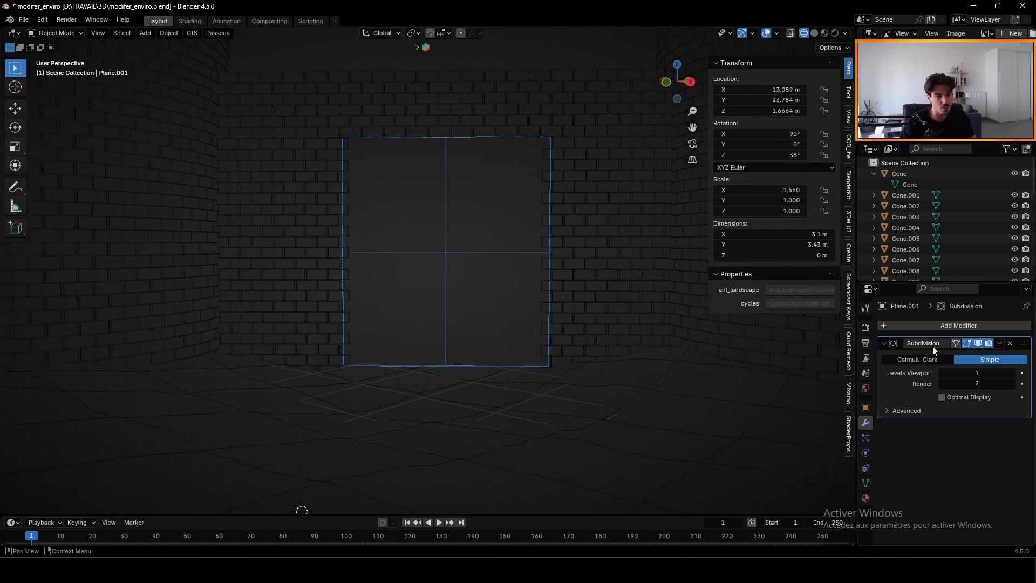
click(1011, 373)
click(1012, 373)
click(1012, 373)
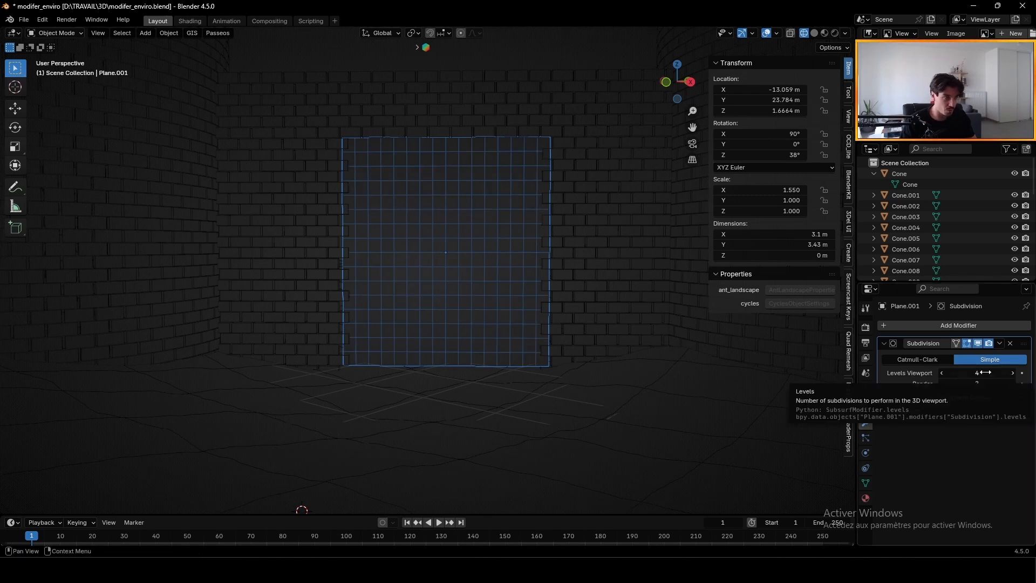
click(1012, 384)
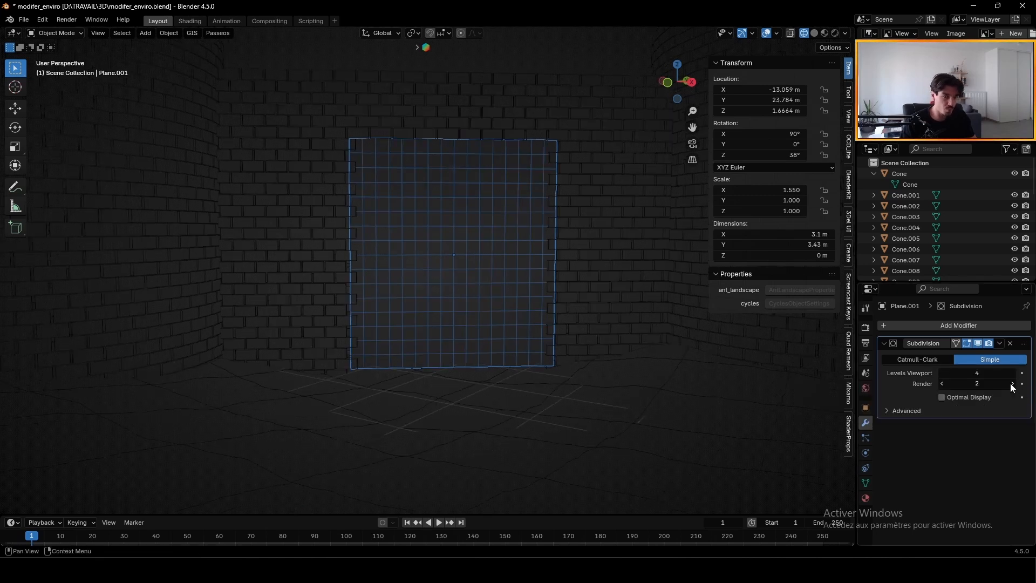
click(1012, 384)
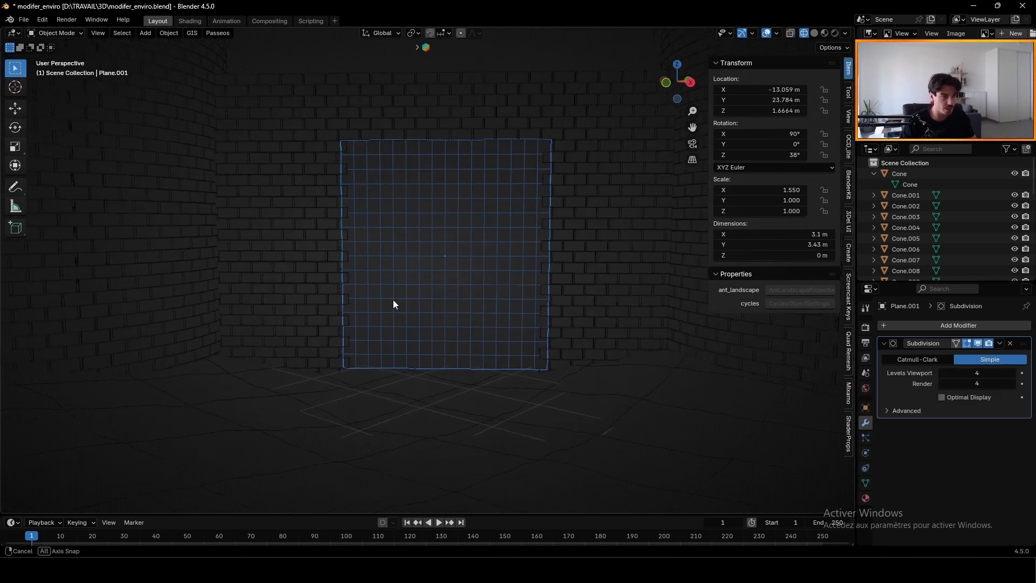
click(885, 345)
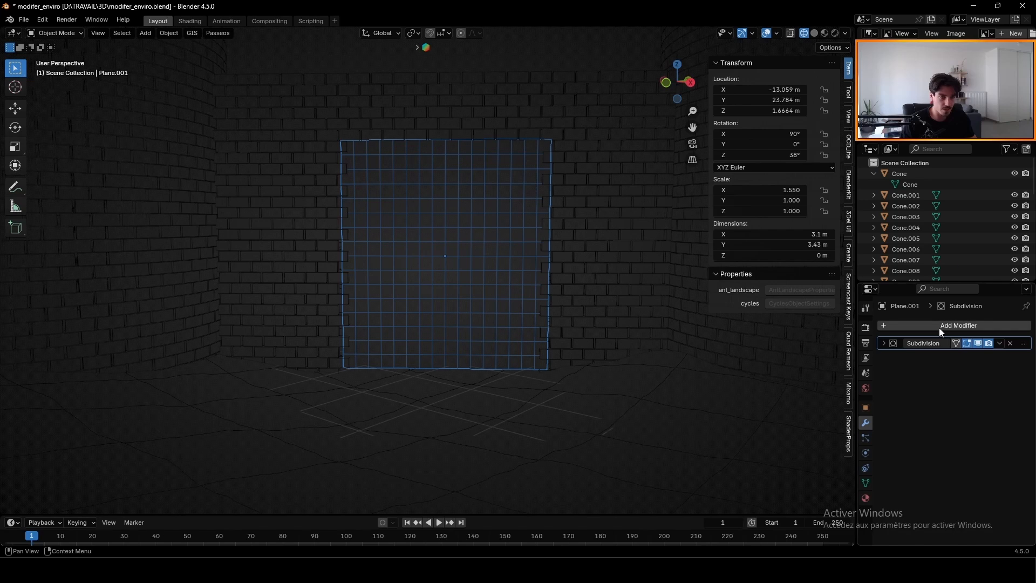
Step: Add a Wireframe modifier to the gate plane with a thickness of 0.011 m and an offset of 0
click(939, 326)
mouse_move(926, 328)
click(802, 513)
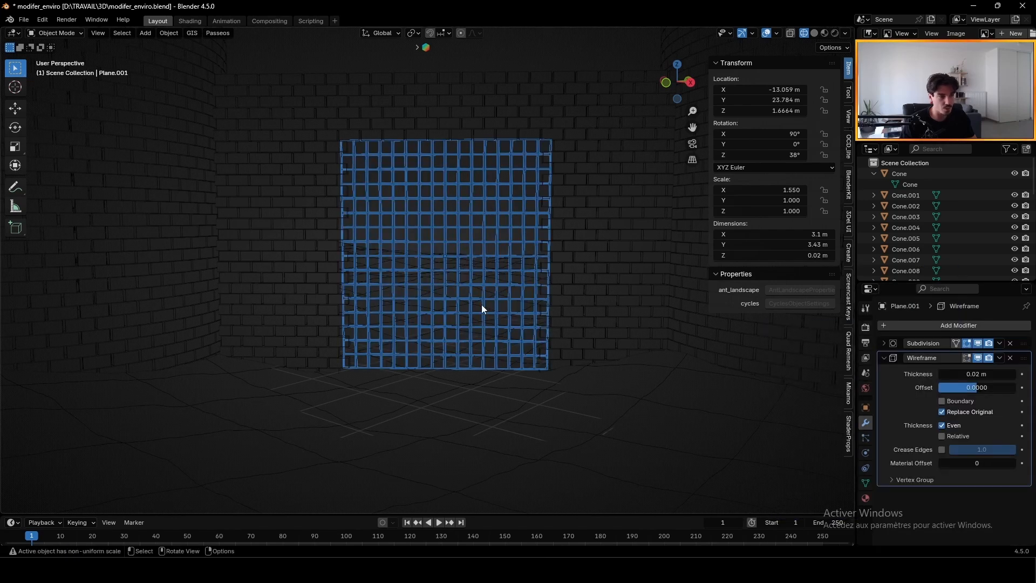
middle_drag(482, 305, 448, 266)
scroll(412, 260, up, 7)
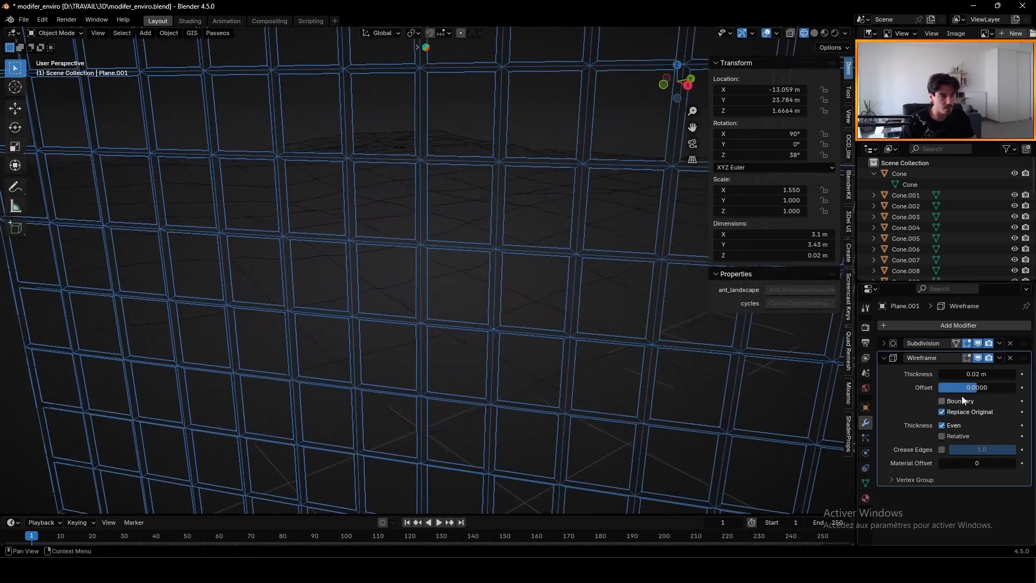
drag(983, 378, 971, 374)
drag(977, 388, 966, 387)
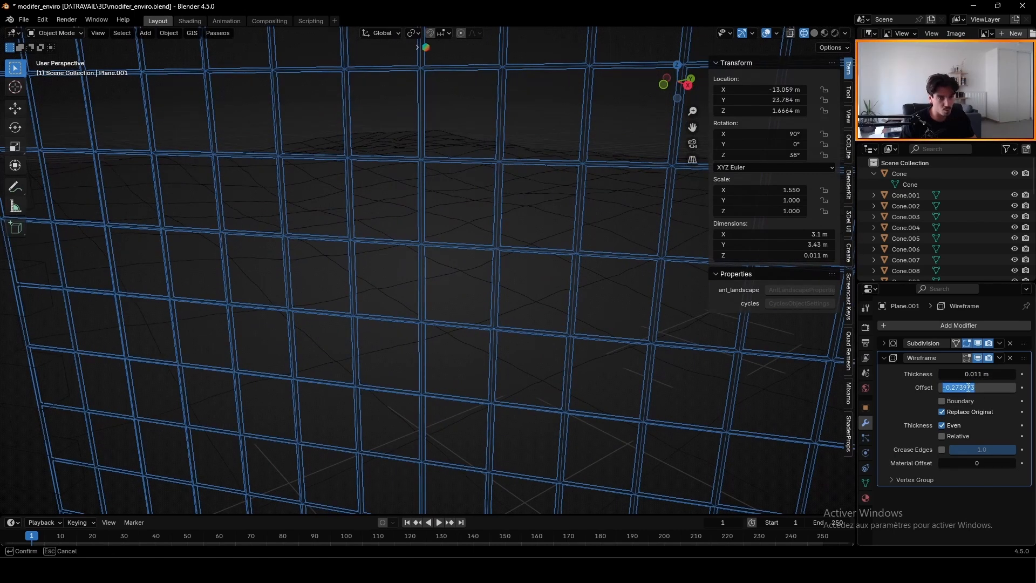
text(0)
key(Return)
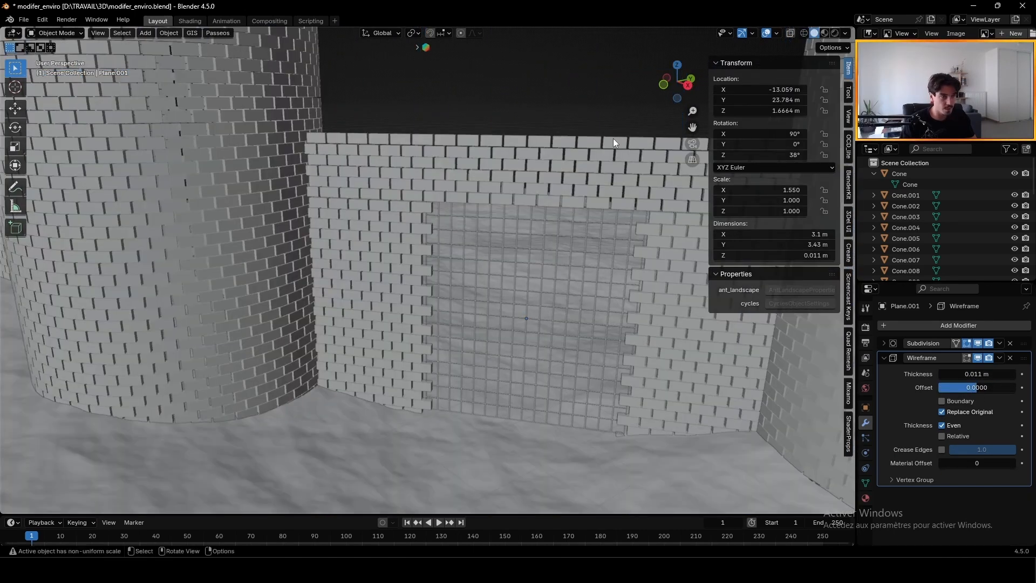
Step: Inspect the gate grille up close and from a distance together with the whole castle front
mouse_move(539, 270)
middle_down()
mouse_move(523, 227)
mouse_move(286, 251)
mouse_move(520, 249)
middle_up()
click(523, 264)
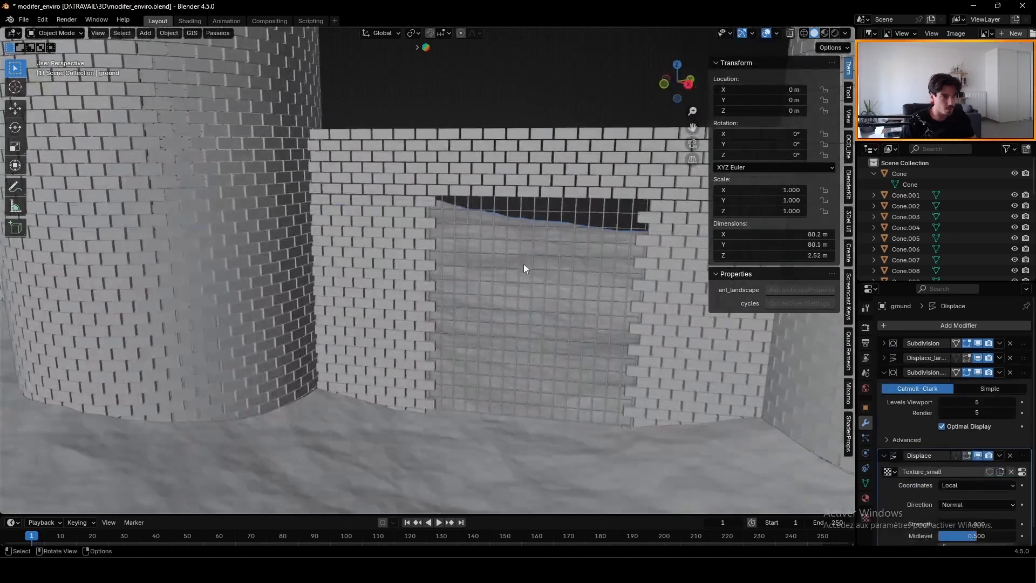
click(523, 264)
middle_drag(565, 297, 472, 189)
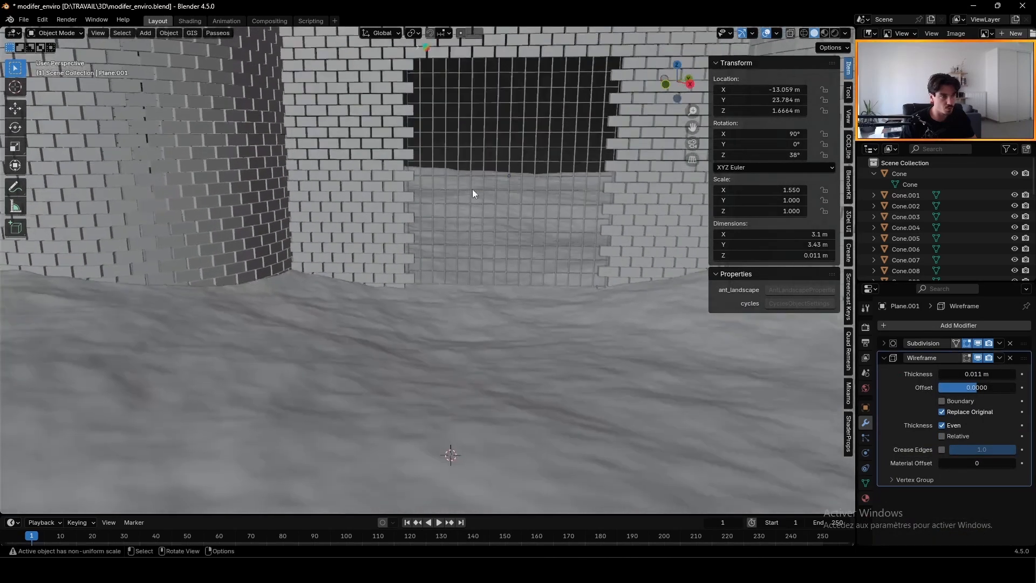
scroll(473, 194, down, 10)
mouse_move(480, 280)
middle_down()
mouse_move(496, 297)
mouse_move(451, 296)
mouse_move(479, 297)
middle_up()
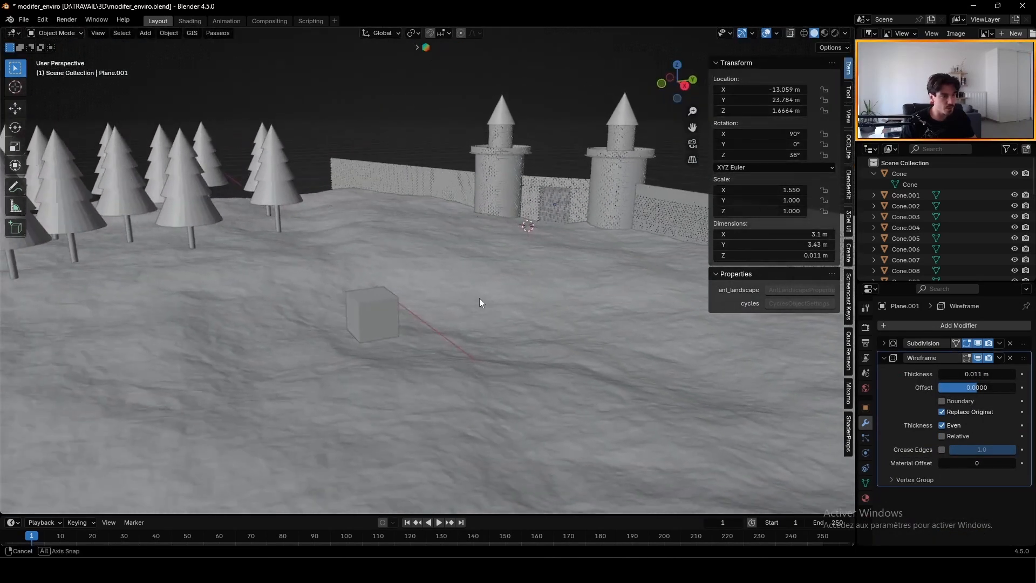
Step: Delete the placeholder character cube on the snowy ground and save the file
middle_drag(275, 242, 514, 282)
click(352, 319)
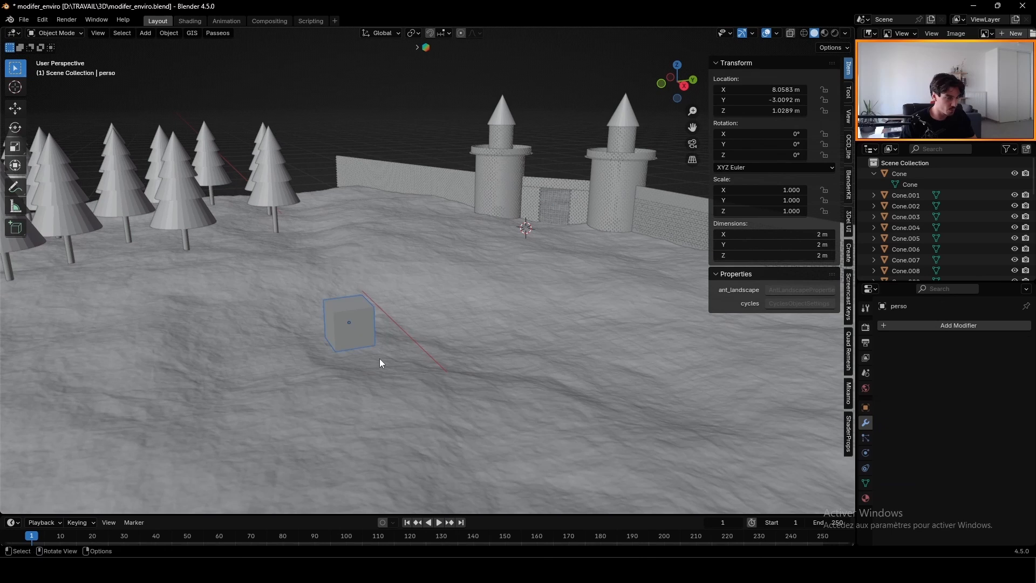
key(x)
click(364, 359)
middle_drag(412, 354, 474, 331)
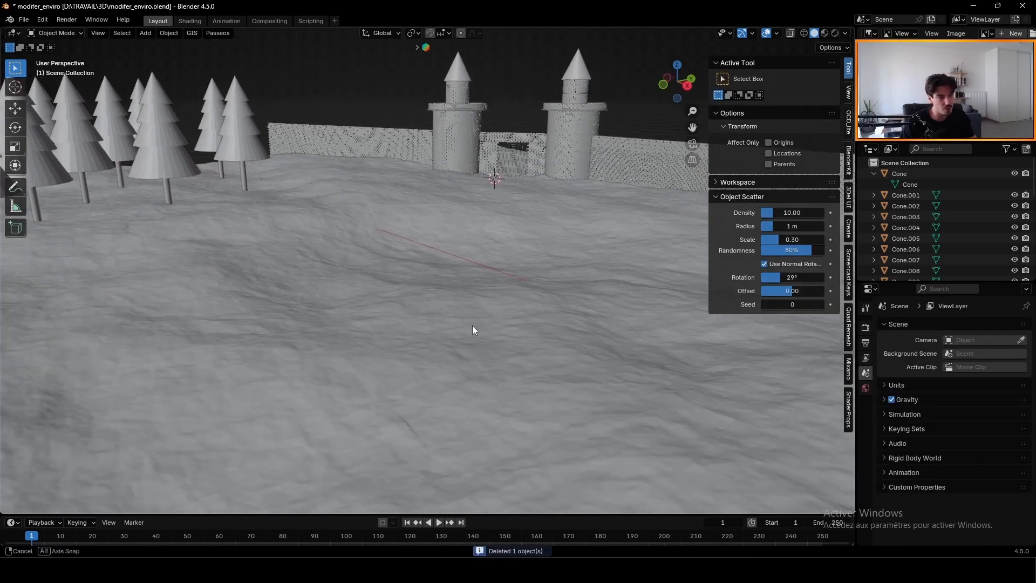
key(ctrl+s)
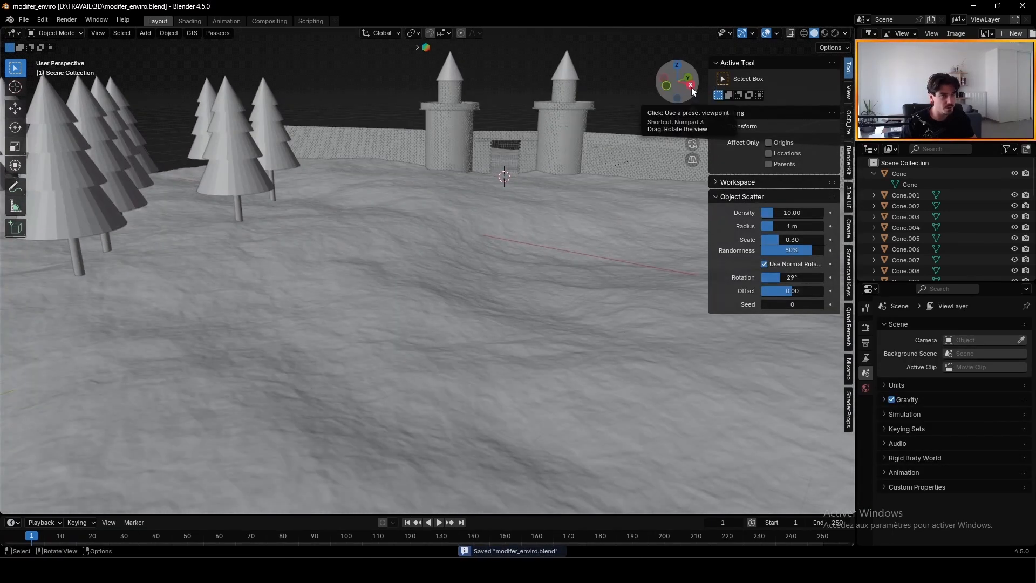
Step: Gather all trees, castle parts, the ground and the planes into one new collection
scroll(873, 178, down, 10)
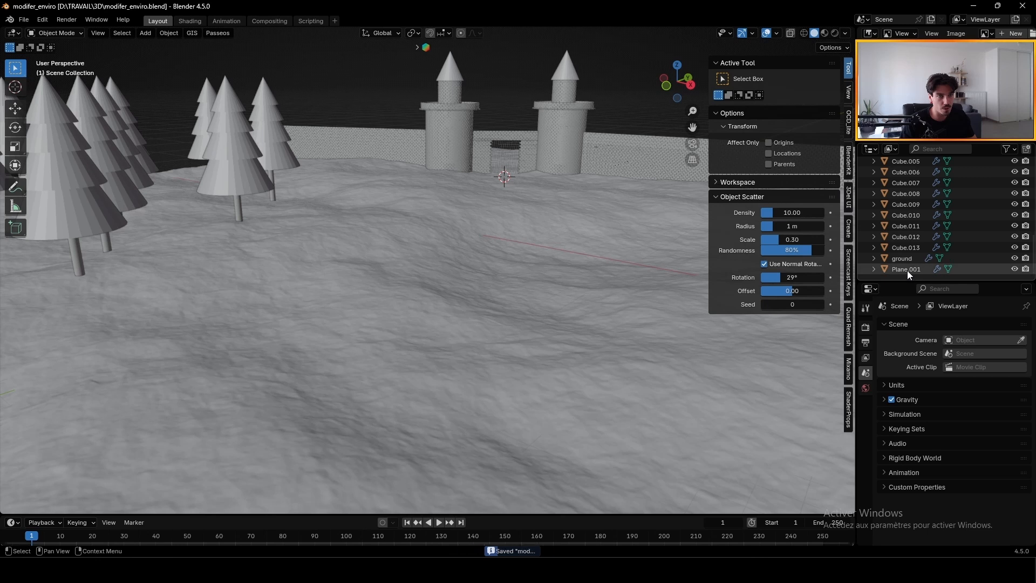
click(908, 270)
scroll(914, 246, up, 10)
click(912, 186)
scroll(913, 216, down, 10)
shift+click(915, 268)
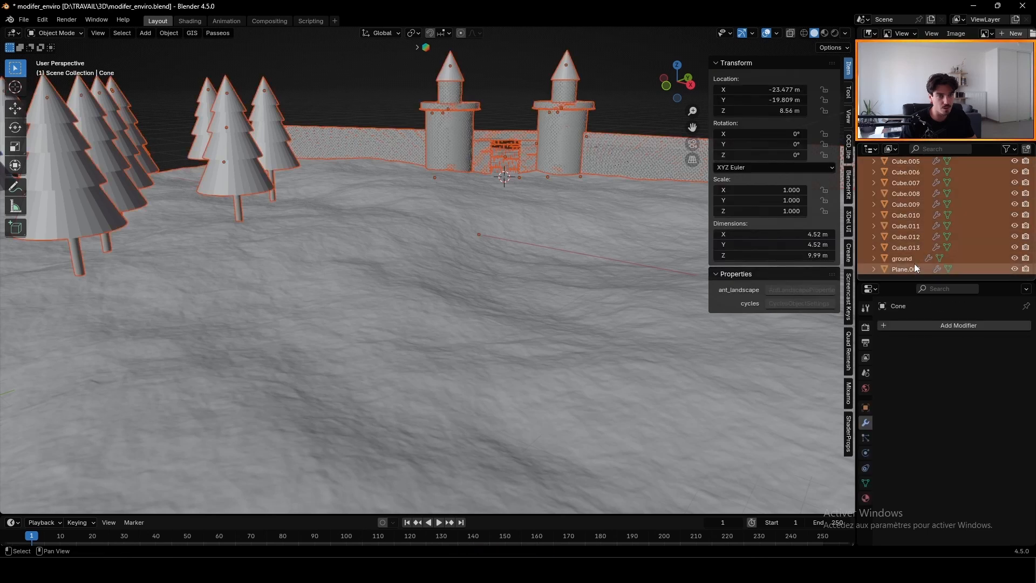
scroll(914, 263, up, 10)
drag(912, 237, 909, 177)
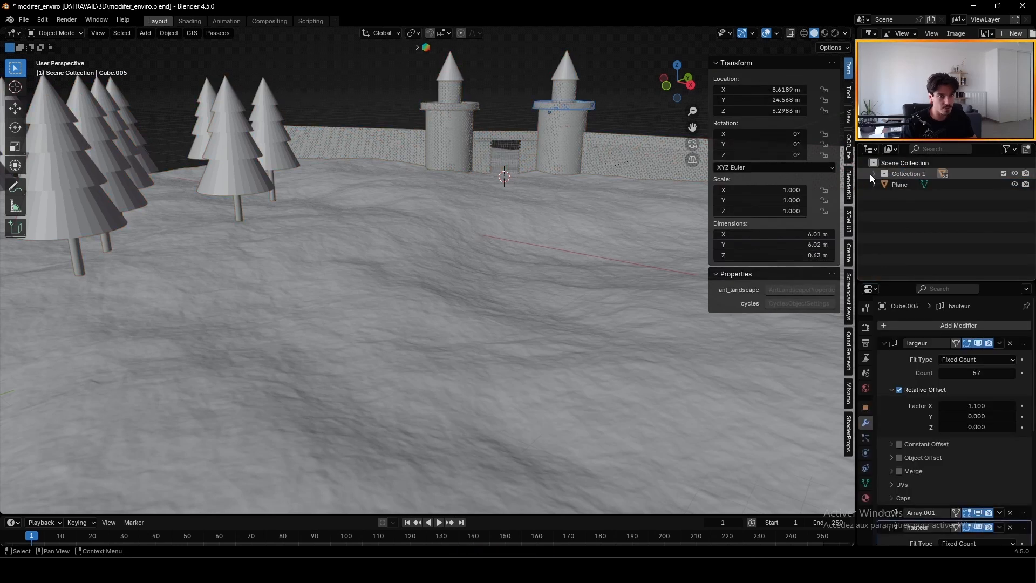
click(902, 185)
drag(902, 185, 909, 174)
Step: Create a second collection and name it personnage
click(1027, 149)
double_click(922, 185)
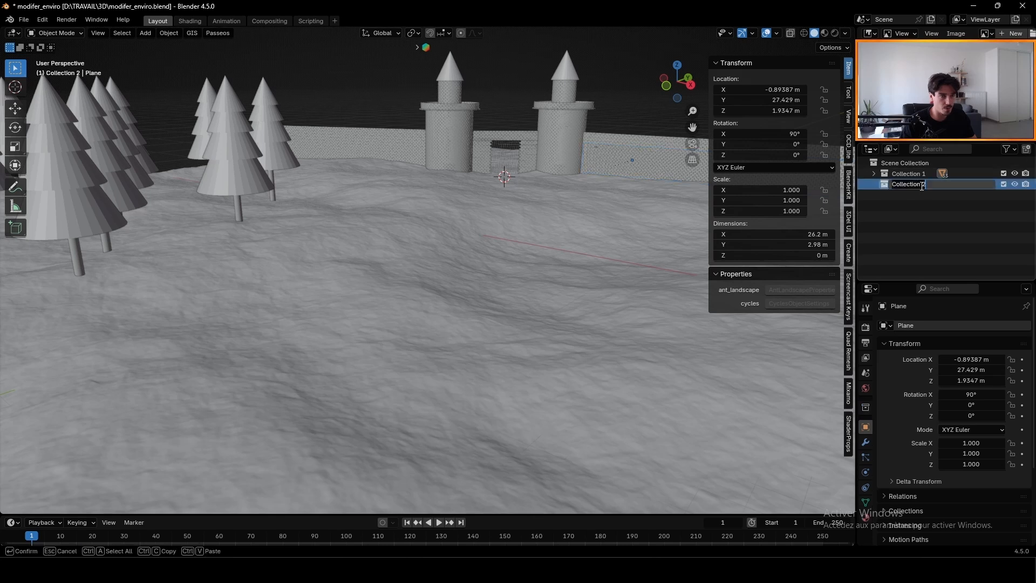
key(Return)
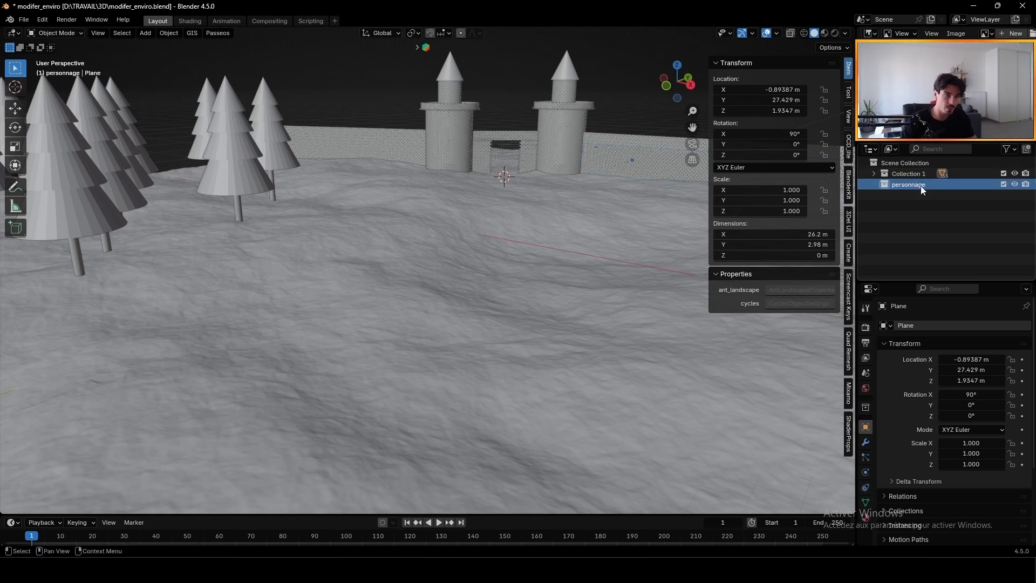
Step: Rename the collection holding the scenery as enviro, exclude it from the view layer and make personnage the active collection
double_click(910, 173)
text(enviro)
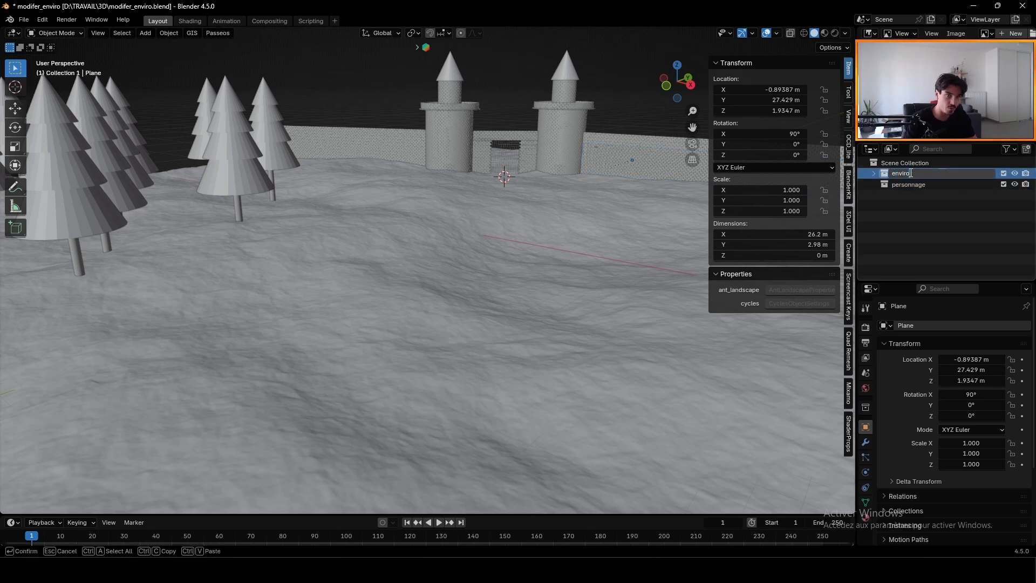
key(Return)
click(1004, 174)
click(907, 187)
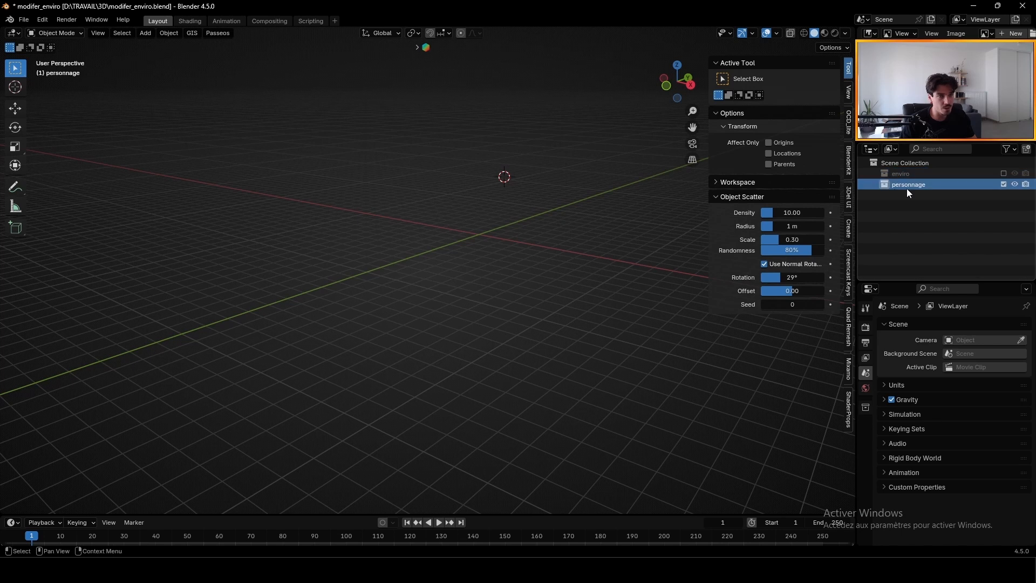
Step: Snap the 3D cursor to the world origin and save the file
key(shift+s)
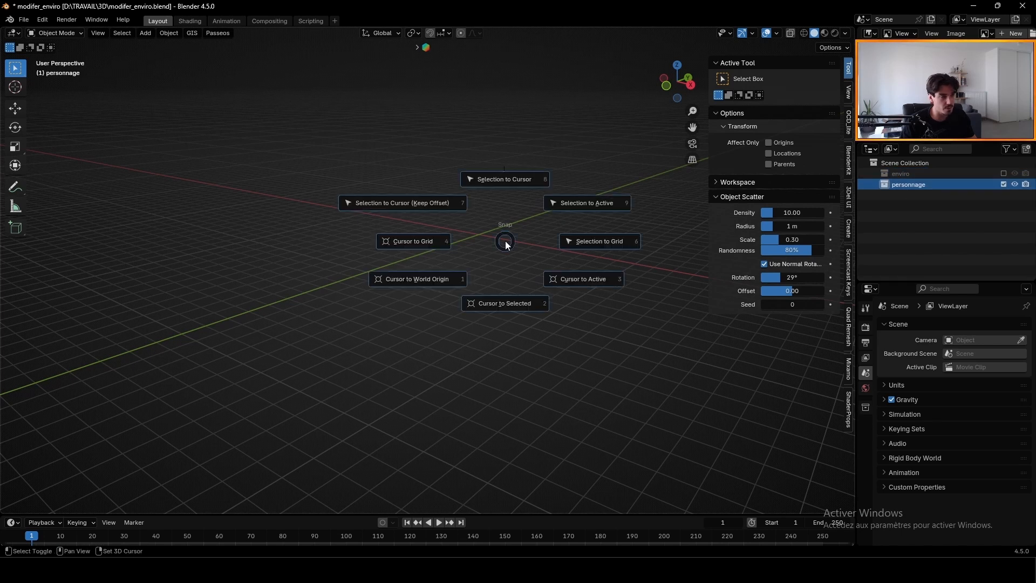
click(435, 283)
middle_drag(492, 240, 517, 238)
key(ctrl+a)
key(ctrl+s)
Step: Add a cube at the world origin in the personnage collection and give it a Mirror modifier
key(shift+a)
mouse_move(567, 238)
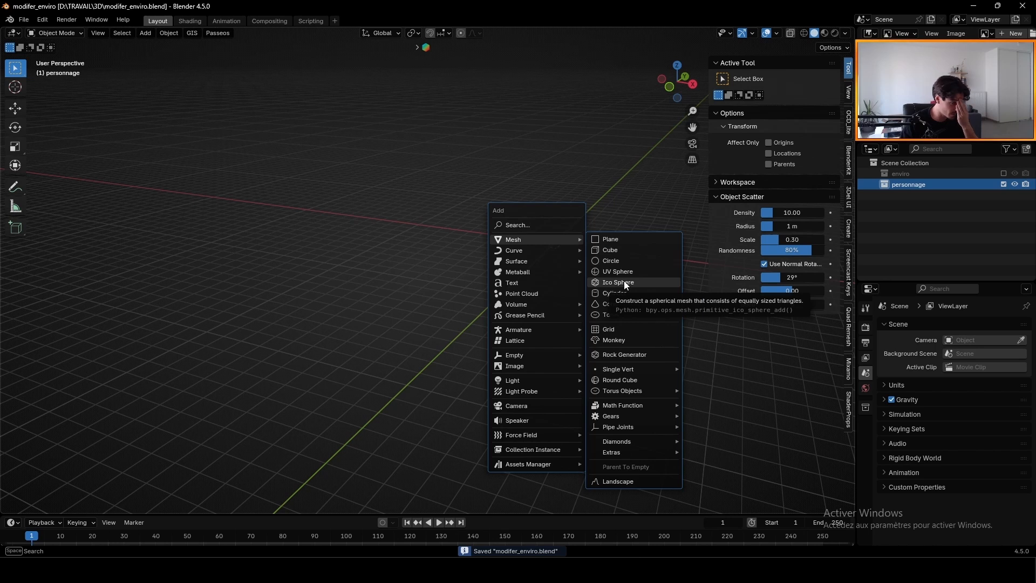
click(610, 250)
key(KP_1)
key(KP_Decimal)
click(866, 442)
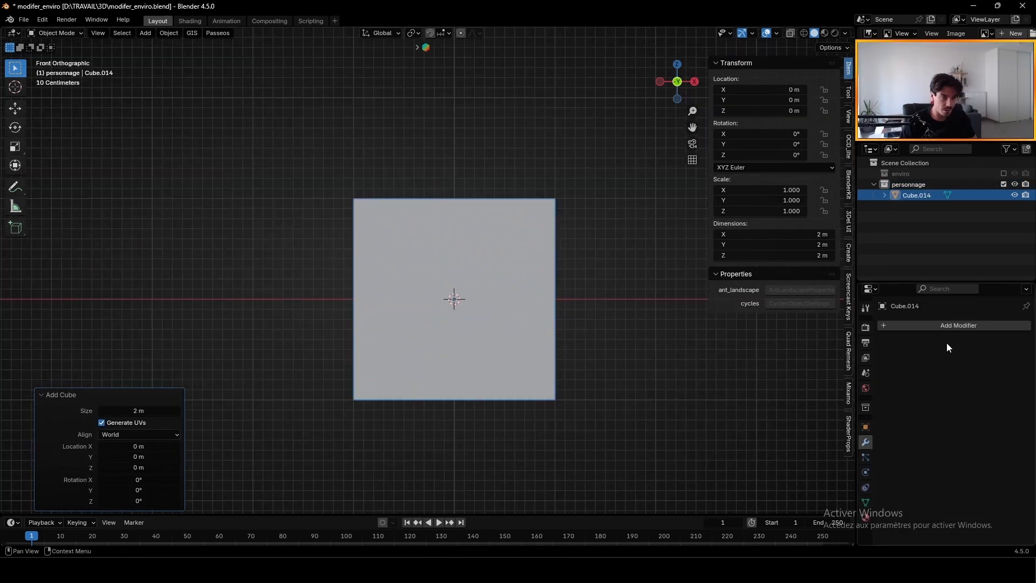
click(947, 327)
mouse_move(947, 328)
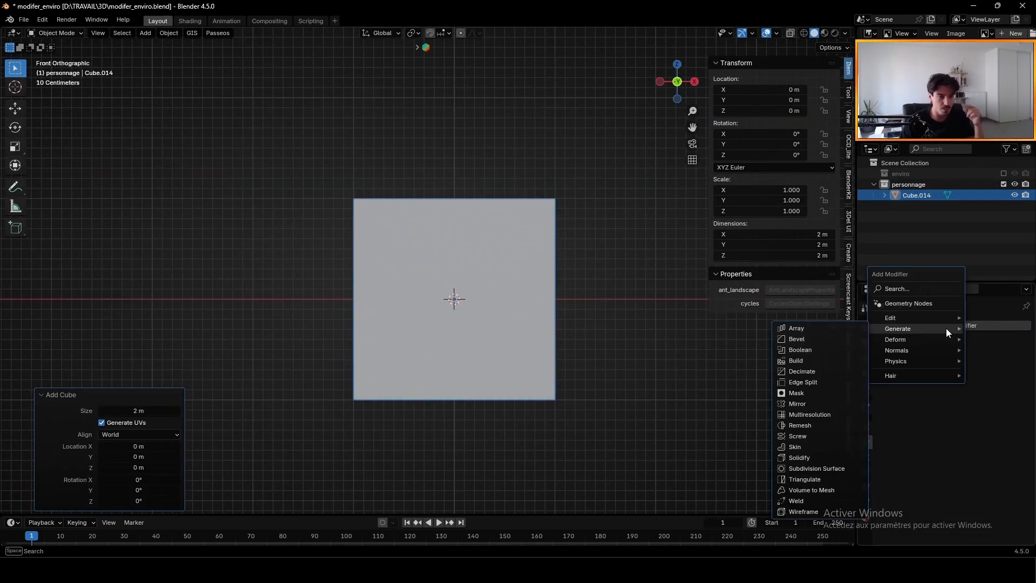
click(805, 403)
key(Tab)
key(g)
key(x)
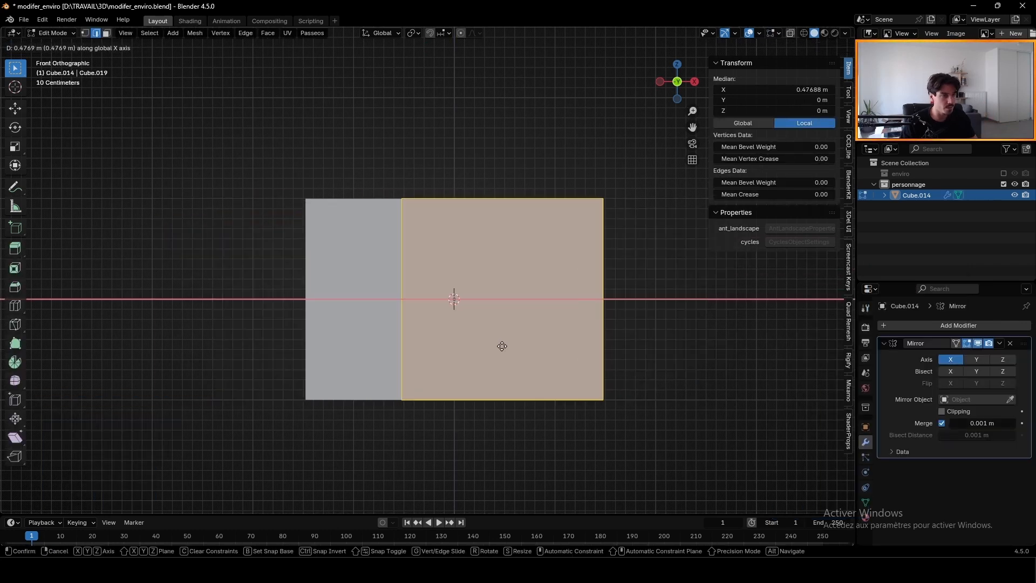
right_click(509, 348)
click(943, 412)
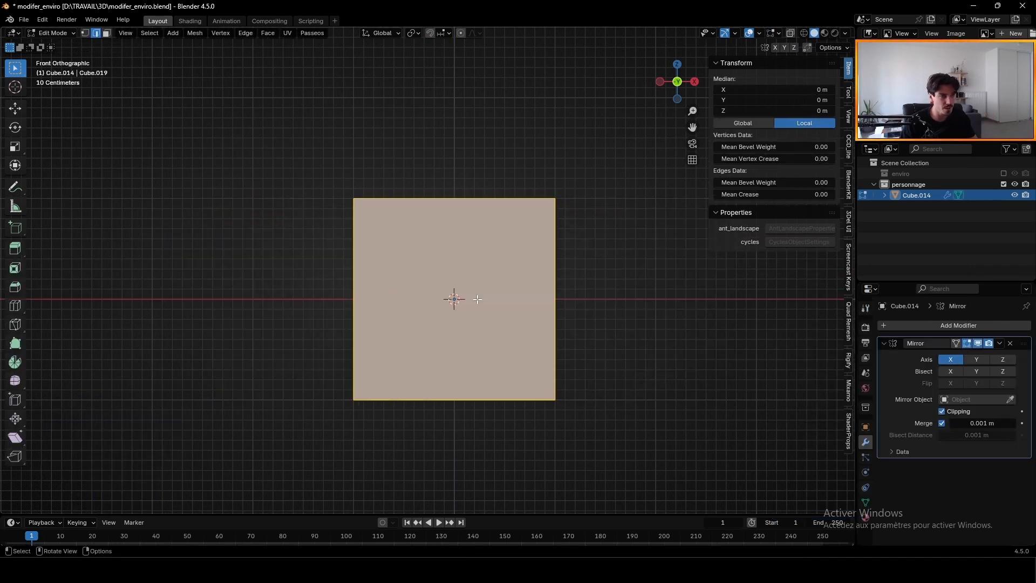
shift+middle_drag(467, 271, 459, 319)
click(943, 412)
key(g)
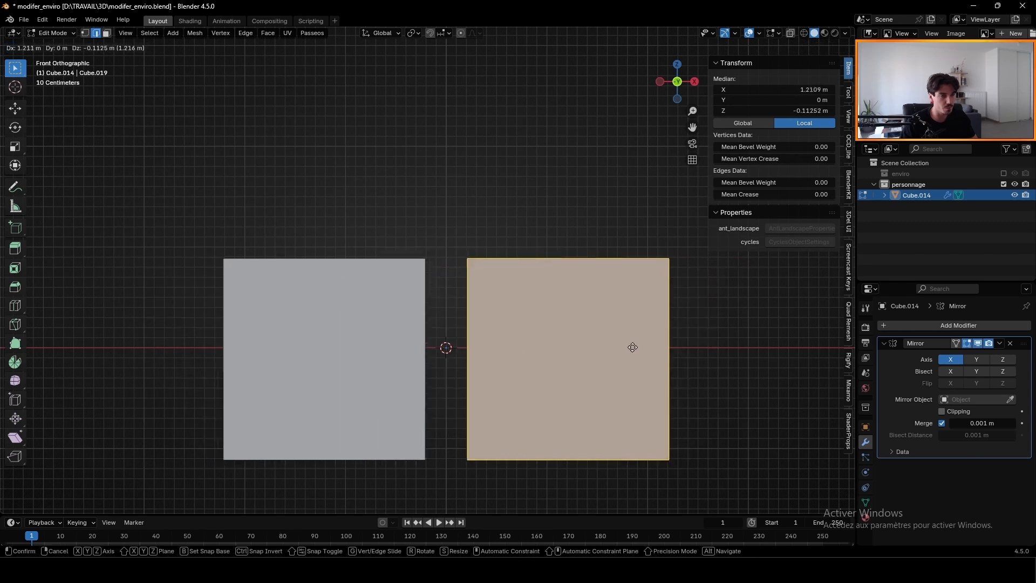
right_click(621, 343)
Step: Raise the cube's top face by about 1.96 m along Z
middle_drag(502, 244, 497, 275)
scroll(494, 280, down, 5)
click(518, 397)
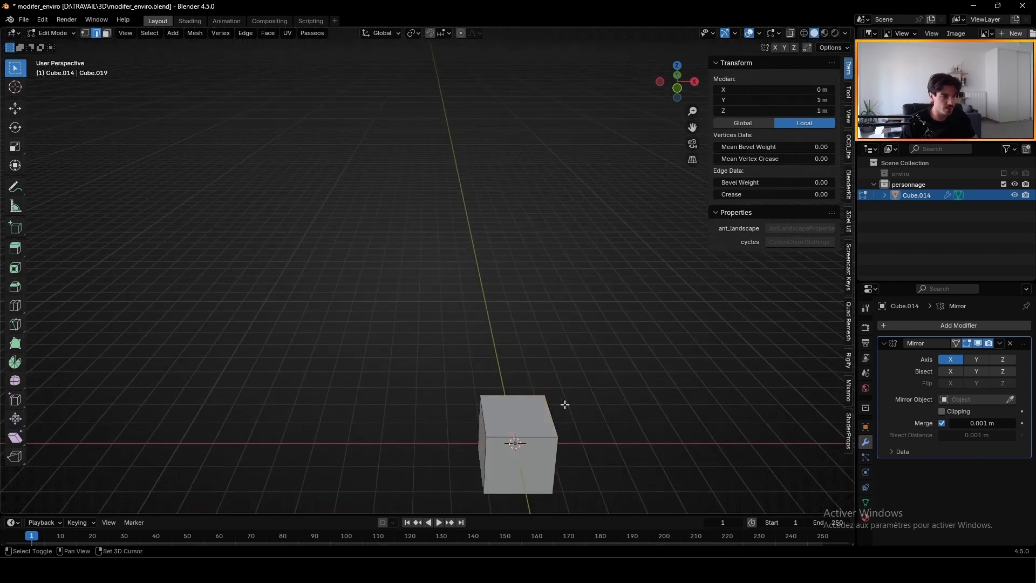
shift+middle_drag(561, 407, 496, 326)
scroll(459, 375, up, 2)
click(106, 32)
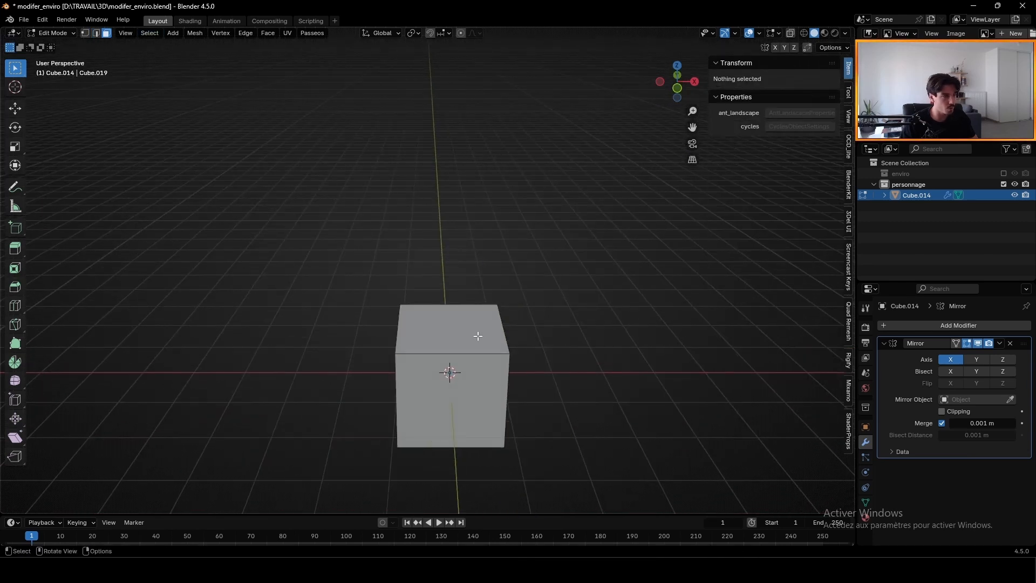
click(452, 329)
key(g)
key(z)
click(499, 252)
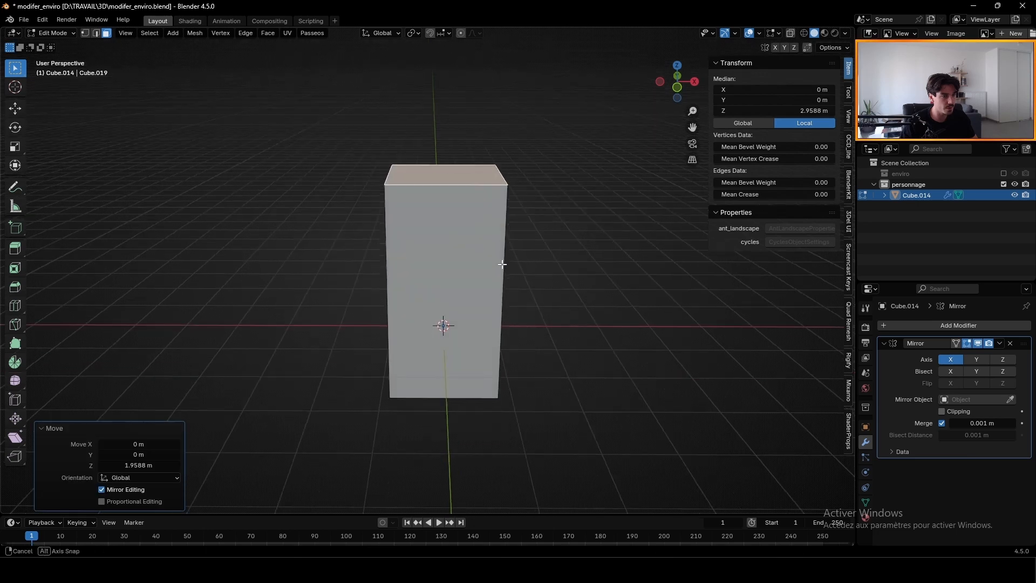
Step: Extrude the block's top face upward by about 2 m to form the upper torso
click(681, 81)
scroll(482, 216, up, 3)
key(g)
right_click(482, 175)
middle_drag(482, 175, 433, 235)
Step: Extrude the upper torso's side face outward in three segments, the first about 2.95 m, reaching about 10 m from the centre as an arm
click(433, 236)
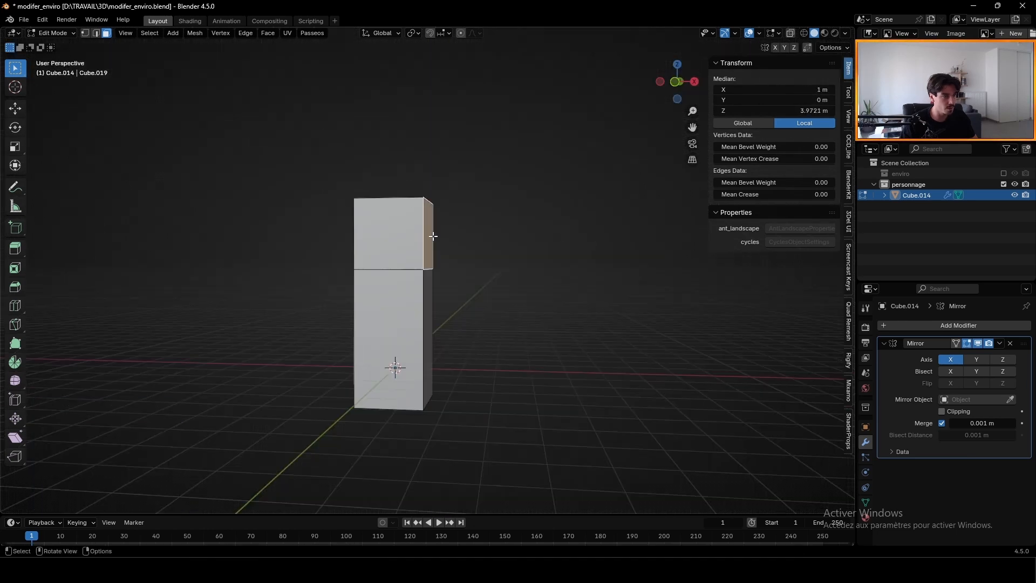
click(676, 86)
scroll(509, 261, down, 4)
key(e)
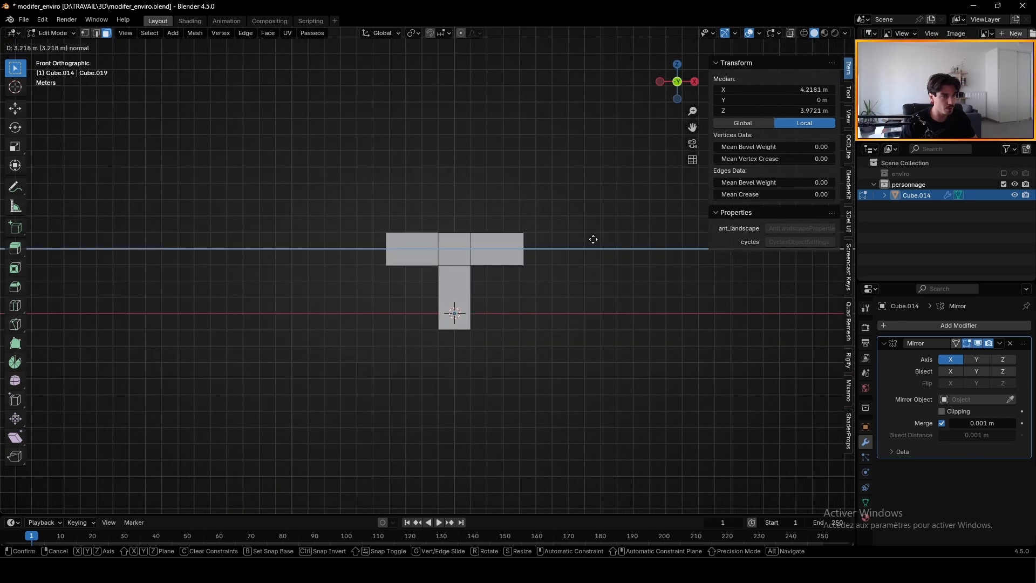
click(588, 238)
scroll(560, 235, up, 3)
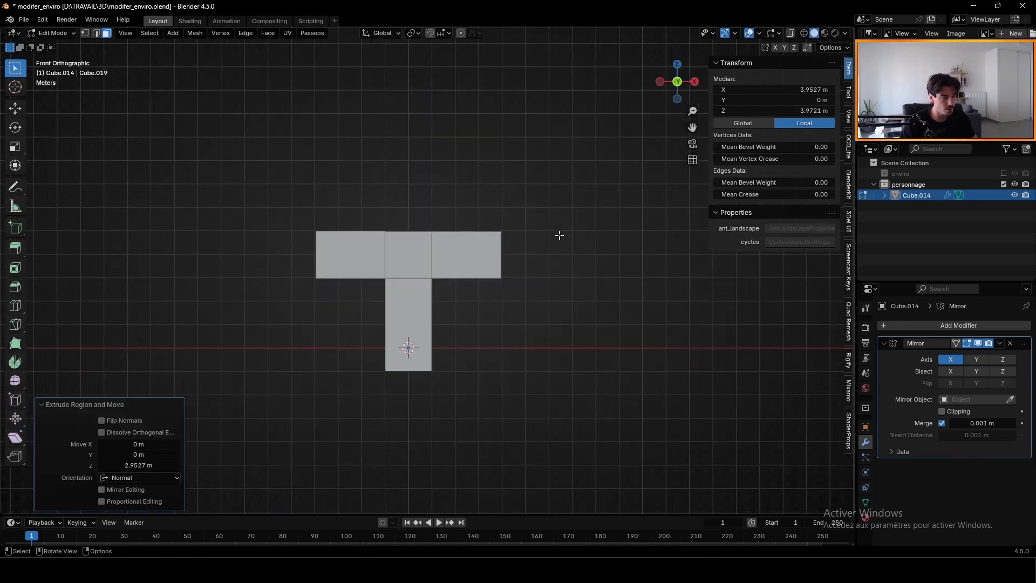
key(e)
click(612, 268)
shift+middle_drag(602, 268, 595, 266)
key(e)
click(673, 264)
Step: Show the model in wireframe and widen the torso by moving its side outward about 1.6 m along X
shift+middle_drag(504, 275, 537, 332)
mouse_move(473, 324)
shift+middle_down()
mouse_move(460, 419)
mouse_move(453, 324)
shift+middle_up()
middle_drag(454, 324, 378, 356)
click(297, 352)
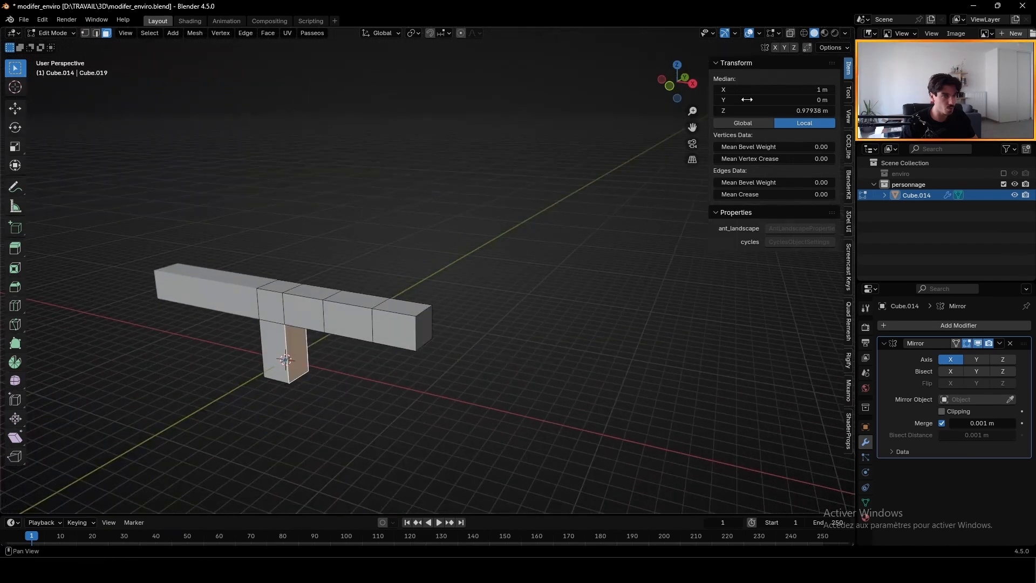
click(674, 87)
scroll(435, 180, up, 3)
key(shift+z)
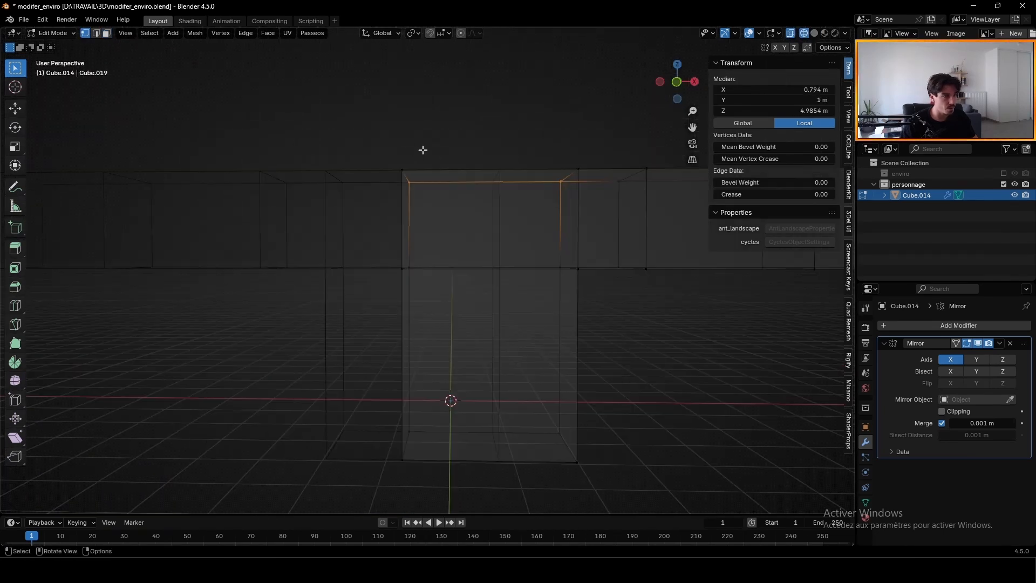
Step: Enable Clipping on the Mirror modifier and move the upper torso's inner vertices along X onto the mirror plane
drag(395, 143, 434, 306)
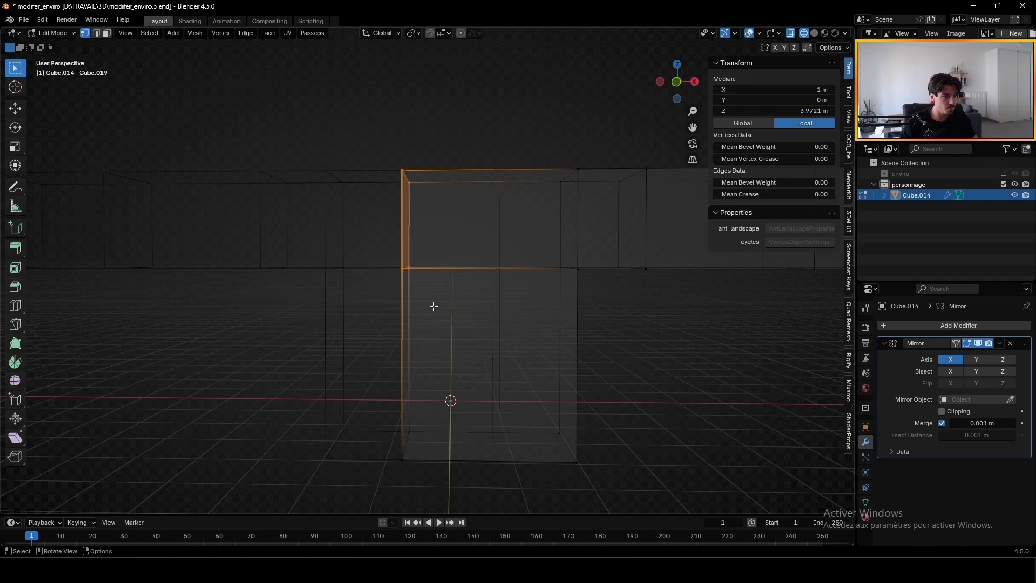
click(400, 171)
key(g)
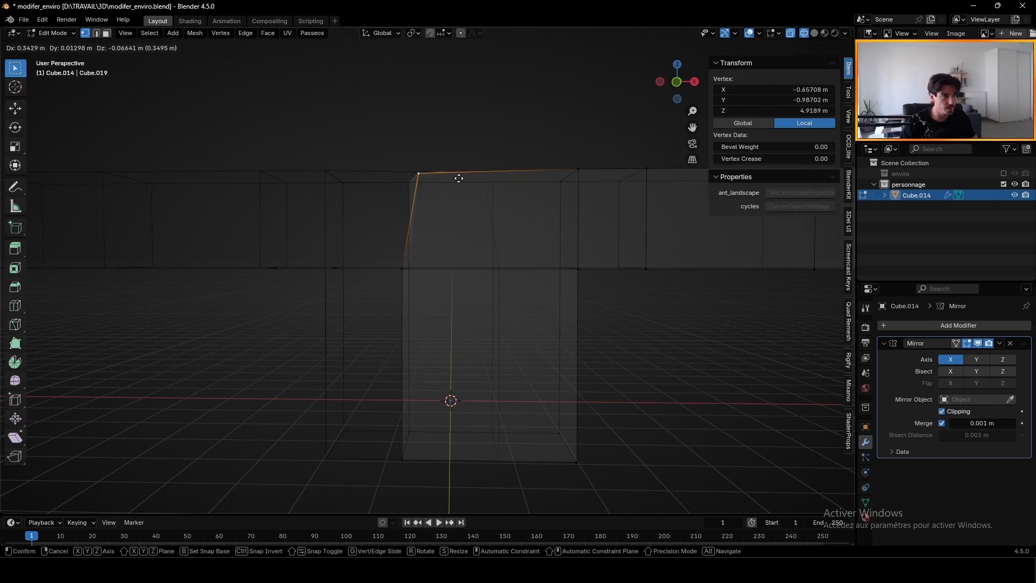
key(x)
click(499, 181)
click(409, 271)
key(g)
key(x)
click(499, 275)
Step: Move the torso's bottom inner vertices along X onto the mirror plane
click(408, 457)
key(g)
key(x)
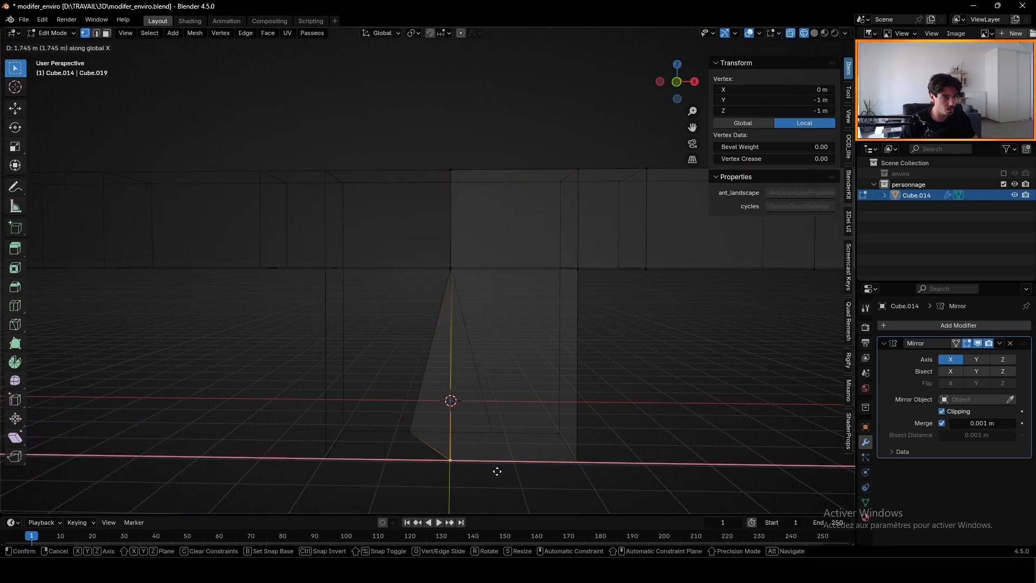
click(498, 471)
click(436, 444)
key(g)
key(x)
click(745, 393)
key(Tab)
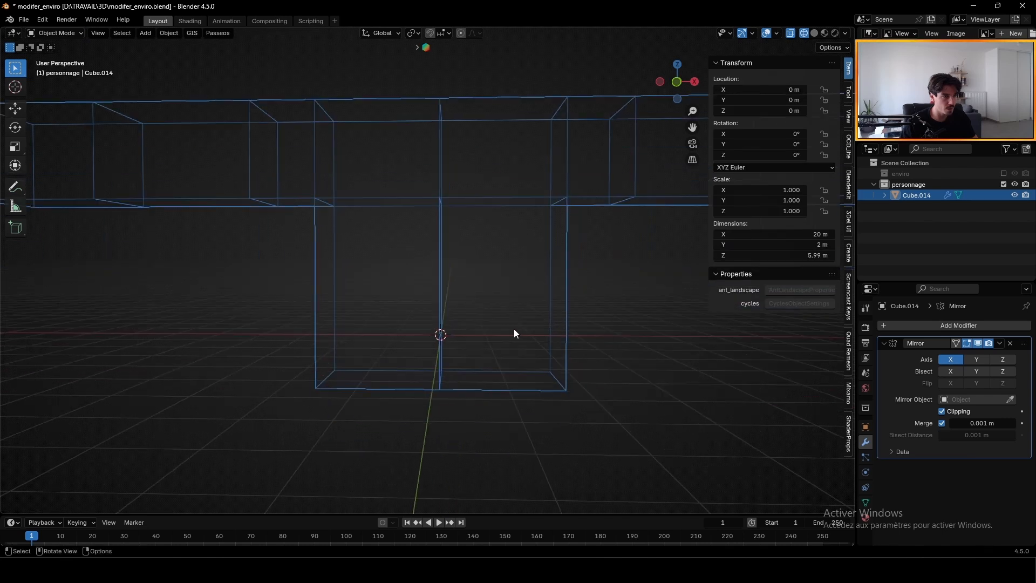
Step: Extrude the torso's bottom into a leg offset about 1.15 m outward and 4.1 m down, and extend it about 2.3 m further
scroll(514, 331, down, 3)
scroll(498, 328, up, 4)
mouse_move(497, 328)
middle_down()
mouse_move(493, 290)
mouse_move(496, 338)
middle_up()
key(Tab)
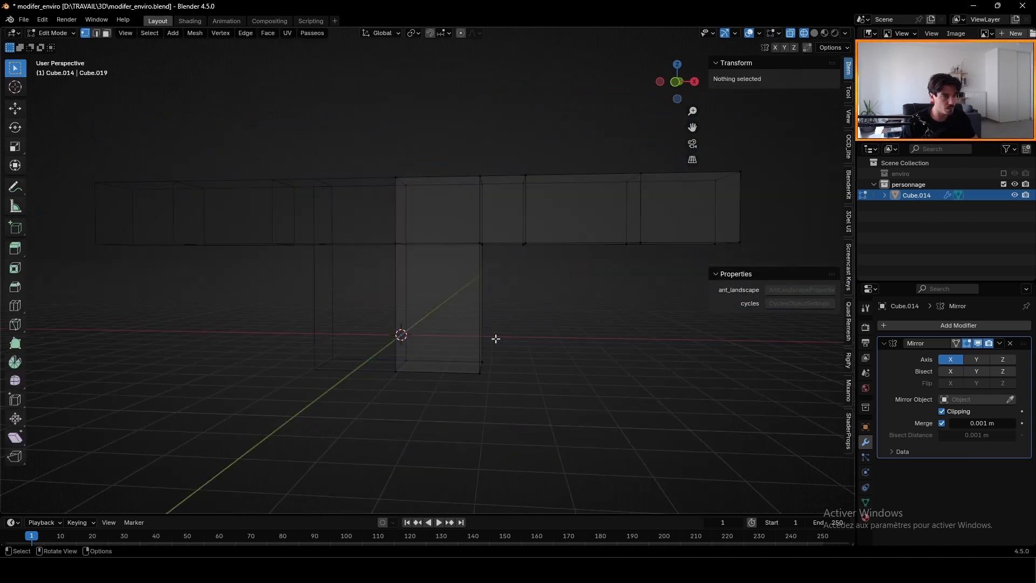
drag(496, 340, 469, 385)
shift+middle_drag(515, 348, 561, 310)
shift+drag(432, 356, 469, 315)
shift+middle_drag(462, 391, 507, 308)
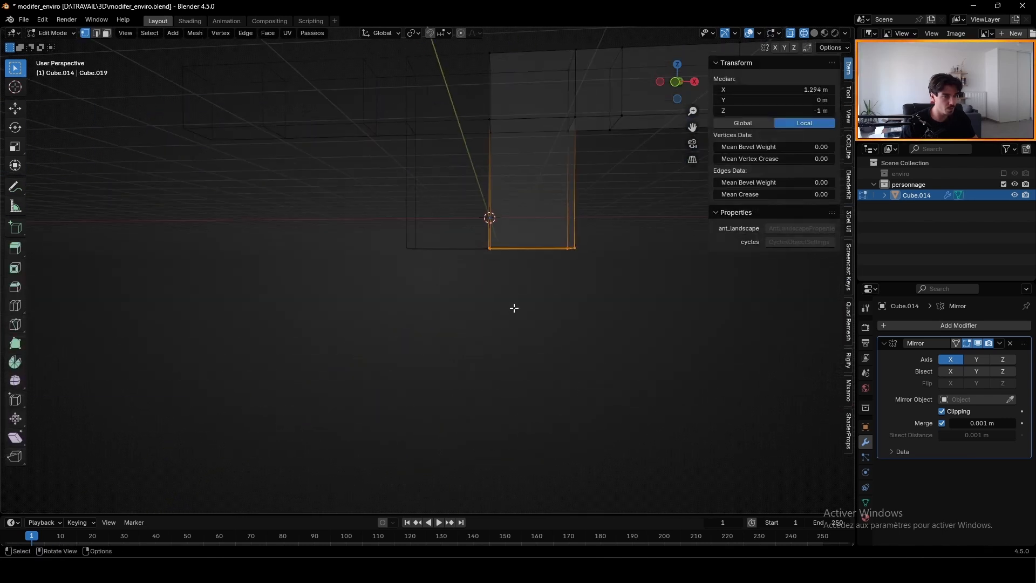
key(e)
right_click(515, 308)
click(943, 412)
key(e)
key(e)
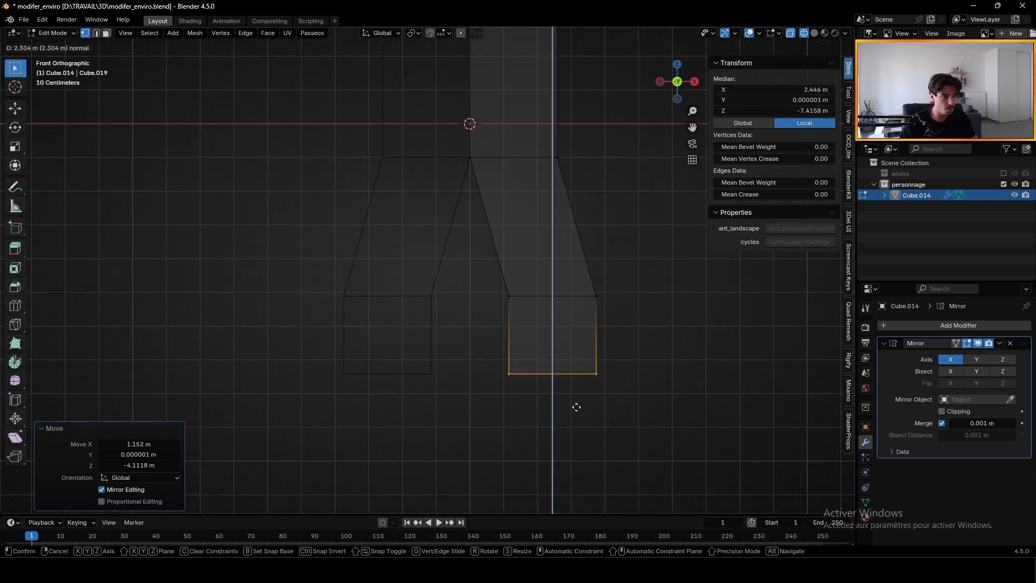
click(577, 407)
Step: Extrude the torso's top upward, scale it down and move it about 0.63 m towards the mirror plane to form the neck
middle_drag(576, 407, 398, 275)
click(414, 280)
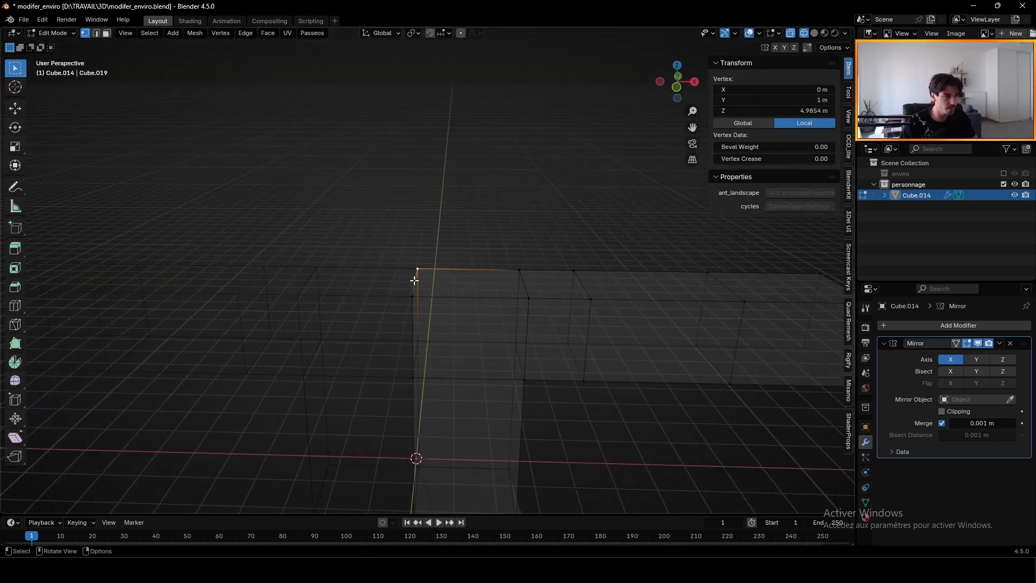
key(e)
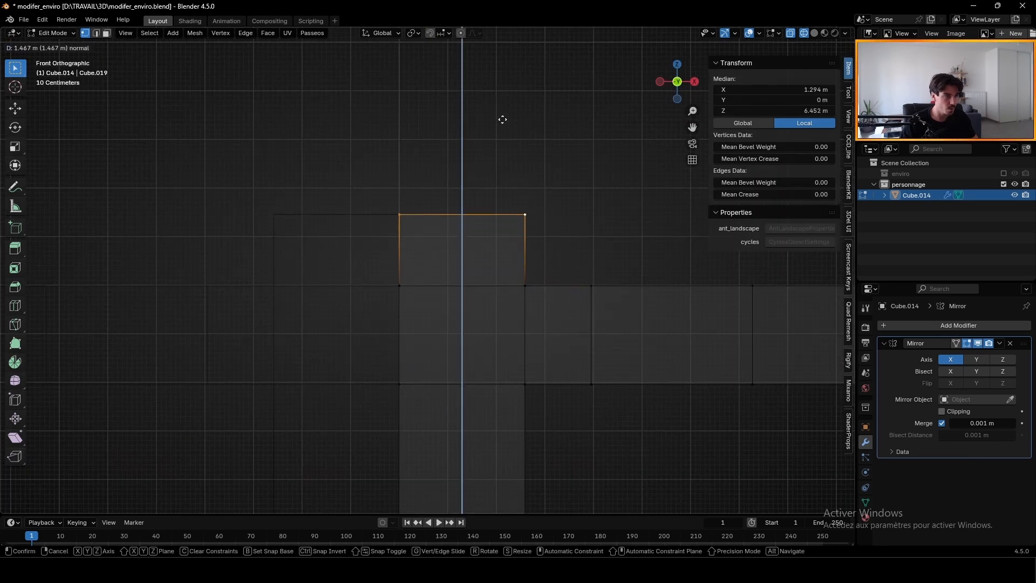
click(505, 106)
key(s)
click(532, 176)
key(g)
click(502, 183)
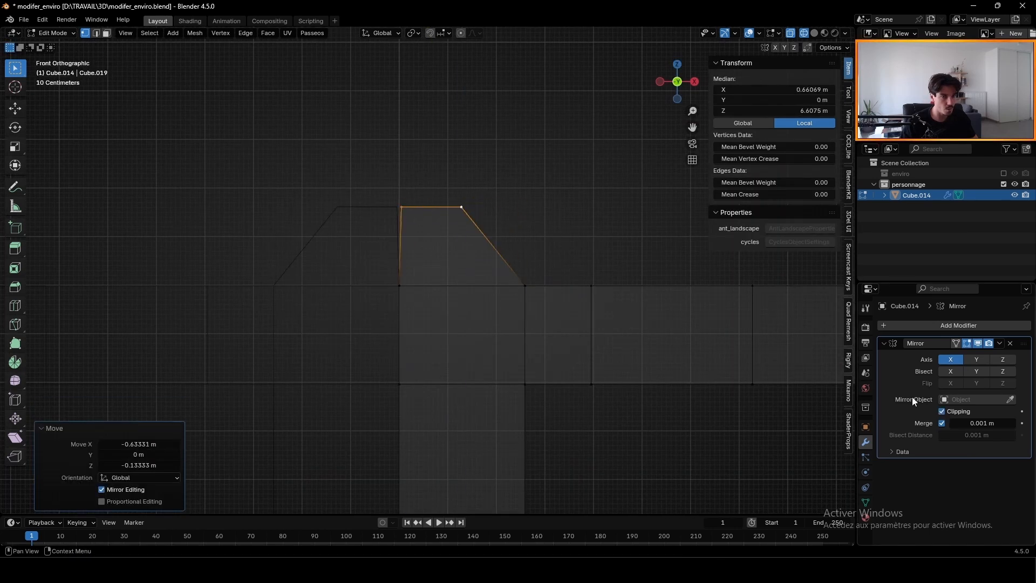
Step: Move the neck's top about 0.24 m inward and 0.47 m down, and extrude it about 2.6 m upward
key(g)
click(583, 243)
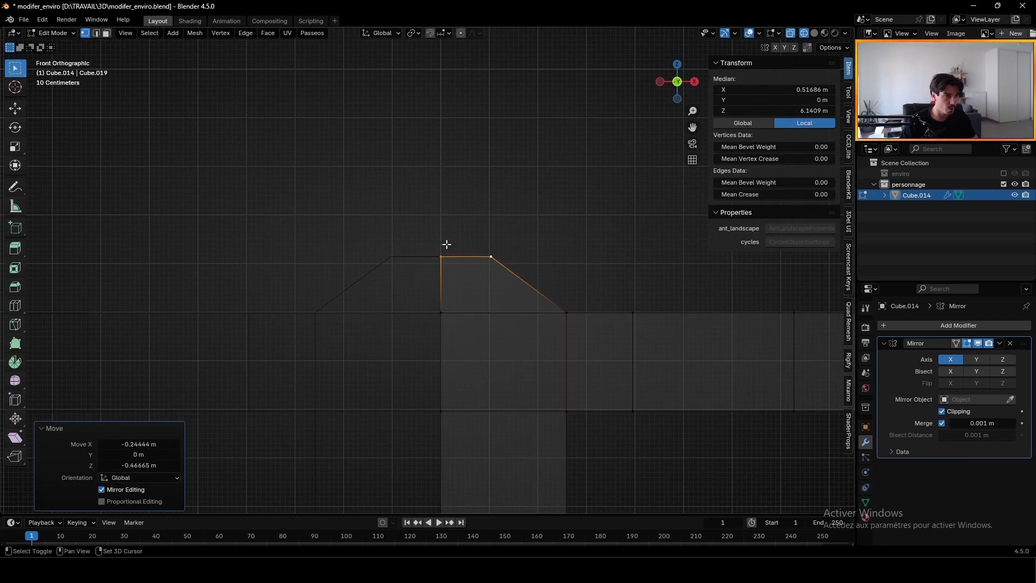
scroll(446, 246, up, 3)
key(e)
click(559, 270)
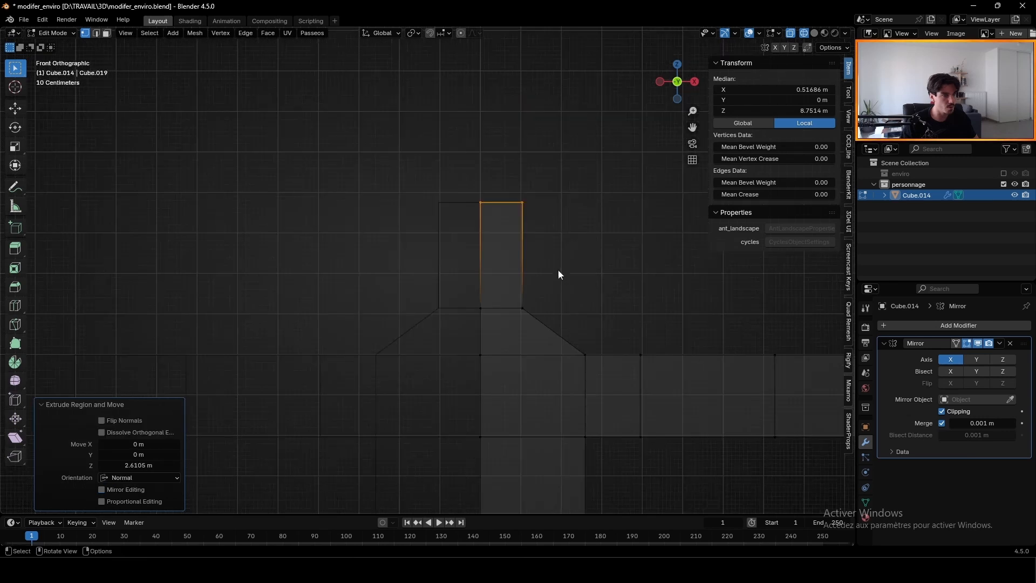
Step: Shape the extrusion above the neck into a head with a wide middle section and a tapered top
scroll(553, 215, up, 2)
key(e)
right_click(553, 186)
key(Tab)
scroll(597, 230, down, 4)
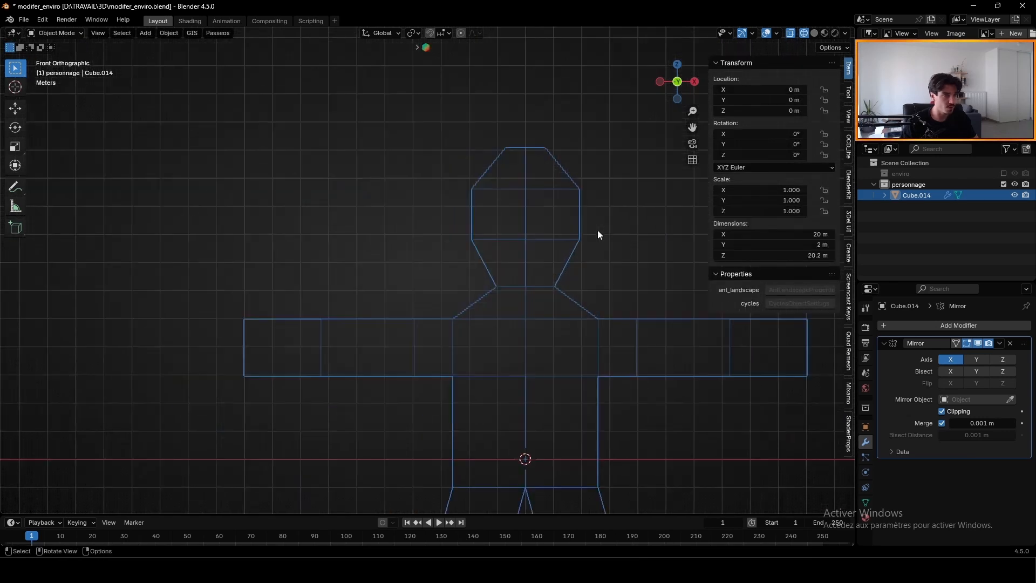
middle_drag(598, 230, 389, 306)
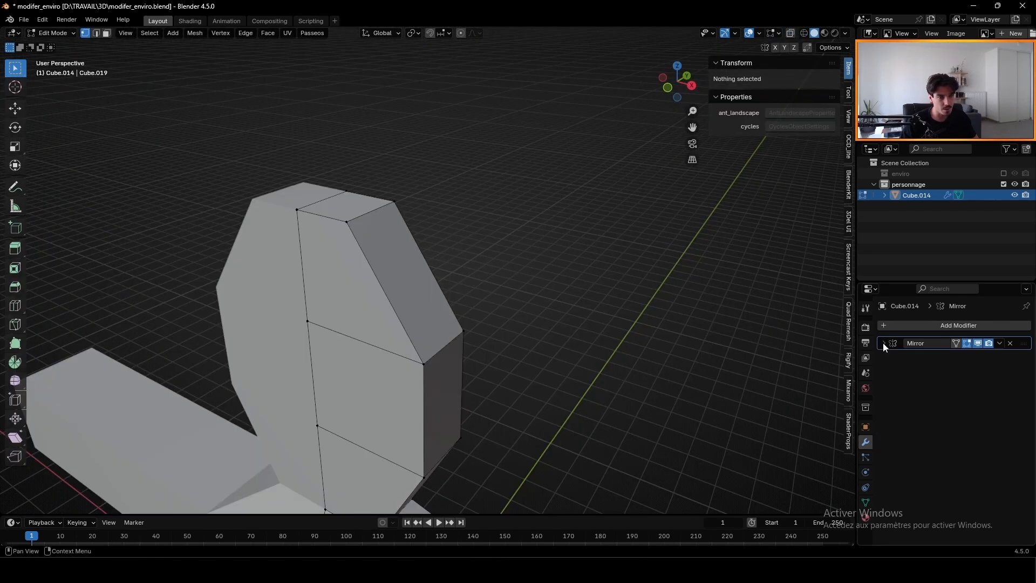
Step: Add a Subdivision Surface modifier to the mirrored character
click(899, 324)
mouse_move(899, 323)
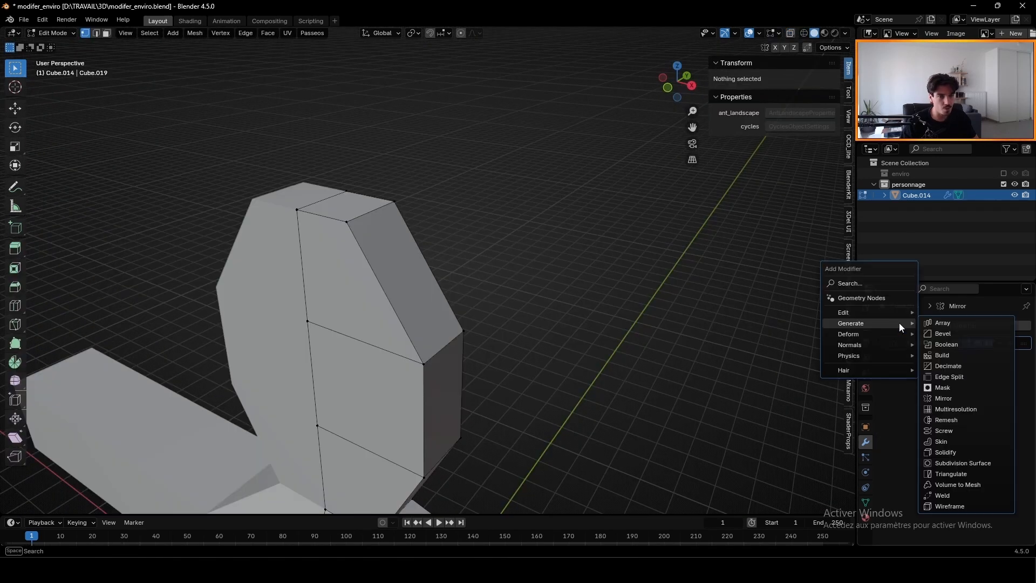
click(955, 464)
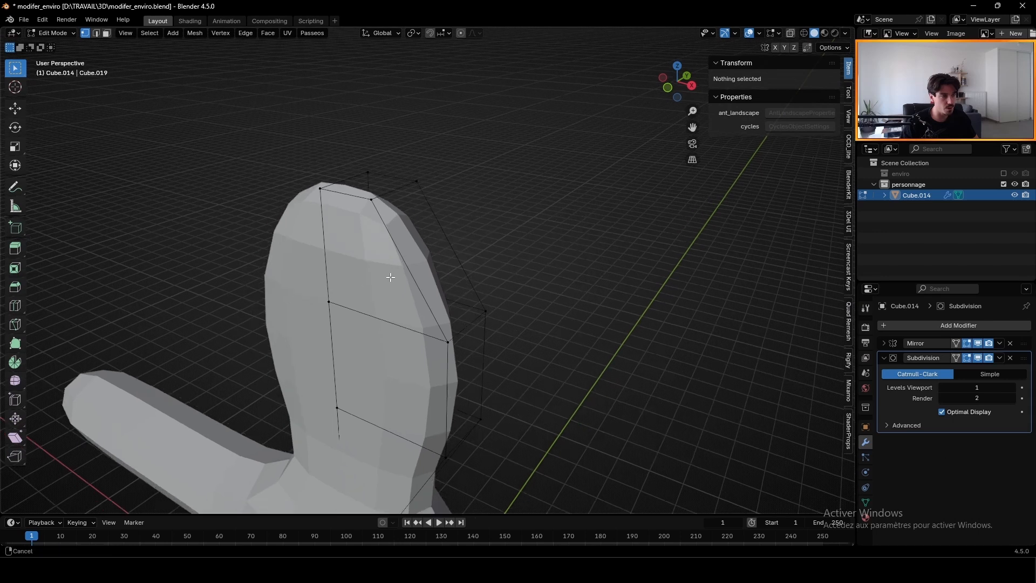
scroll(421, 257, down, 3)
Step: Scale the head's vertices by about 1.92 along Y and enlarge them by about 1.08 overall
middle_drag(390, 278, 427, 194)
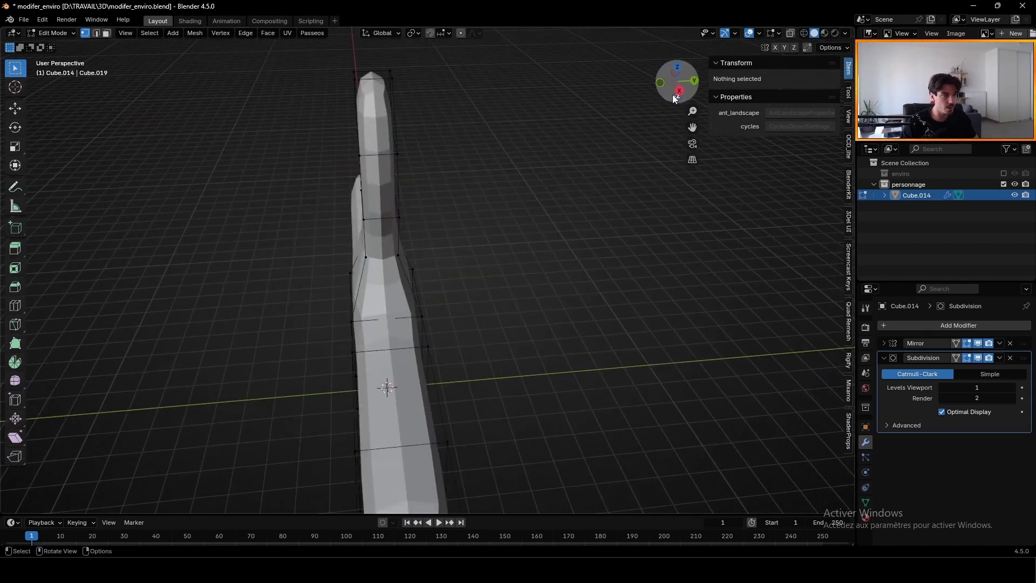
click(676, 97)
scroll(486, 162, up, 3)
drag(460, 99, 280, 241)
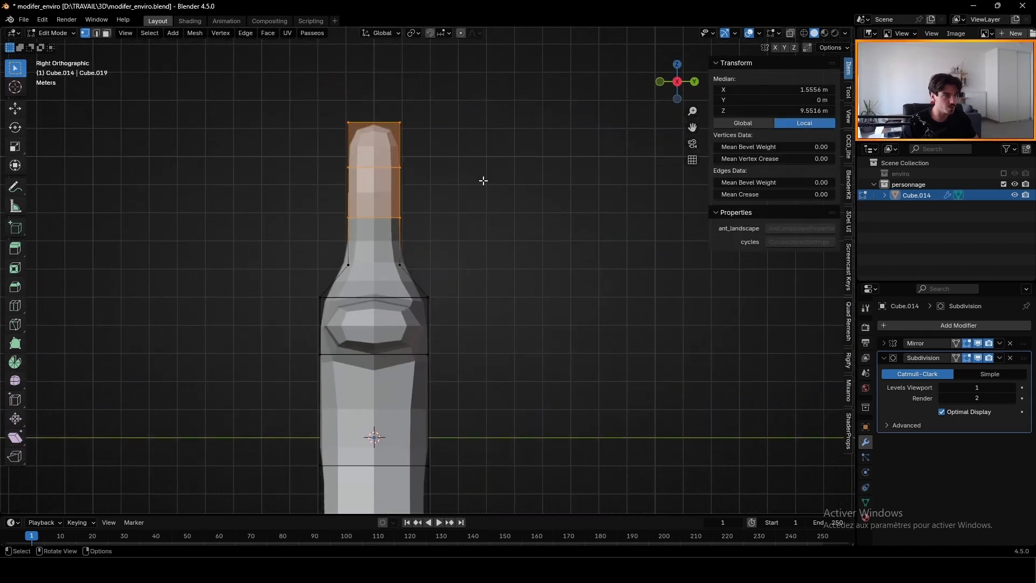
key(s)
key(y)
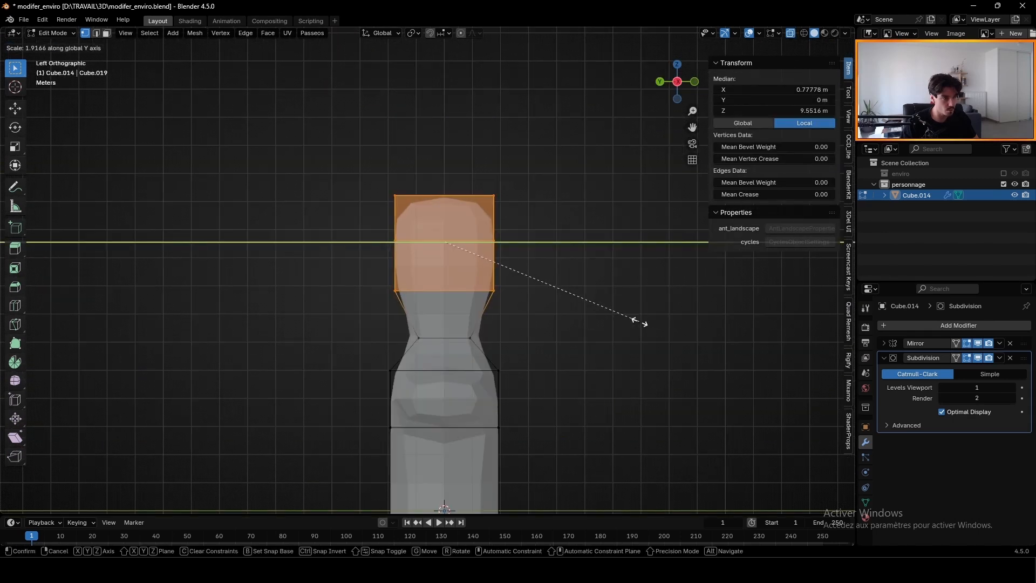
click(643, 322)
key(s)
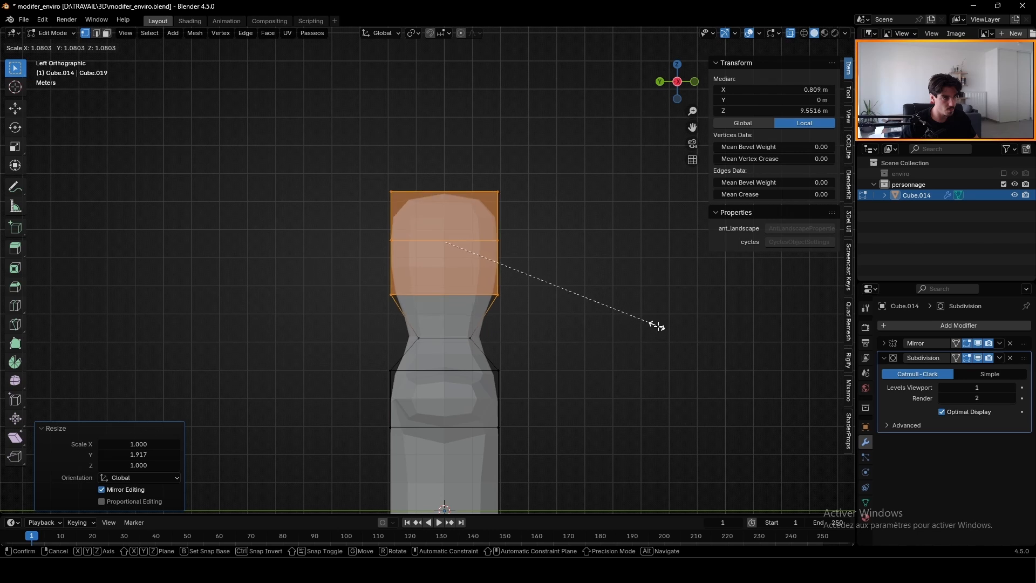
click(658, 326)
click(658, 326)
Step: Select the arm's outer vertices and narrow them along Y
middle_drag(516, 365, 676, 445)
shift+middle_drag(676, 446, 719, 363)
drag(127, 111, 259, 270)
middle_drag(259, 270, 291, 270)
shift+middle_drag(291, 271, 351, 313)
shift+drag(356, 312, 371, 184)
shift+click(354, 207)
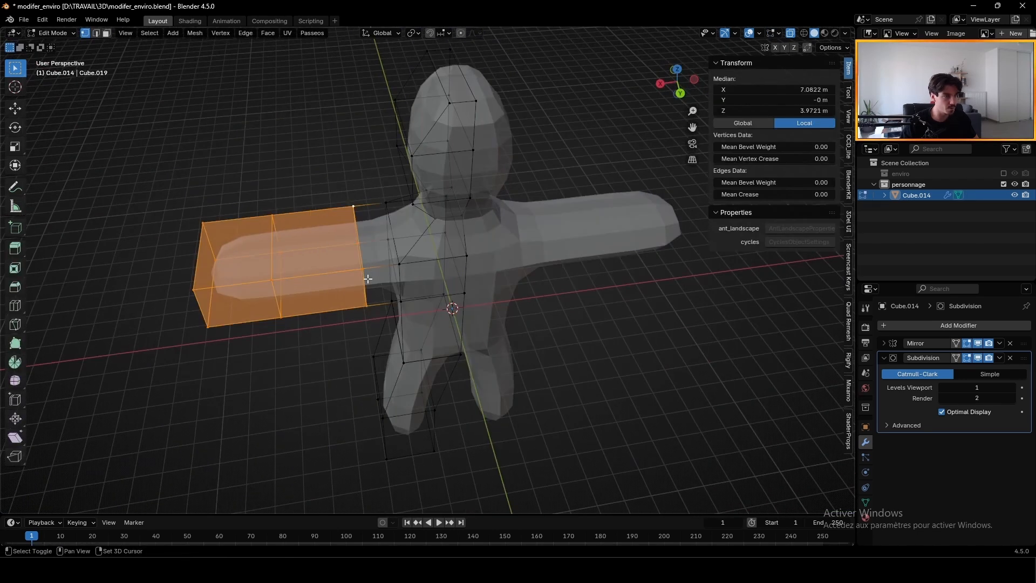
middle_drag(393, 279, 602, 369)
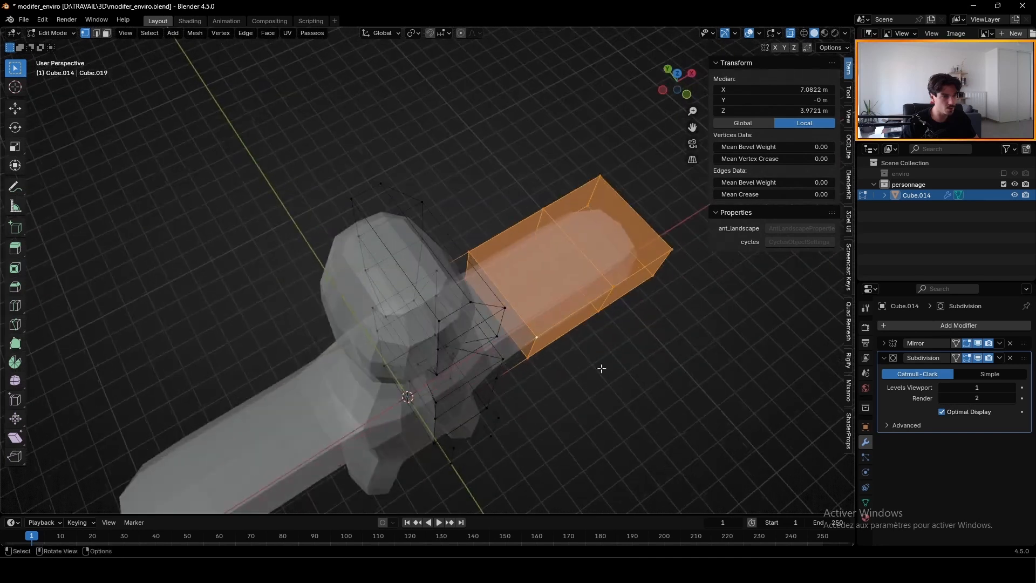
key(s)
key(y)
click(576, 317)
middle_drag(576, 317, 540, 264)
key(x)
key(Escape)
Step: Select the lower leg's vertices and scale them to about 0.35 along Y
drag(528, 340, 386, 451)
shift+drag(410, 305, 453, 367)
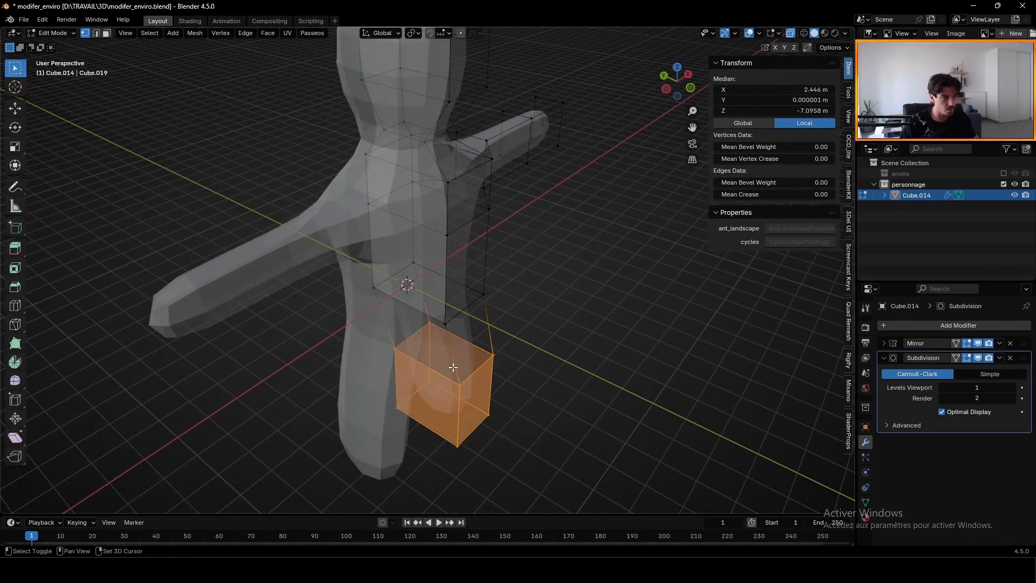
key(s)
key(y)
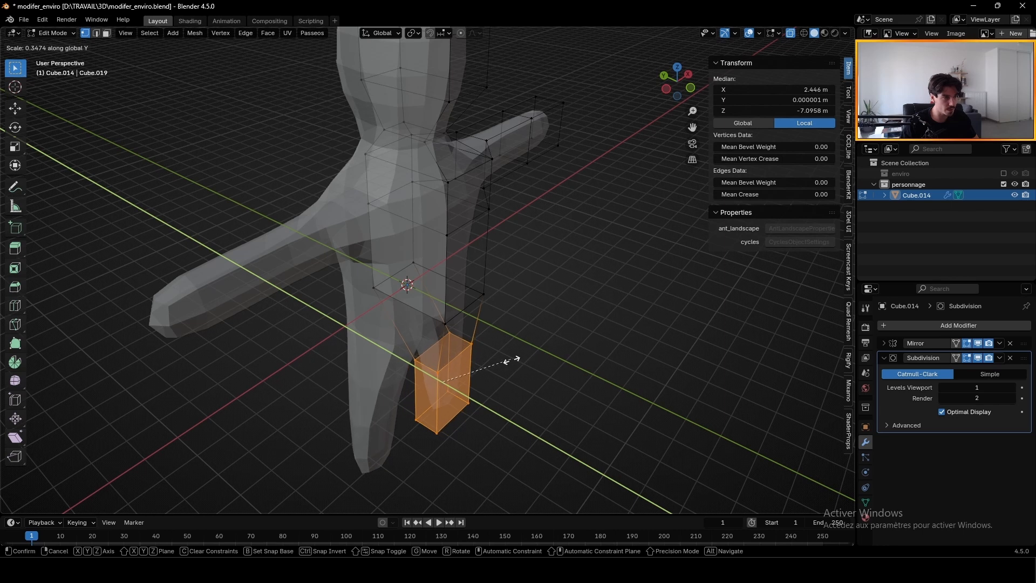
click(511, 360)
key(Tab)
Step: Set the Subdivision modifier to 3 levels for both viewport and render
middle_drag(512, 360, 523, 261)
click(1015, 386)
click(1014, 387)
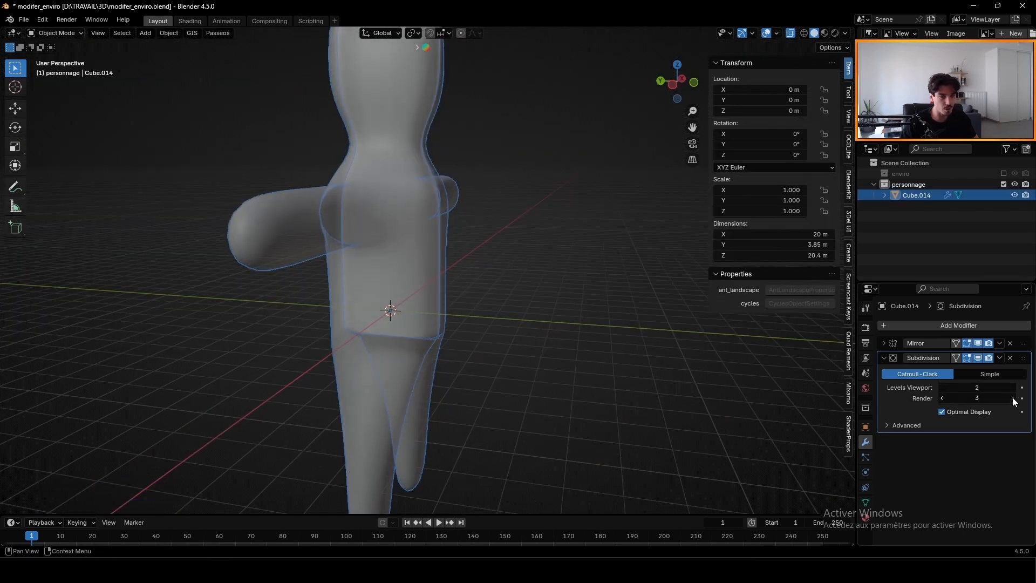
click(1013, 397)
click(717, 331)
Step: Apply the Mirror modifier and merge the front crotch vertices at their center
middle_drag(658, 327, 377, 299)
click(472, 294)
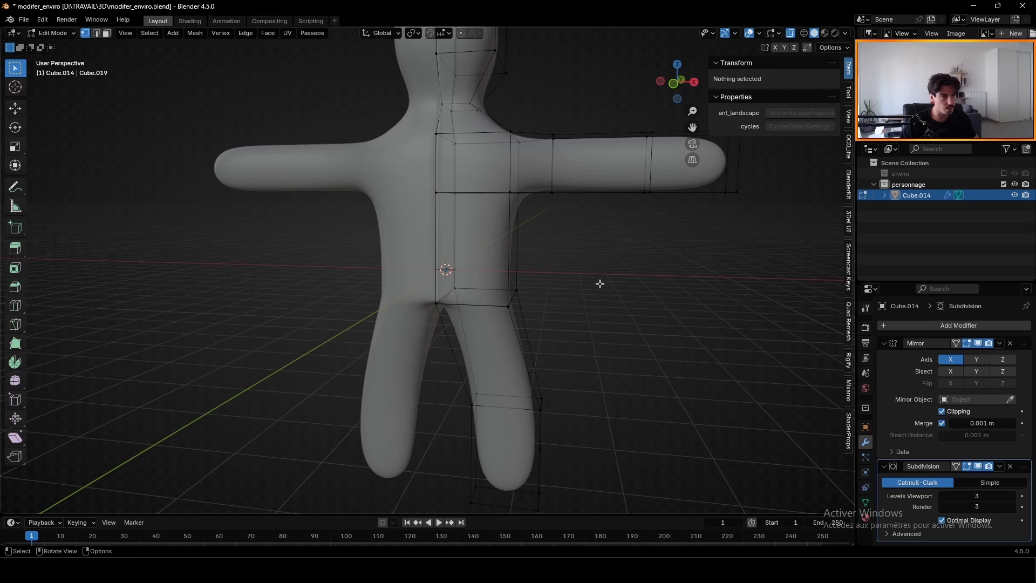
click(1001, 343)
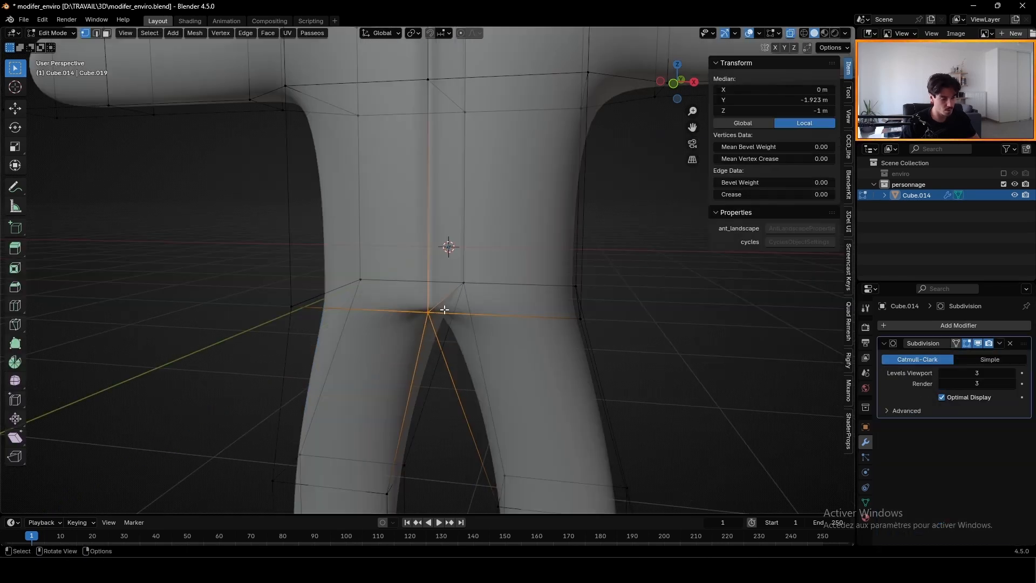
key(m)
click(445, 310)
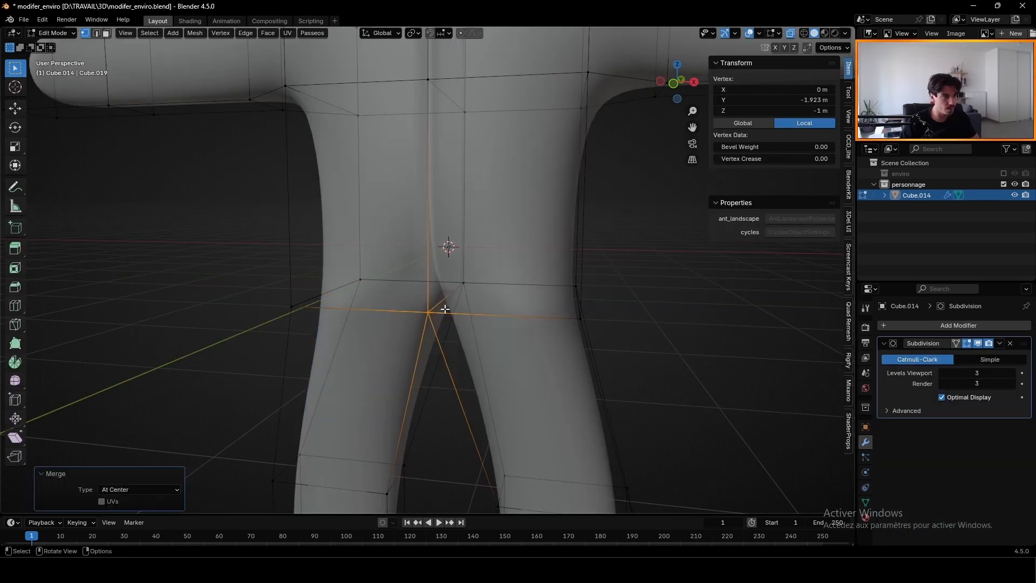
Step: Merge the whole character mesh's duplicate vertices by distance
key(m)
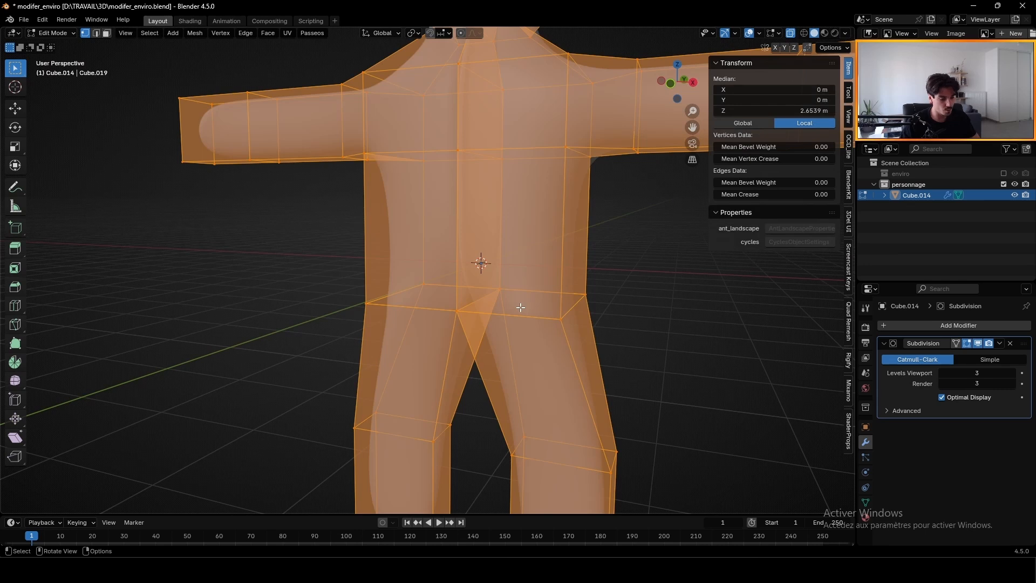
key(m)
click(475, 344)
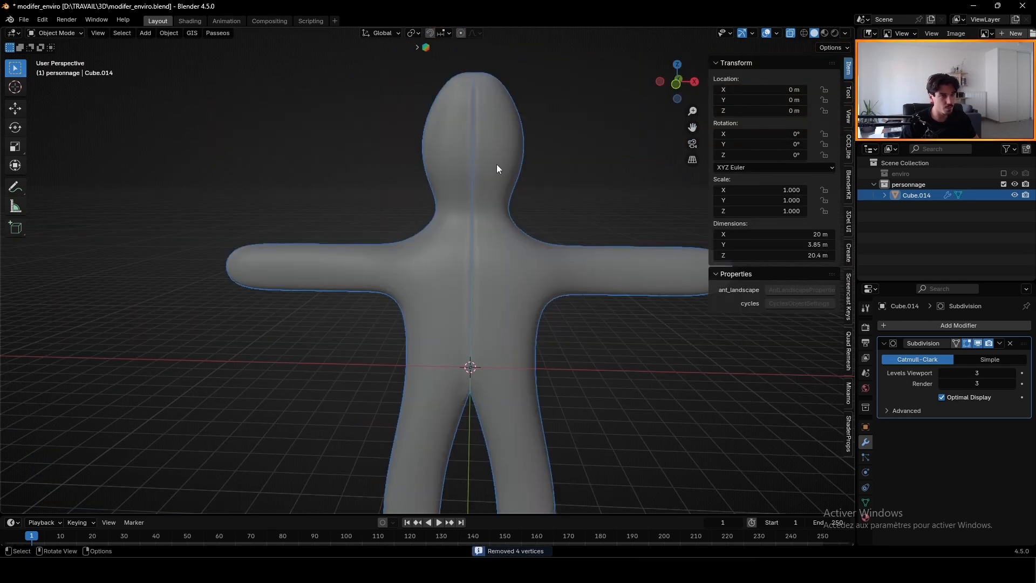
Step: Turn off X-ray, deselect the character and examine the crease along its body's centre line
mouse_move(497, 168)
middle_down()
mouse_move(352, 180)
mouse_move(389, 99)
middle_up()
mouse_move(398, 229)
middle_down()
mouse_move(485, 216)
mouse_move(465, 123)
middle_up()
click(791, 33)
click(537, 197)
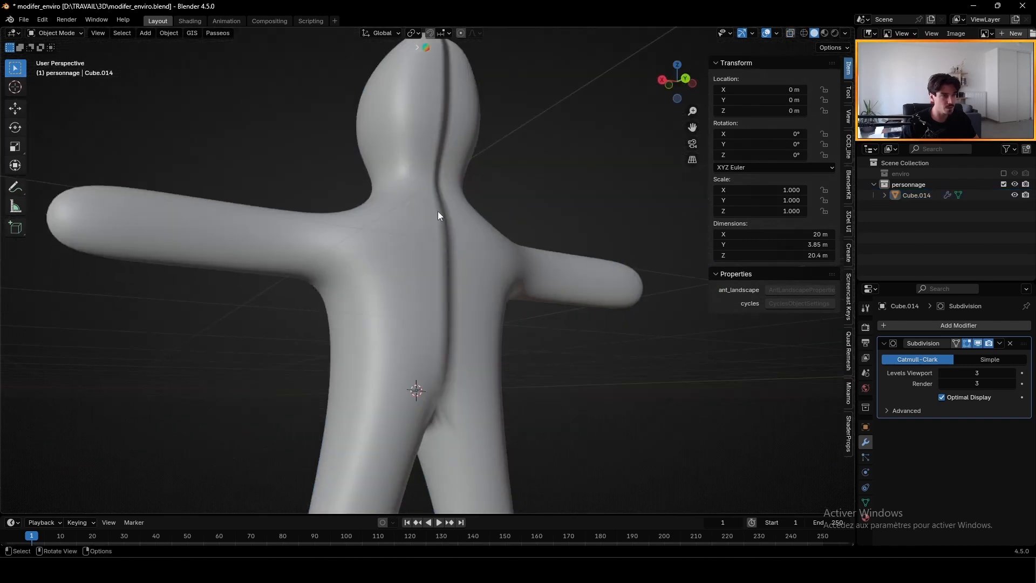
middle_drag(438, 212, 439, 366)
middle_drag(404, 438, 648, 440)
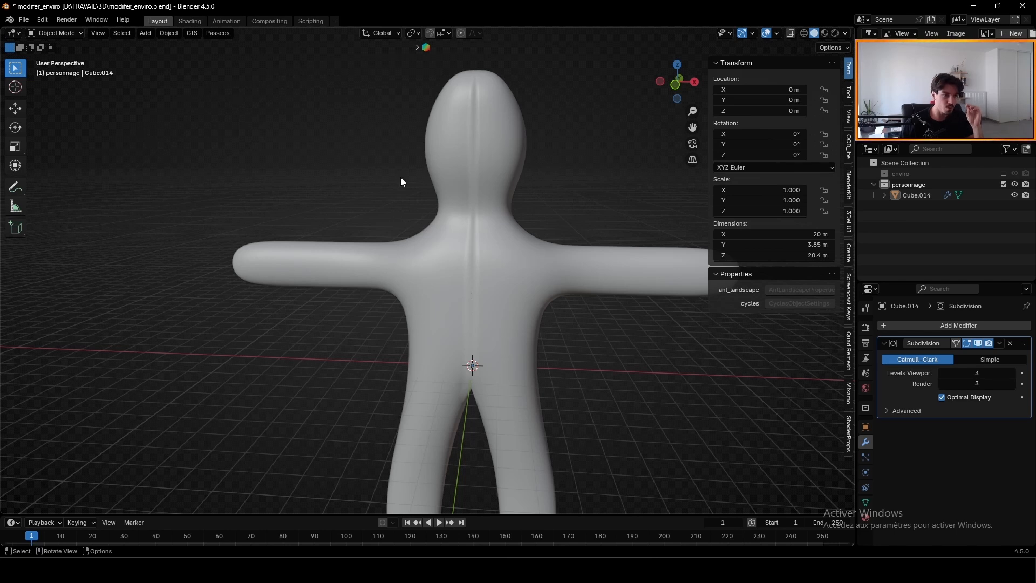
shift+middle_drag(406, 215, 395, 184)
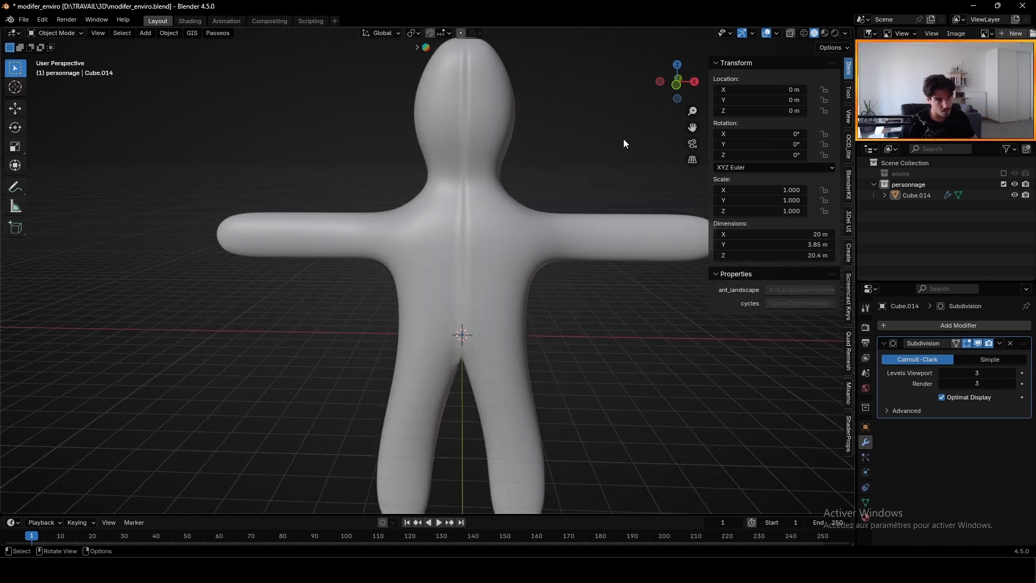
Step: Enable the Face Orientation overlay and apply the Subdivision modifier
click(778, 33)
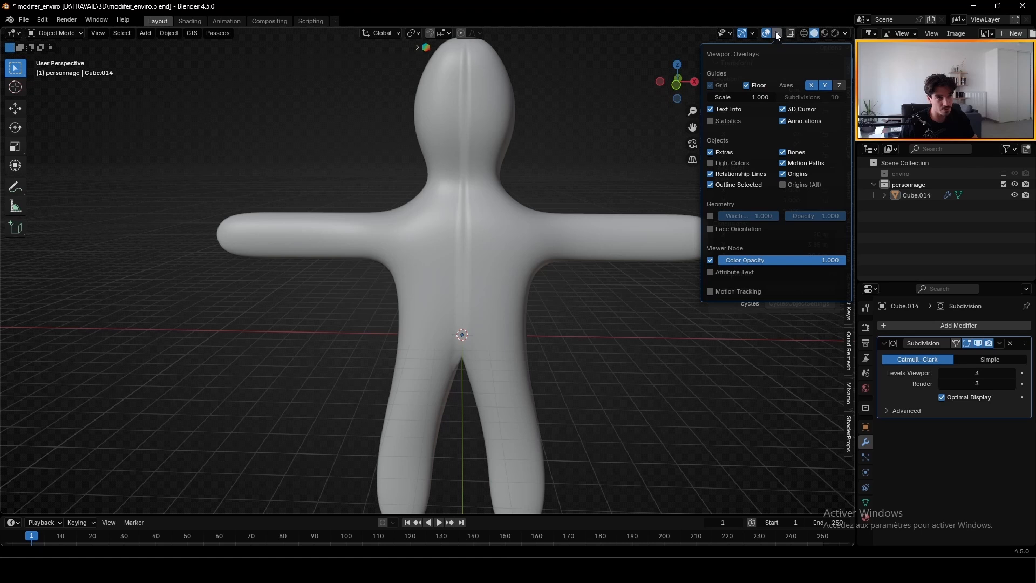
click(710, 229)
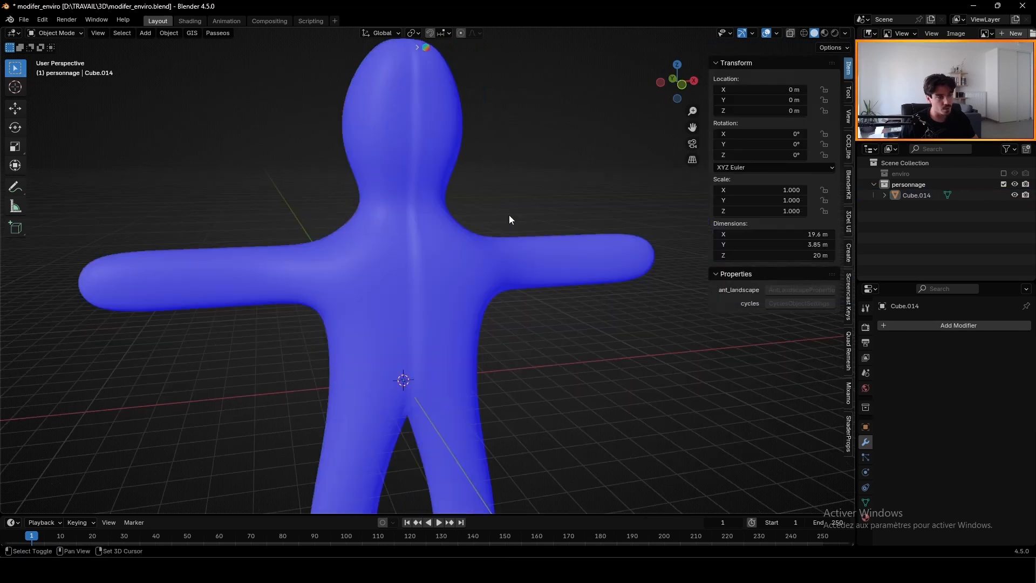
middle_drag(509, 216, 505, 246)
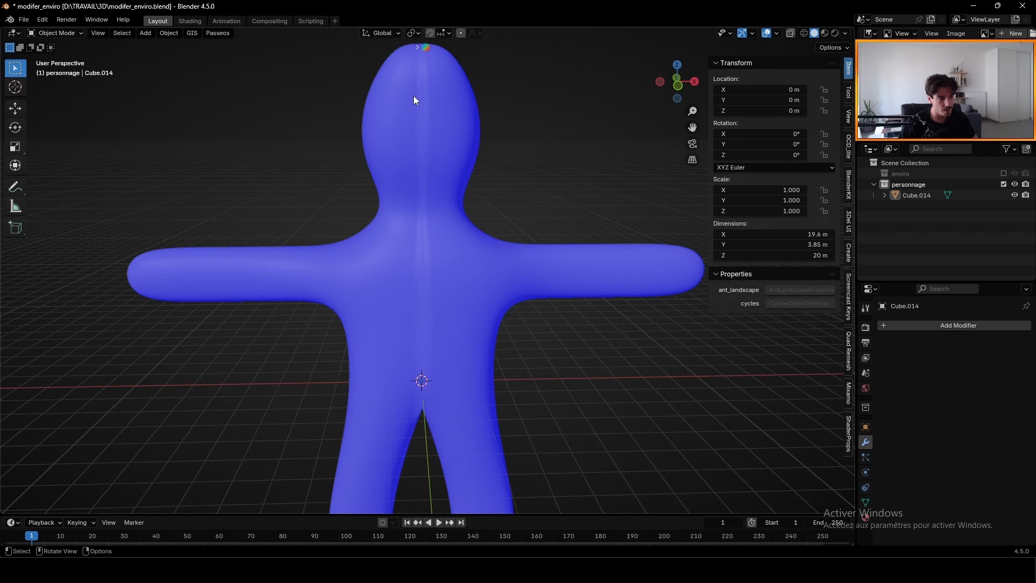
Step: Select the character's entire mesh and flip its normals
key(Tab)
click(523, 202)
key(Tab)
key(a)
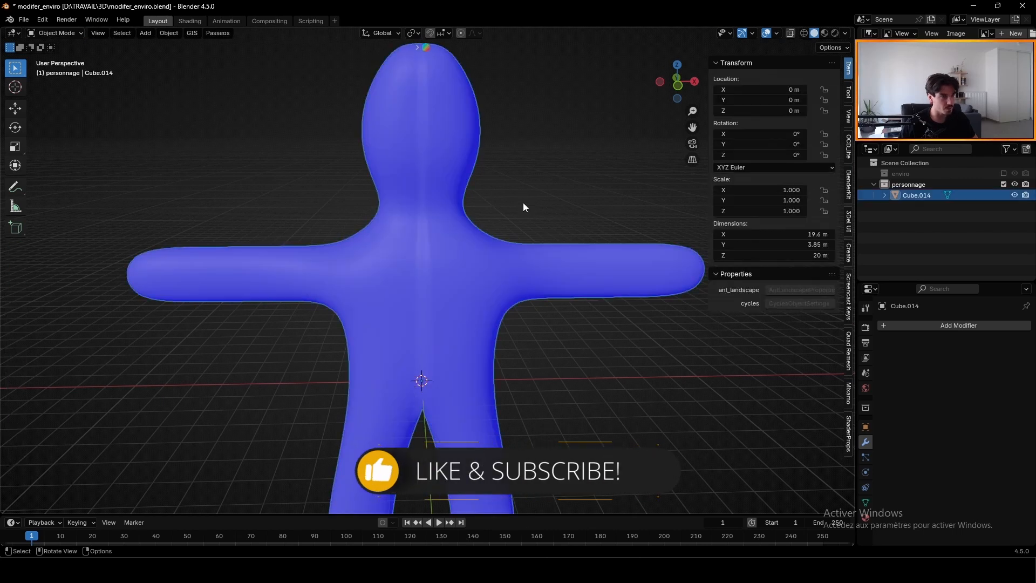
key(Tab)
key(a)
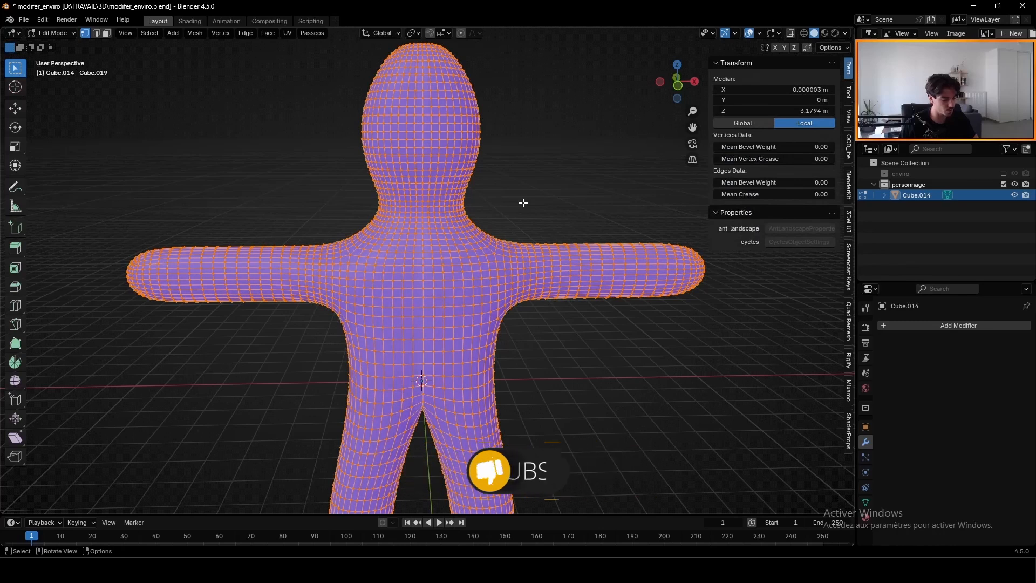
key(alt+n)
click(481, 66)
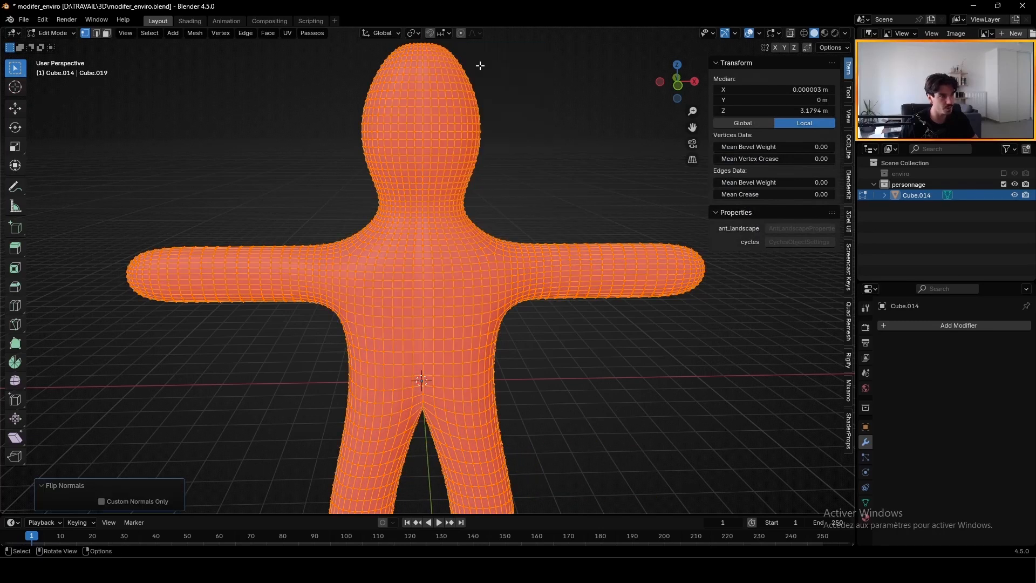
key(Tab)
middle_drag(480, 65, 467, 235)
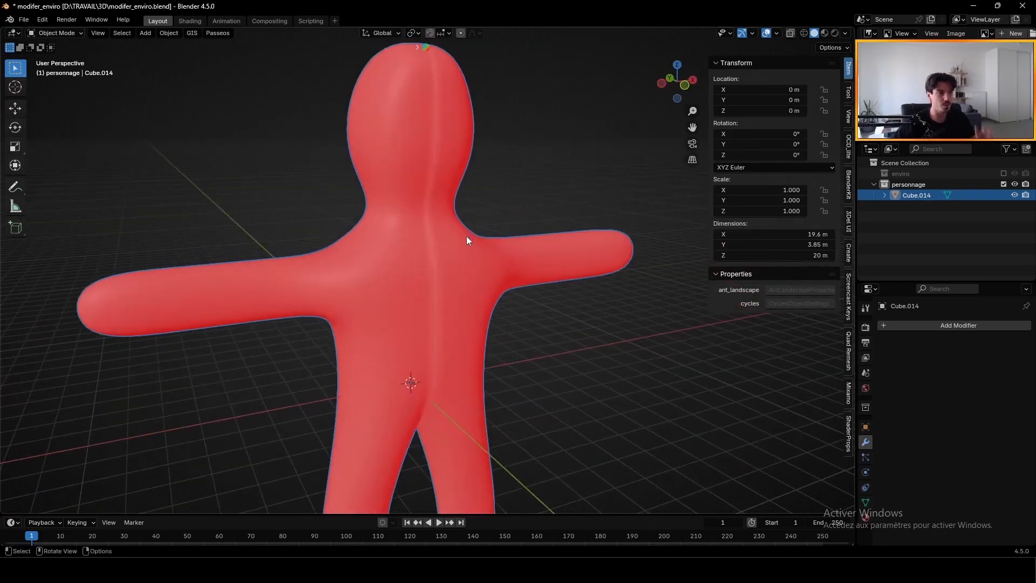
Step: Inspect the flipped surface around the shoulder and return the normals to facing outward
scroll(384, 266, up, 5)
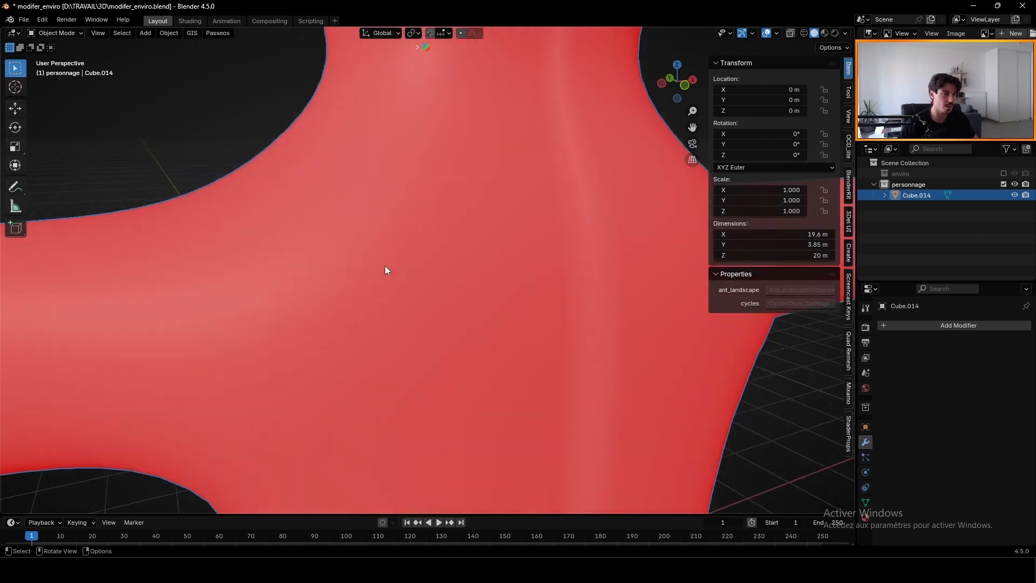
scroll(386, 268, up, 3)
middle_drag(385, 268, 435, 158)
key(Tab)
scroll(245, 350, down, 3)
middle_drag(303, 275, 415, 305)
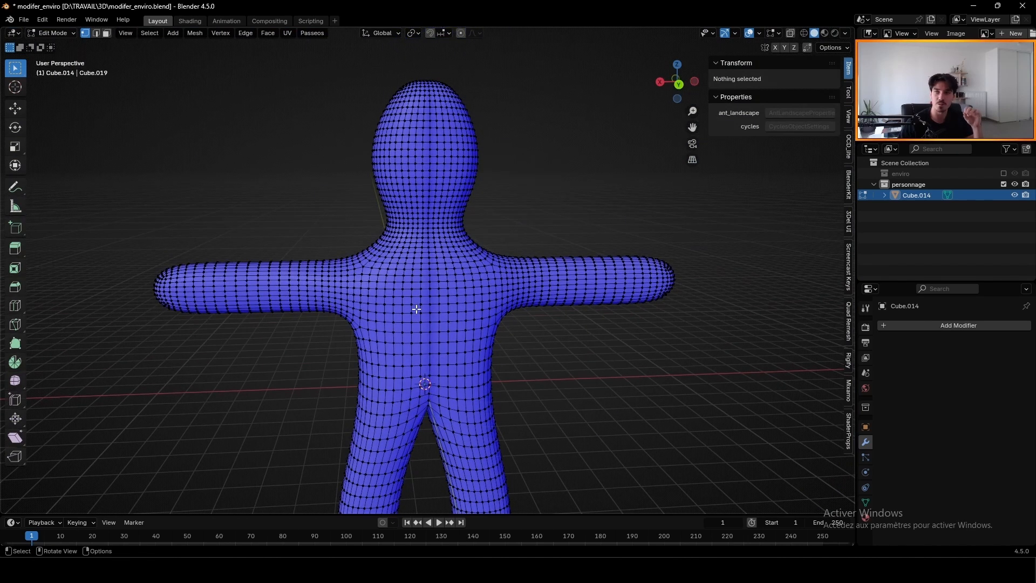
Step: Examine the vertices and shading along the centre line of the character's back
click(430, 282)
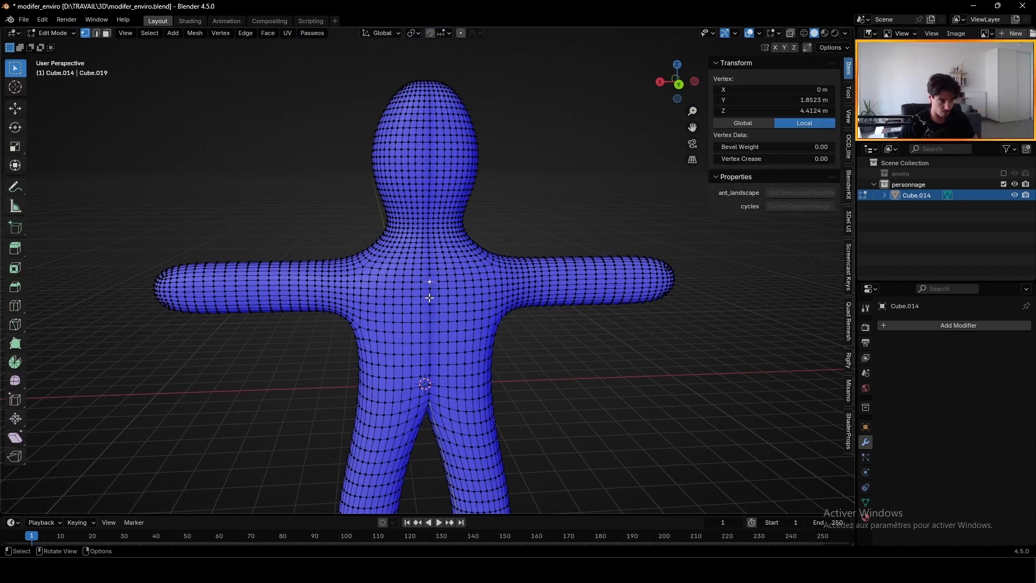
click(429, 365)
key(alt+a)
scroll(458, 264, up, 4)
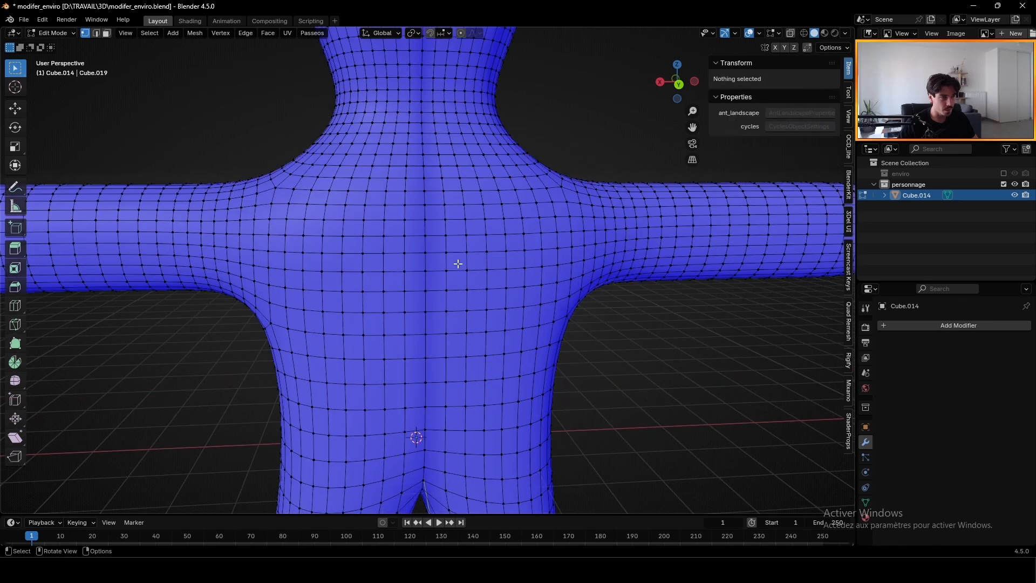
middle_drag(458, 264, 444, 244)
click(438, 209)
scroll(437, 212, down, 4)
key(Tab)
middle_drag(553, 308, 521, 277)
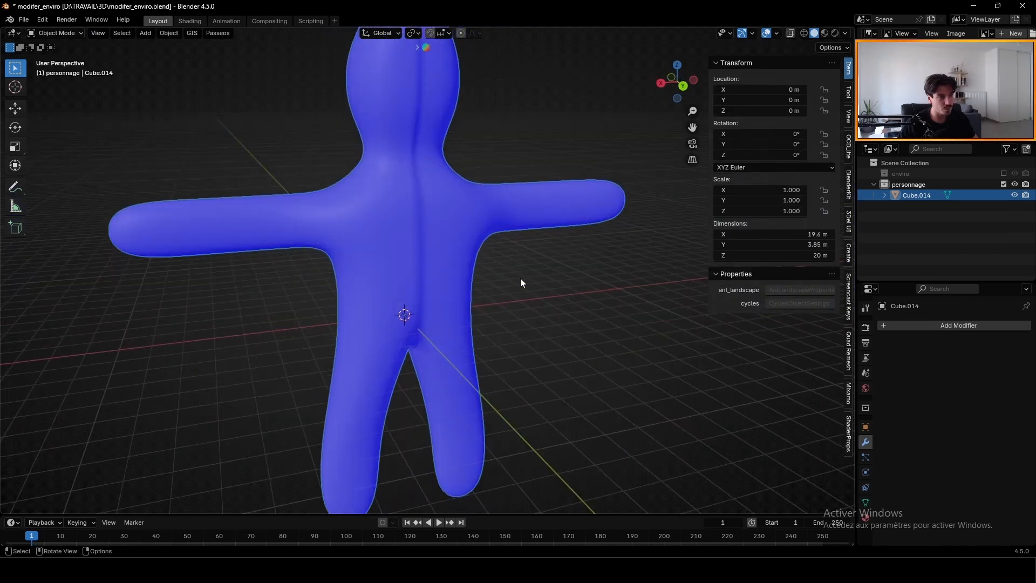
Step: Flip the normals of the character's entire mesh, then flip them back
key(Tab)
key(a)
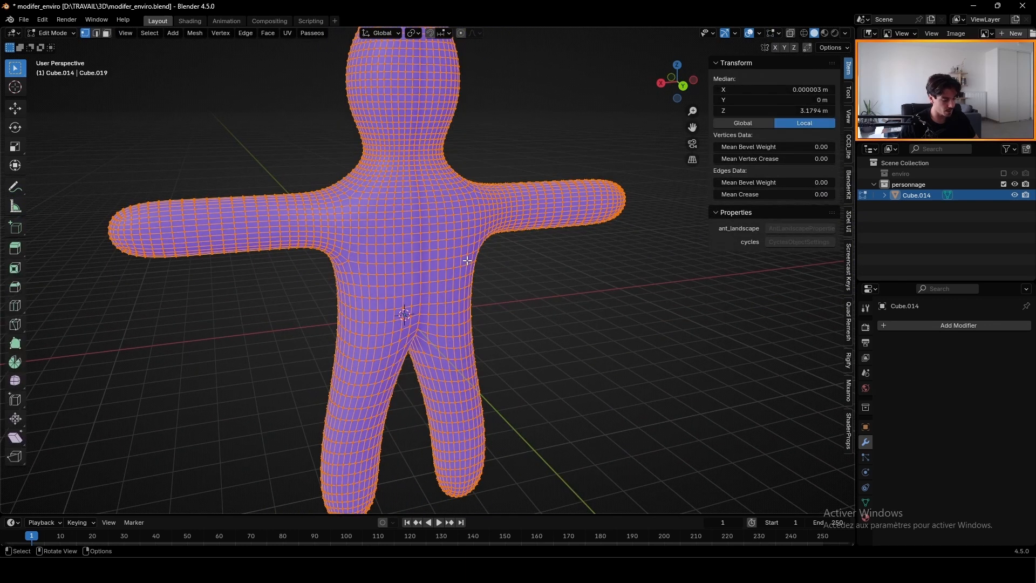
key(alt+n)
click(436, 260)
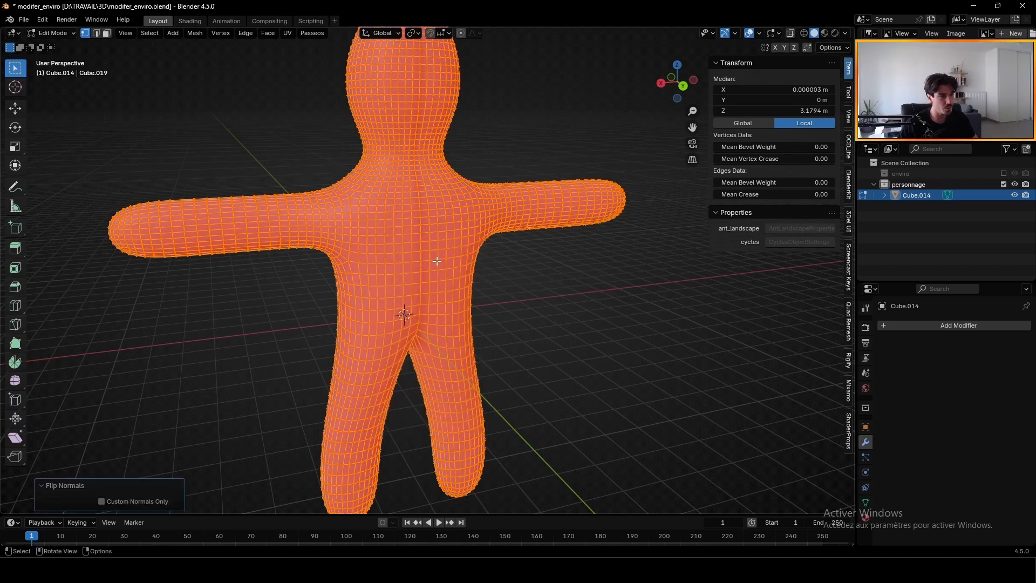
key(Tab)
key(Tab)
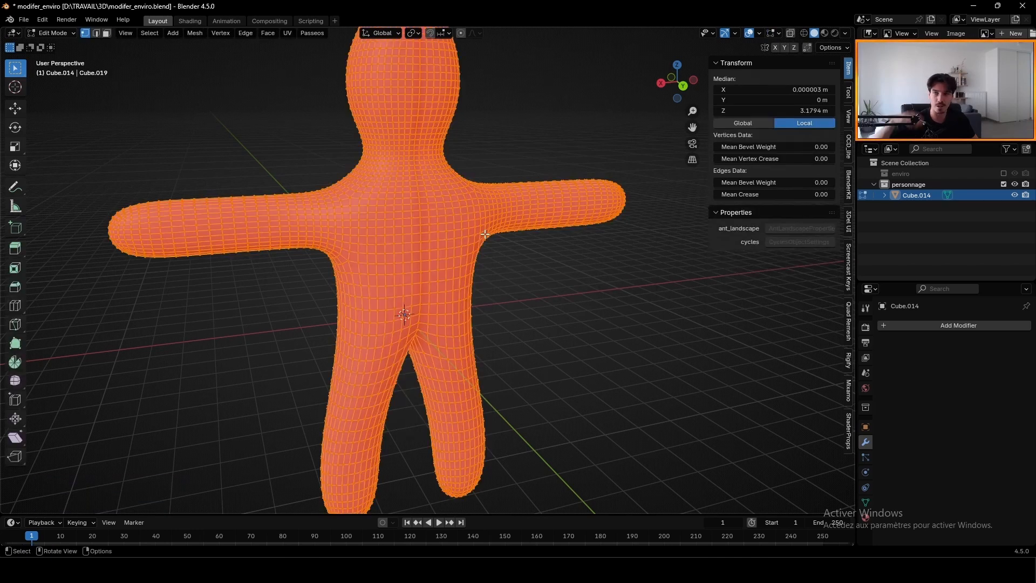
key(alt+n)
click(485, 234)
Step: Recalculate the normals of the character's entire mesh to the outside and check the shading on its back
key(alt+n)
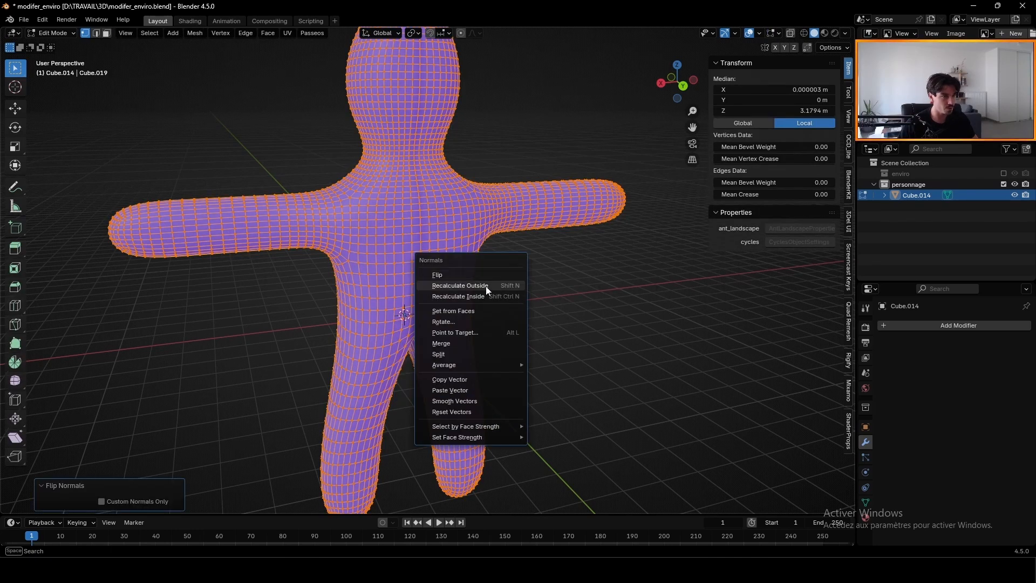
click(486, 290)
key(Tab)
middle_drag(511, 276, 478, 277)
Step: Try Smooth Vectors on the normals of the character's entire mesh and check the centre line of the back
key(Tab)
key(alt+n)
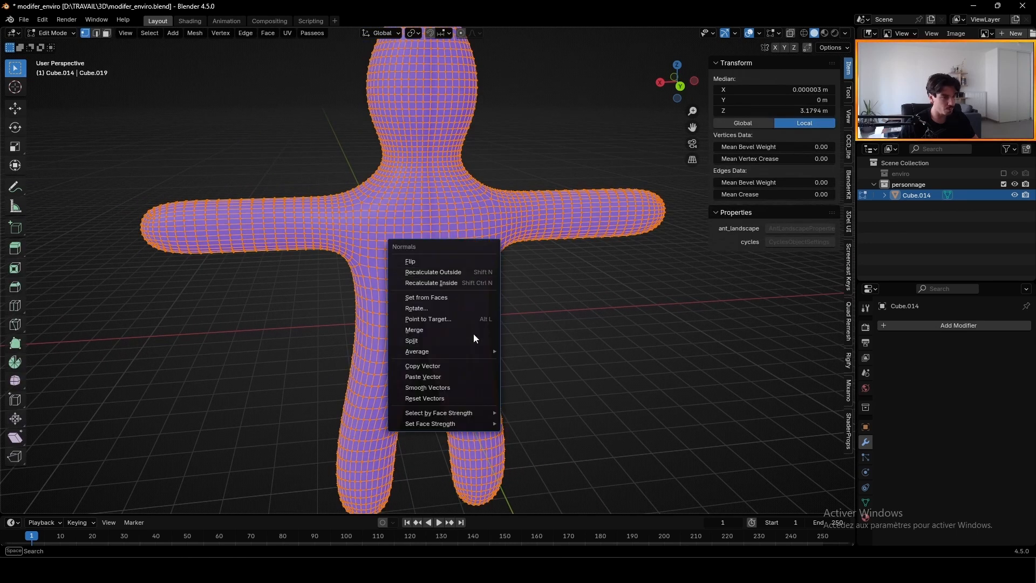
click(435, 388)
click(573, 341)
key(Tab)
middle_drag(503, 285, 479, 278)
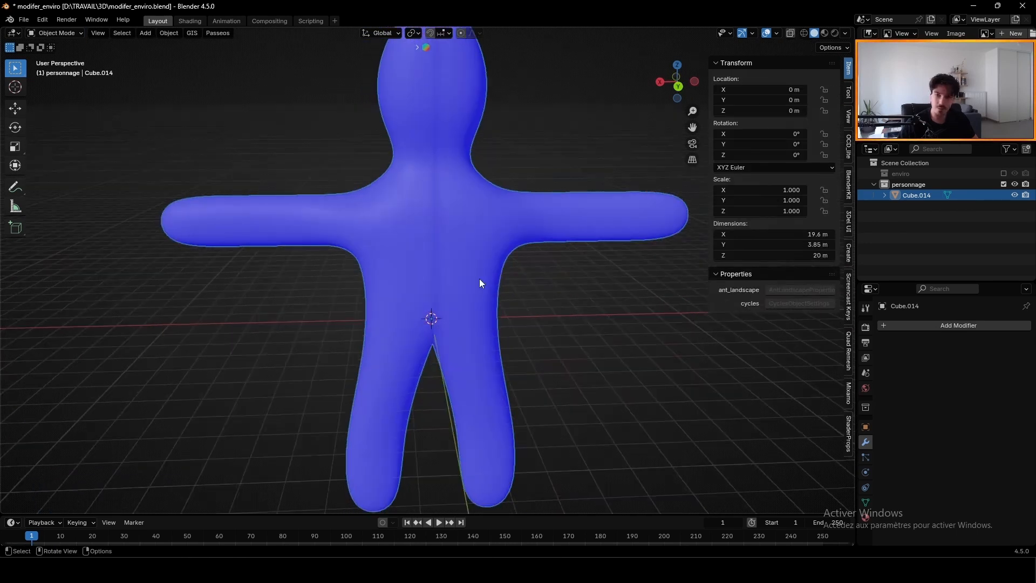
Step: Reset the normal vectors of the character's entire mesh and return to Object Mode
key(Tab)
key(a)
key(alt+n)
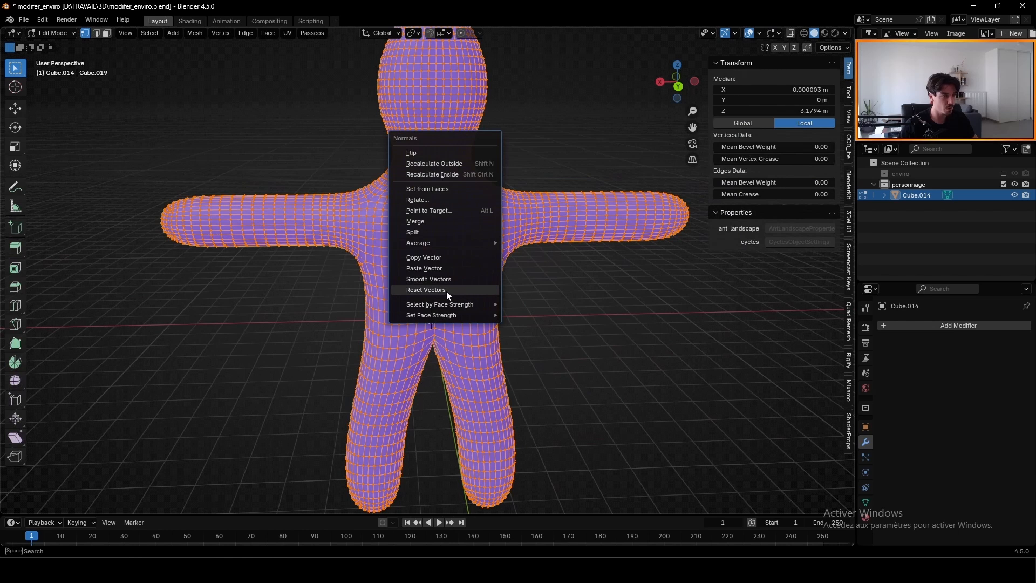
click(447, 292)
click(578, 306)
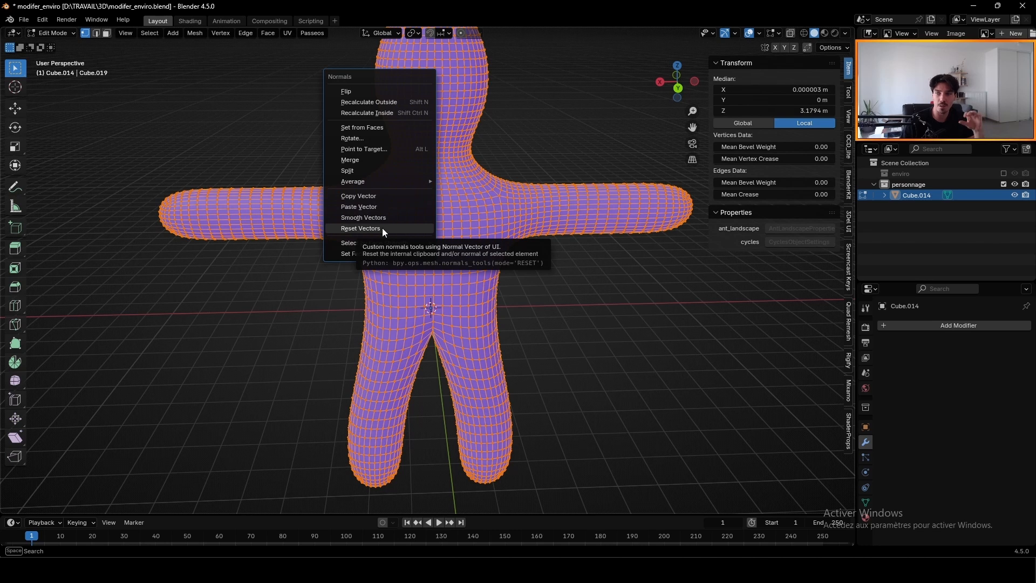
click(521, 288)
key(Tab)
Step: Examine the character's surface shading from several sides, including the arms, torso and centre line
middle_drag(536, 281, 444, 238)
scroll(443, 237, up, 2)
shift+middle_drag(444, 238, 514, 301)
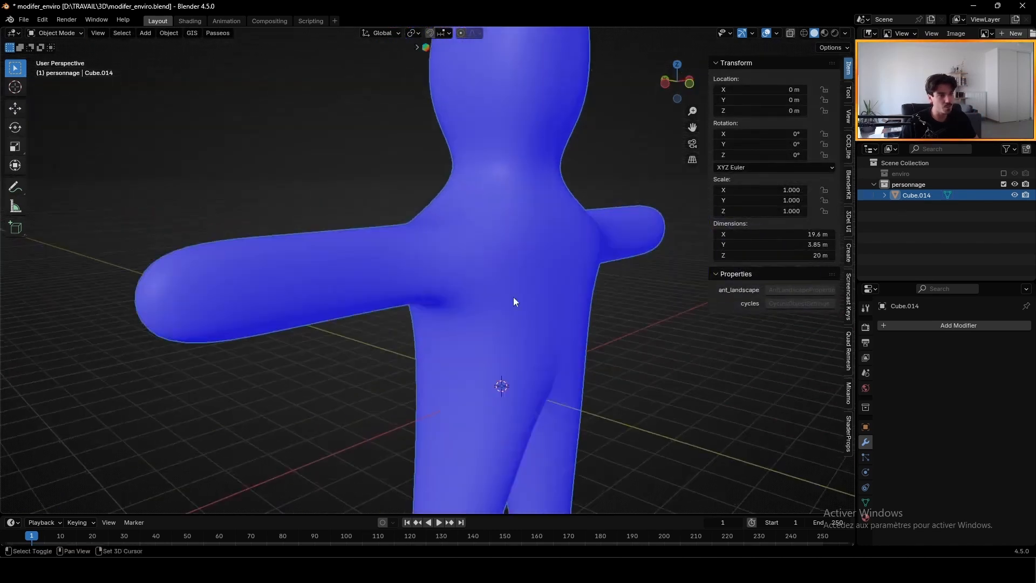
scroll(346, 264, down, 4)
middle_drag(346, 264, 490, 217)
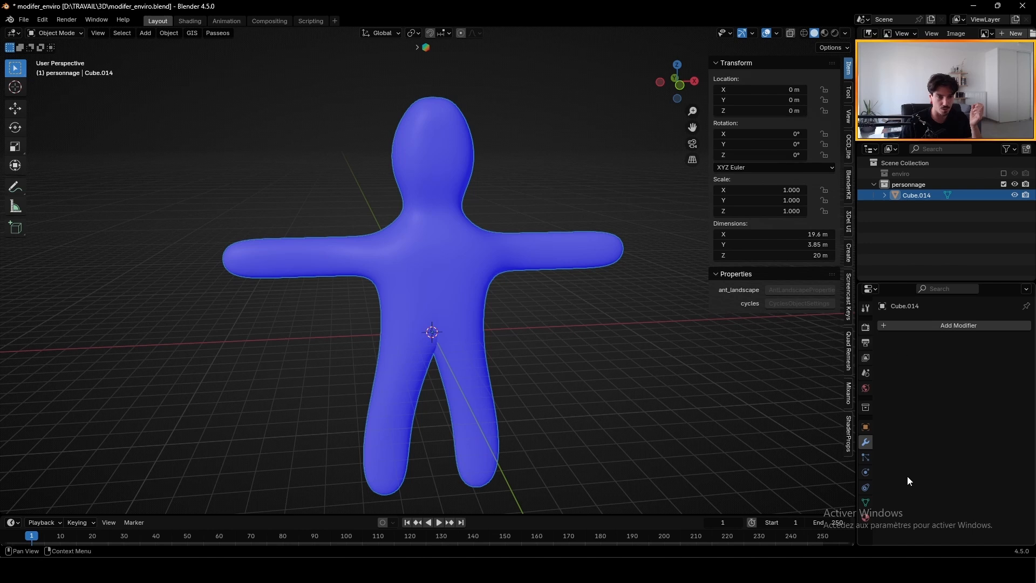
middle_drag(419, 257, 448, 342)
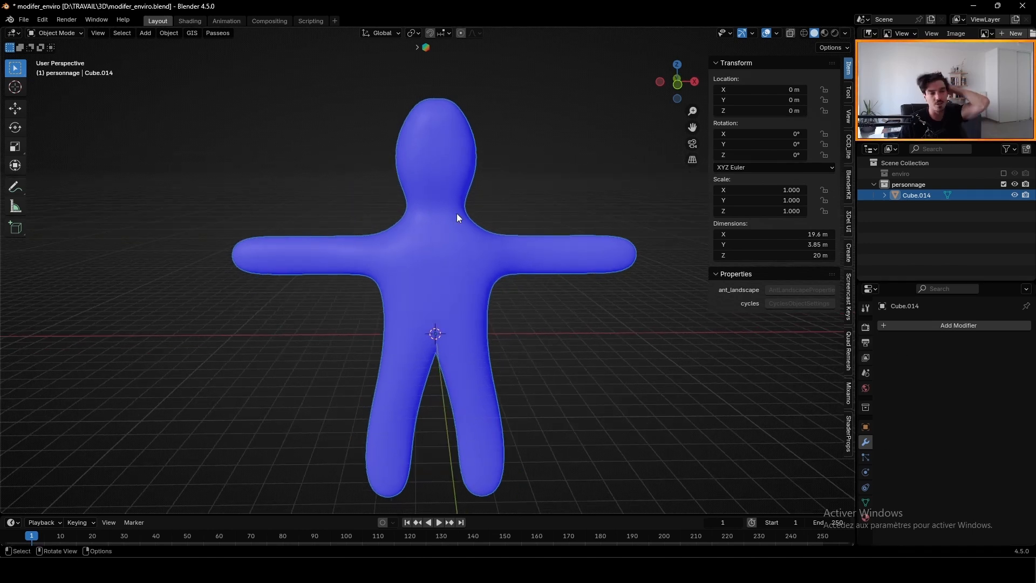
middle_drag(440, 109, 437, 89)
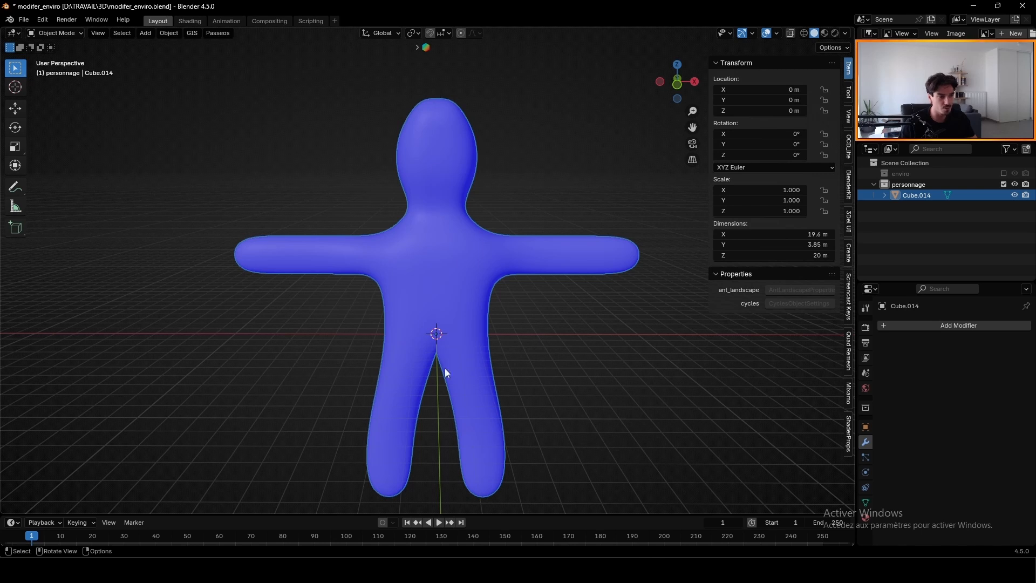
middle_drag(445, 369, 476, 312)
key(Tab)
key(a)
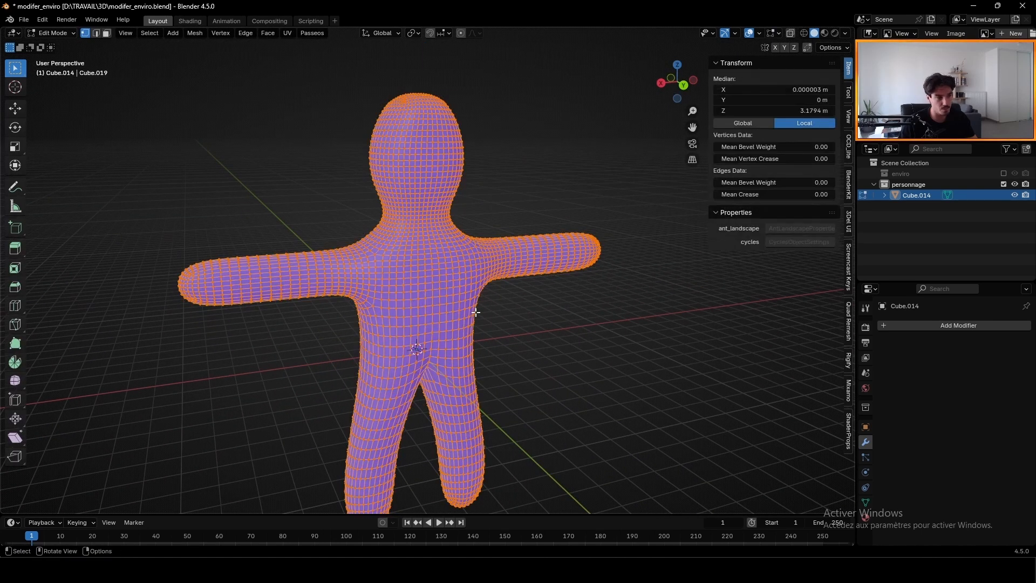
key(alt+n)
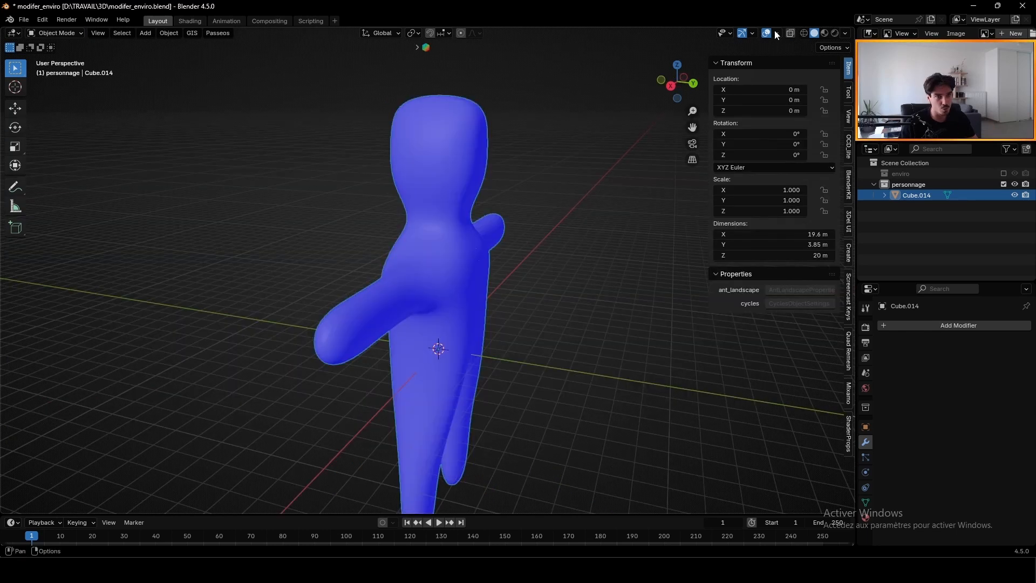
Step: Turn off the Face Orientation overlay and view the character in its plain grey shading
click(778, 33)
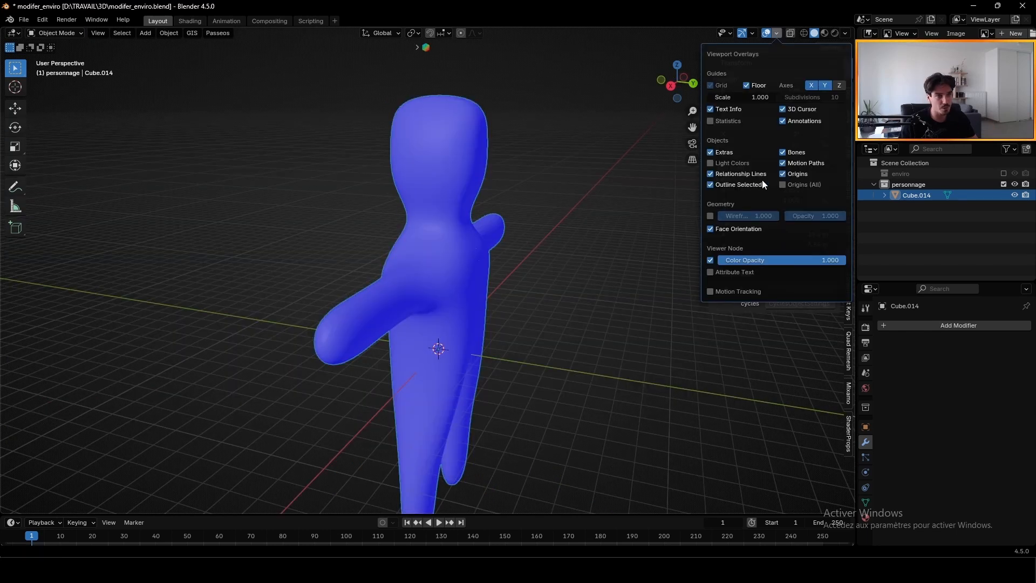
click(733, 230)
click(342, 274)
middle_drag(342, 274, 462, 268)
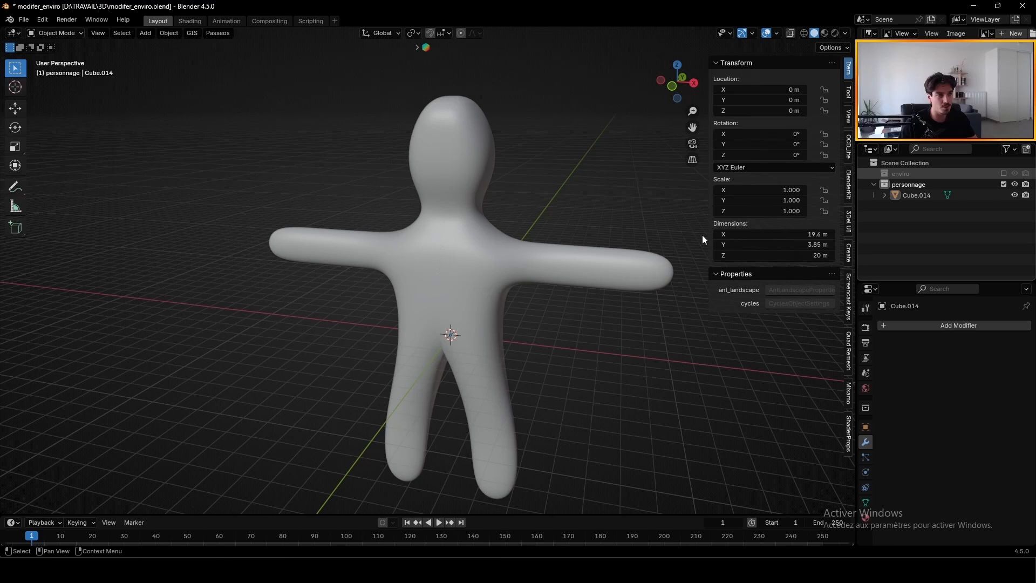
Step: Re-enable the enviro collection and scale the character down to about 0.135
click(1004, 173)
scroll(512, 265, down, 3)
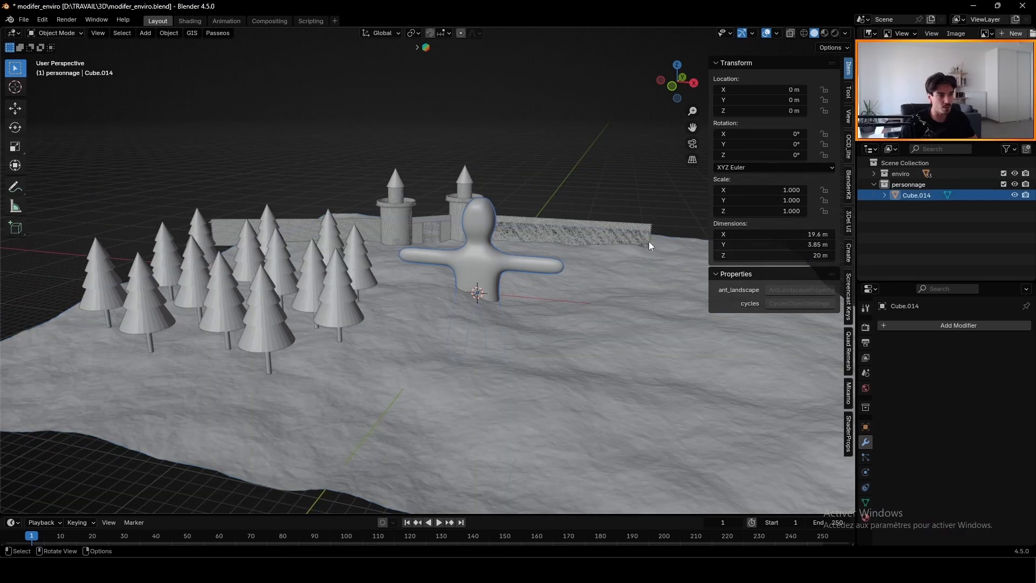
key(s)
click(503, 279)
Step: Stand the character on the snowy ground at about X 14.2 m, Y -12.66 m, Z 1.34 m, turned -125.59° about Z, and save the file
key(g)
key(z)
click(502, 263)
middle_drag(502, 261, 383, 269)
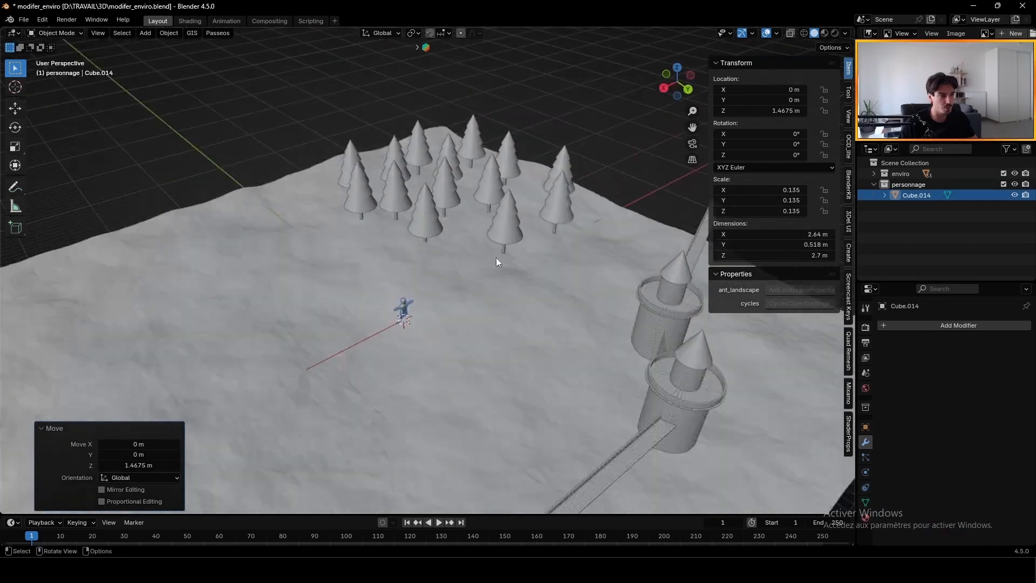
key(ctrl+s)
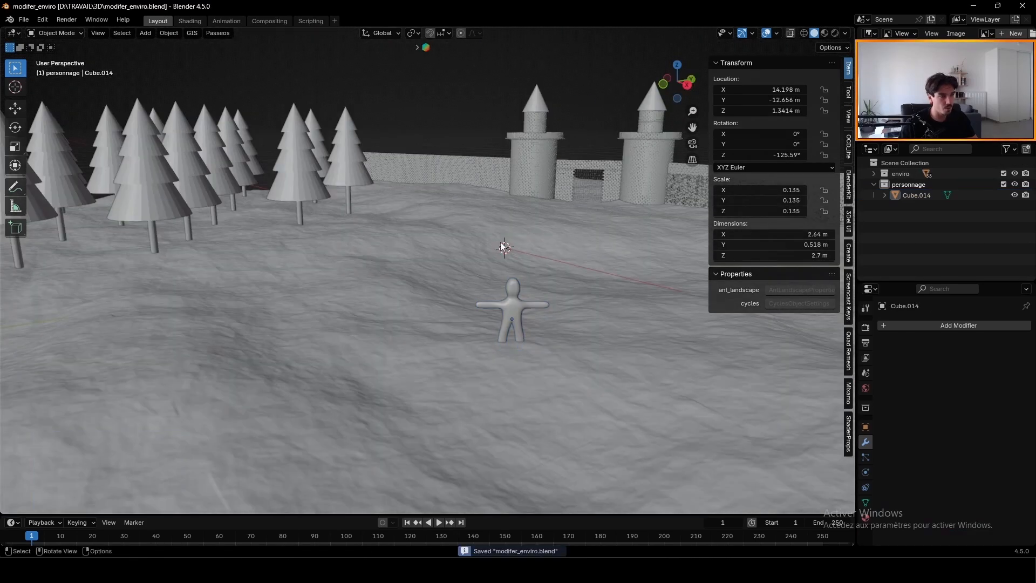
Step: Add a camera to the scene
key(shift+a)
key(Escape)
middle_drag(500, 242, 486, 257)
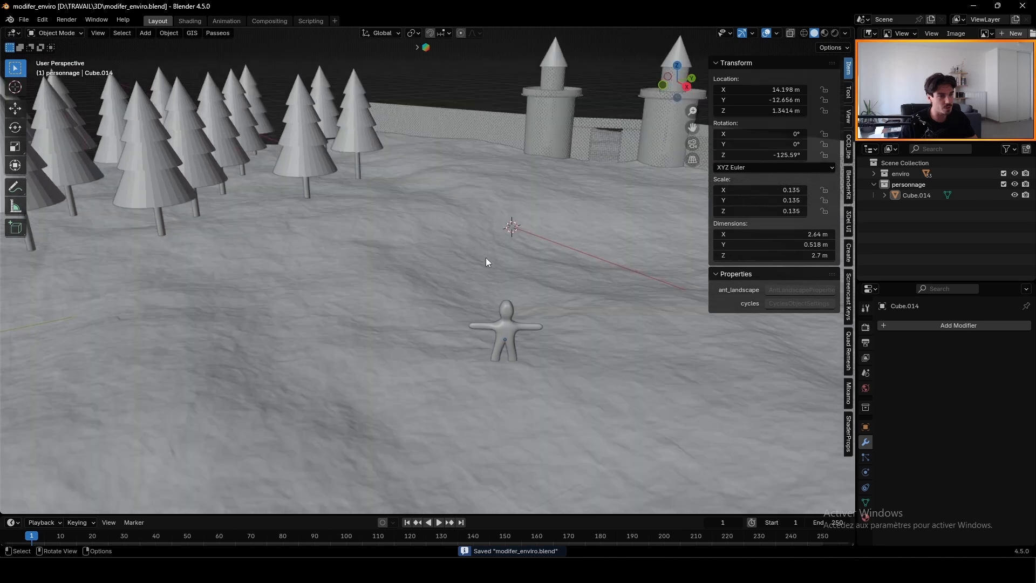
key(shift+a)
mouse_move(486, 257)
click(446, 426)
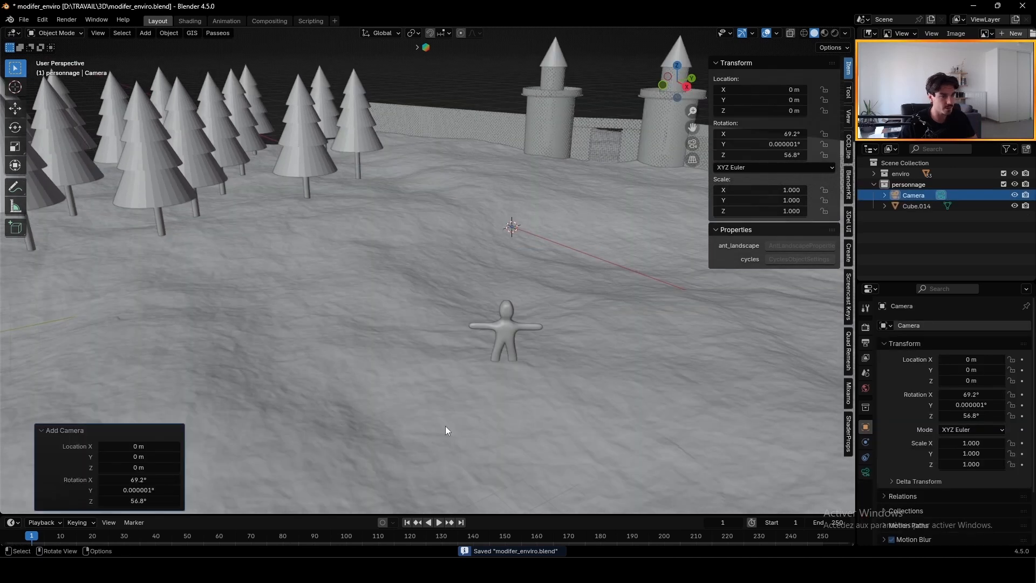
Step: Look through the camera, lock it to the view, and frame the character in front of the trees and castle
key(KP_0)
ctrl+scroll(764, 279, down, 2)
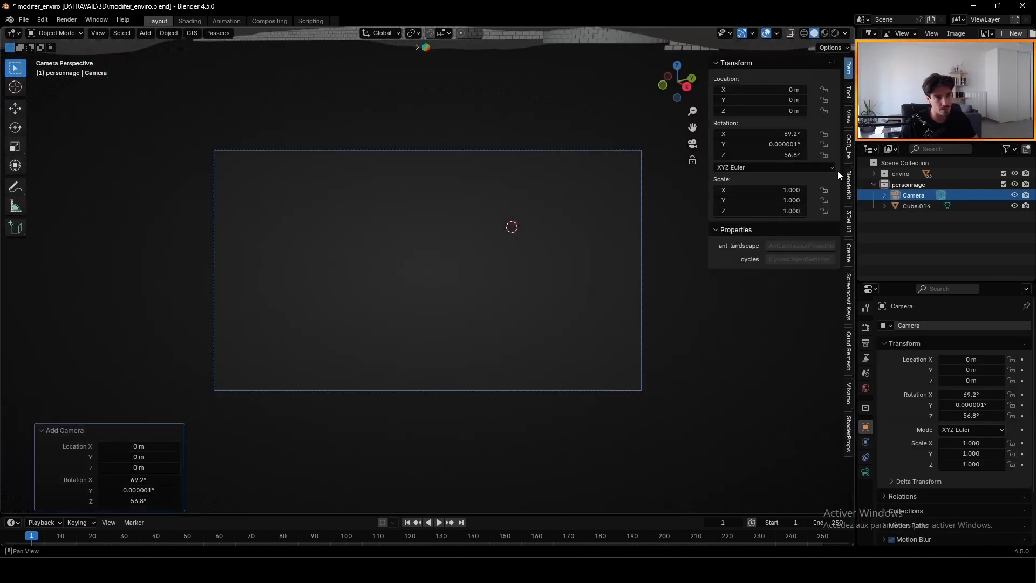
click(778, 209)
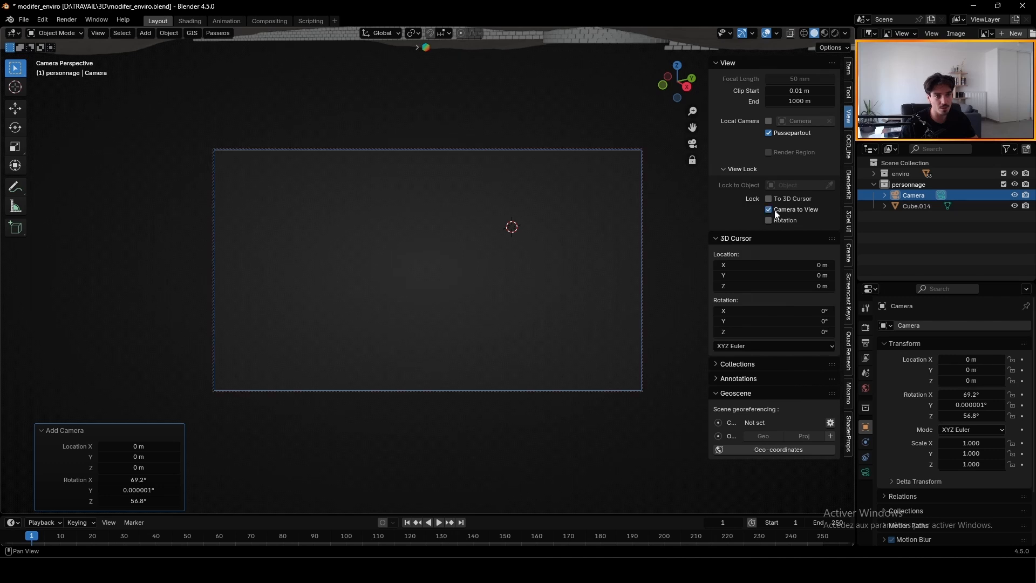
scroll(486, 266, down, 3)
scroll(485, 265, down, 12)
middle_drag(484, 262, 487, 241)
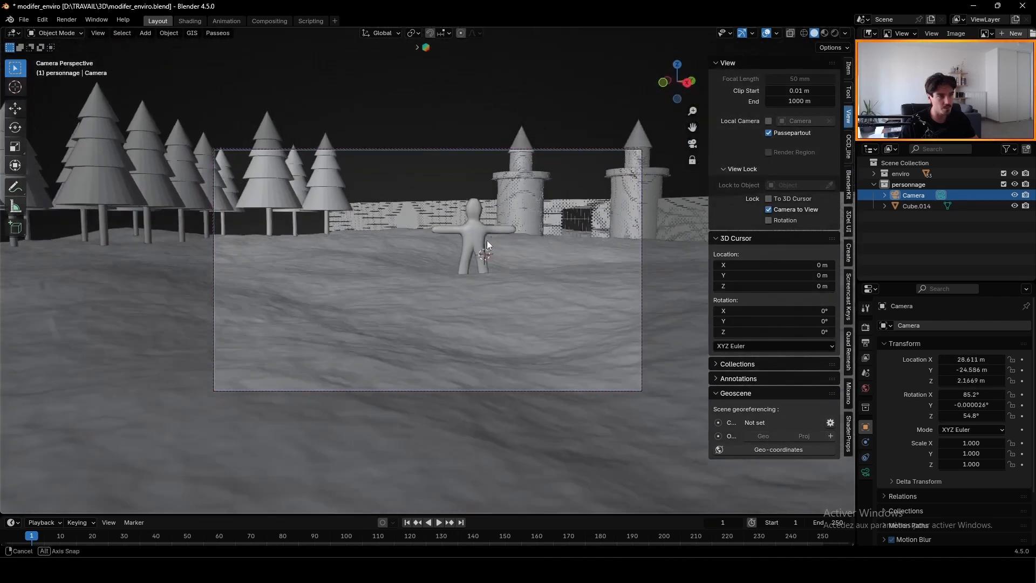
scroll(517, 155, up, 1)
Step: Set the camera's focal length to 35 mm
click(866, 473)
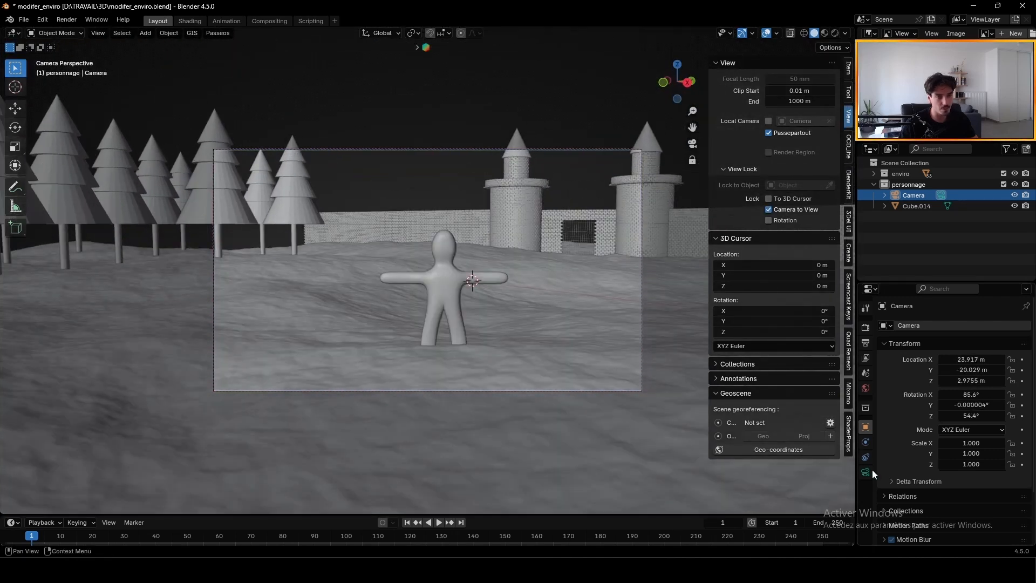
click(978, 378)
text(35)
key(Return)
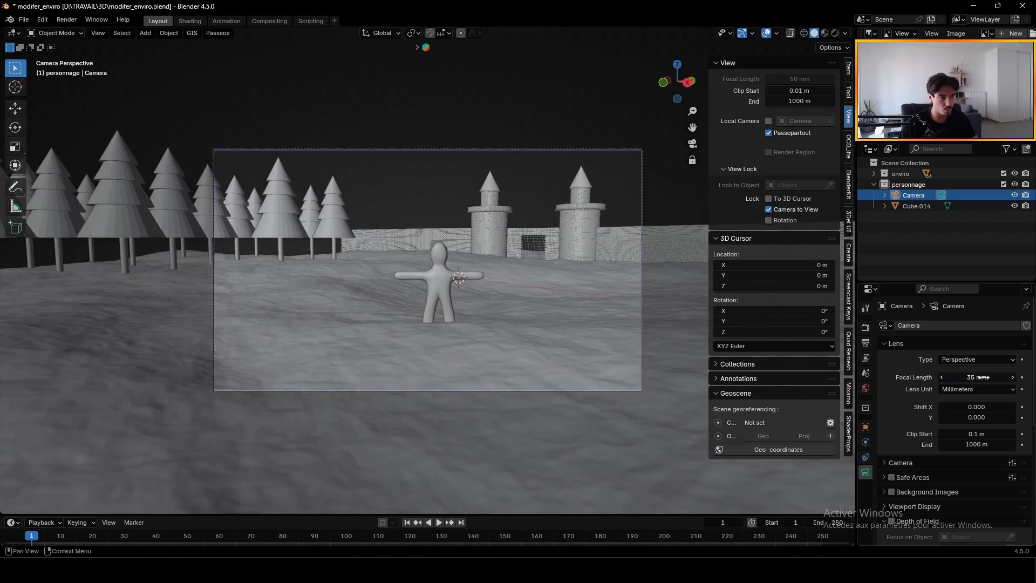
Step: Set the output's vertical resolution to 804 px and reframe the character in the camera view
click(866, 344)
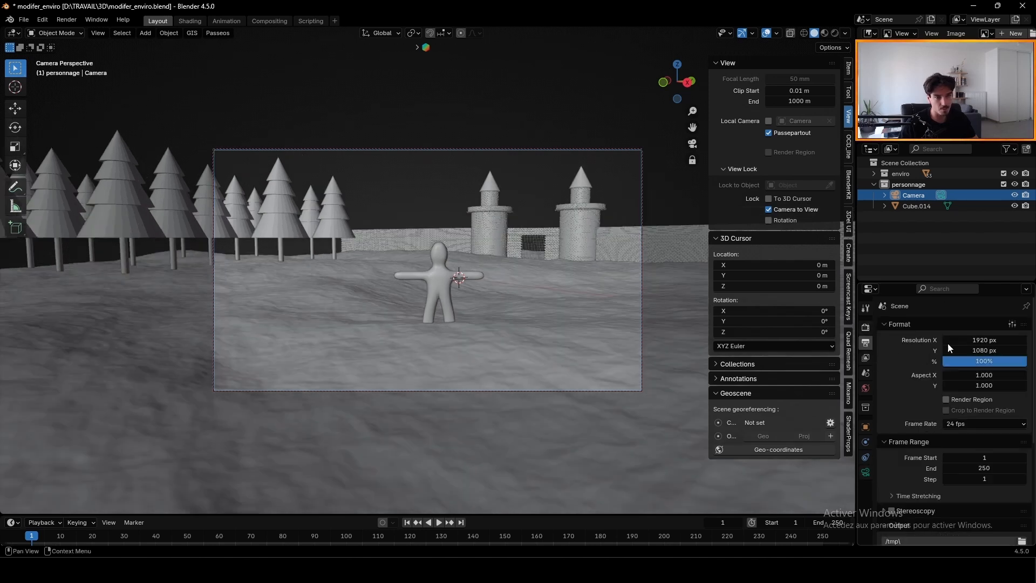
click(982, 347)
text(804)
key(Return)
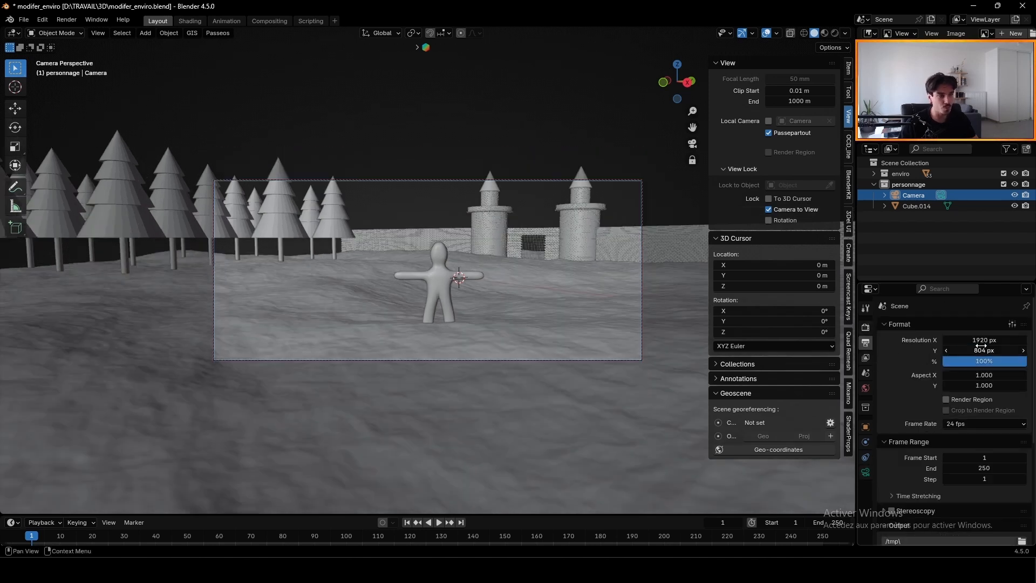
scroll(475, 323, up, 3)
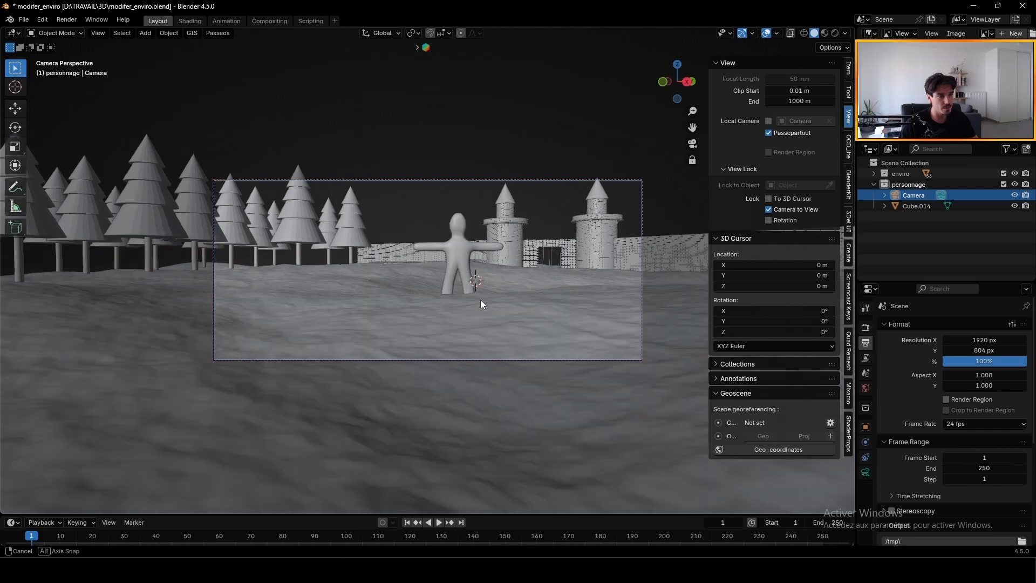
scroll(914, 471, down, 5)
Step: Enable the Thirds composition guide on the camera and adjust the framing with it
scroll(913, 472, down, 2)
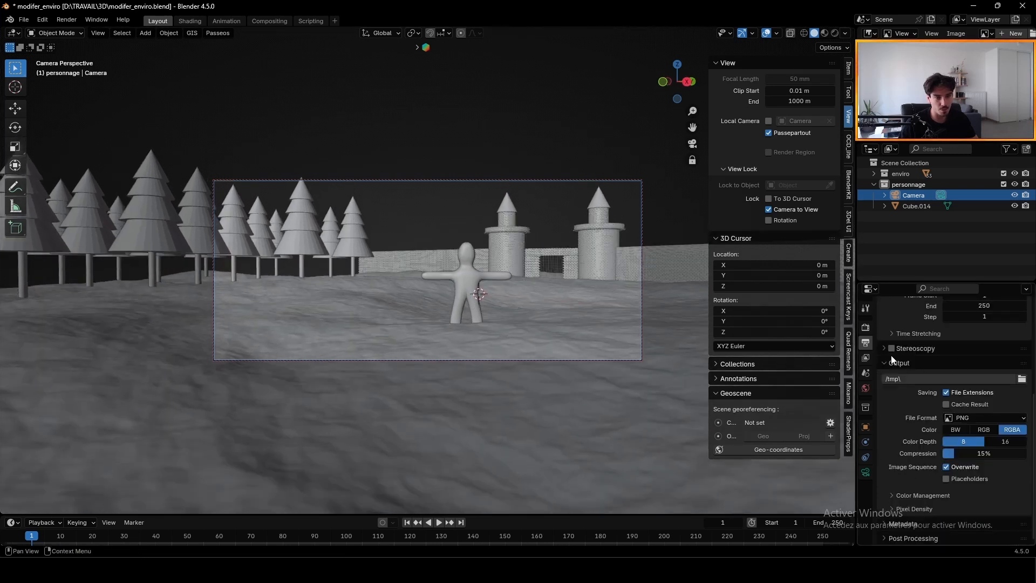
click(866, 472)
scroll(918, 464, down, 6)
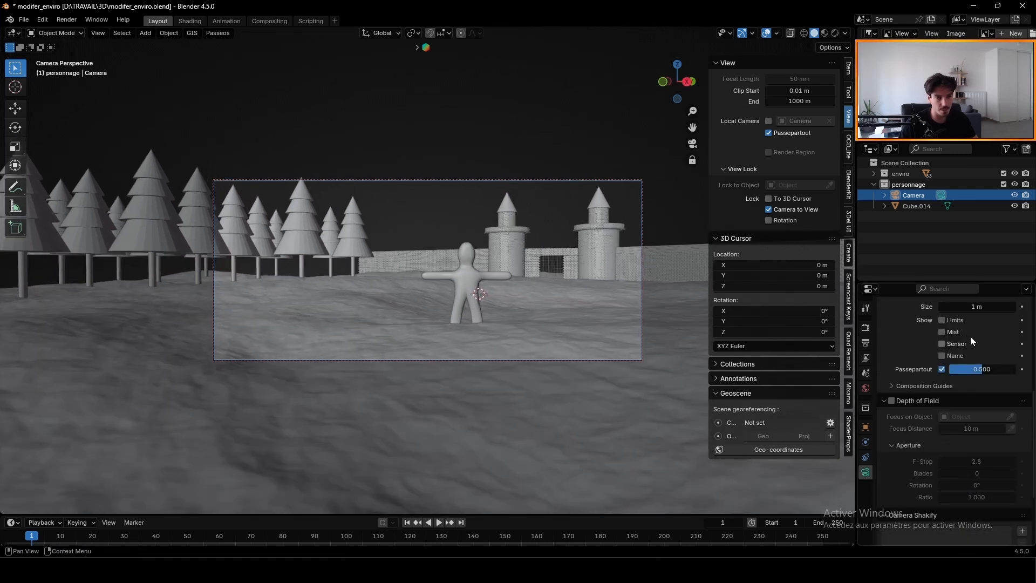
click(925, 386)
click(942, 402)
mouse_move(423, 280)
middle_down()
mouse_move(441, 258)
mouse_move(413, 267)
middle_up()
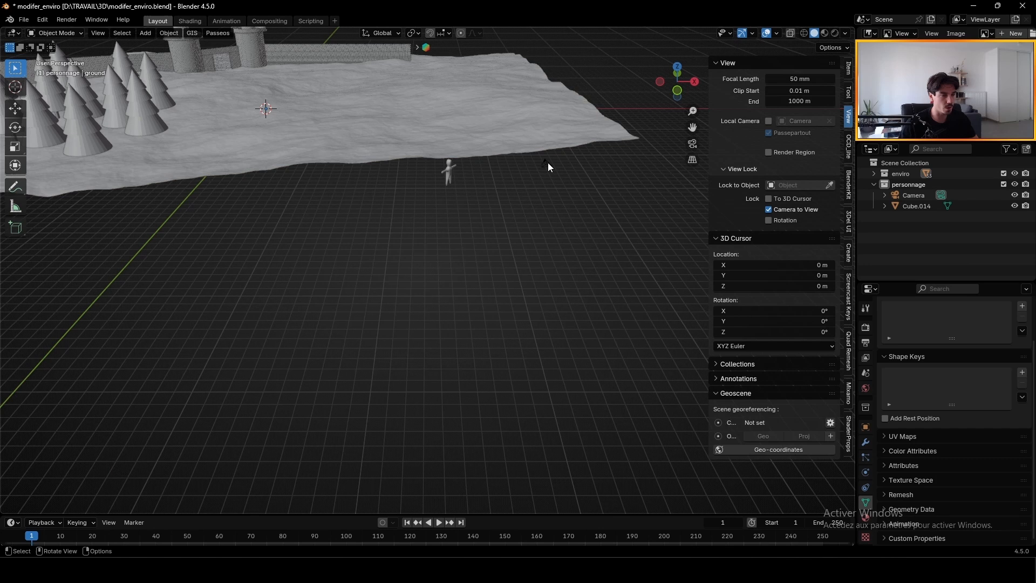
Step: Raise the camera and the character vertically, the character by about 6.71 m, and return to the camera view
click(529, 157)
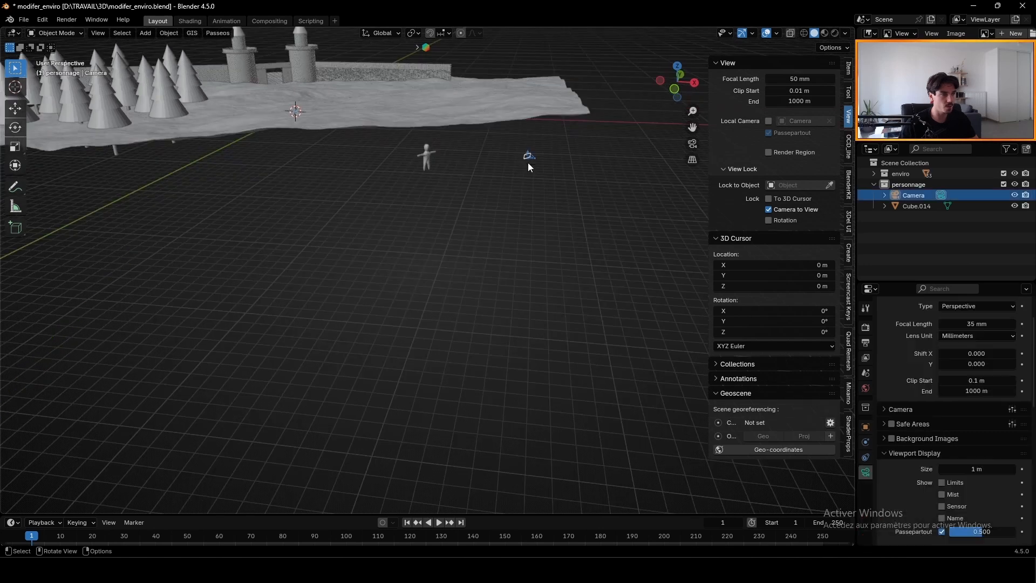
key(g)
key(z)
click(541, 105)
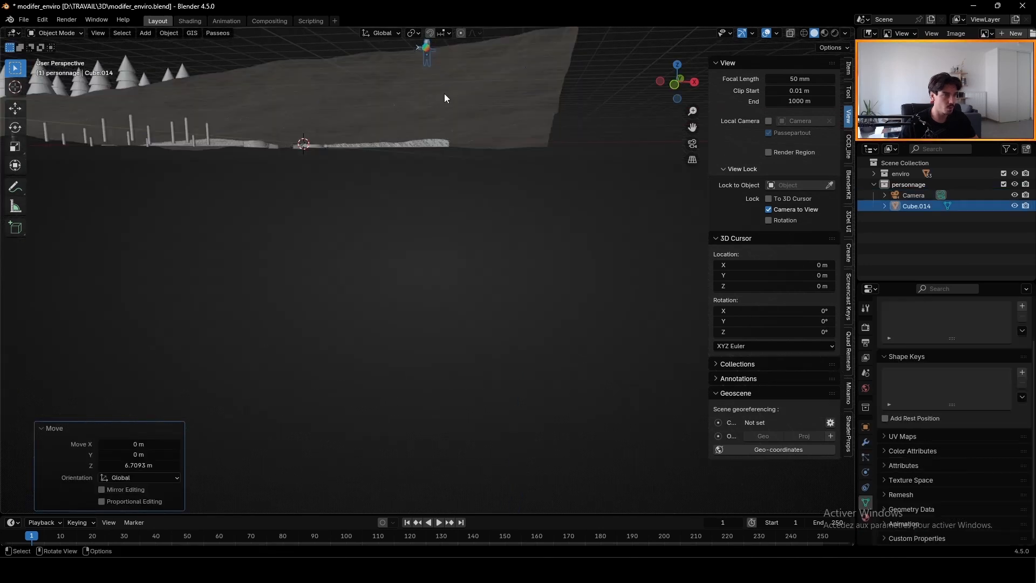
key(KP_0)
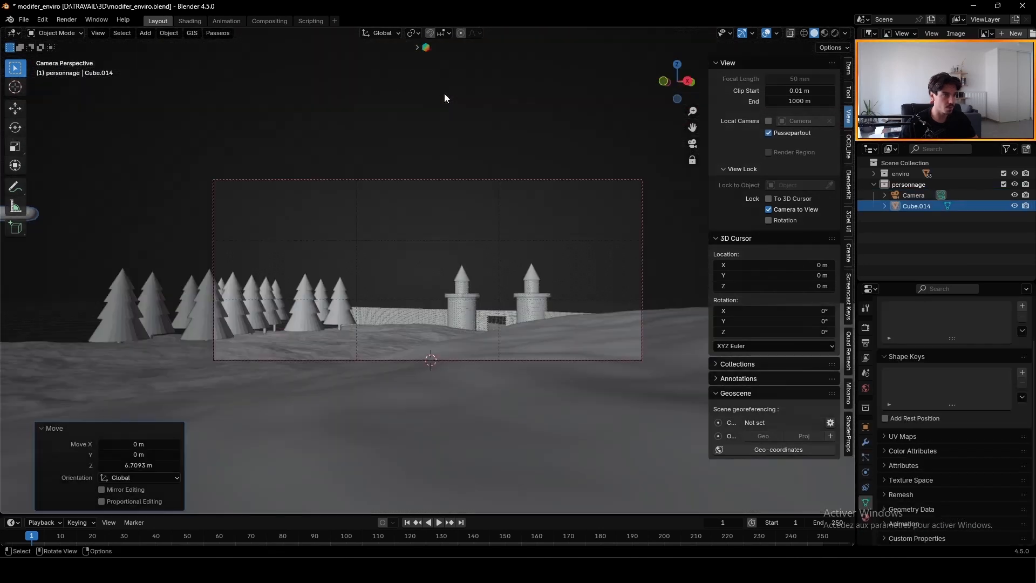
Step: Scale the character down uniformly by a factor of 0.65, to about 1.76 m tall
middle_drag(439, 229, 446, 258)
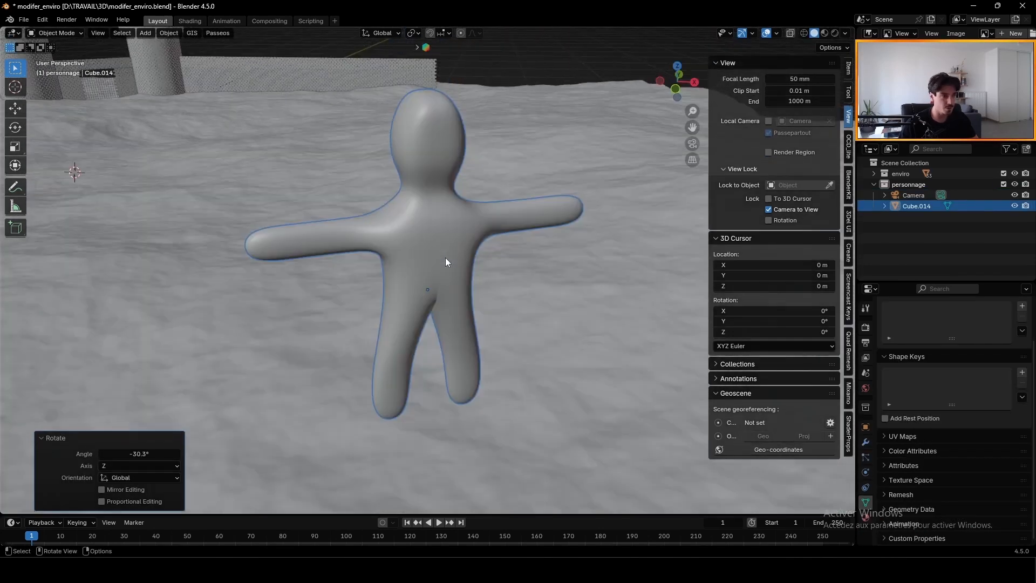
middle_drag(445, 258, 464, 222)
click(849, 68)
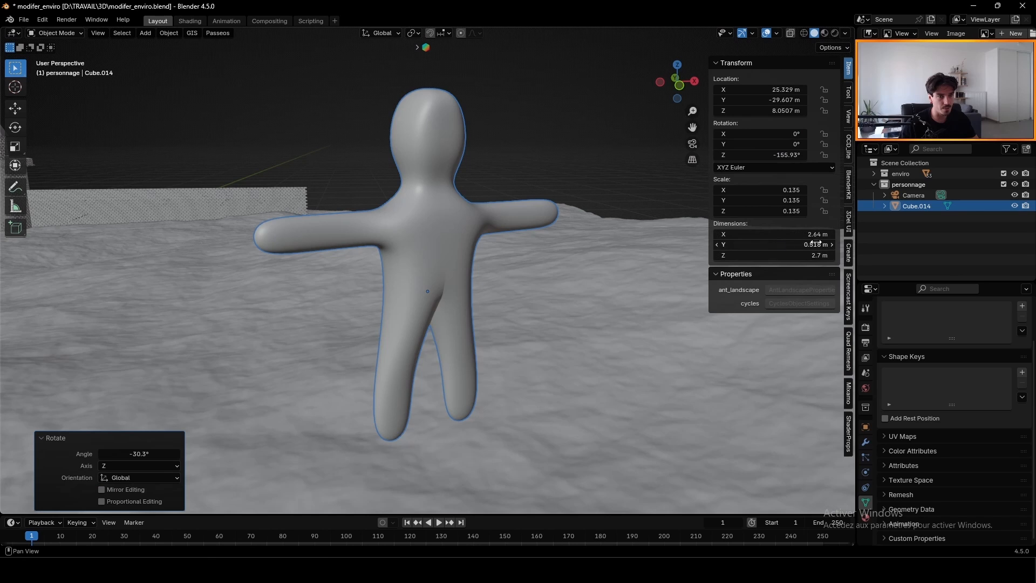
drag(793, 256, 726, 255)
key(ctrl+z)
key(s)
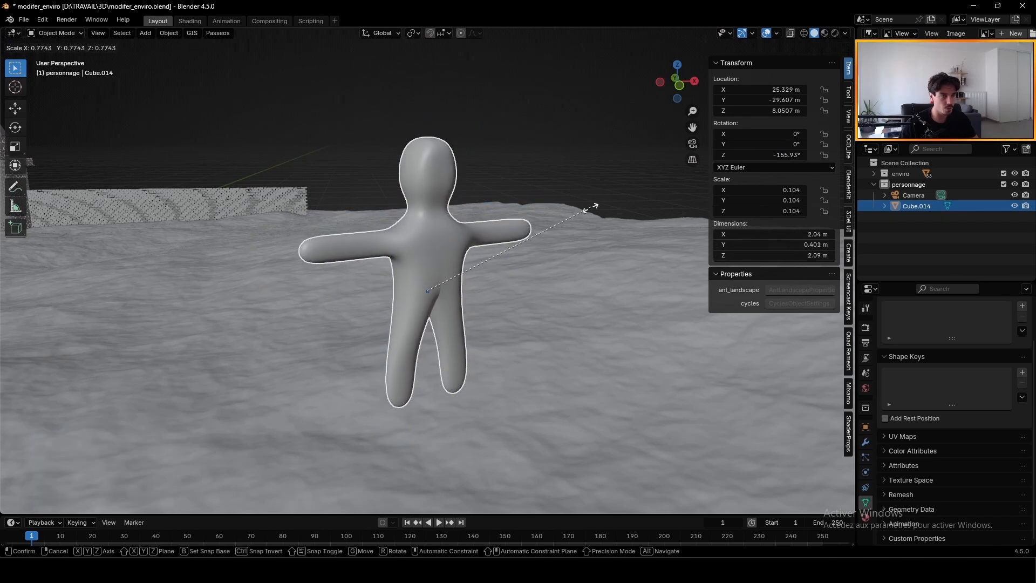
click(567, 226)
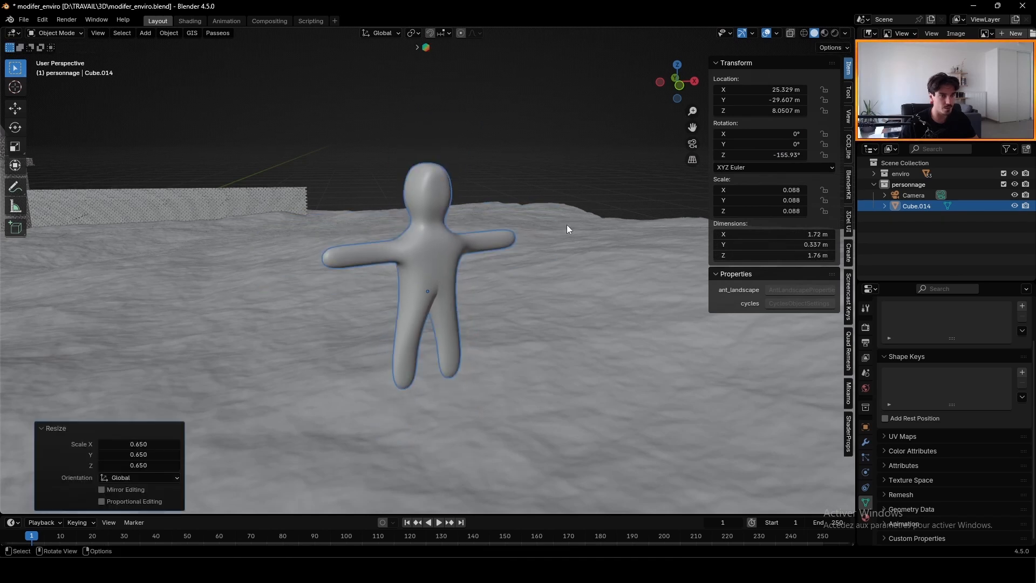
Step: Adjust the scaled character's height relative to the snowy ground and rotate it about the Z axis
key(g)
key(z)
click(497, 326)
shift+middle_drag(497, 327, 394, 291)
key(r)
key(z)
click(534, 236)
Step: Reposition the character on the ground in front of the camera and return to the camera view
scroll(410, 243, down, 5)
key(g)
click(367, 258)
click(572, 254)
key(KP_0)
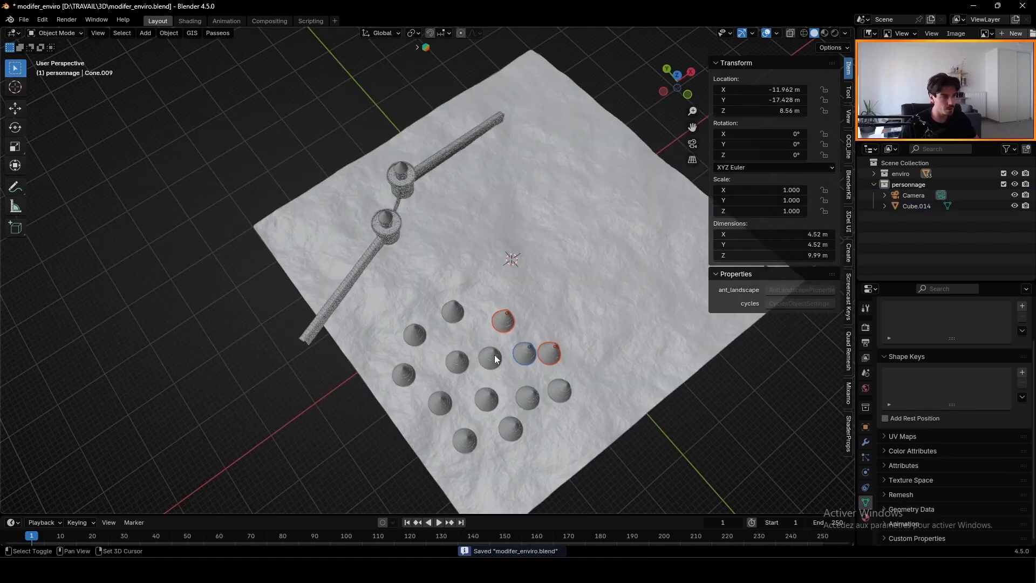
Step: Select several trees of the existing forest and duplicate them to the other side of the ground, near the straight castle wall
shift+click(491, 356)
shift+click(458, 361)
shift+click(441, 316)
click(677, 74)
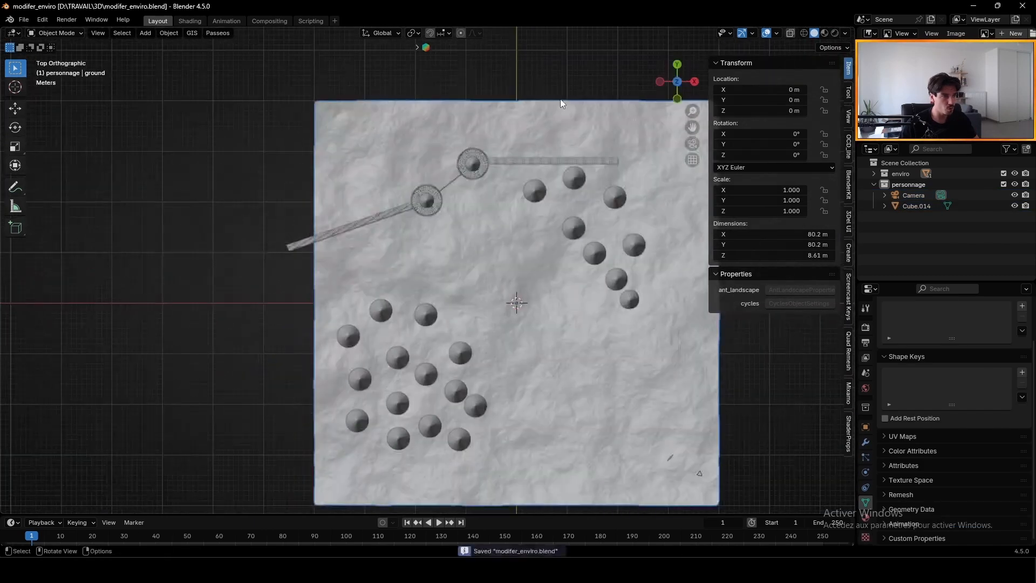
Step: Add a plane and move it about 52.9 m along Y, beyond the ground's edge
middle_drag(560, 99, 447, 311)
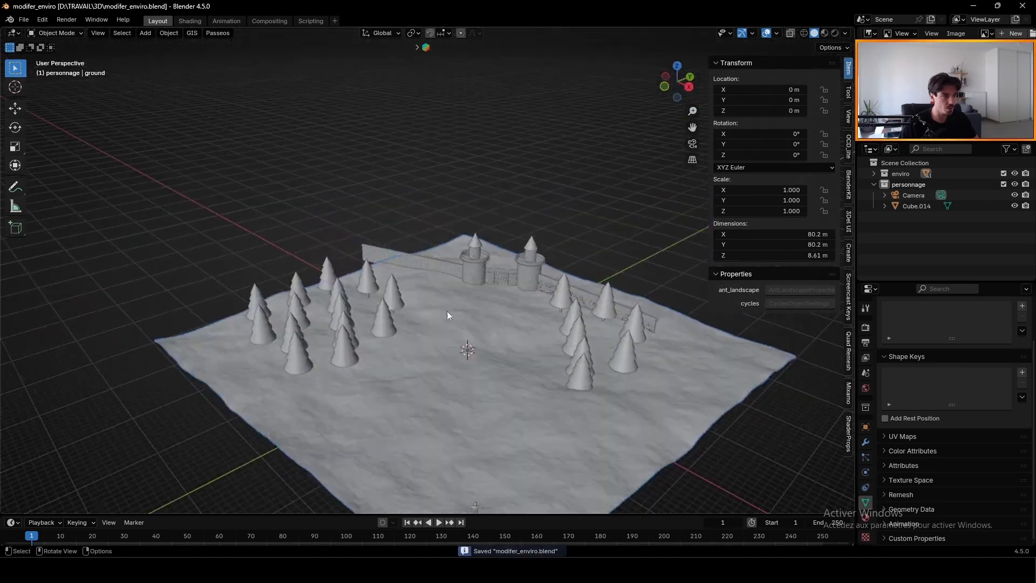
scroll(537, 256, up, 3)
key(shift+a)
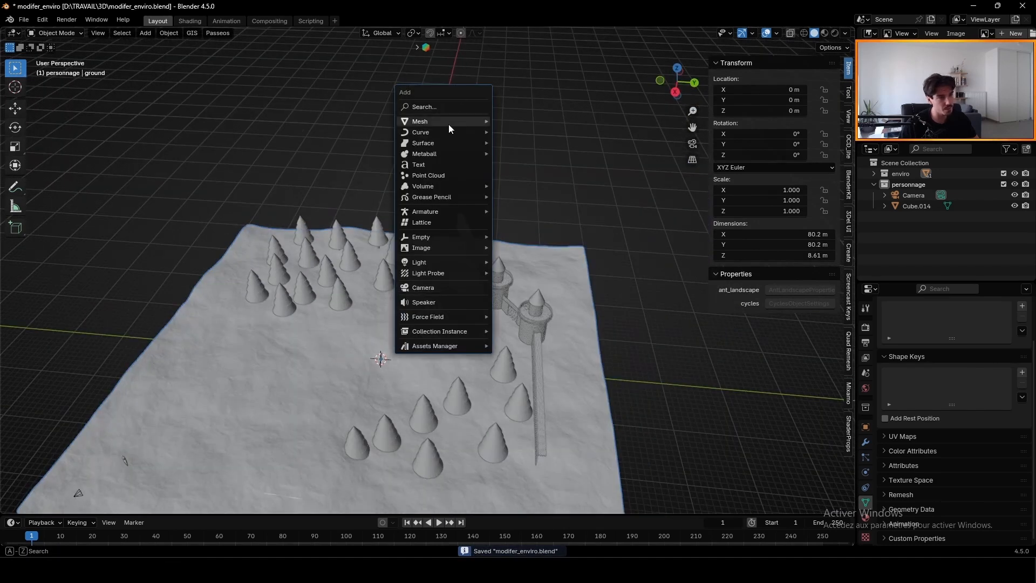
mouse_move(448, 124)
click(520, 124)
key(g)
key(y)
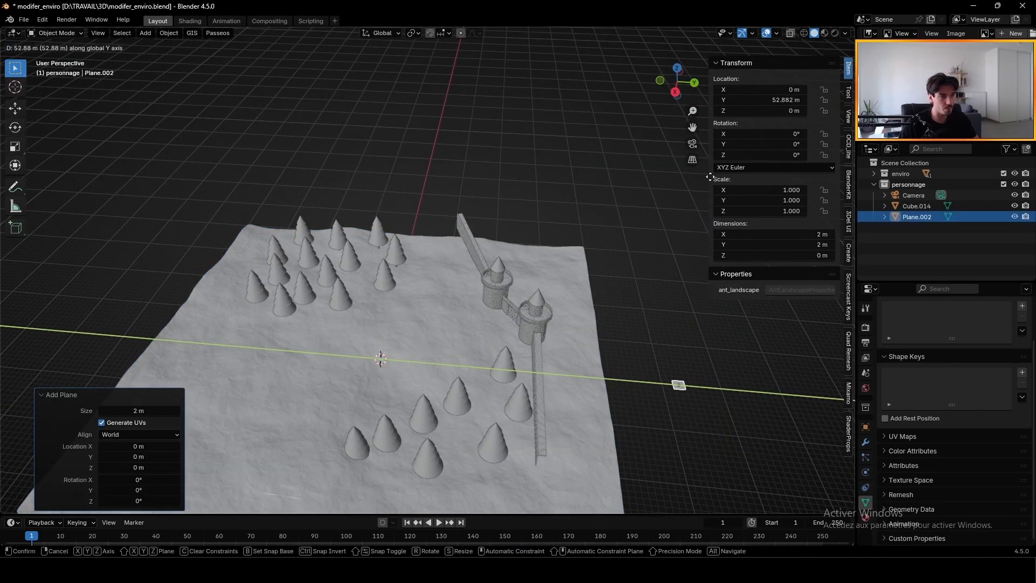
click(710, 178)
Step: Place the plane diagonally beyond the ground's castle corner at about X -56.5 m, Y 54.6 m, and save the file
key(KP_7)
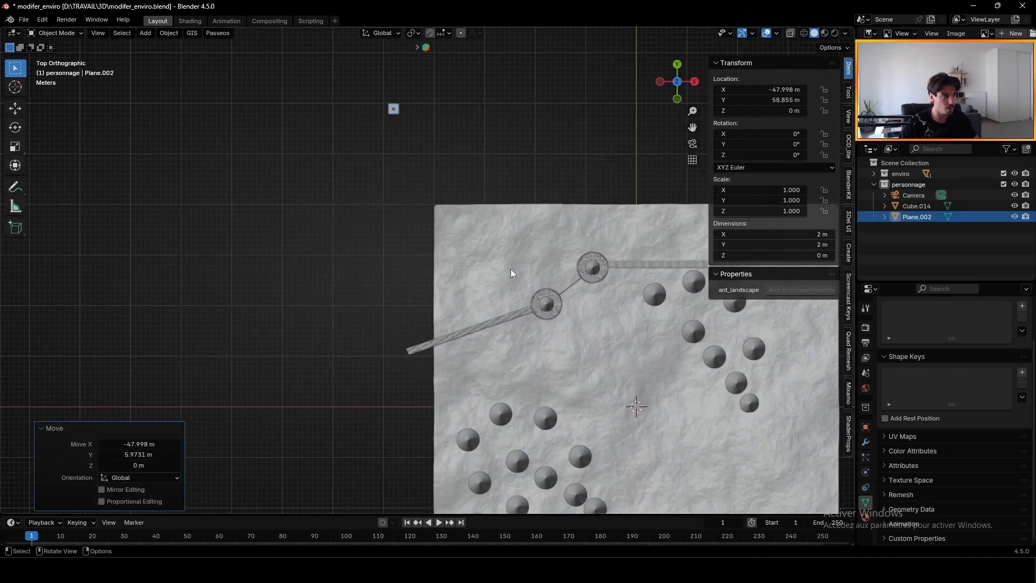
scroll(522, 262, down, 3)
key(g)
click(498, 274)
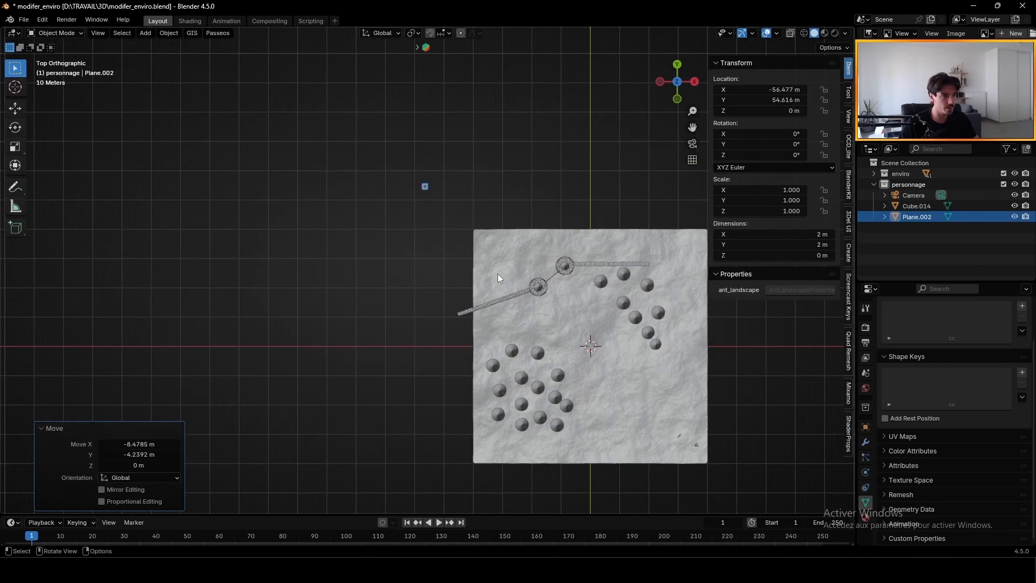
key(KP_0)
key(KP_0)
key(KP_7)
key(ctrl+s)
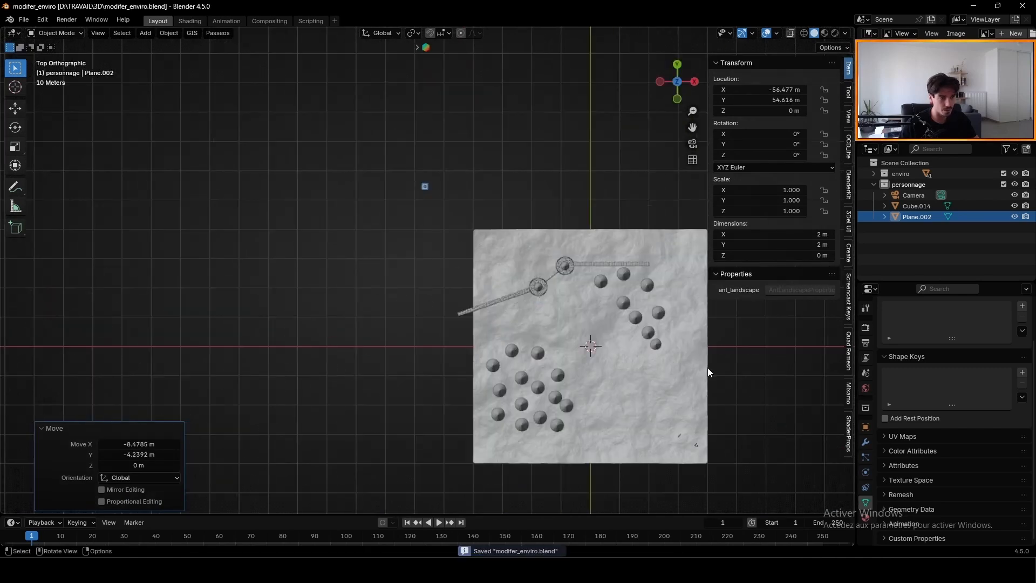
Step: Add a Subdivision modifier followed by a Displace modifier to the background plane
click(867, 442)
click(937, 327)
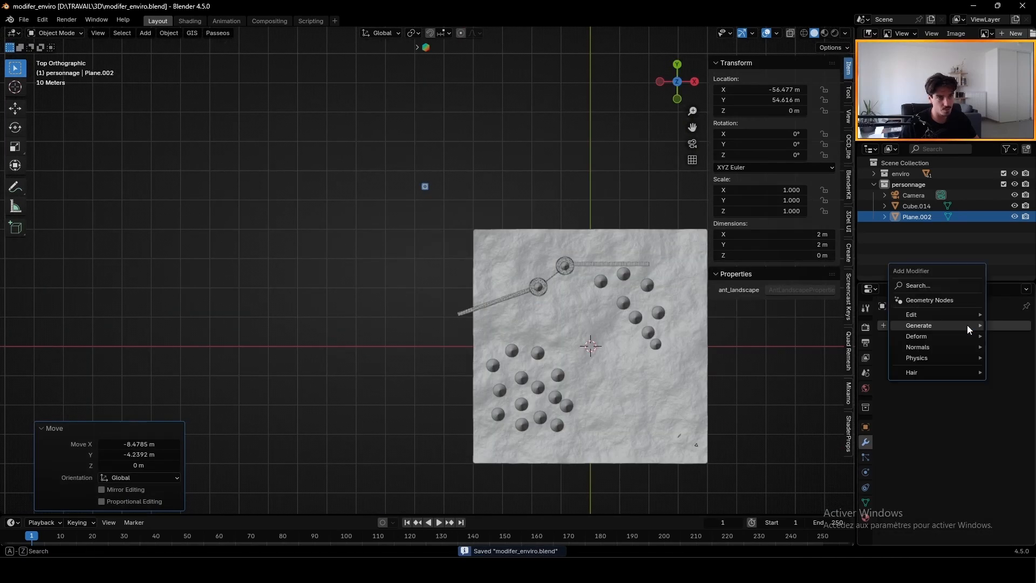
mouse_move(947, 327)
click(839, 464)
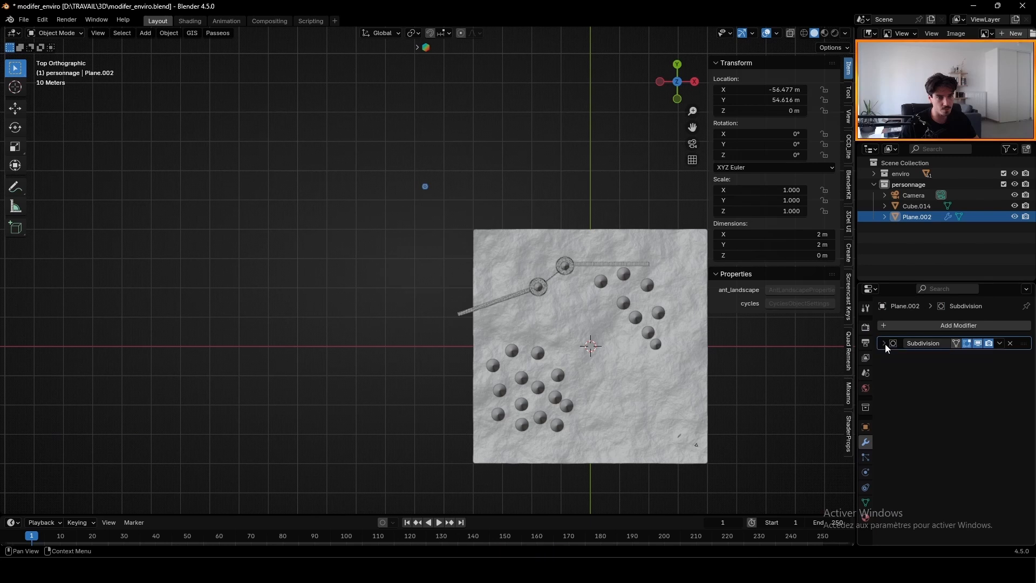
click(892, 324)
mouse_move(892, 323)
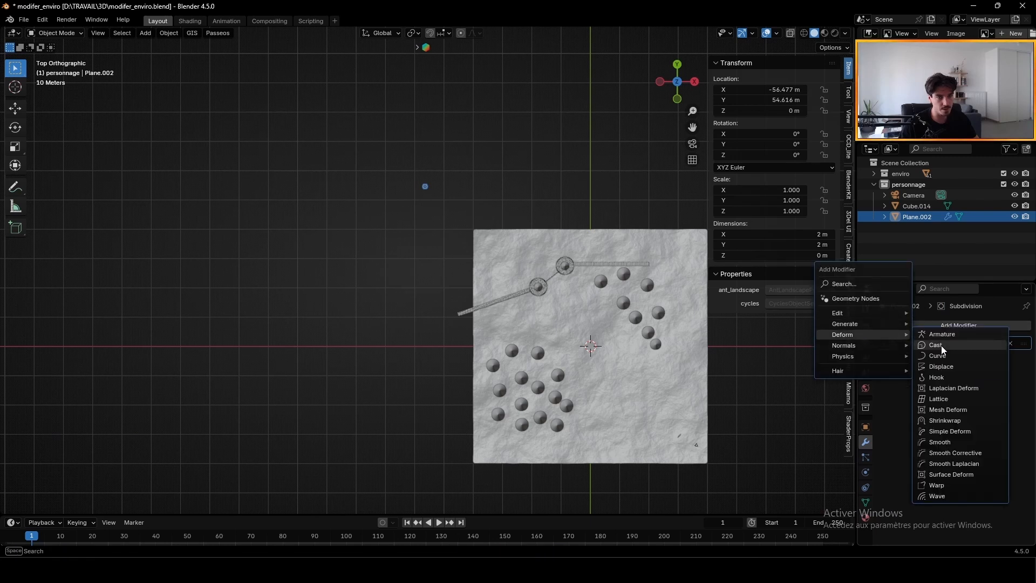
click(942, 366)
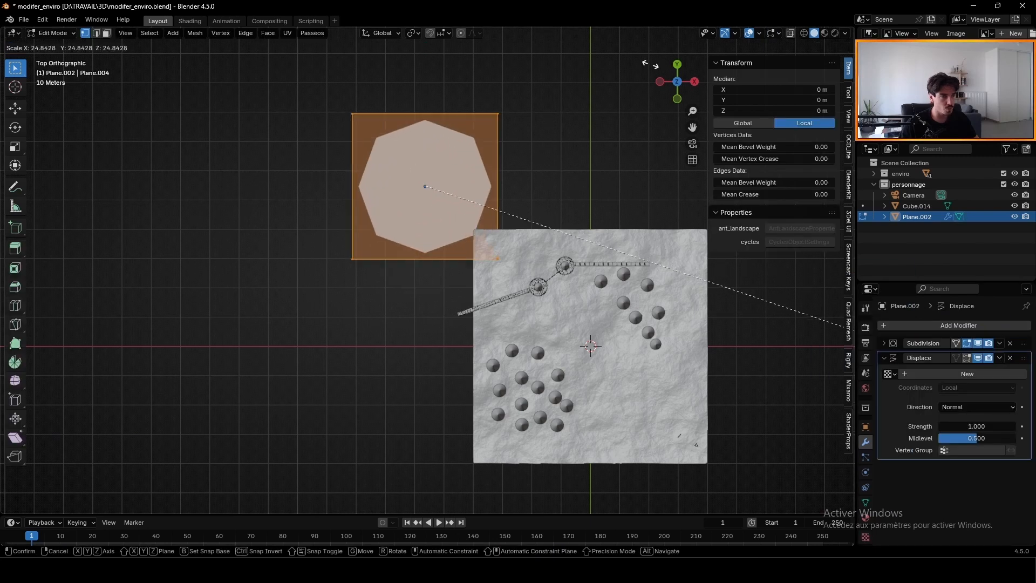
Step: Enlarge the plane's mesh in Edit Mode to about 281 m per side and shift it behind the castle, overlapping the ground's corner
click(266, 167)
key(s)
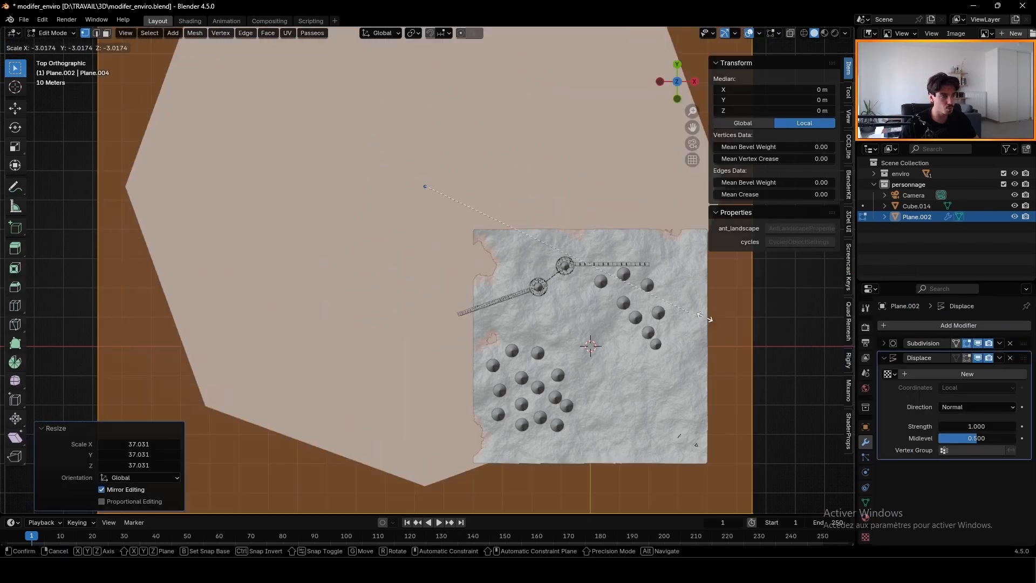
click(731, 319)
key(s)
click(623, 248)
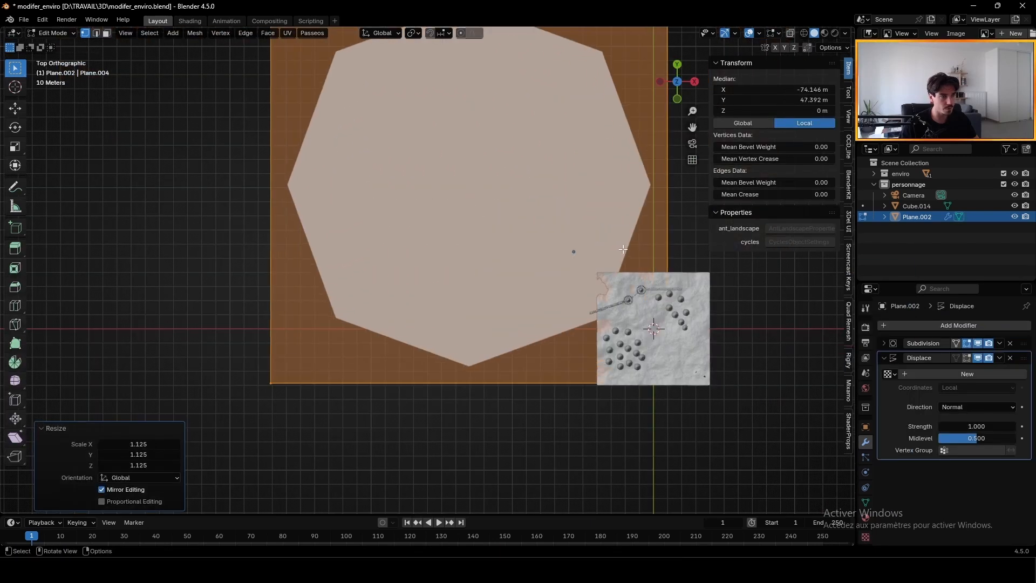
key(g)
click(626, 239)
Step: Set the plane's Subdivision modifier to Simple with viewport and render levels of 6
click(1017, 345)
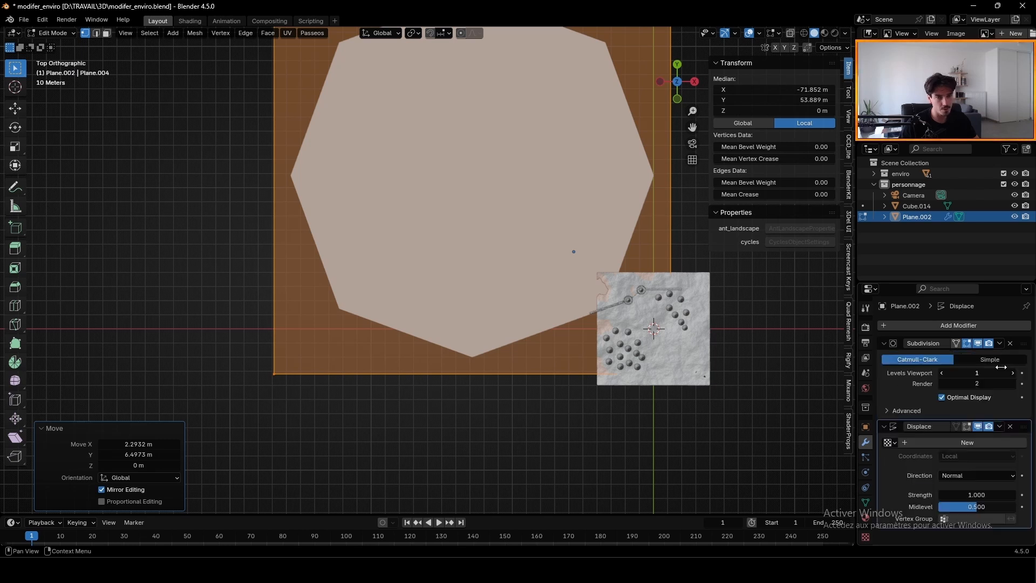
click(990, 360)
click(1006, 373)
text(6)
key(Return)
click(1009, 384)
text(4)
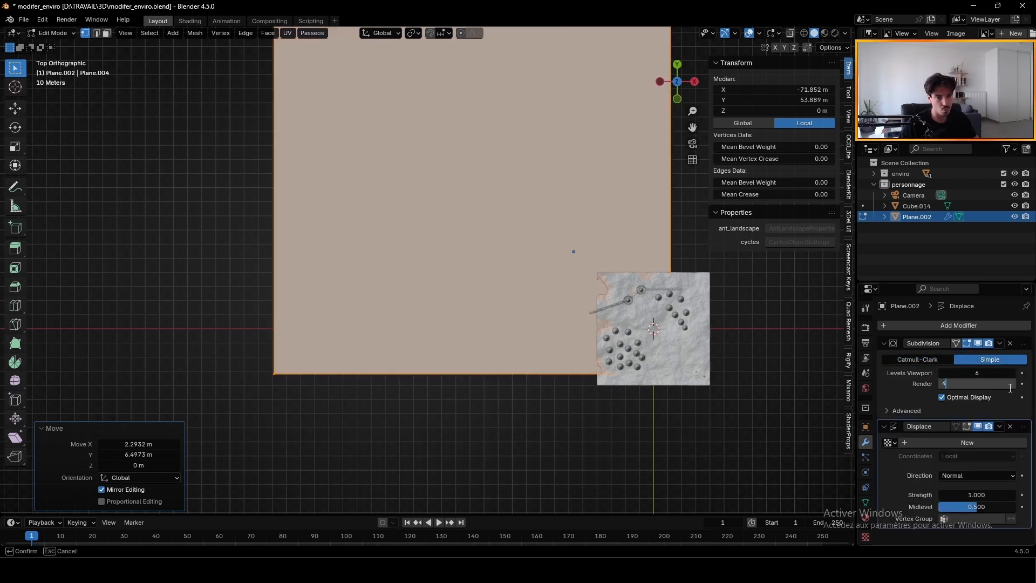
key(BackSpace)
text(6)
key(Return)
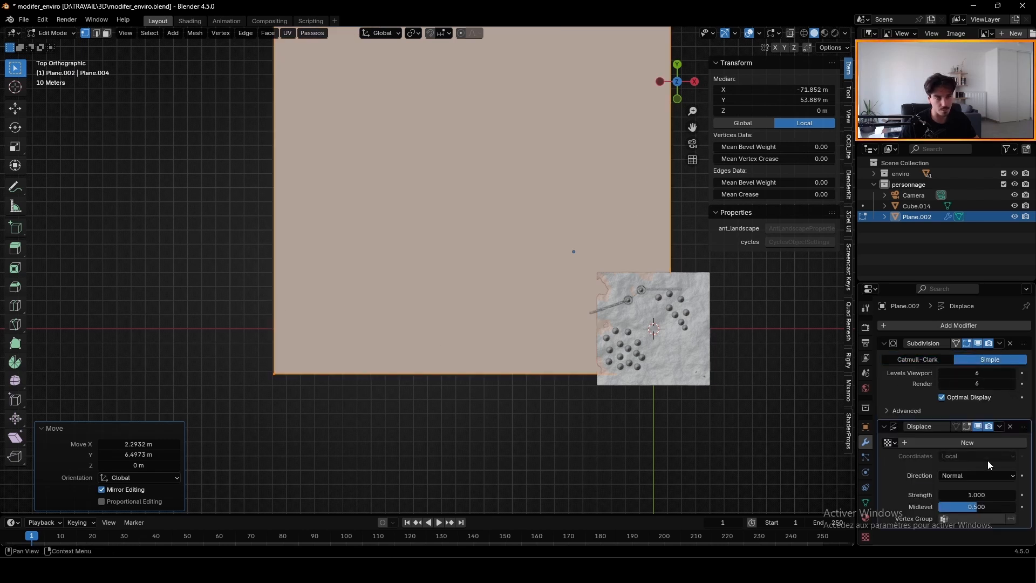
Step: Create a texture named BG for the Displace modifier and make it Clouds with size 1.51 and depth 24
click(925, 441)
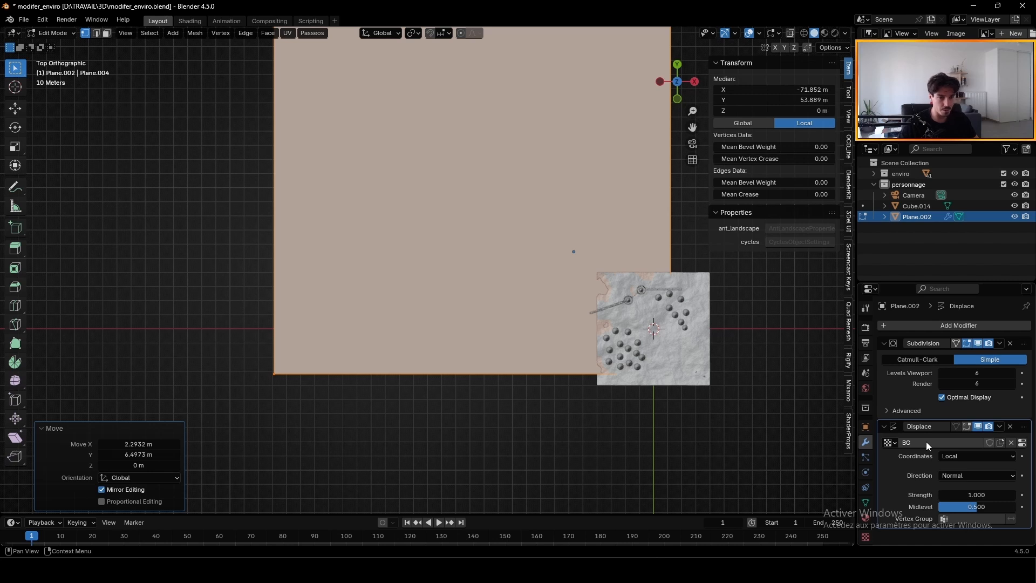
click(867, 536)
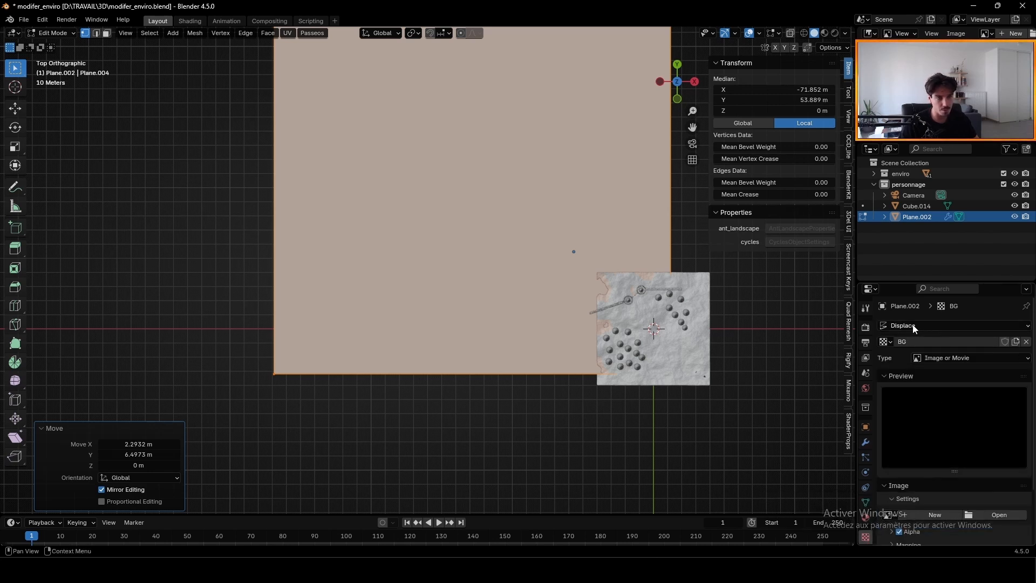
click(938, 360)
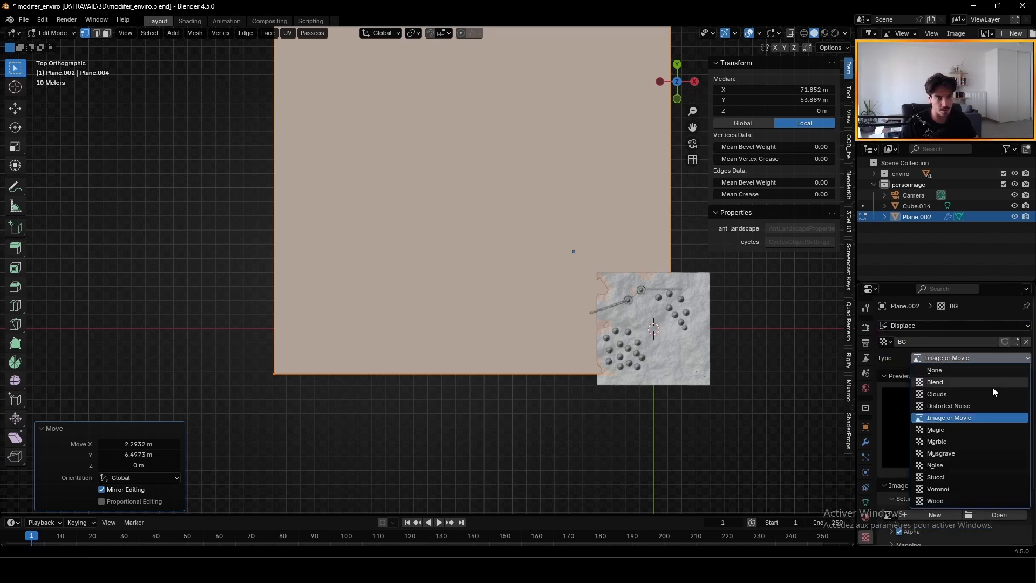
click(961, 393)
scroll(960, 443, down, 2)
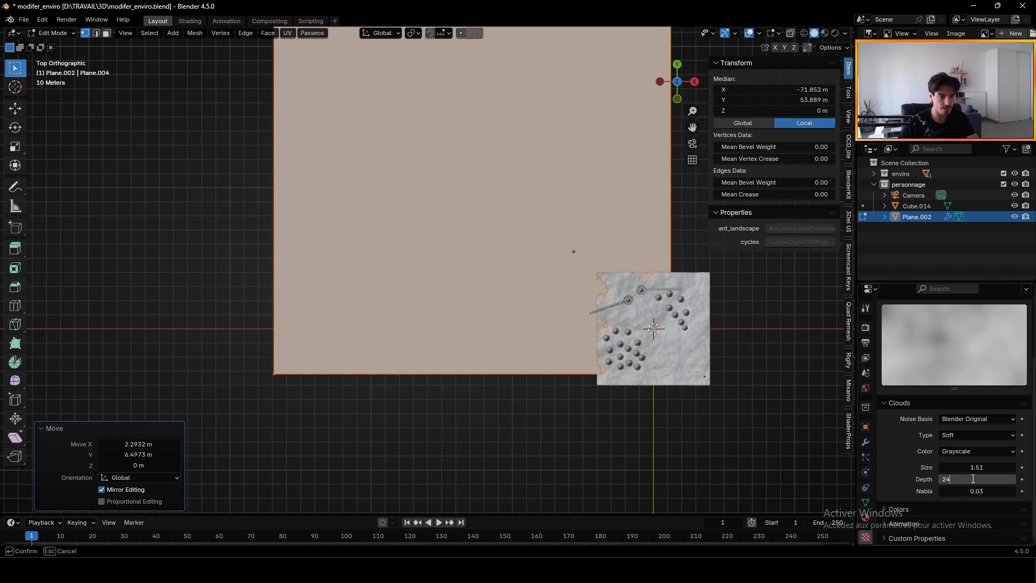
key(Return)
Step: Leave Edit Mode and raise the plane's Displace strength to 50.2
key(Tab)
middle_drag(510, 268, 542, 255)
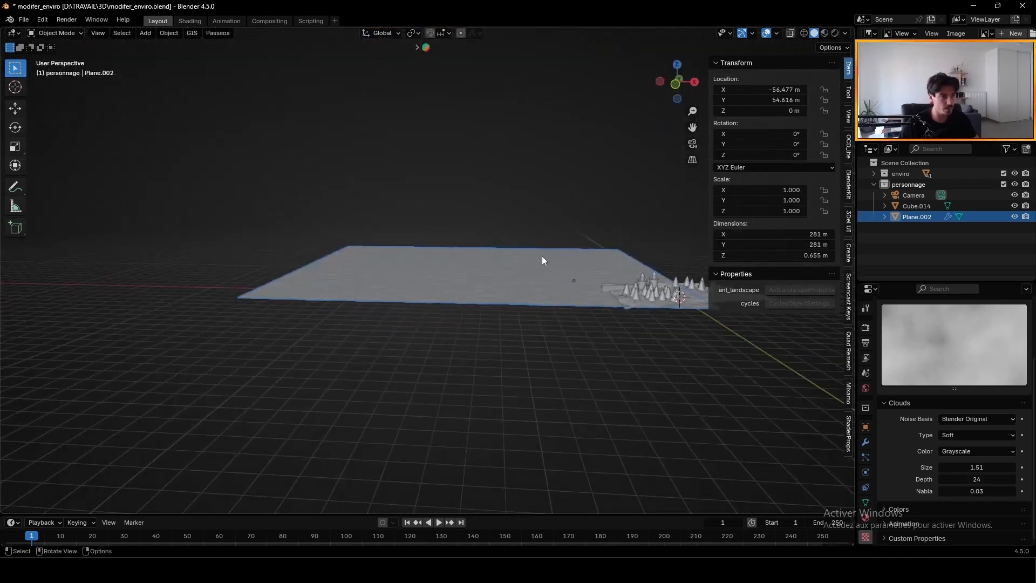
right_click(542, 256)
click(542, 255)
click(866, 442)
drag(977, 495, 1010, 495)
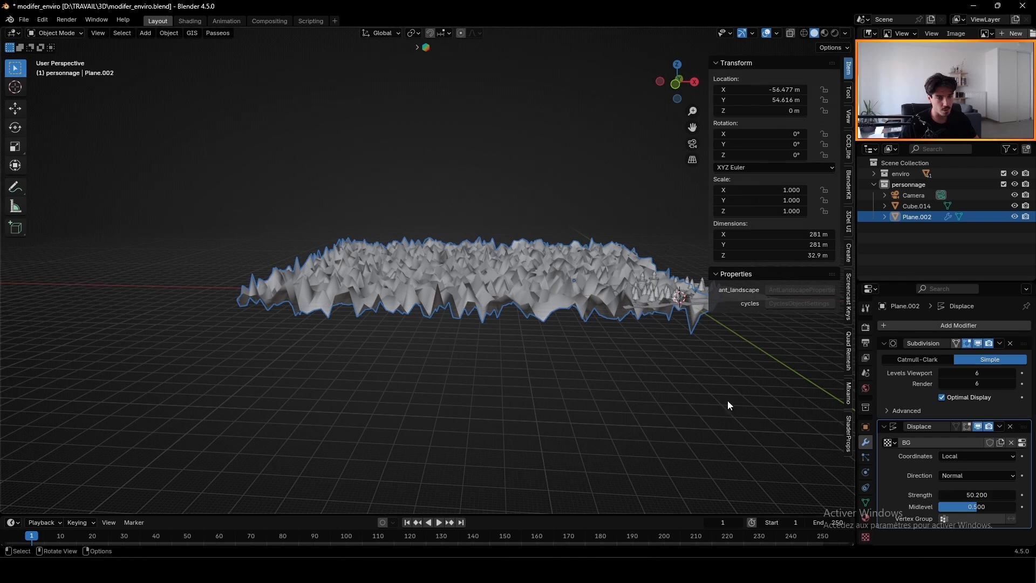
middle_drag(728, 404, 518, 307)
Step: Set the BG Clouds texture size to 20, then raise it to 100 for broad hills
click(865, 517)
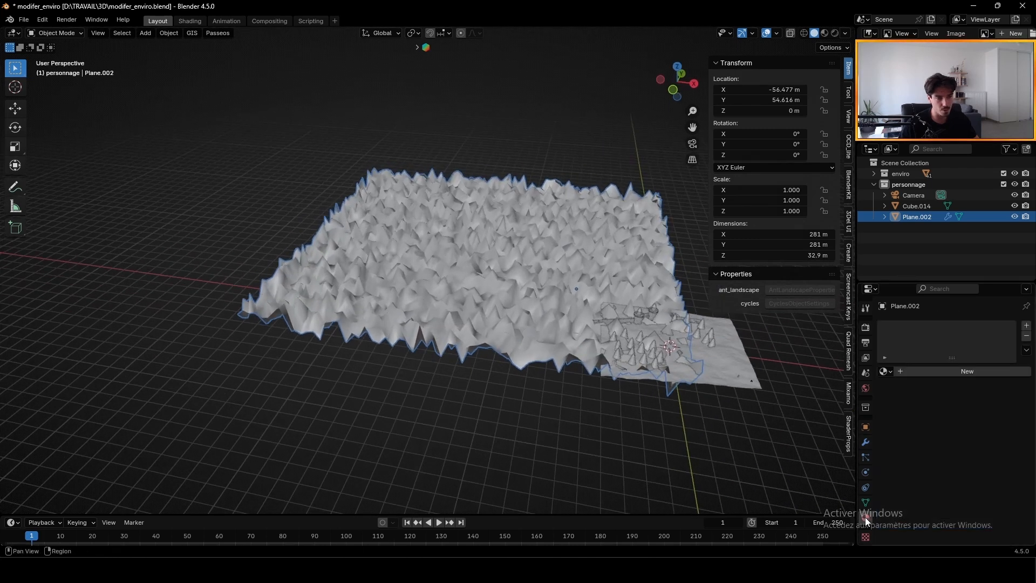
click(866, 536)
scroll(978, 531, down, 3)
click(982, 467)
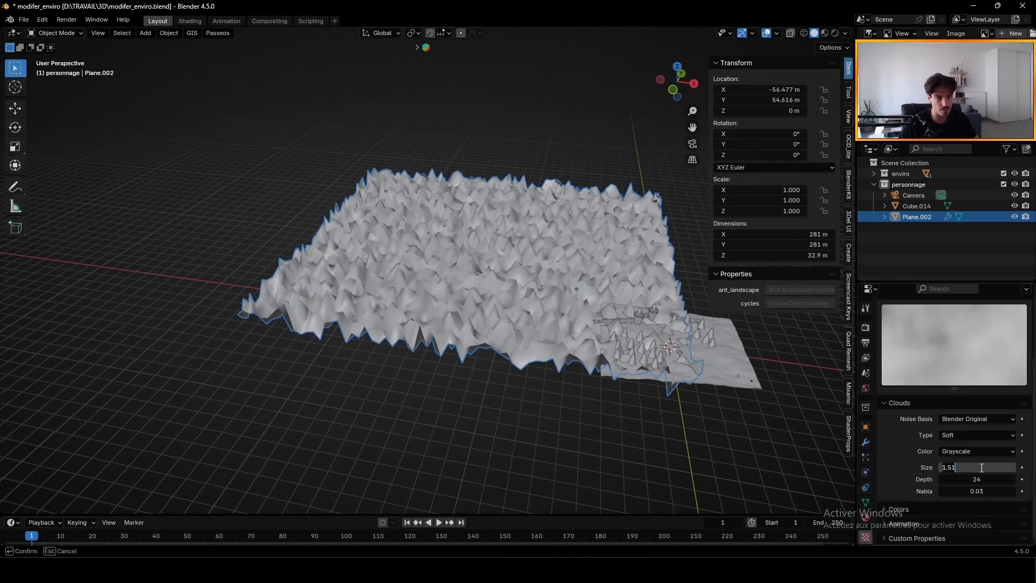
text(20)
key(Return)
click(982, 468)
text(100)
key(Return)
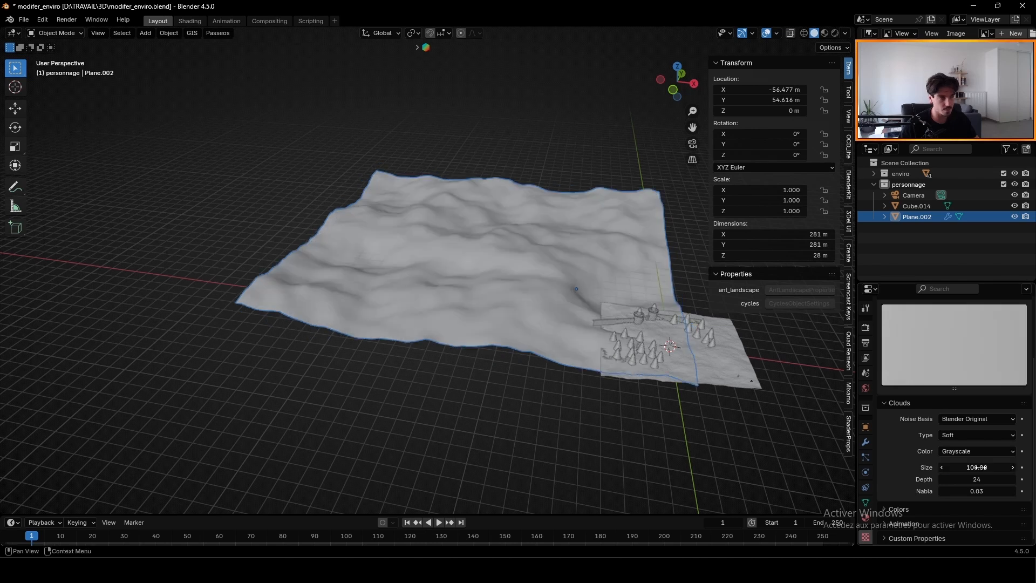
Step: Rotate the background terrain by about -18.18° around Z while looking through the camera
key(KP_0)
key(r)
key(z)
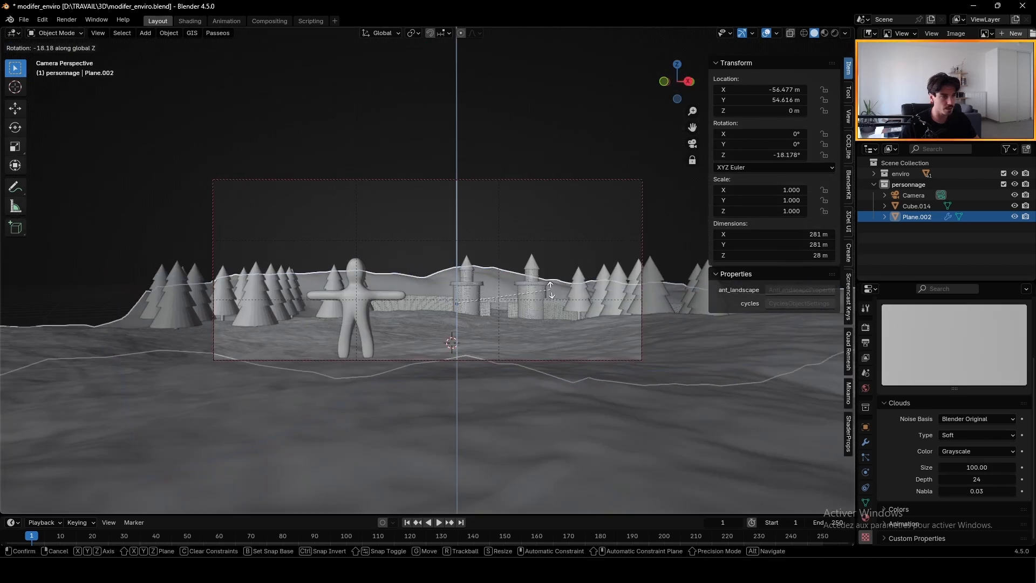
click(546, 200)
click(546, 199)
click(500, 294)
click(500, 279)
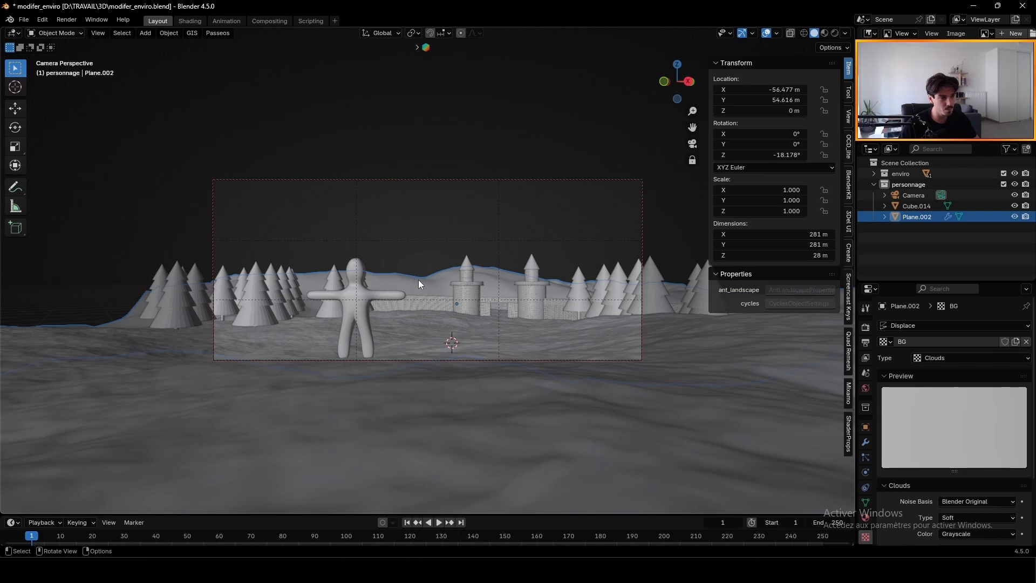
Step: Add a second Subdivision modifier after the Displace modifier on the background terrain
click(866, 443)
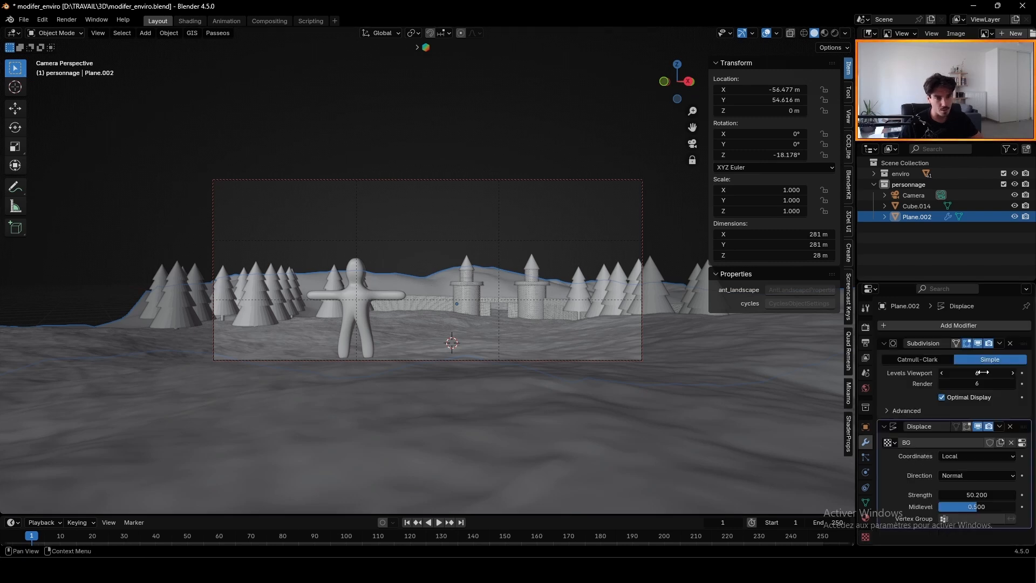
click(884, 426)
click(909, 325)
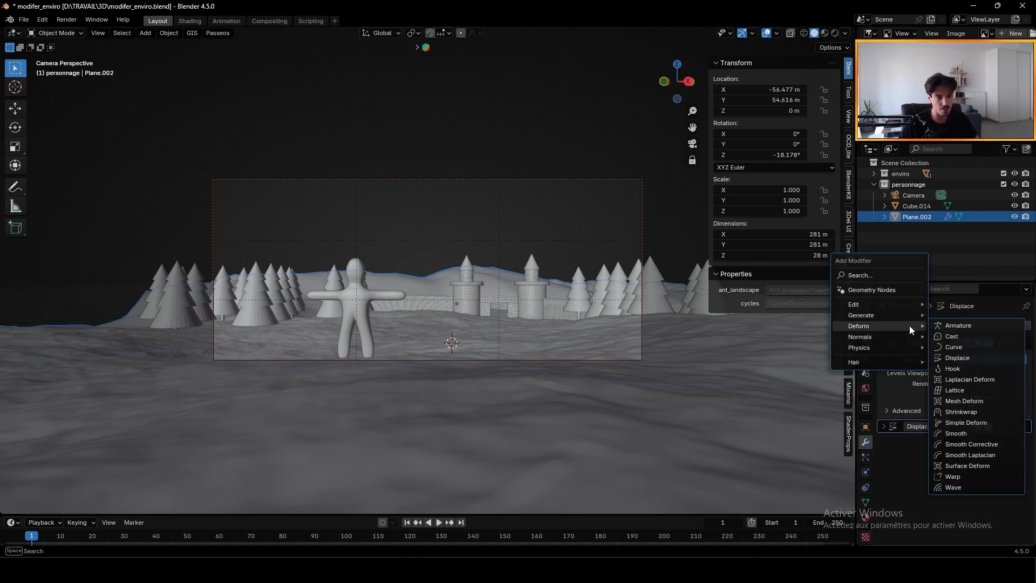
mouse_move(904, 313)
click(974, 455)
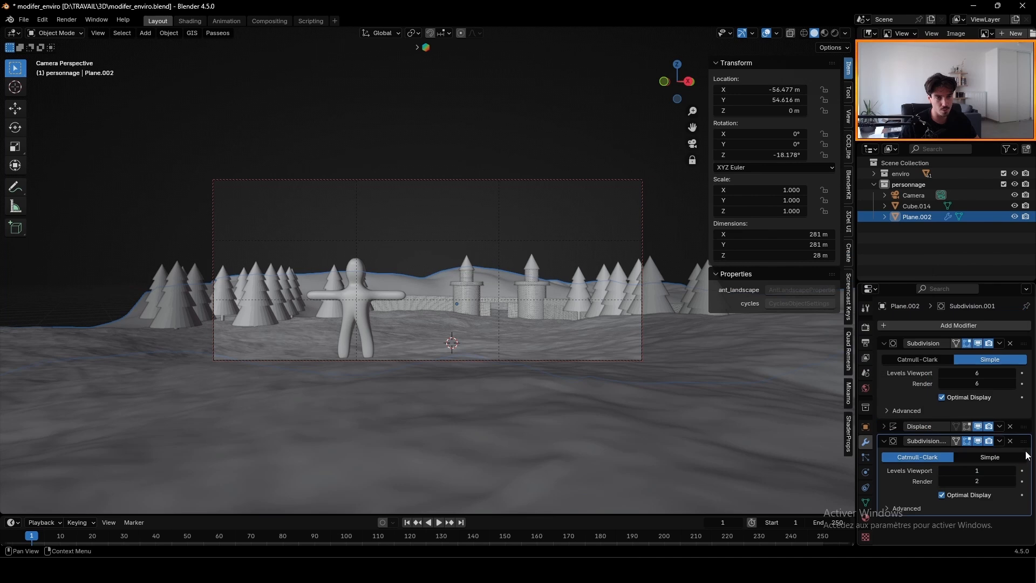
Step: Give the second Subdivision modifier viewport level 3, comparing it above Displace before returning it below with viewport display enabled
mouse_move(1024, 438)
mouse_down()
mouse_move(1027, 425)
mouse_move(1028, 515)
mouse_move(1024, 426)
mouse_up()
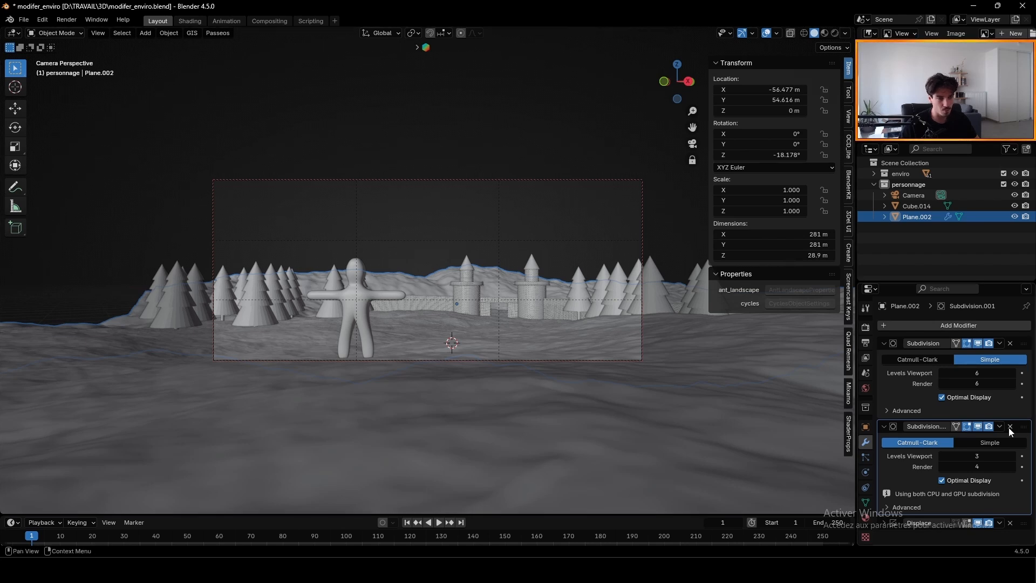
drag(1024, 427, 1014, 504)
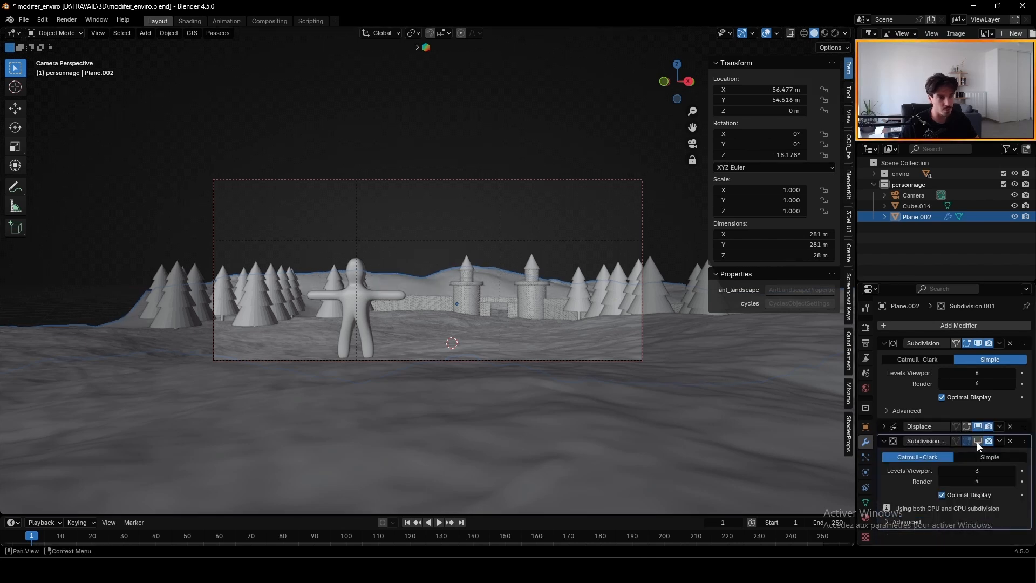
click(977, 442)
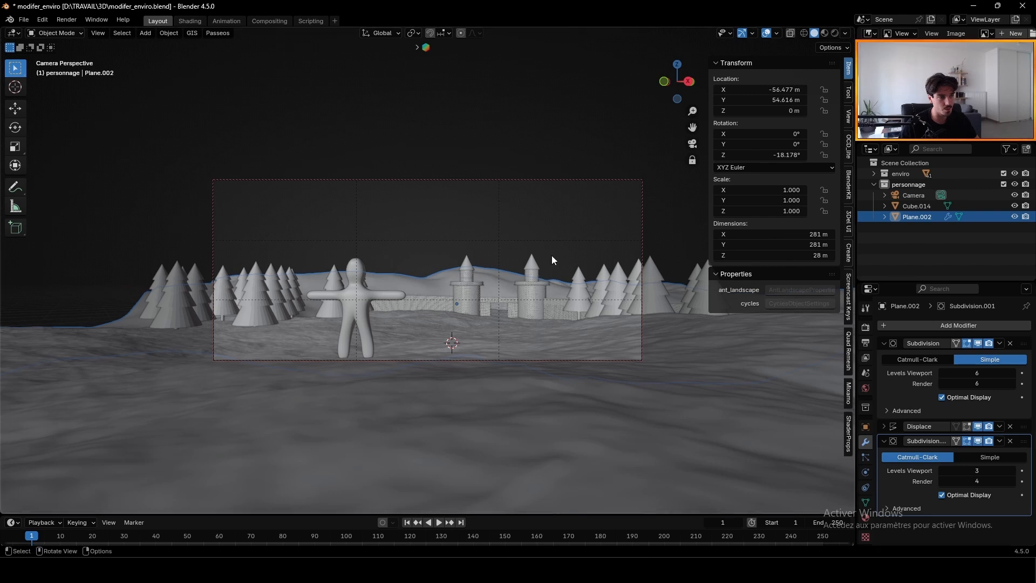
Step: Save the file and show the scene in rendered shading from outside the camera view
click(543, 235)
key(KP_0)
key(ctrl+s)
middle_drag(549, 232, 499, 251)
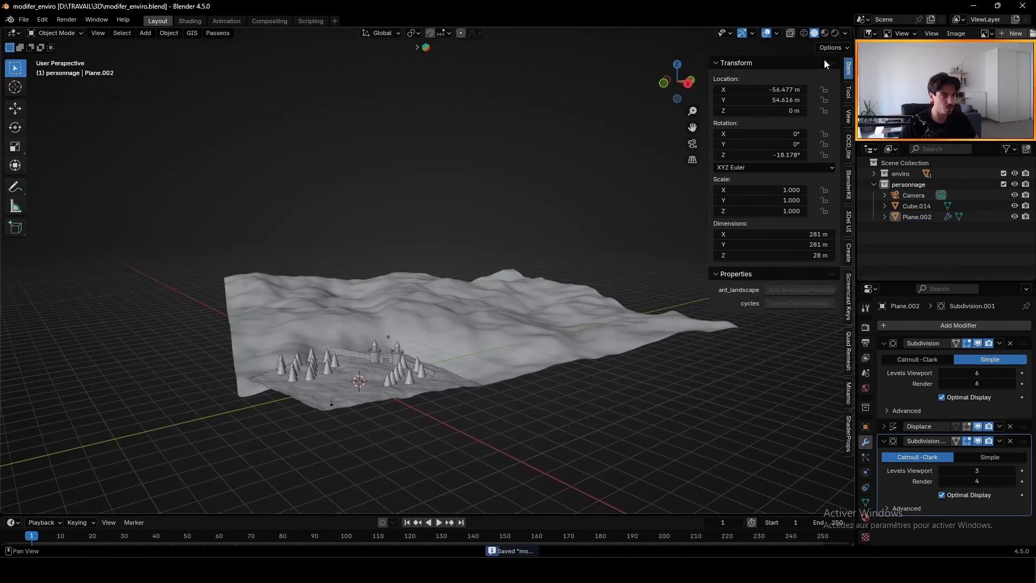
click(835, 33)
scroll(422, 415, up, 2)
mouse_move(464, 404)
middle_down()
mouse_move(422, 415)
mouse_move(475, 374)
middle_up()
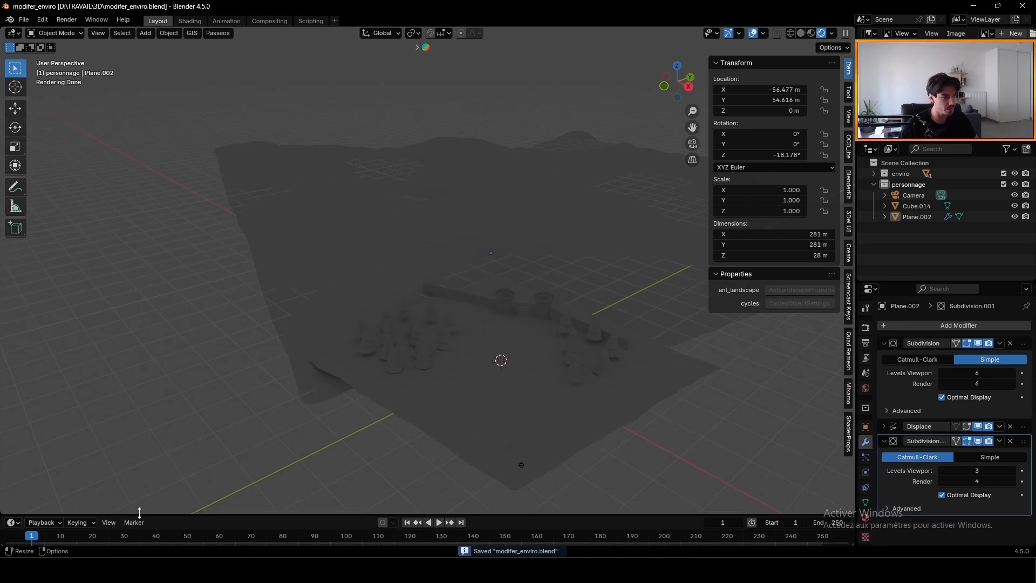
Step: Enlarge the timeline area, turn it into a Shader Editor and set it to edit the World shader
drag(378, 515, 378, 381)
click(13, 387)
click(41, 475)
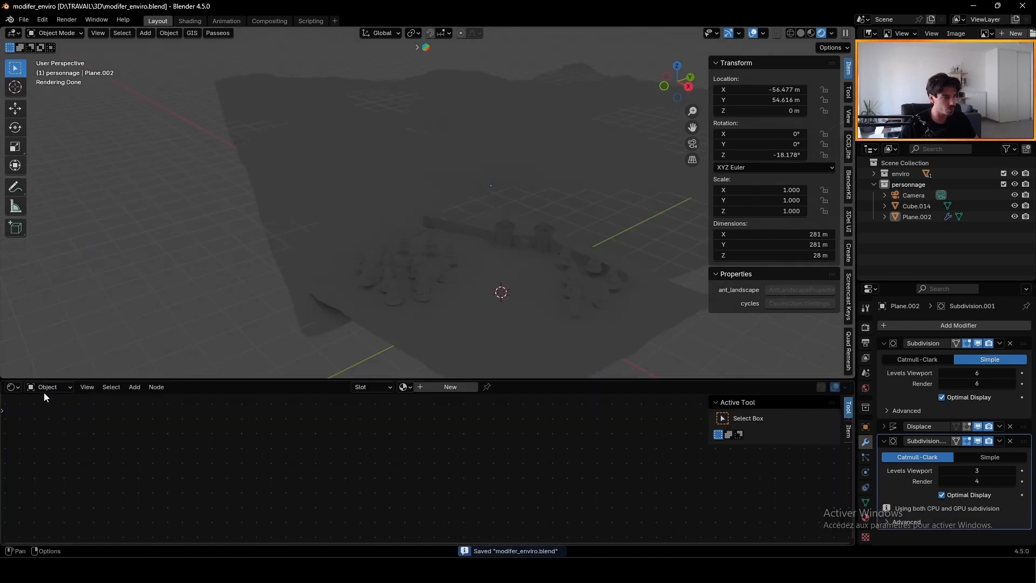
click(47, 387)
click(46, 411)
Step: Add a Sky Texture node to the World shader and connect it to the Background color
key(shift+a)
text(sky)
key(Return)
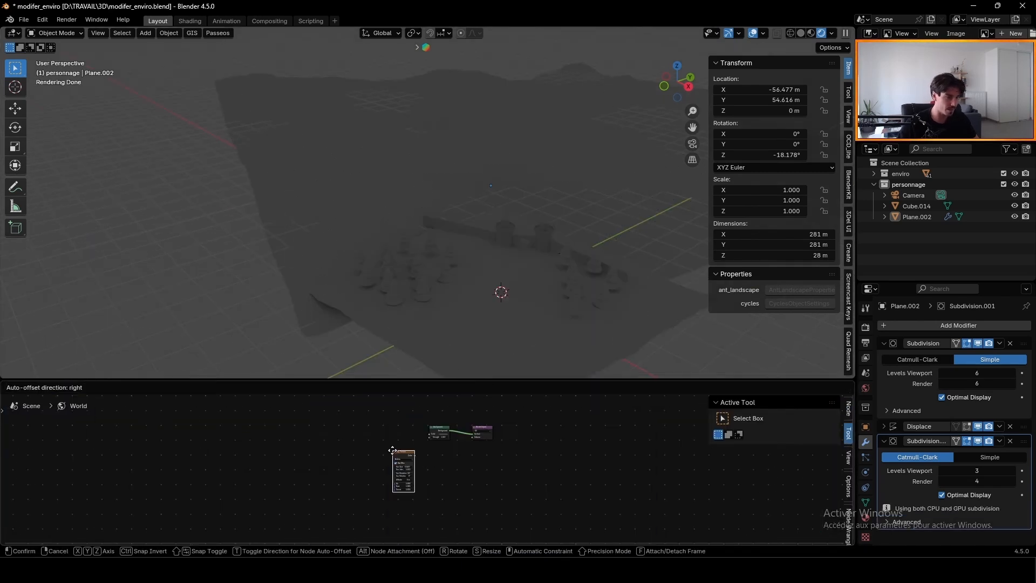
click(389, 448)
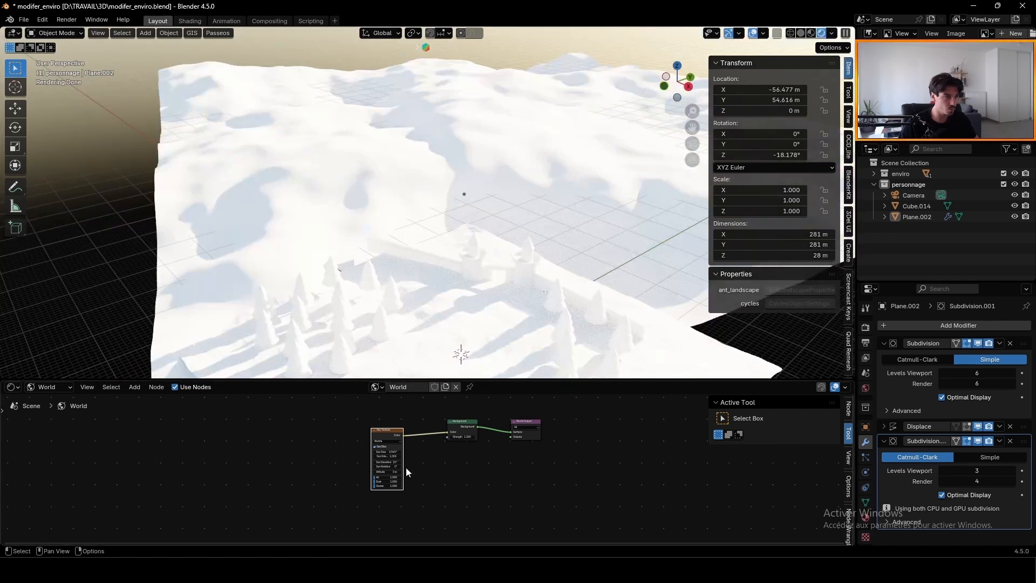
Step: Set the sky's sun elevation to about 1.1° and sun rotation to -129° while looking through the camera
scroll(405, 470, up, 5)
drag(378, 474, 330, 474)
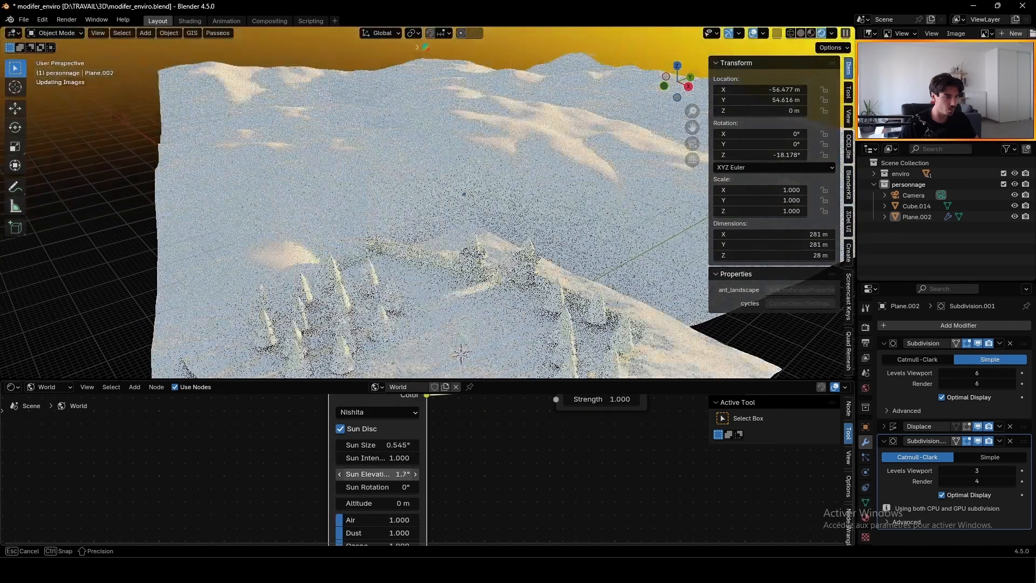
key(KP_0)
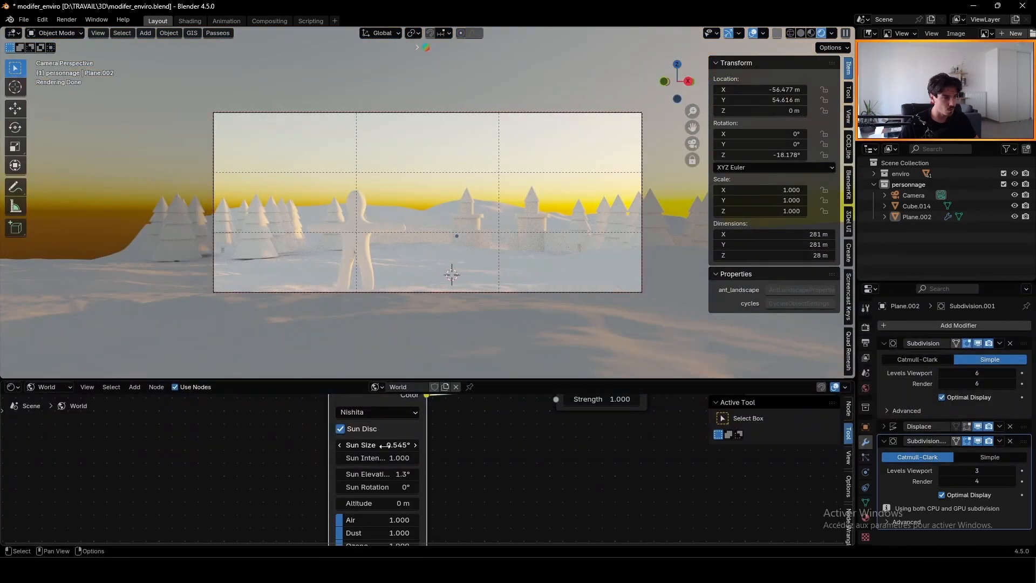
drag(383, 487, 351, 444)
key(Escape)
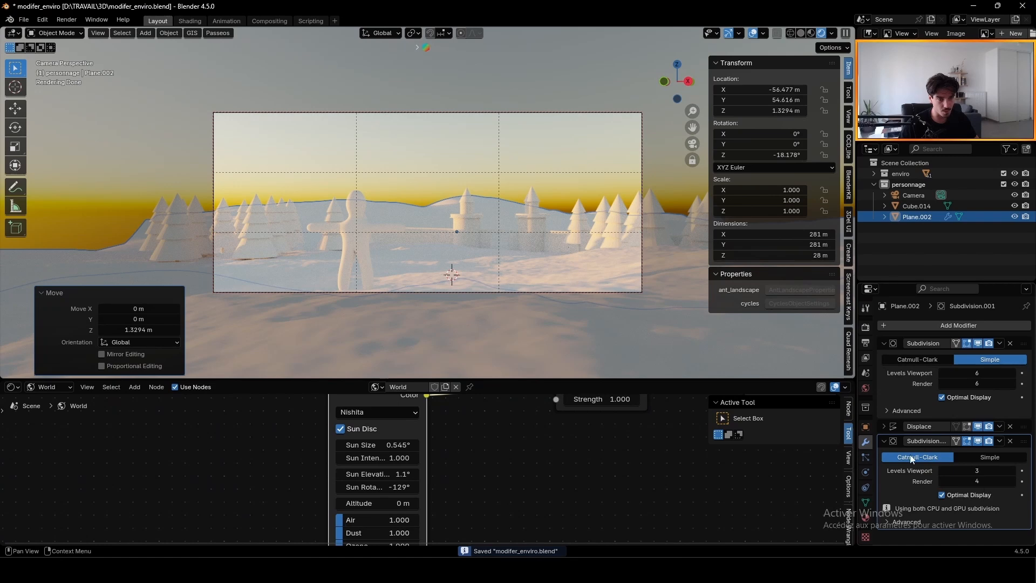
Step: Set the background terrain's Displace strength to 65.7 and place a duplicate behind it, rotated to about -66.37° around Z
click(884, 426)
middle_drag(488, 116, 521, 238)
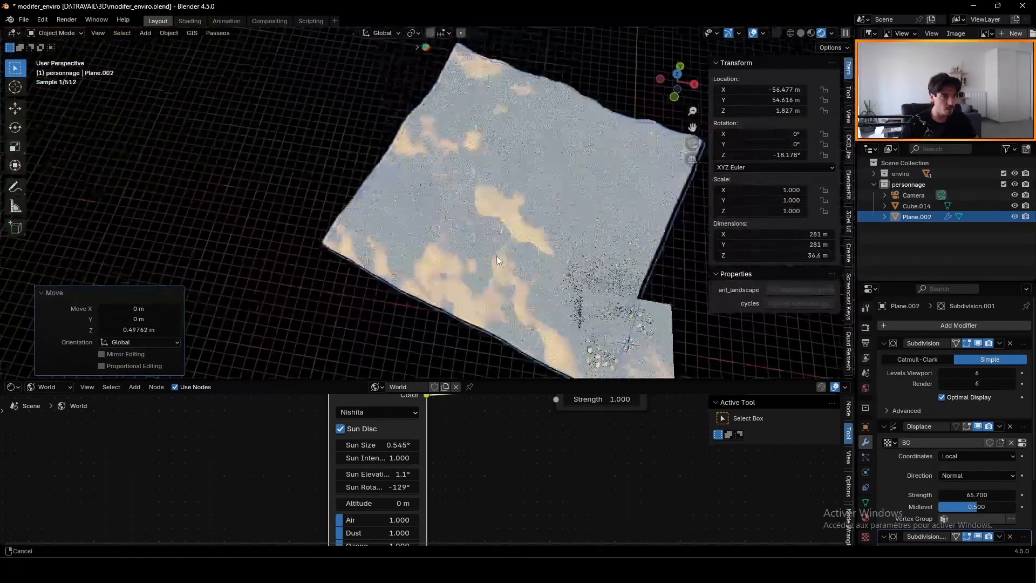
key(shift+d)
key(x)
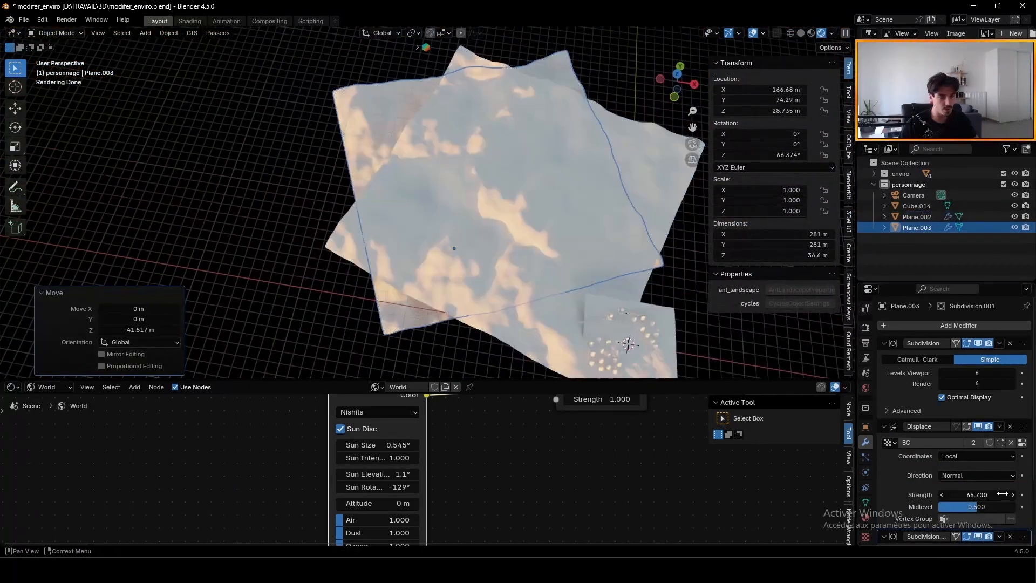
Step: Set the duplicate terrain's Displace strength to 100
double_click(1002, 495)
key(BackSpace)
key(BackSpace)
text(100)
key(Return)
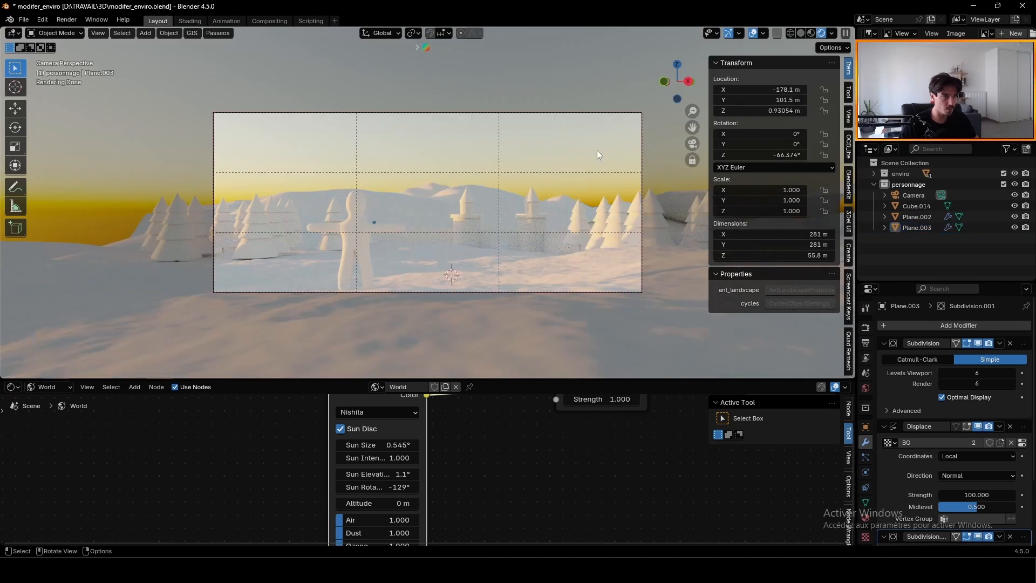
Step: Lower the duplicate terrain vertically to about -3.97 m on Z in the camera view
click(588, 204)
key(g)
key(z)
click(617, 160)
Step: Set the duplicate terrain's Displace strength to 150, with a Z rotation of about -53.99°, and save the file
click(429, 197)
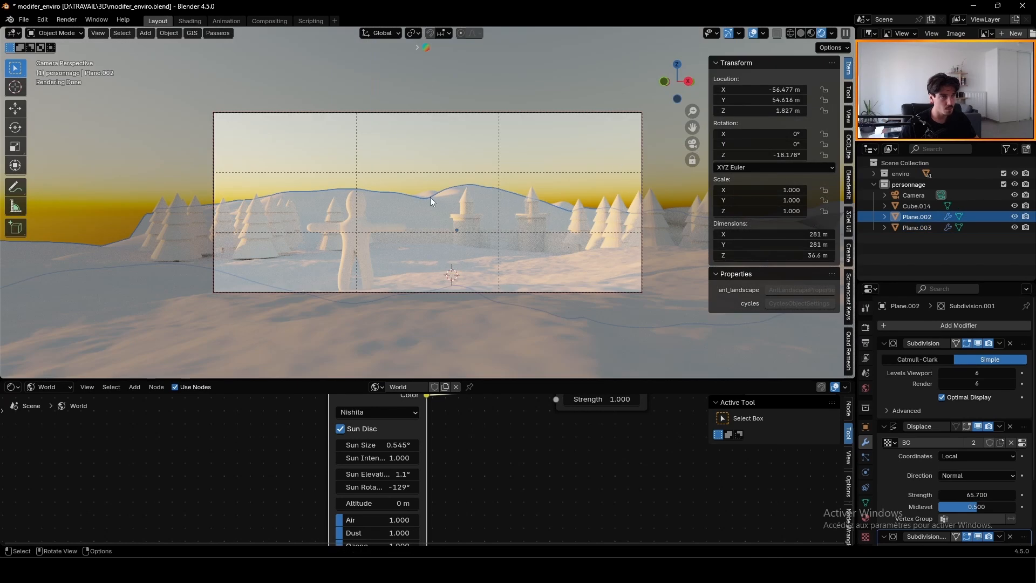
click(426, 193)
click(967, 494)
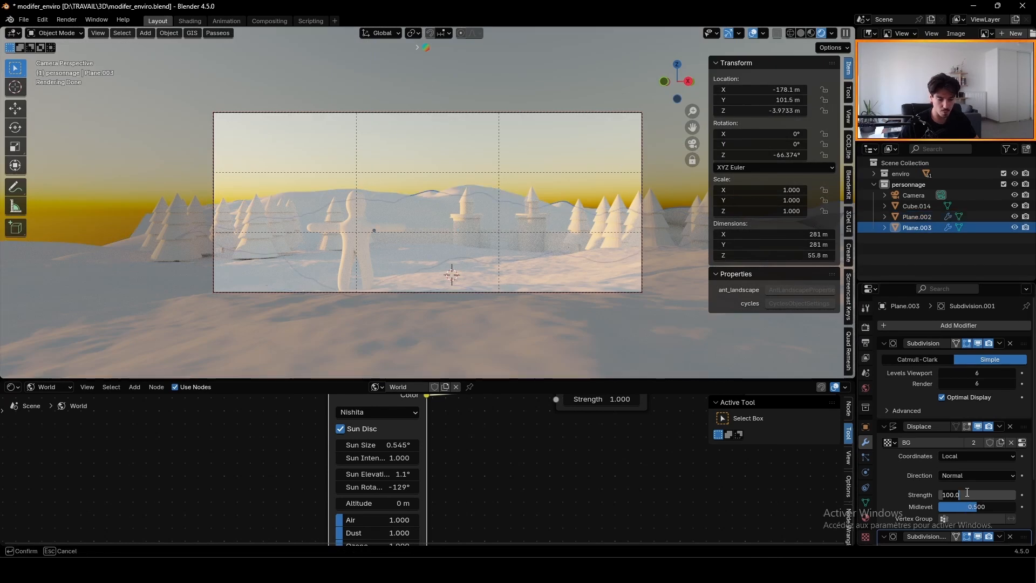
key(Return)
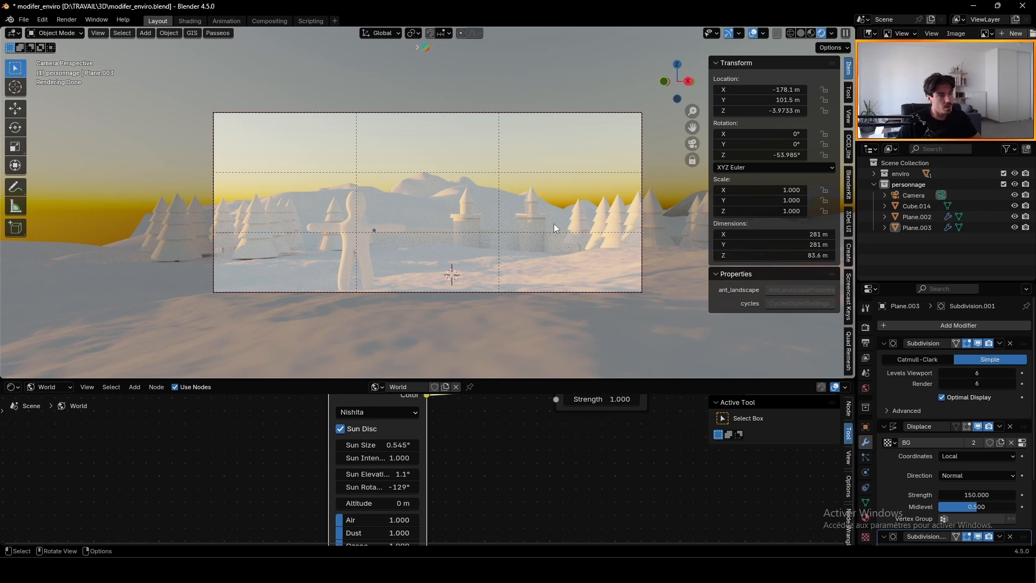
key(ctrl+s)
Step: Collapse the ground's expanded Subdivision and Displace modifier settings and save the file
click(564, 310)
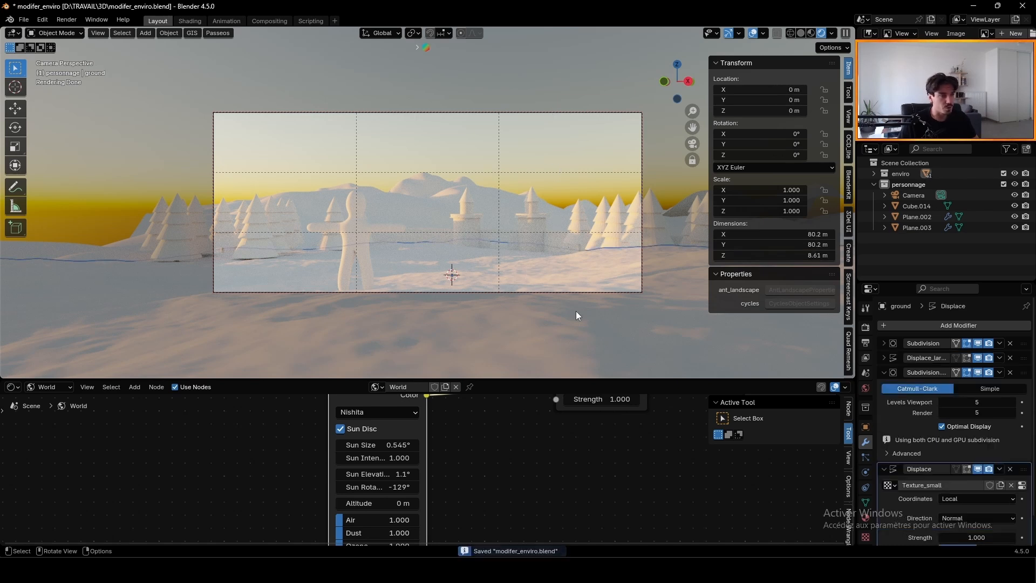
click(883, 373)
click(883, 386)
click(507, 452)
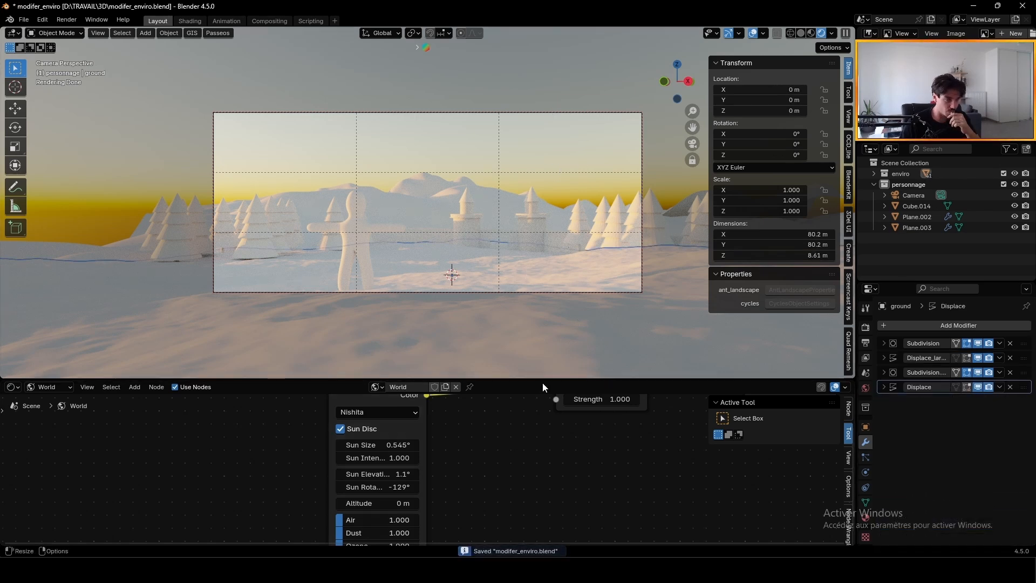
click(442, 130)
key(ctrl+s)
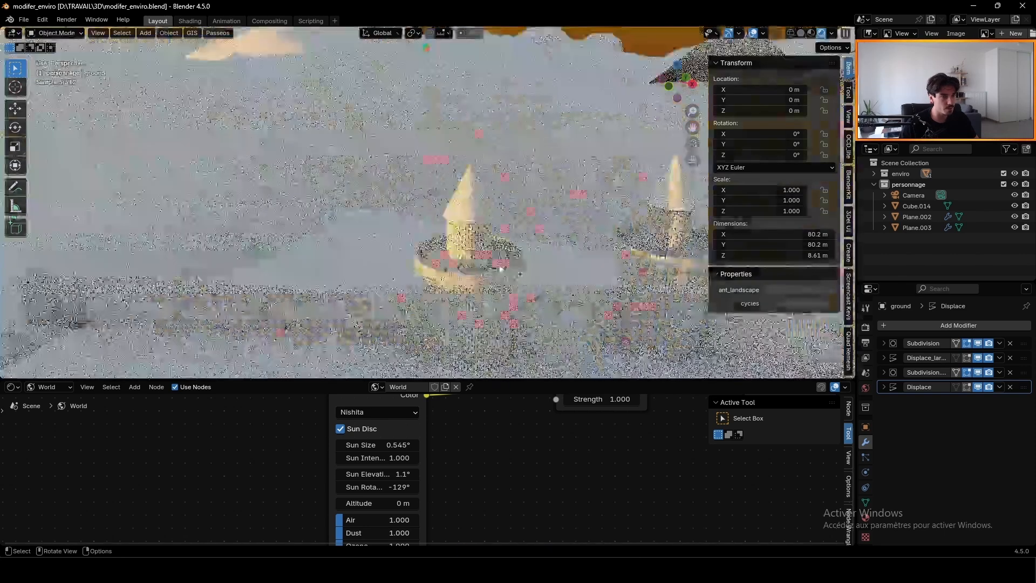
Step: Add a point light near the castle towers
key(shift+a)
mouse_move(467, 406)
click(544, 401)
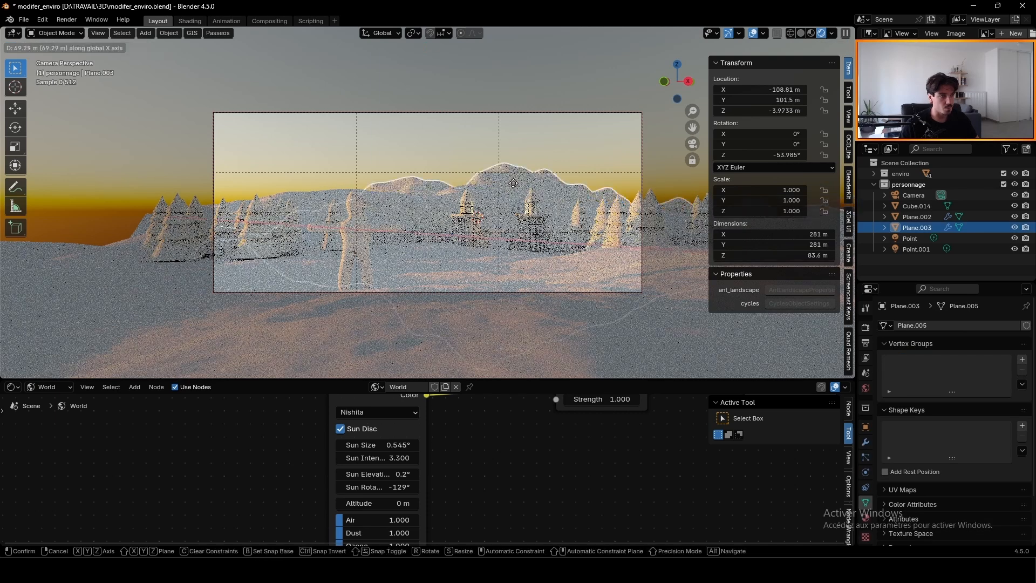
Step: Save the file and render the image from the scene camera
key(ctrl+s)
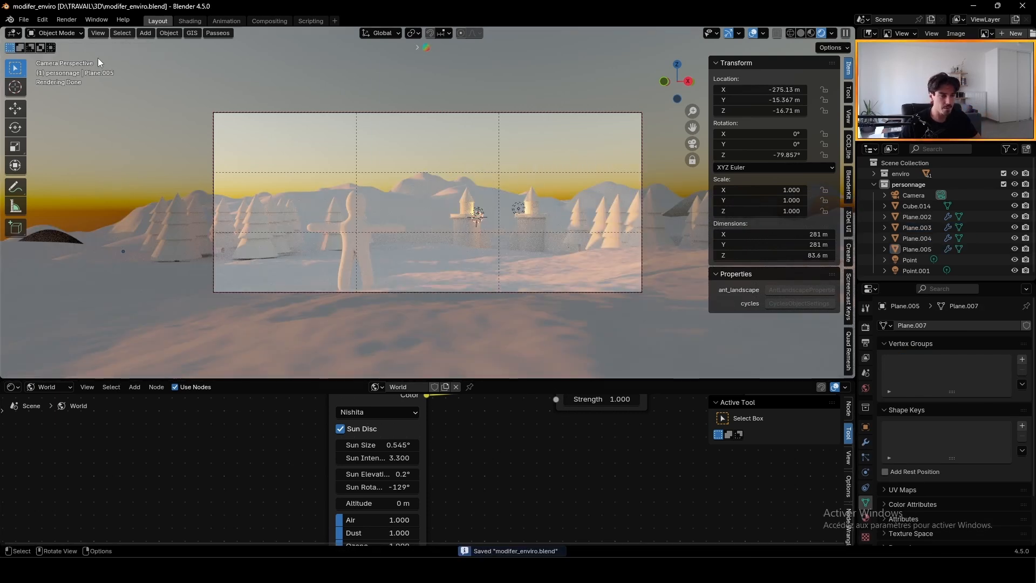
key(F12)
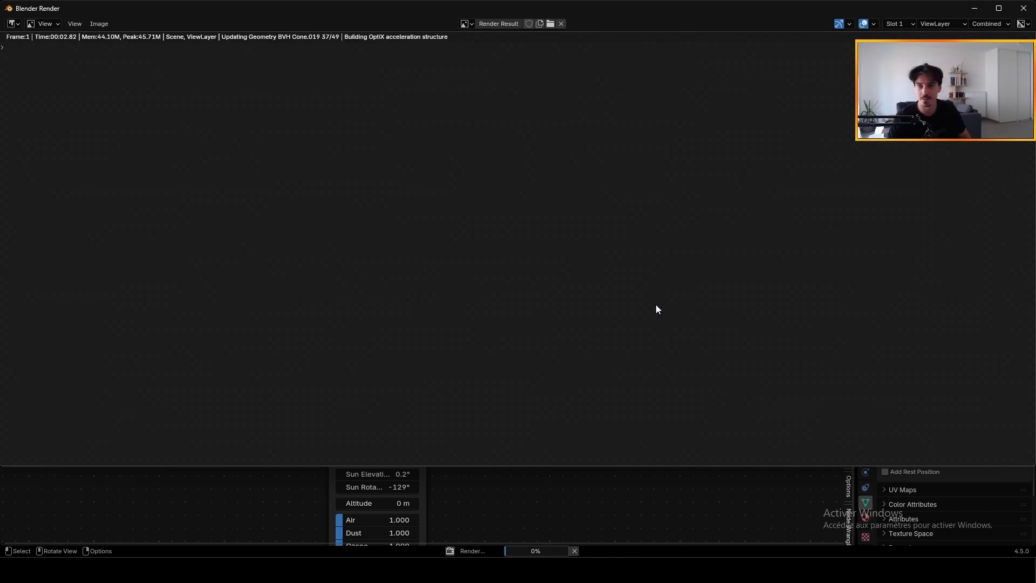